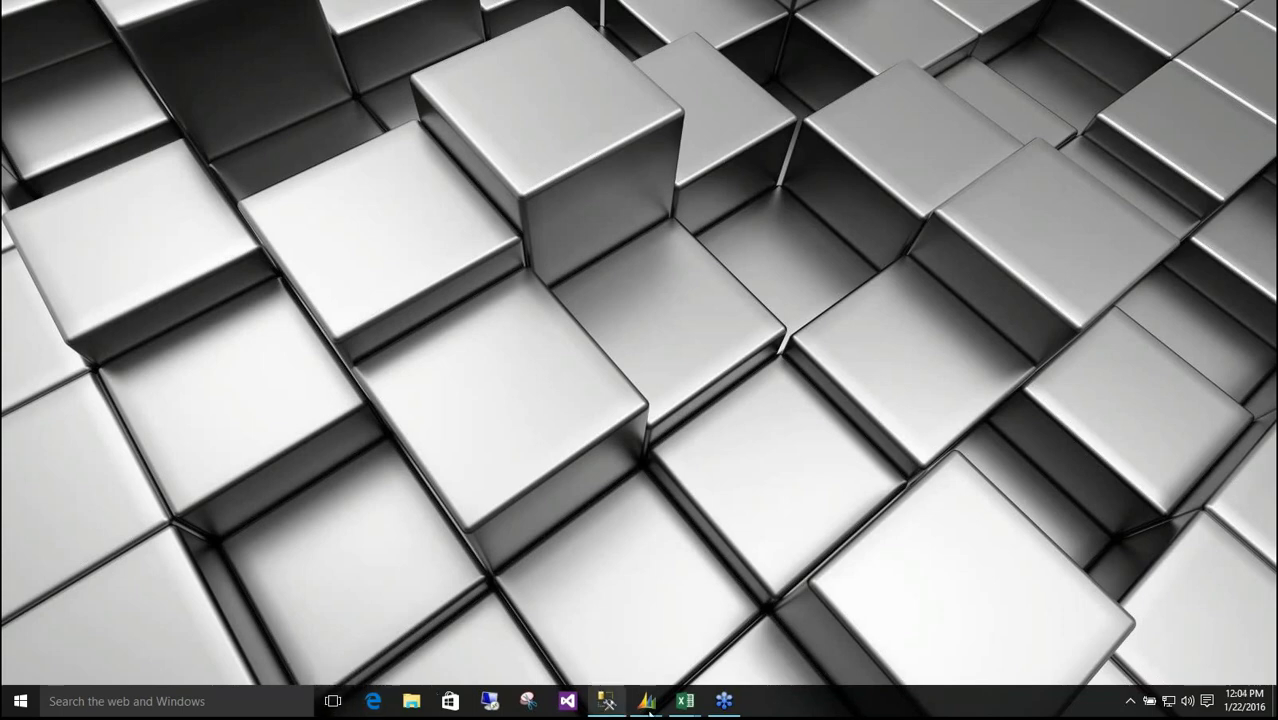
Step: Switch to Microsoft Dynamics GP and open the general Transaction Entry window for financial transactions
{"action": "mouse_move", "coordinate": [648, 706]}
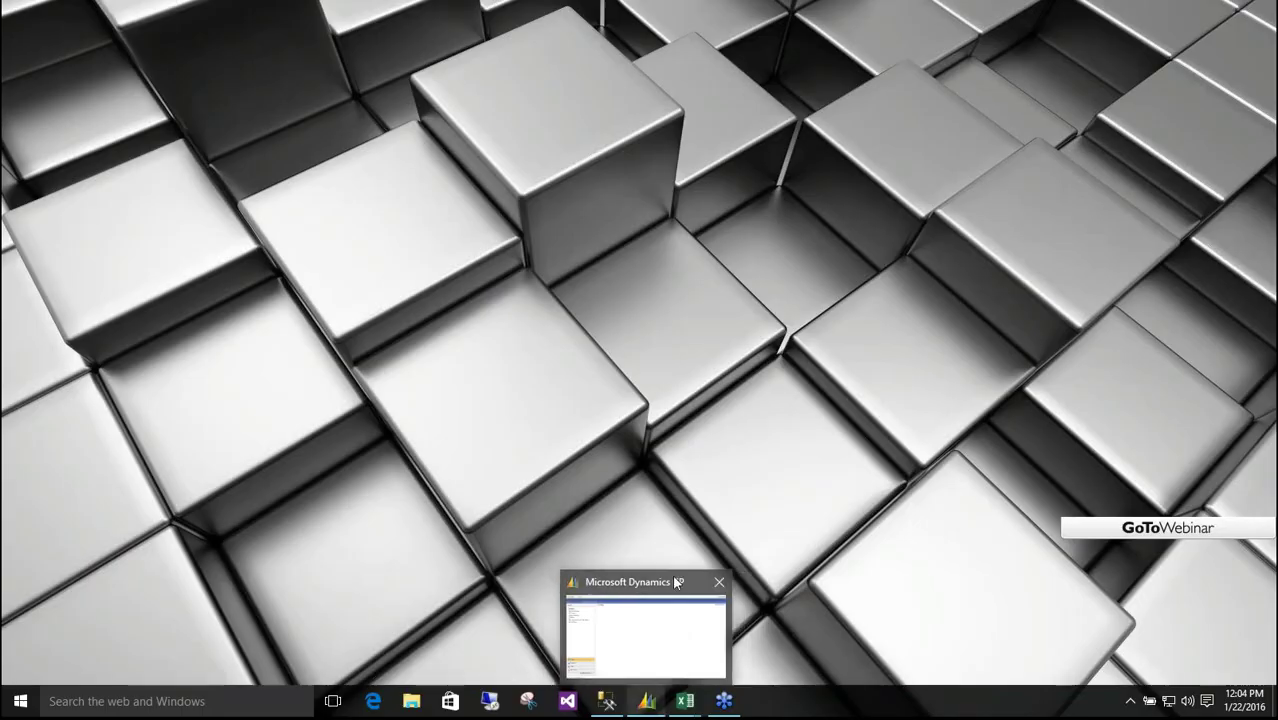
{"action": "left_click", "coordinate": [673, 583]}
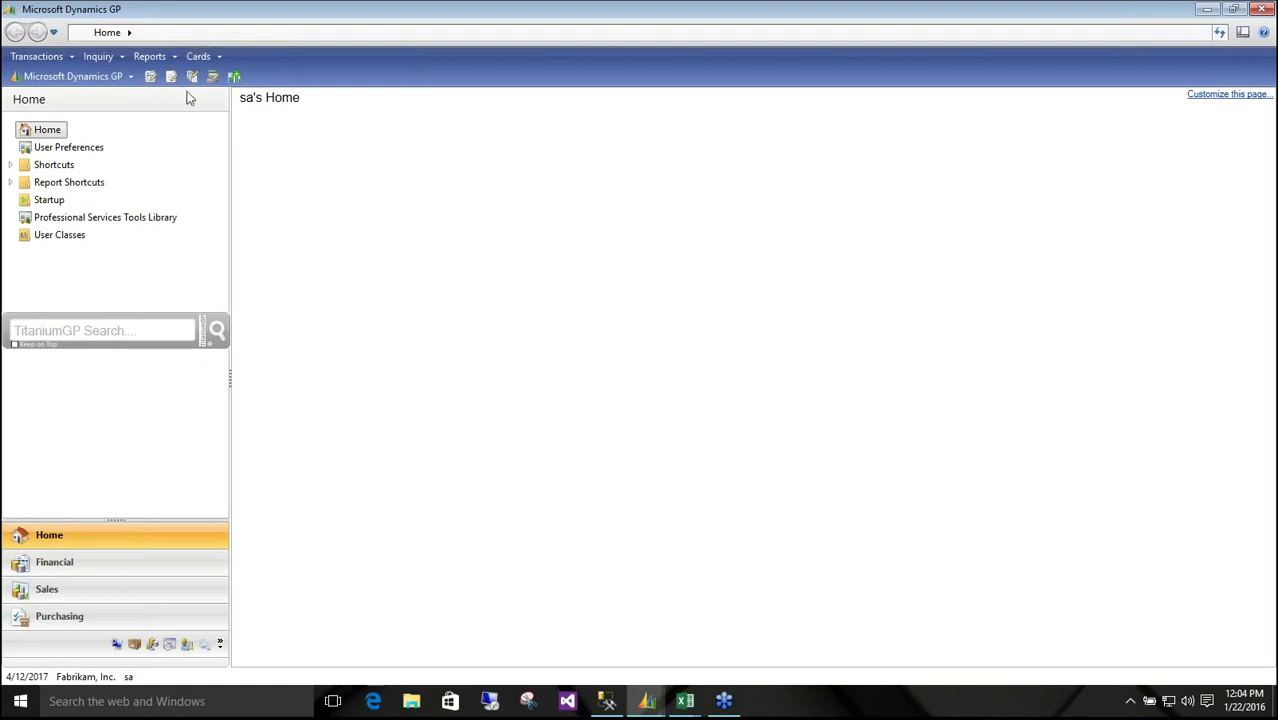
{"action": "left_click", "coordinate": [47, 57]}
{"action": "mouse_move", "coordinate": [72, 80]}
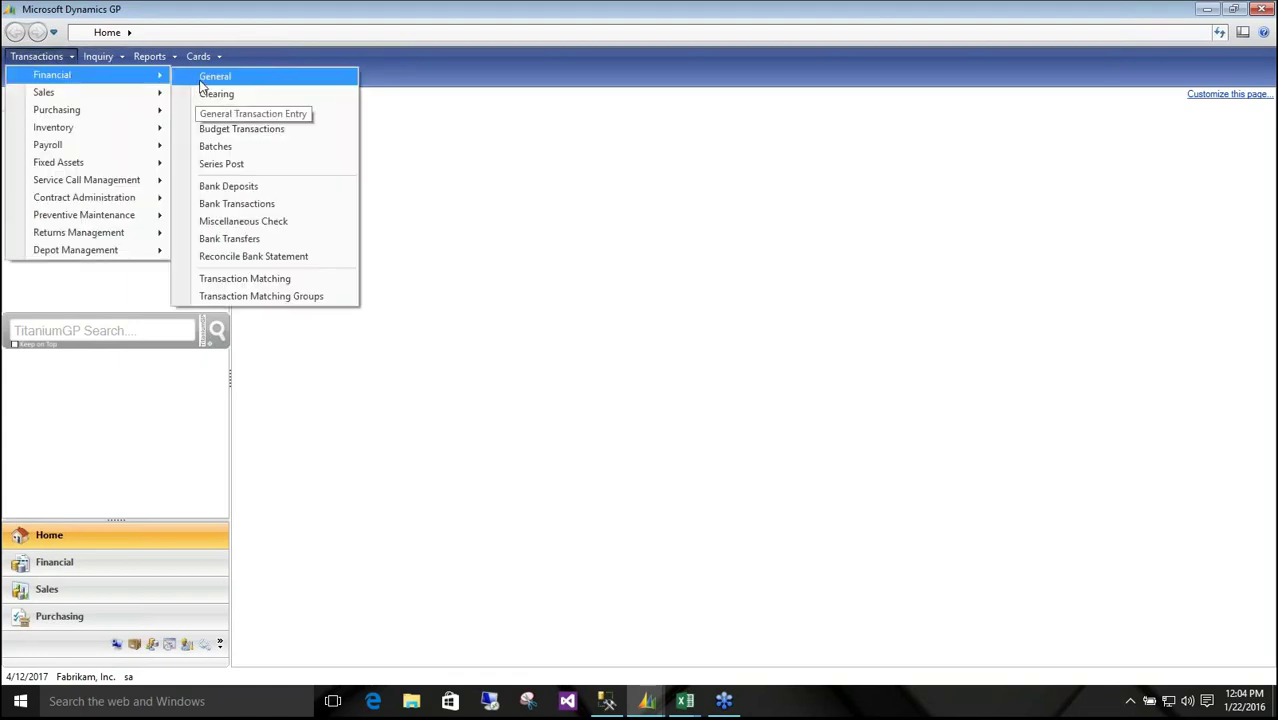
{"action": "left_click", "coordinate": [198, 78]}
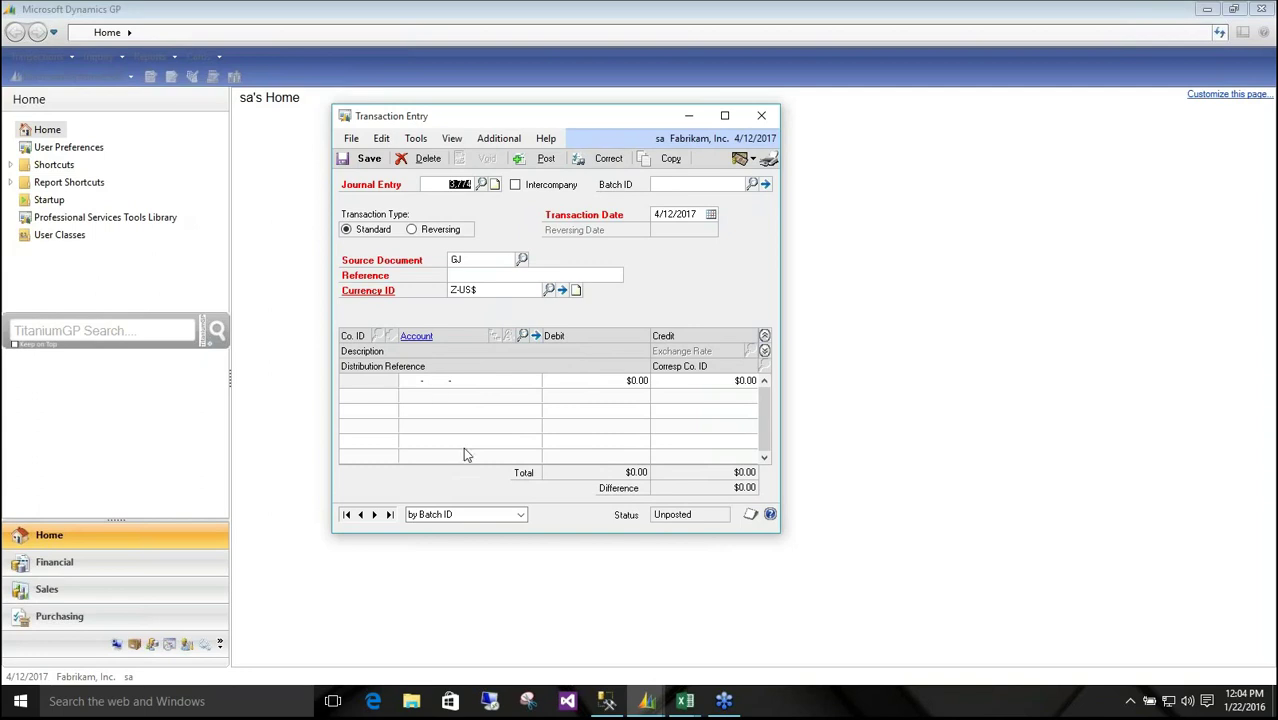
Step: Switch to the Excel workbook TitaniumGP - Multiple Docs Paste and show its Multiple JEs sheet
{"action": "left_click", "coordinate": [684, 703]}
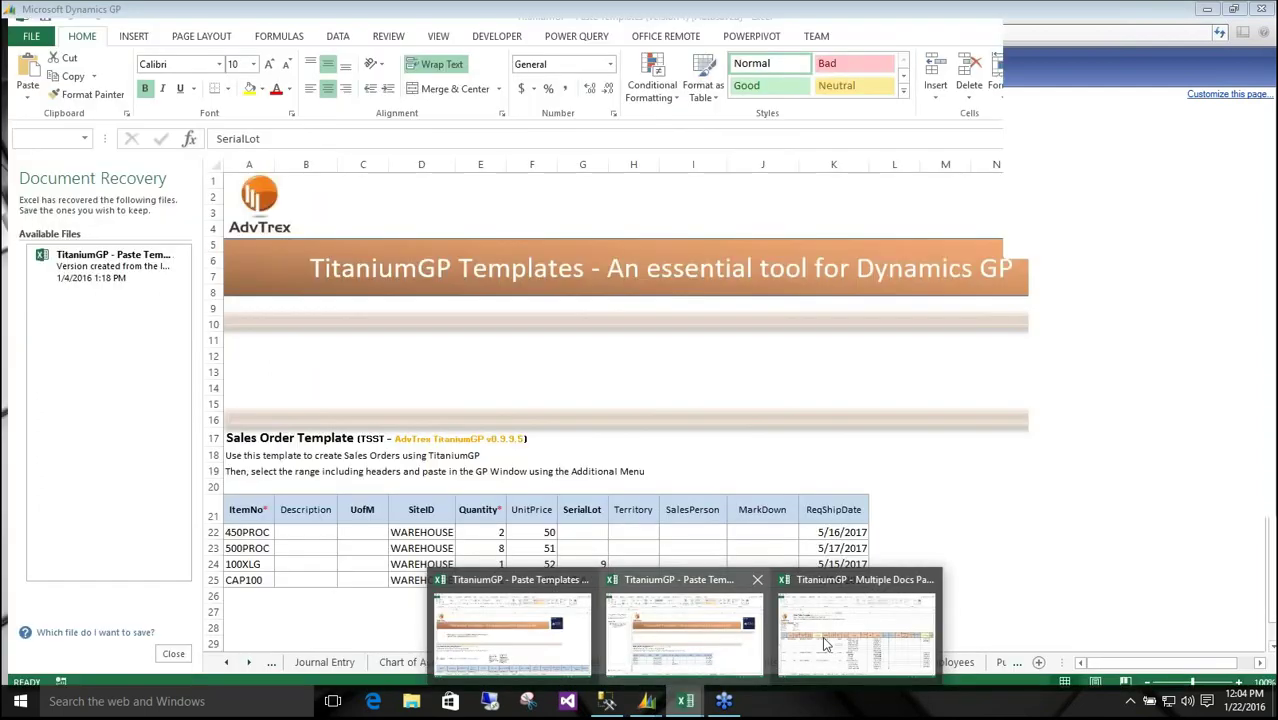
{"action": "left_click", "coordinate": [822, 636]}
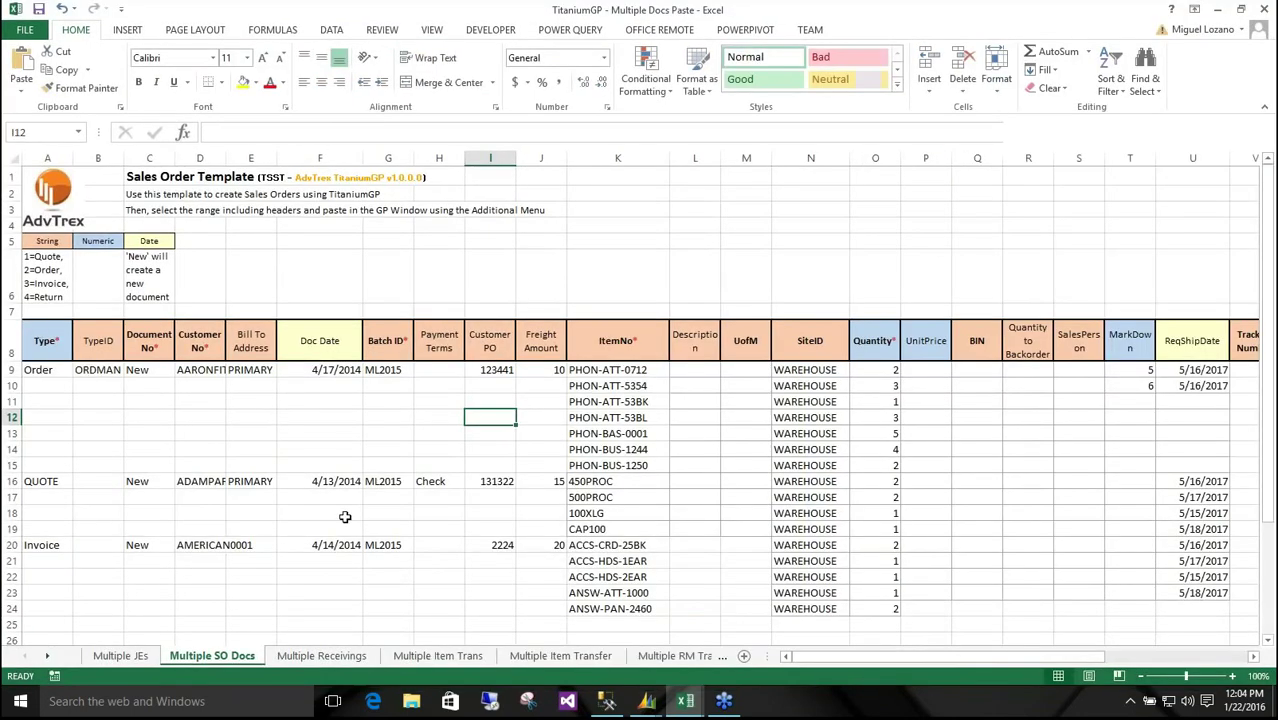
{"action": "left_click", "coordinate": [120, 655]}
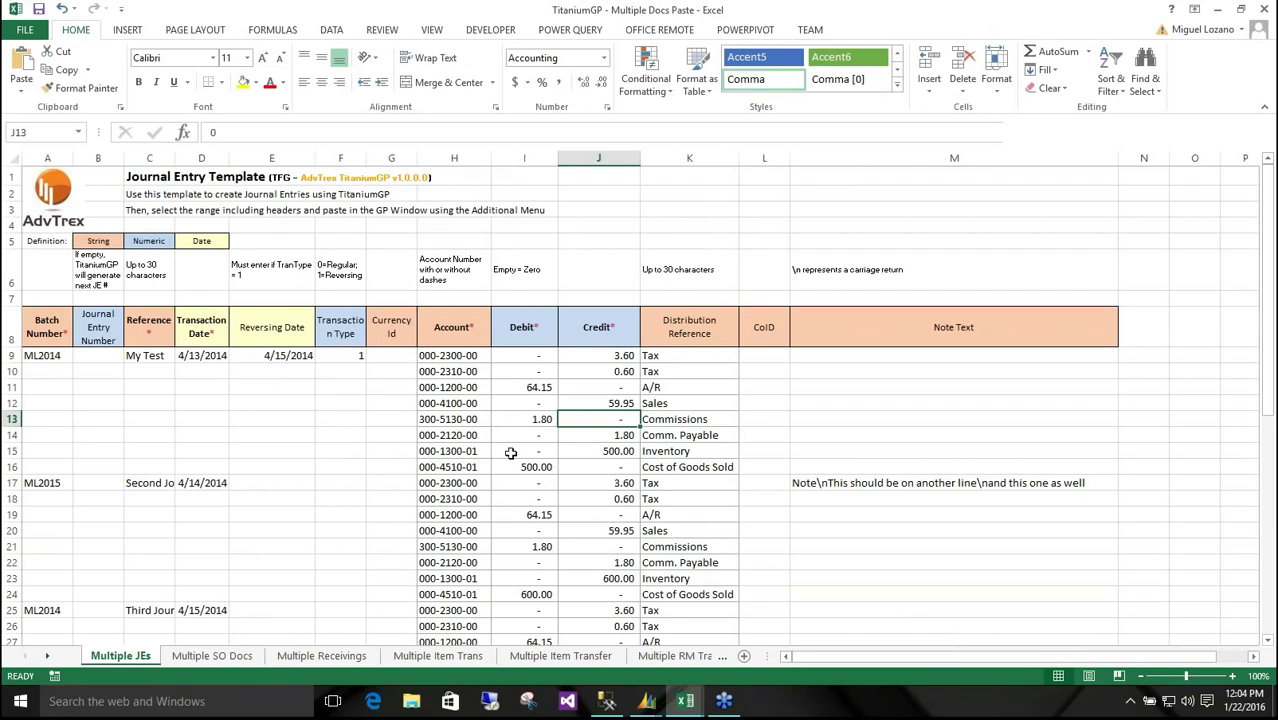
Step: Copy the entire journal entry table, including the header row, from A8 through M56
{"action": "left_click_drag", "start_coordinate": [49, 322], "coordinate": [671, 484]}
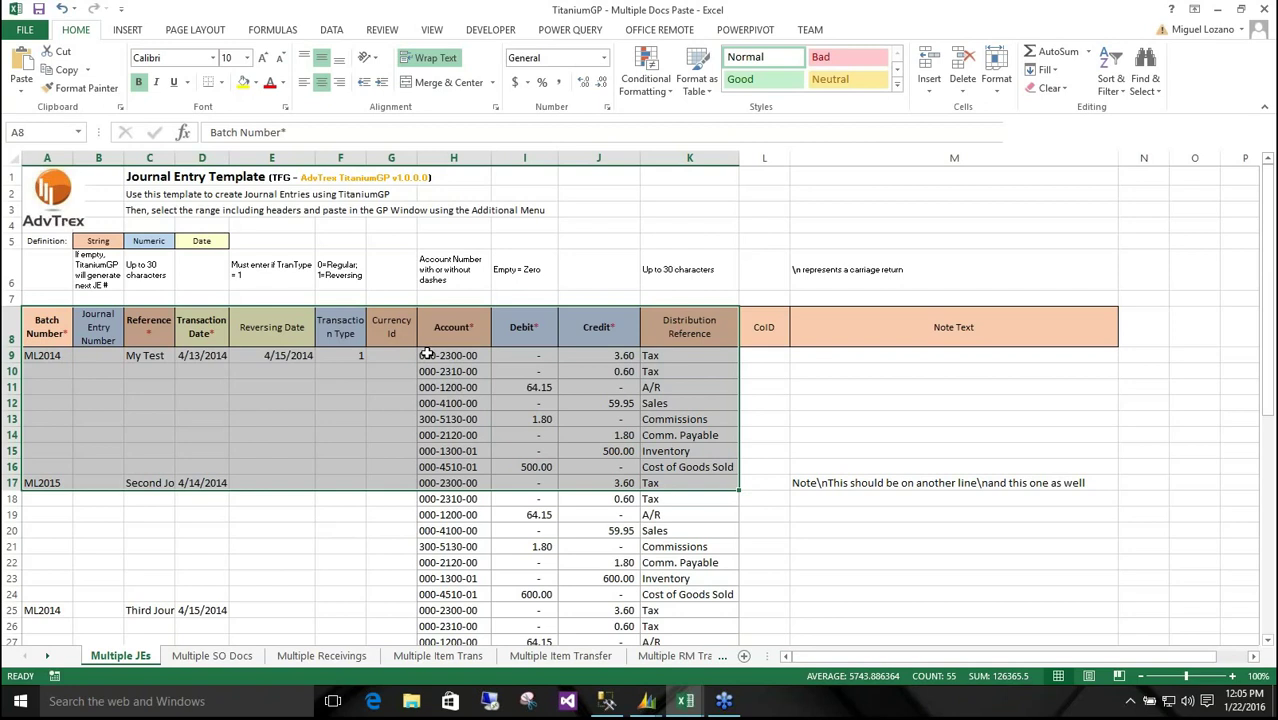
{"action": "left_click", "coordinate": [589, 343]}
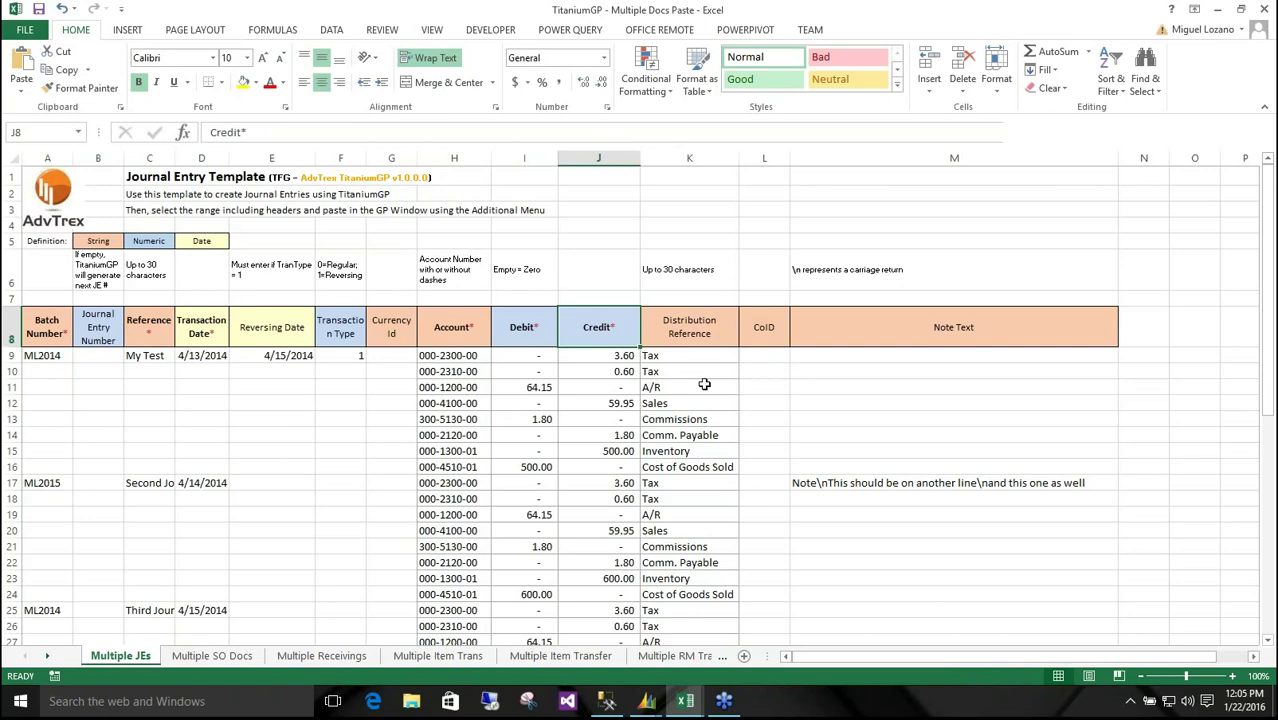
{"action": "key", "text": "ctrl+shift+End"}
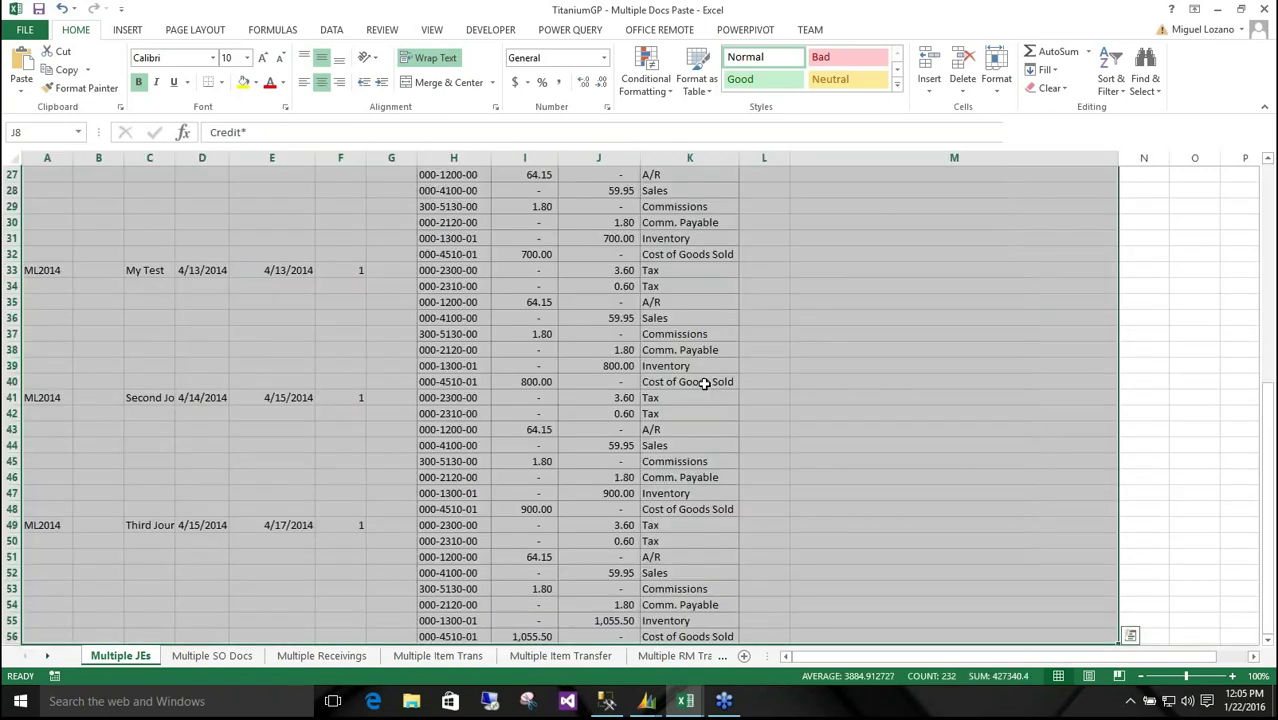
{"action": "key", "text": "ctrl+c"}
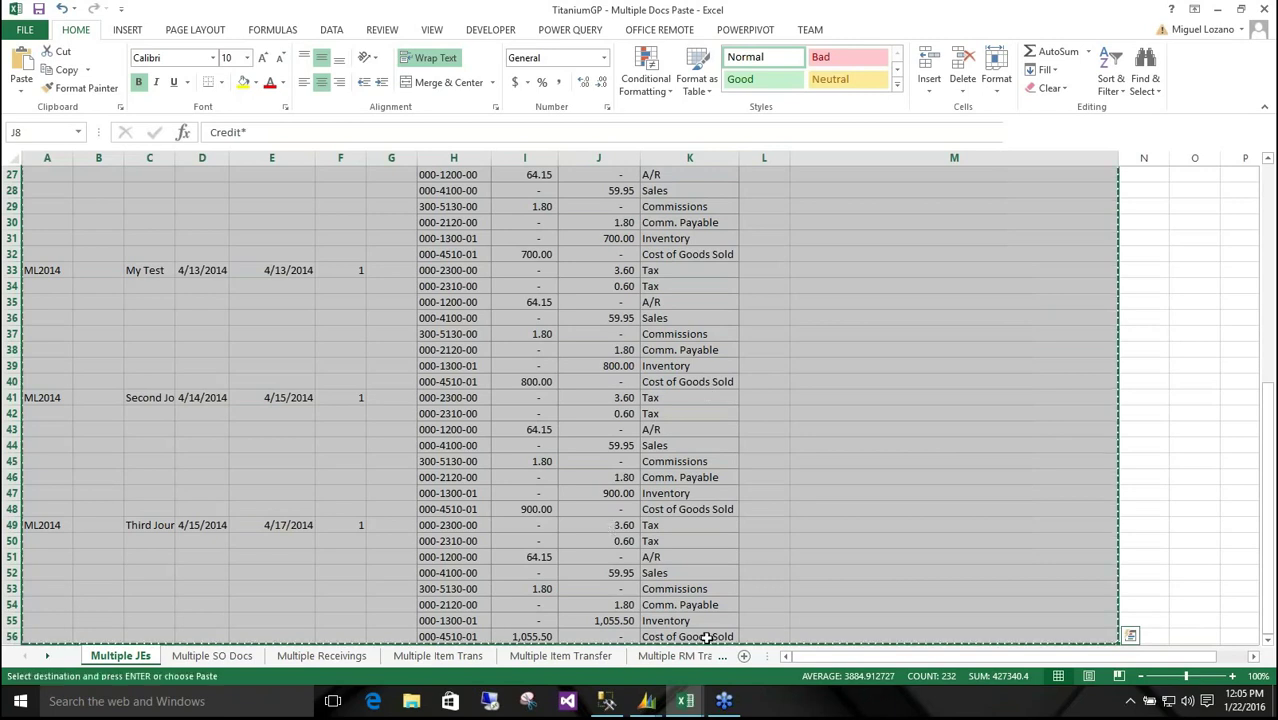
{"action": "scroll", "coordinate": [314, 346], "scroll_direction": "up", "scroll_amount": 9}
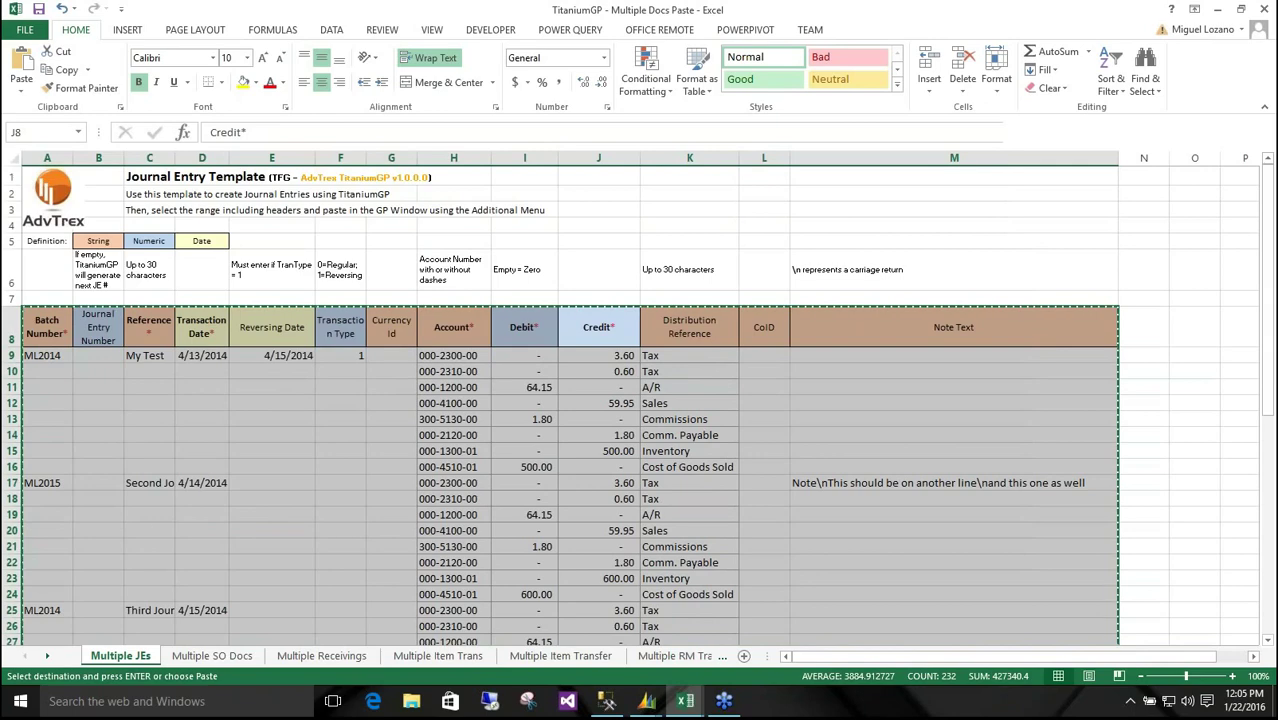
Step: Switch back to the Dynamics GP Transaction Entry window and create the copied journal entries with tgp-Paste
{"action": "mouse_move", "coordinate": [648, 700]}
{"action": "left_click", "coordinate": [799, 641]}
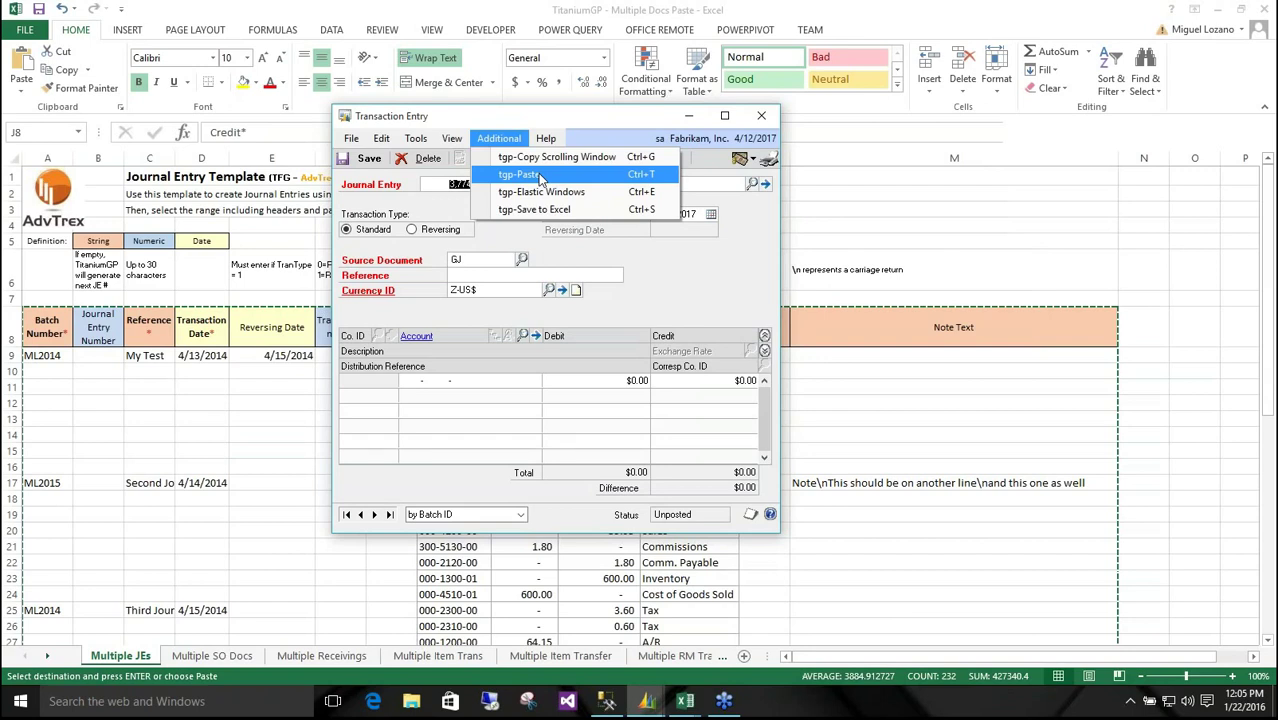
{"action": "left_click", "coordinate": [540, 177]}
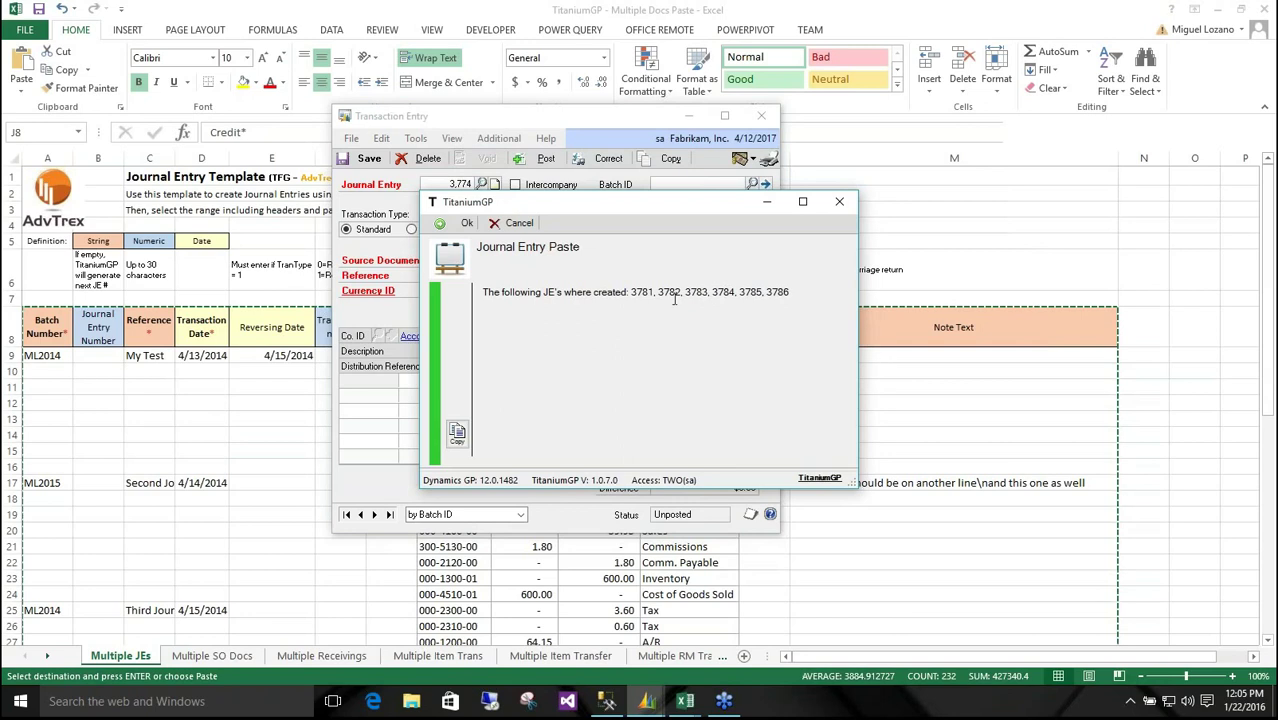
Step: Load the newly created journal entry 3782 in Transaction Entry and open its attached note
{"action": "double_click", "coordinate": [669, 291]}
{"action": "key", "text": "ctrl+c"}
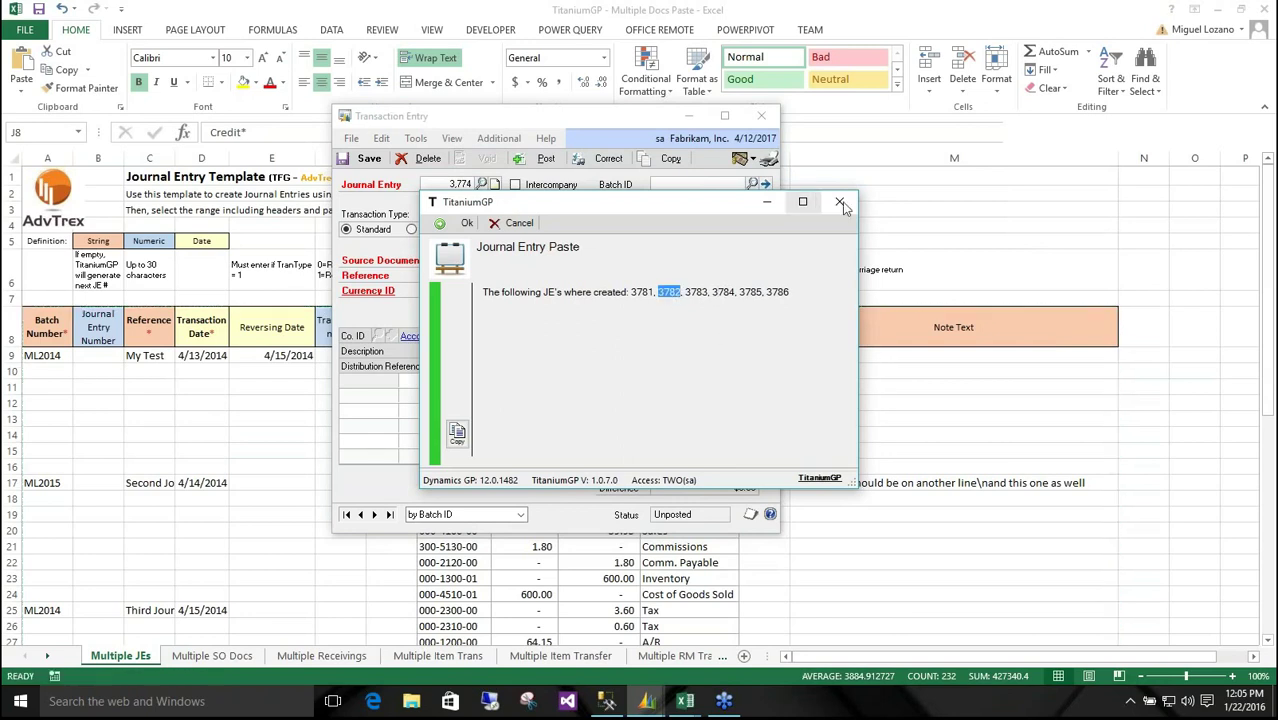
{"action": "left_click", "coordinate": [841, 203]}
{"action": "double_click", "coordinate": [461, 184]}
{"action": "key", "text": "ctrl+v"}
{"action": "key", "text": "Tab"}
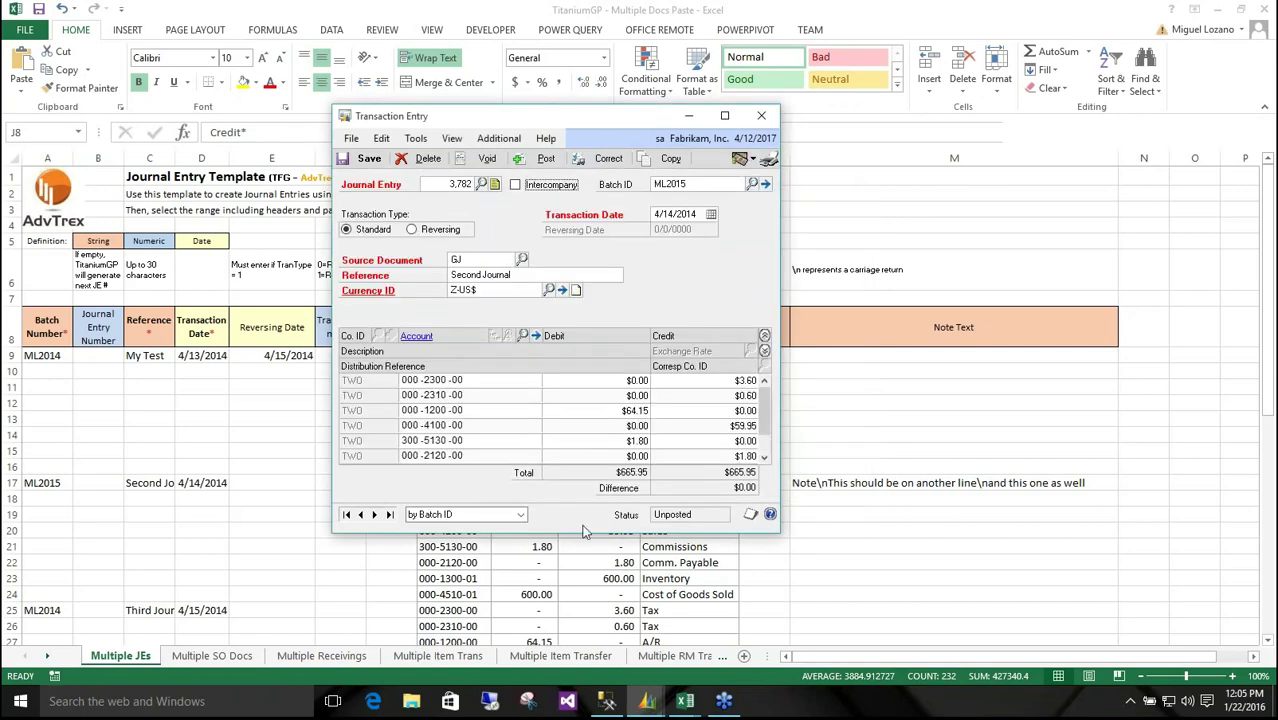
{"action": "left_click_drag", "start_coordinate": [548, 122], "coordinate": [550, 56]}
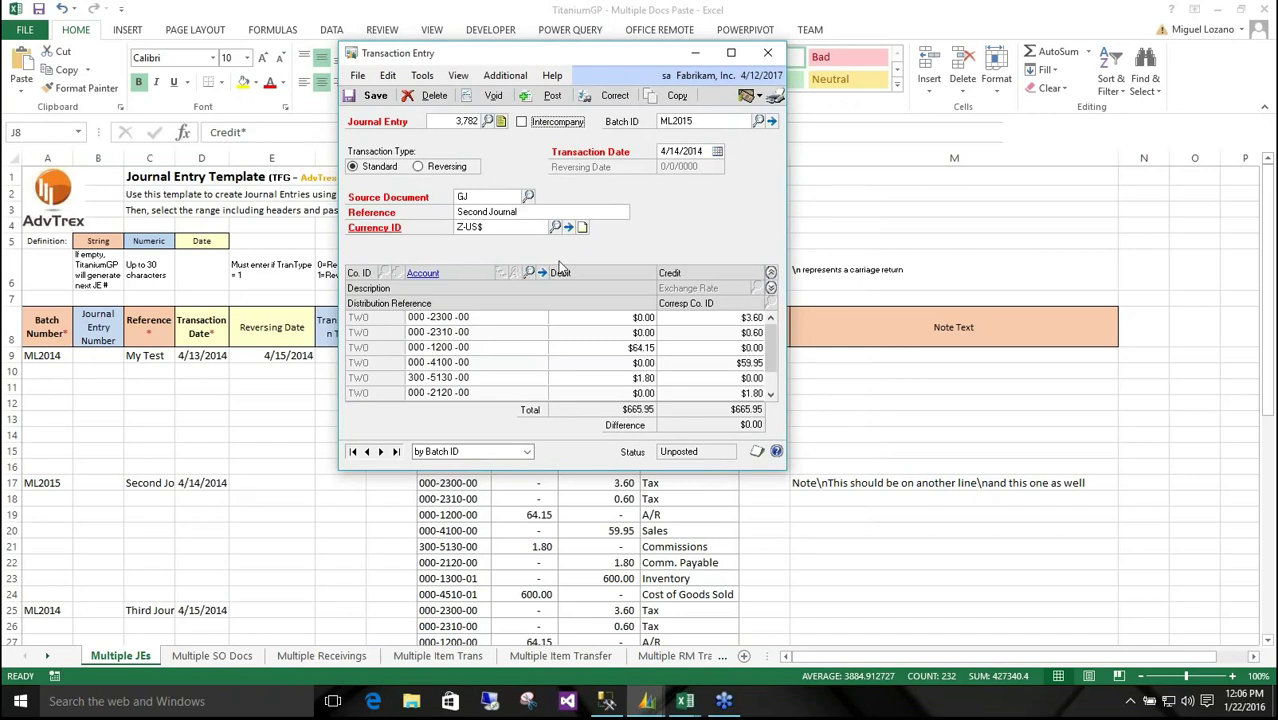
{"action": "left_click", "coordinate": [501, 121]}
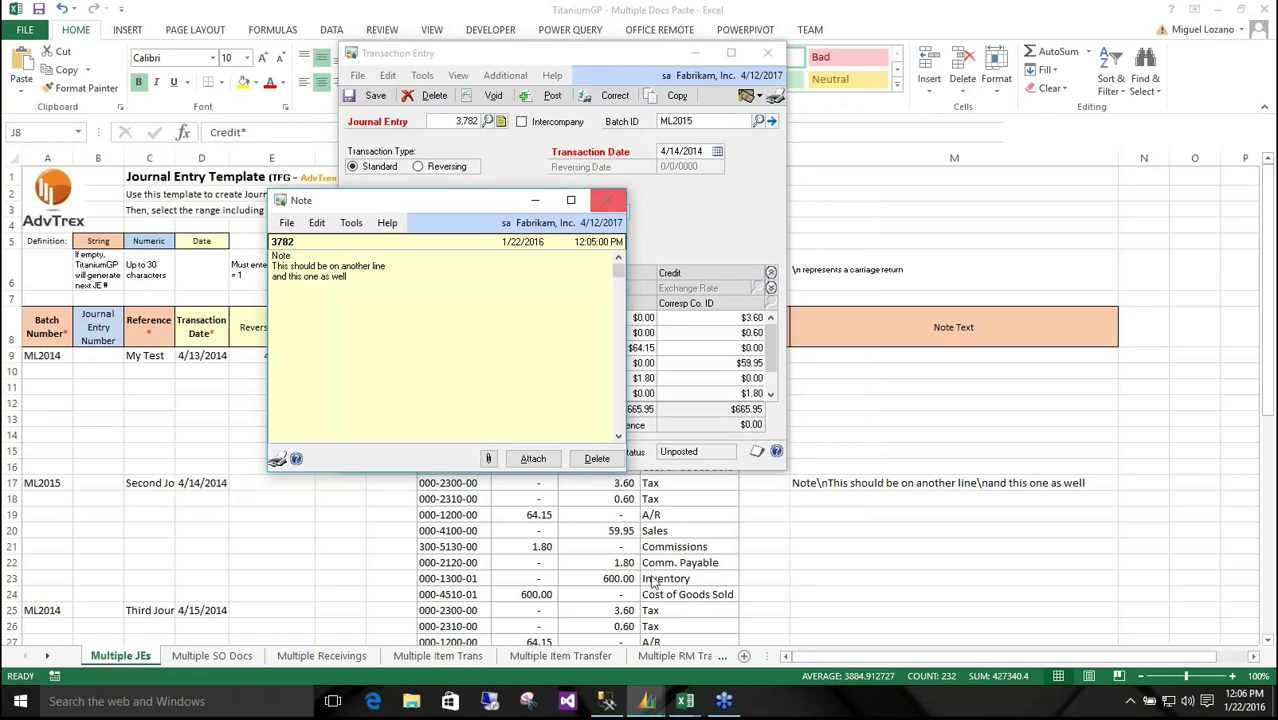
Step: Return to the Multiple JEs sheet in Excel and examine the Debit column of the first journal entry
{"action": "left_click", "coordinate": [580, 548]}
{"action": "left_click", "coordinate": [525, 335]}
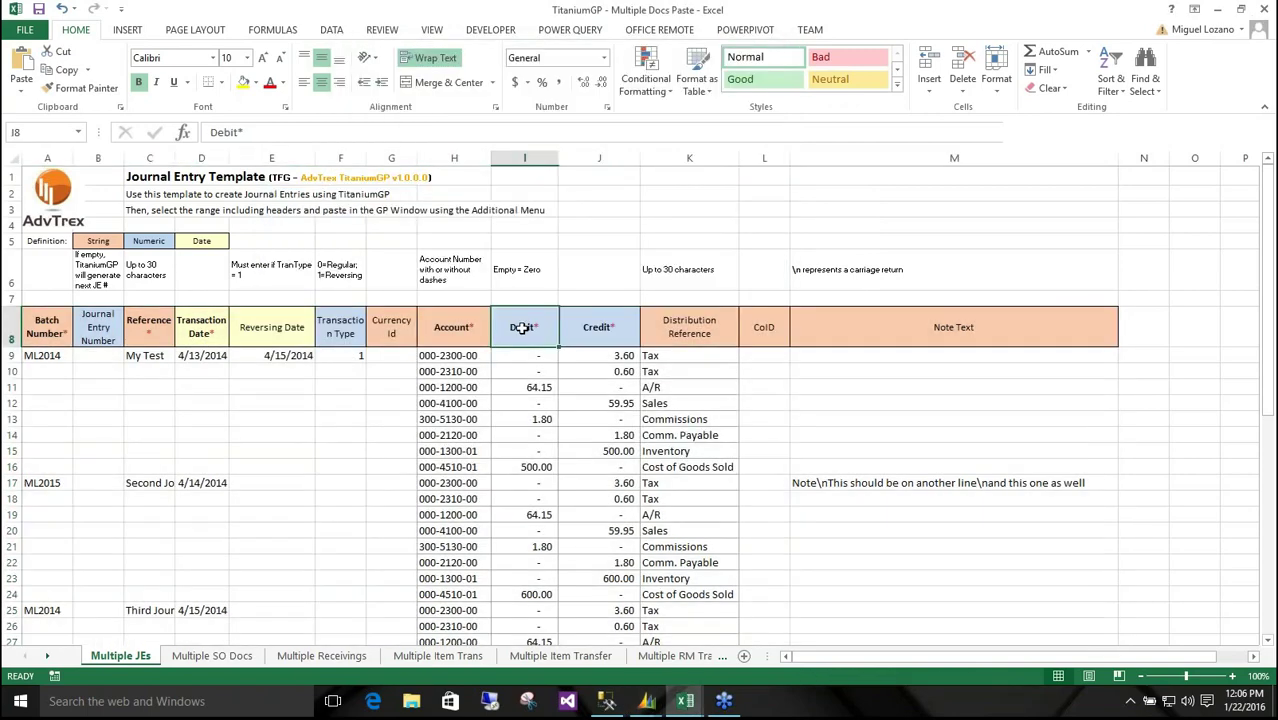
{"action": "left_click", "coordinate": [535, 469], "text": "shift"}
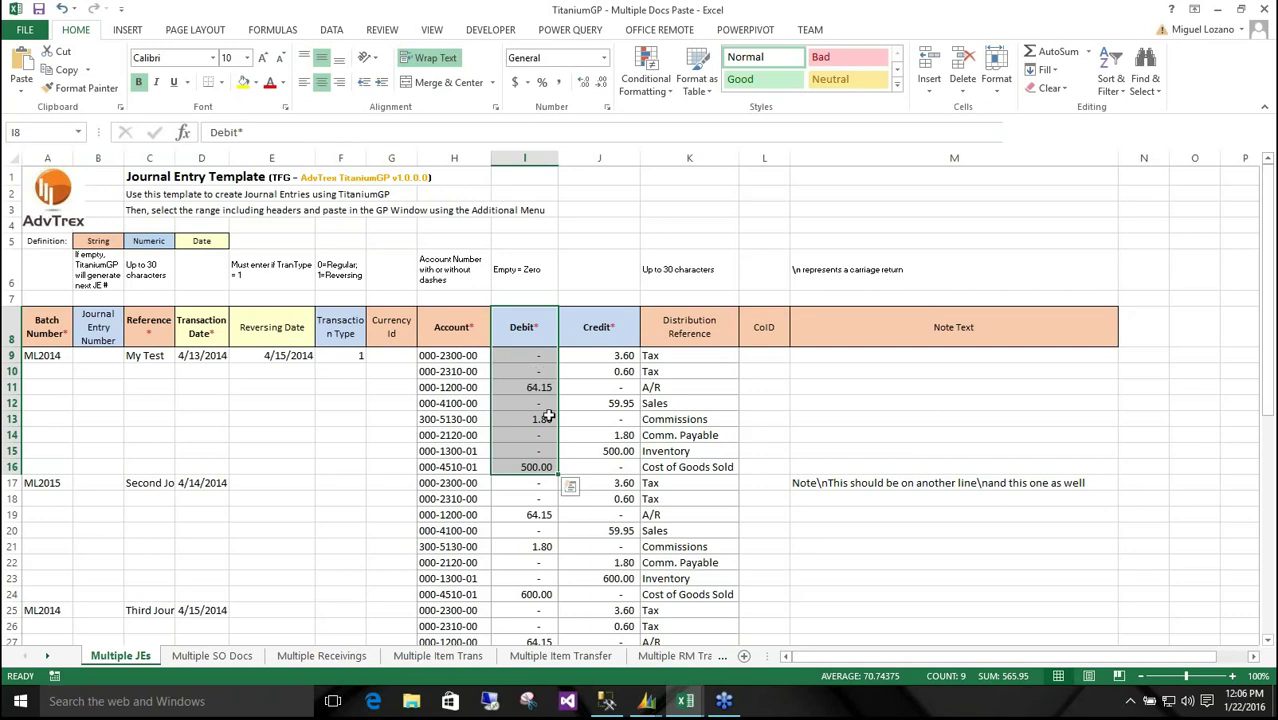
{"action": "left_click_drag", "start_coordinate": [537, 357], "coordinate": [536, 364]}
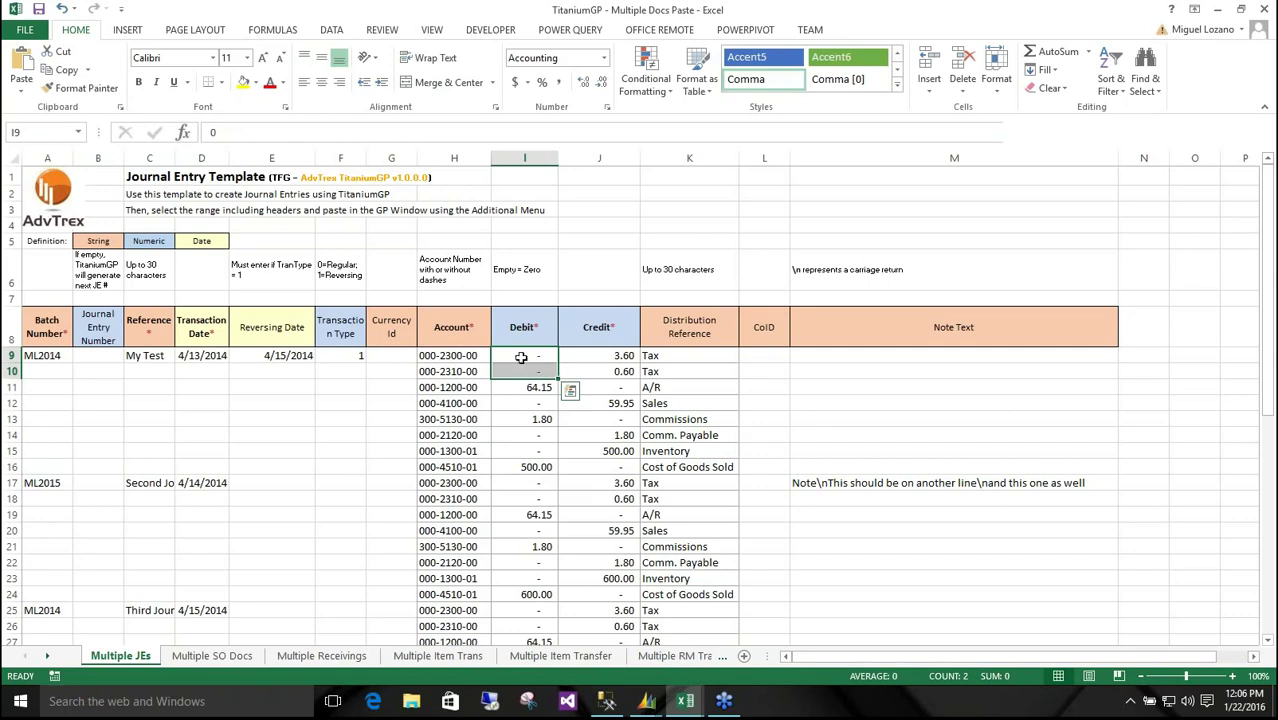
{"action": "left_click", "coordinate": [521, 357]}
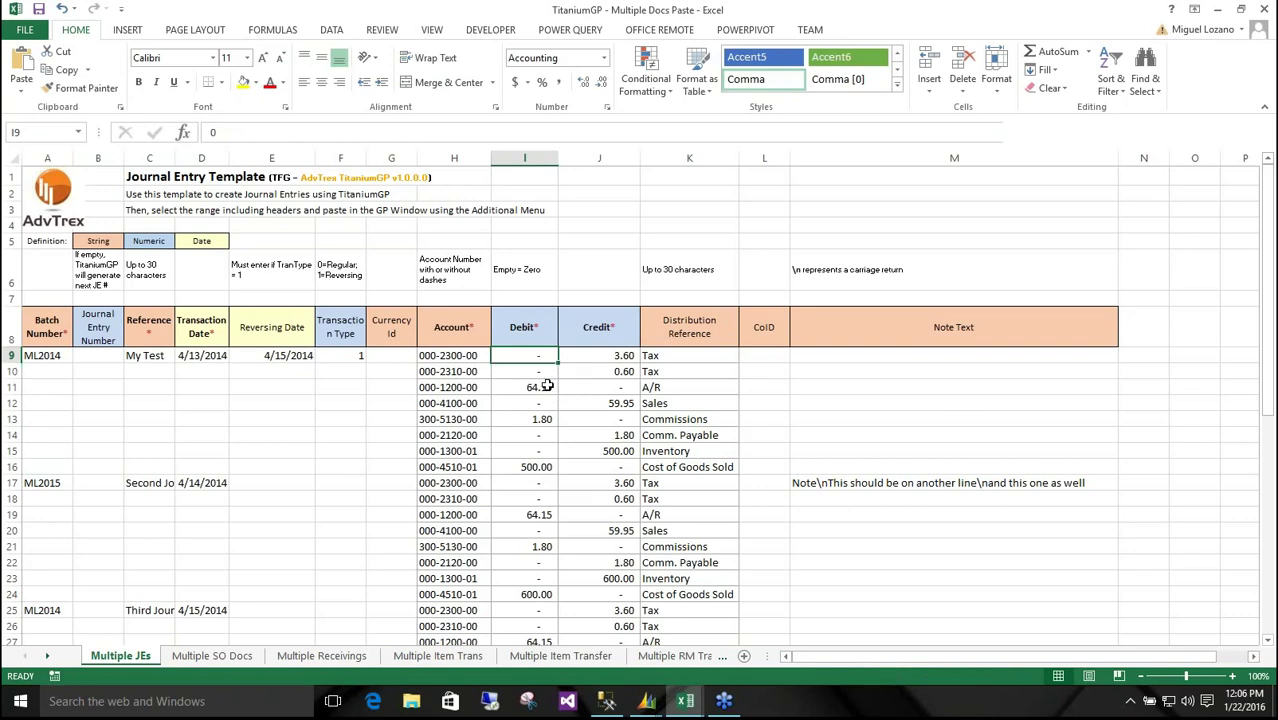
{"action": "key", "text": "Down"}
{"action": "key", "text": "Down"}
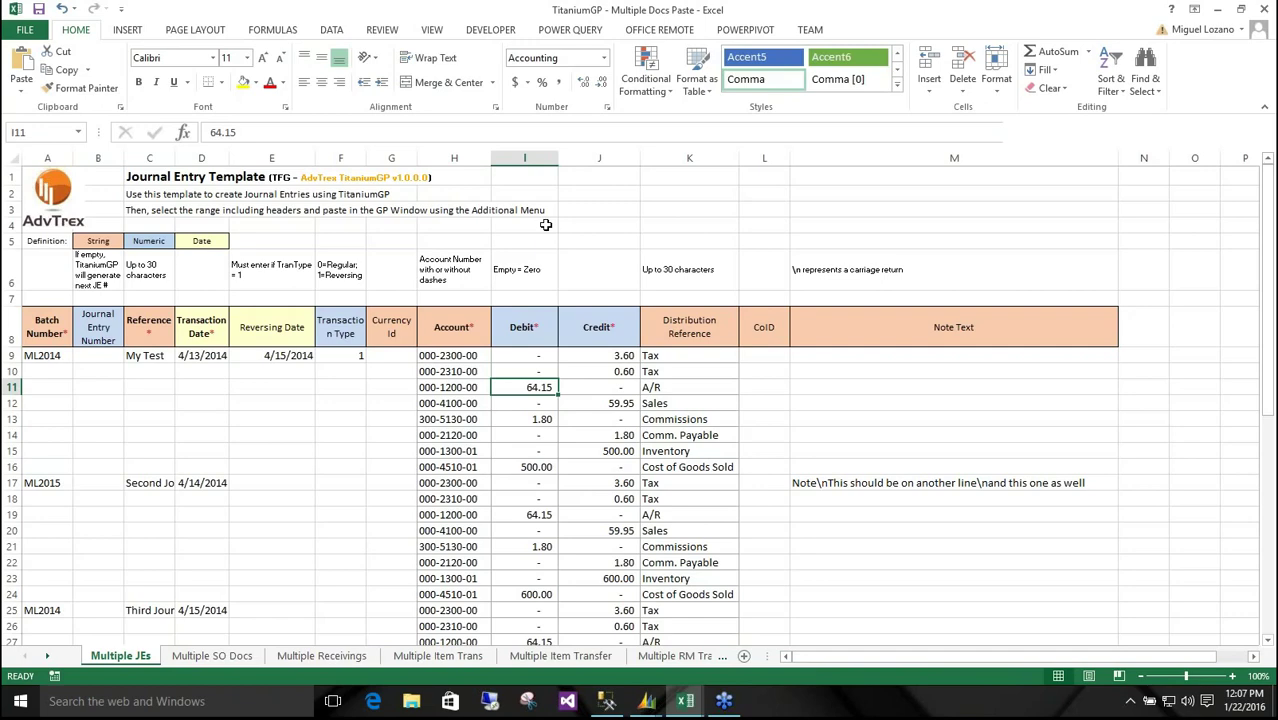
Step: Switch to the TitaniumGP - Paste Templates workbook and show the sample lines table on the Journal Entry sheet
{"action": "mouse_move", "coordinate": [685, 701]}
{"action": "left_click", "coordinate": [684, 630]}
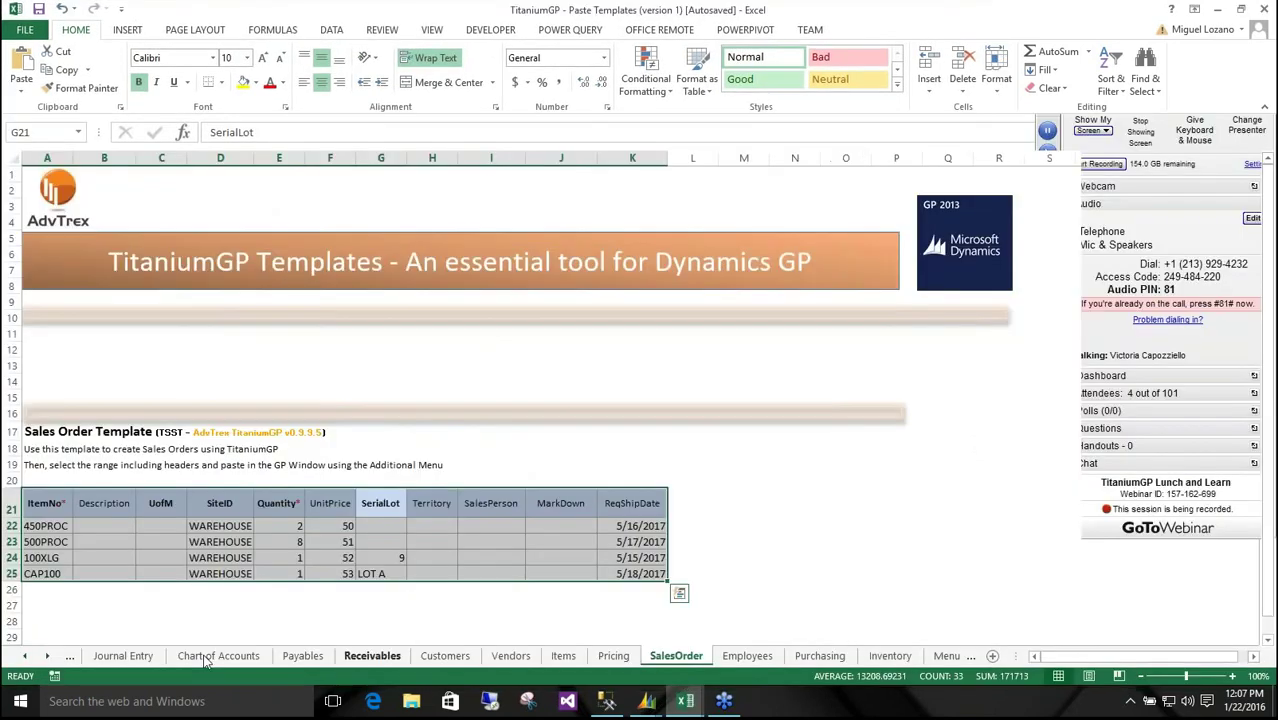
{"action": "left_click", "coordinate": [123, 656]}
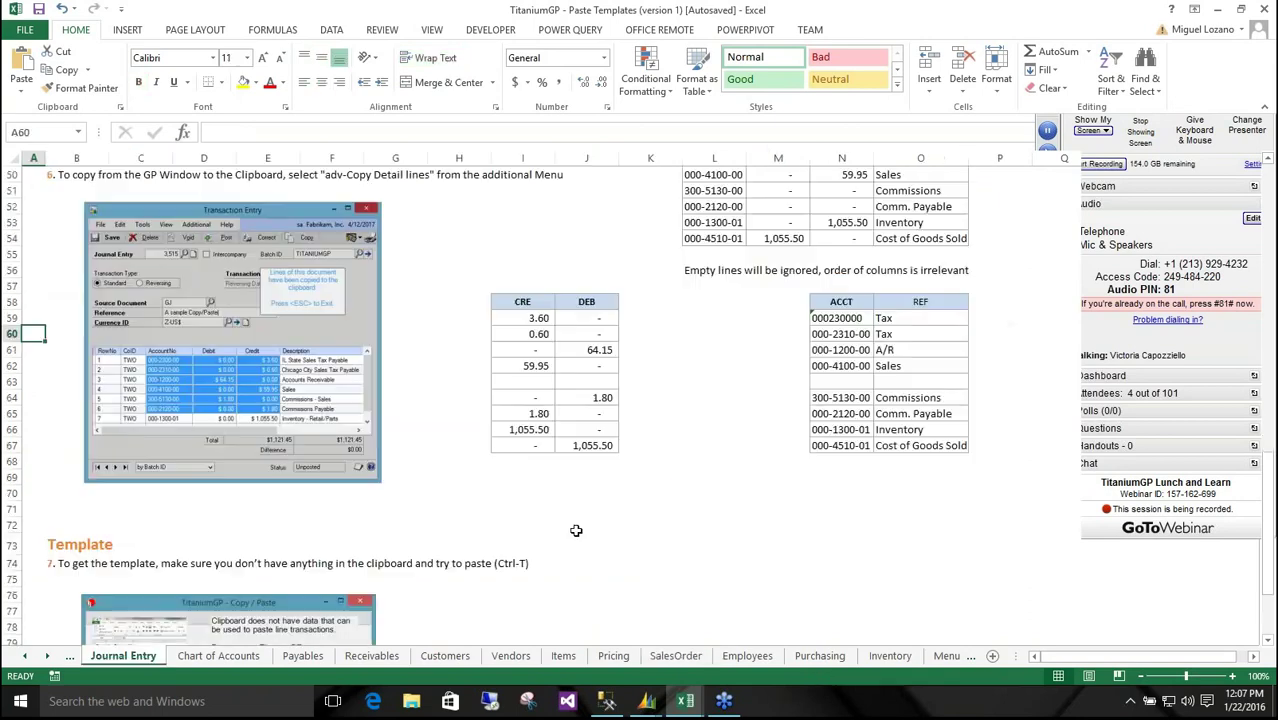
{"action": "scroll", "coordinate": [709, 301], "scroll_direction": "up", "scroll_amount": 4}
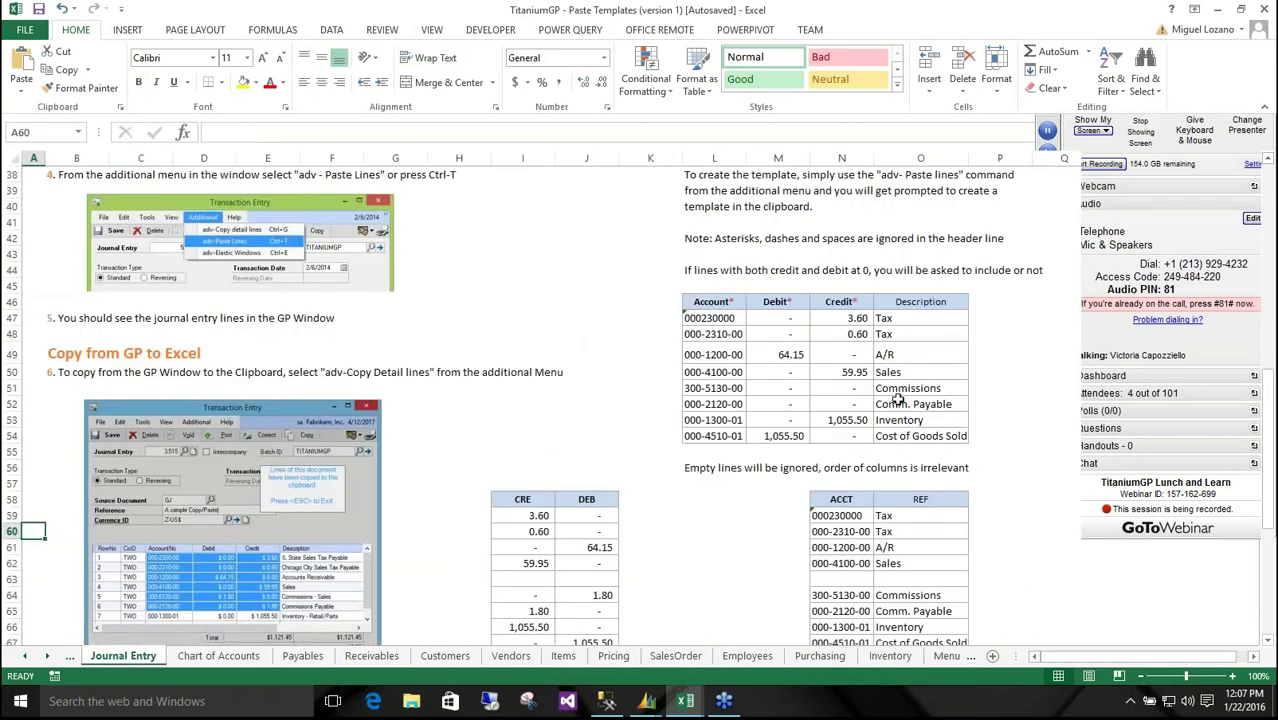
Step: Move the sample table's Debit column to column R, then copy the range J45:S55 around the scattered columns
{"action": "left_click_drag", "start_coordinate": [705, 301], "coordinate": [940, 436]}
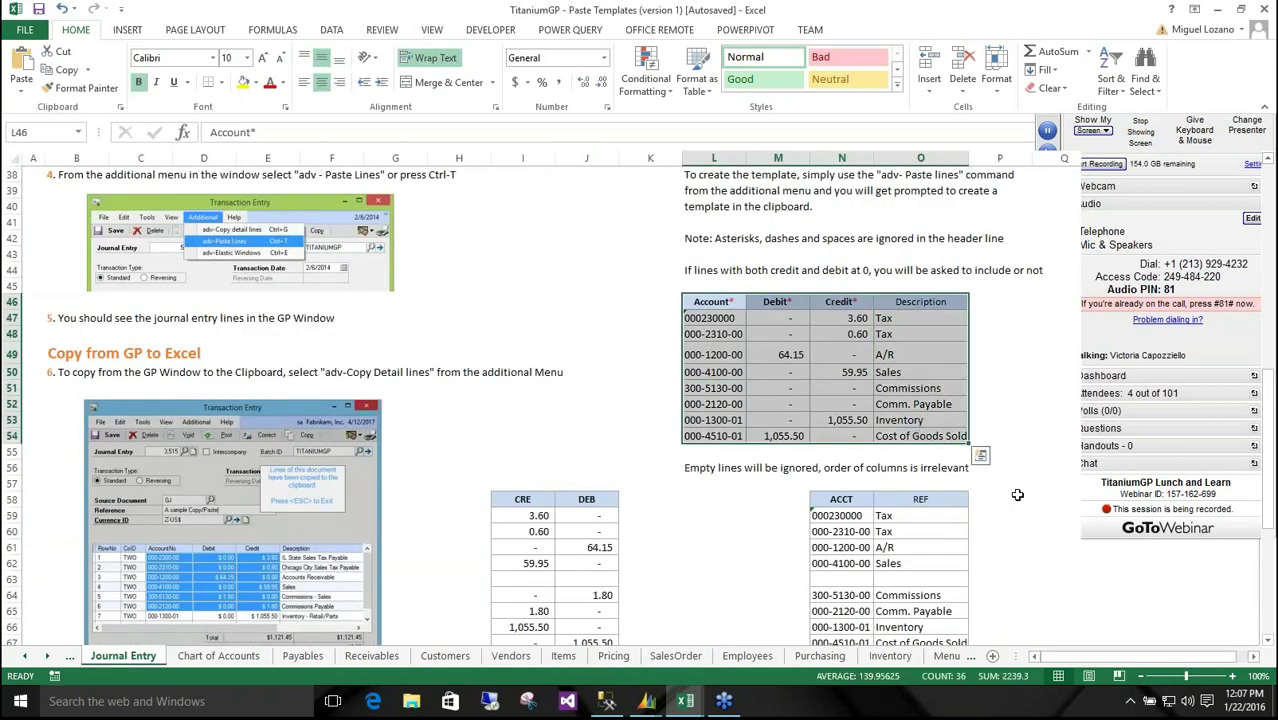
{"action": "left_click", "coordinate": [1258, 10]}
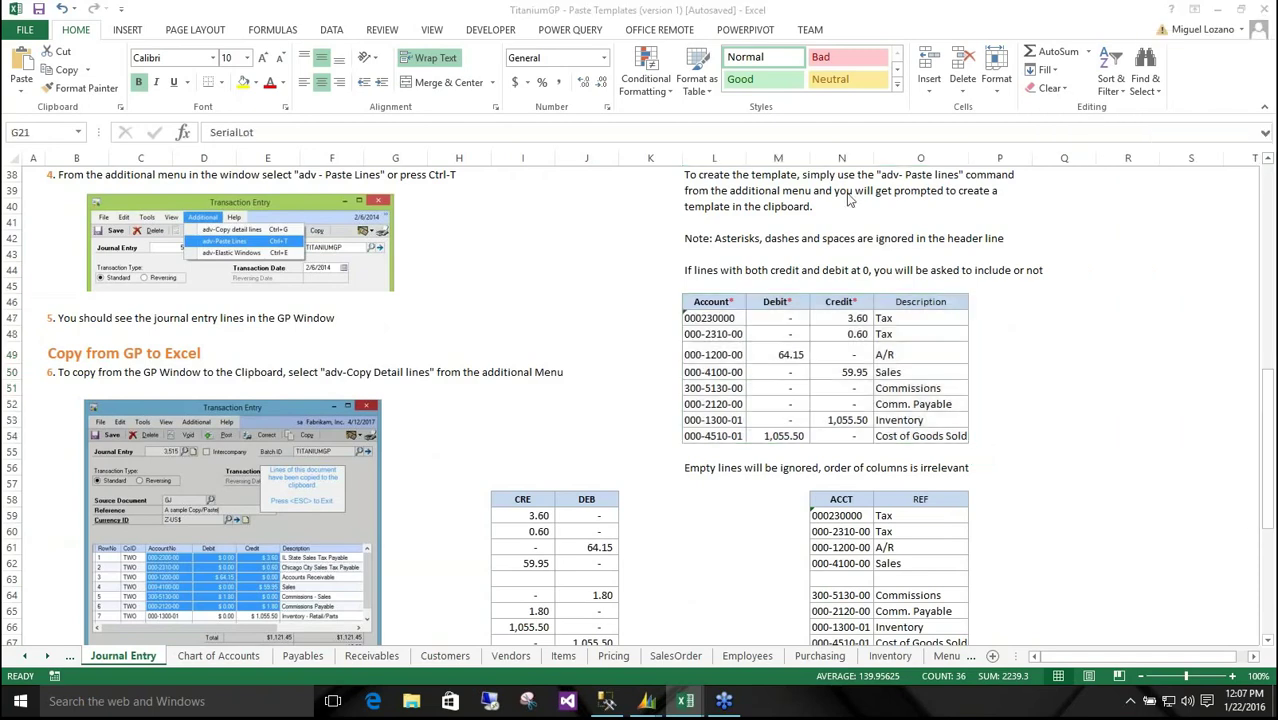
{"action": "left_click", "coordinate": [778, 294]}
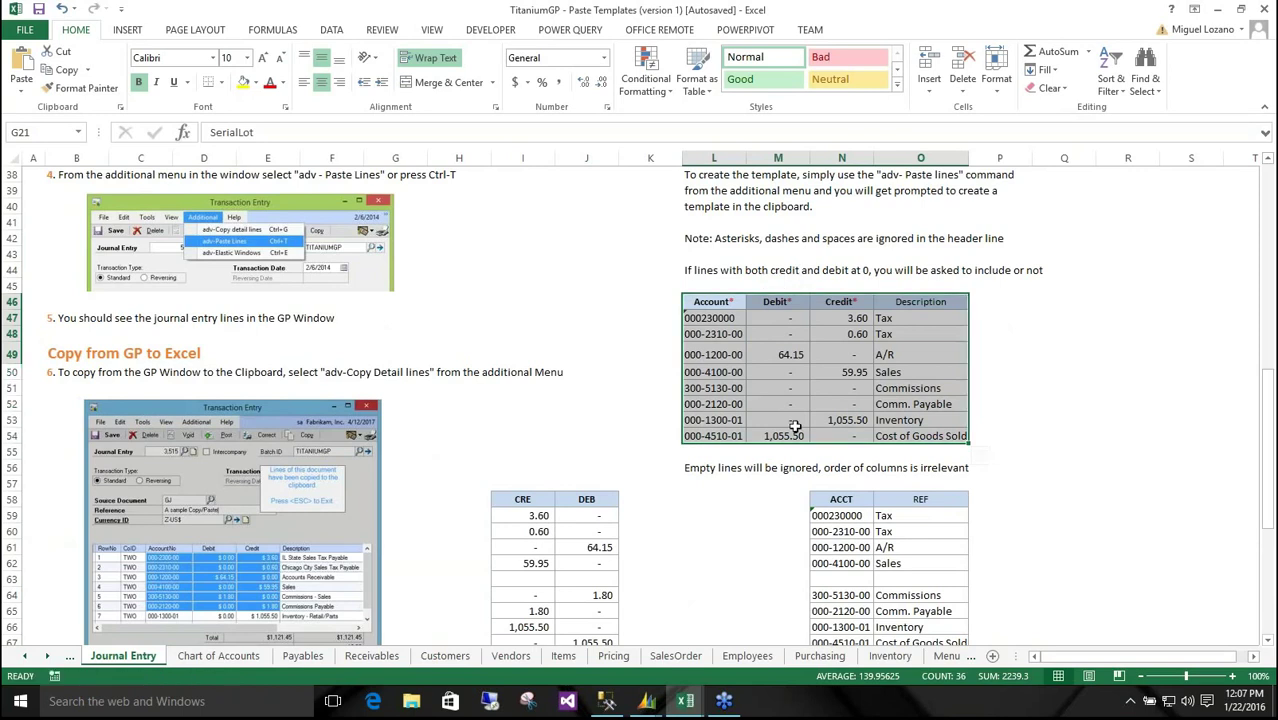
{"action": "left_click_drag", "start_coordinate": [778, 304], "coordinate": [785, 440]}
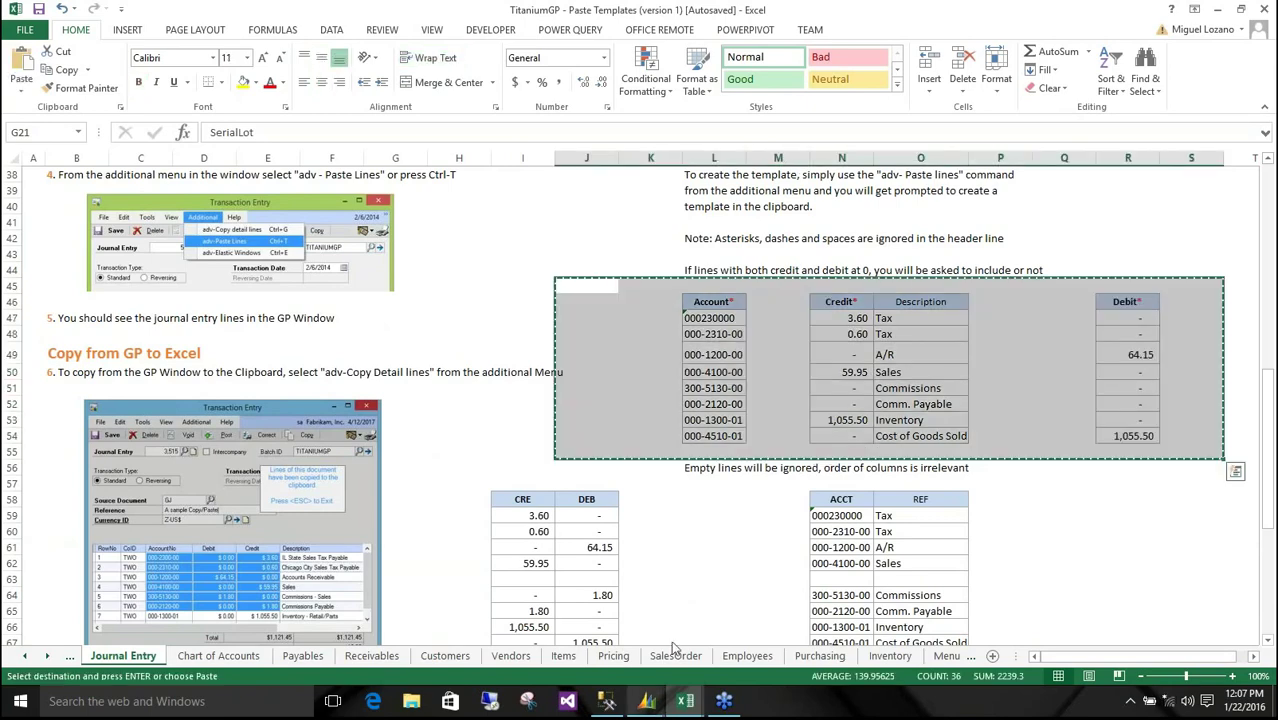
Step: Switch to the Dynamics GP Transaction Entry window and start a new journal entry with the reference tridea
{"action": "mouse_move", "coordinate": [647, 701]}
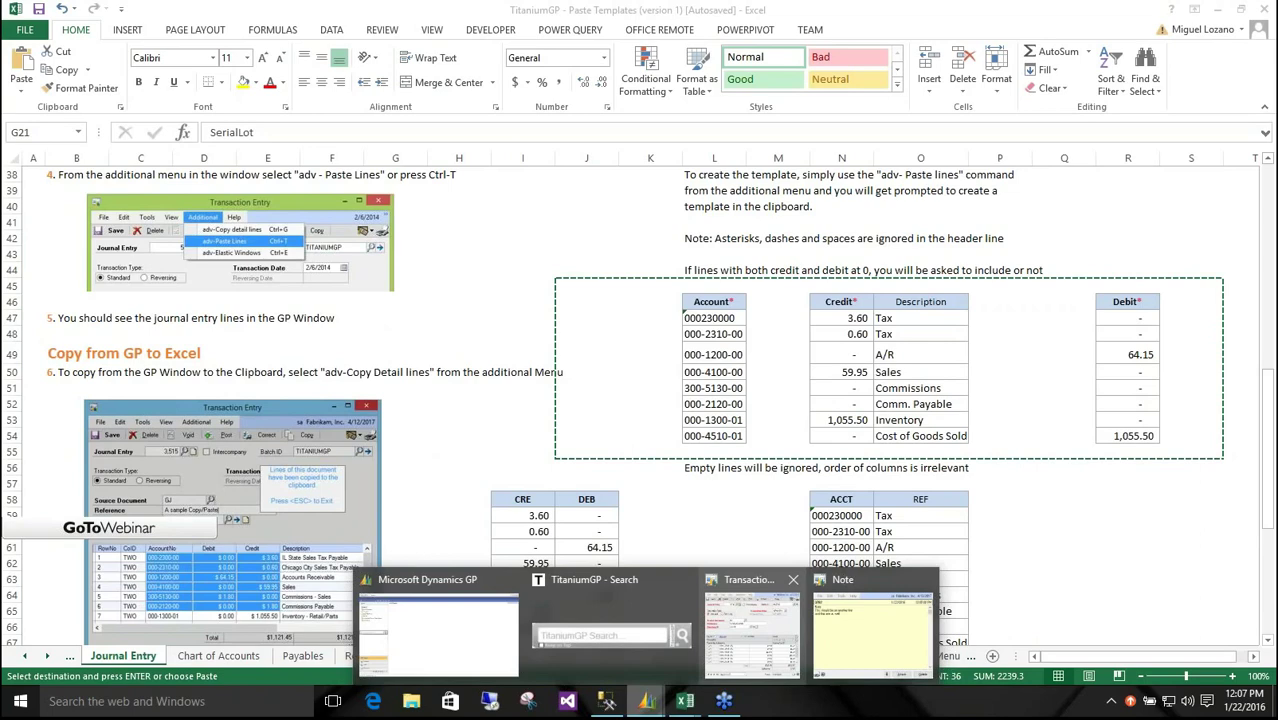
{"action": "left_click", "coordinate": [750, 625]}
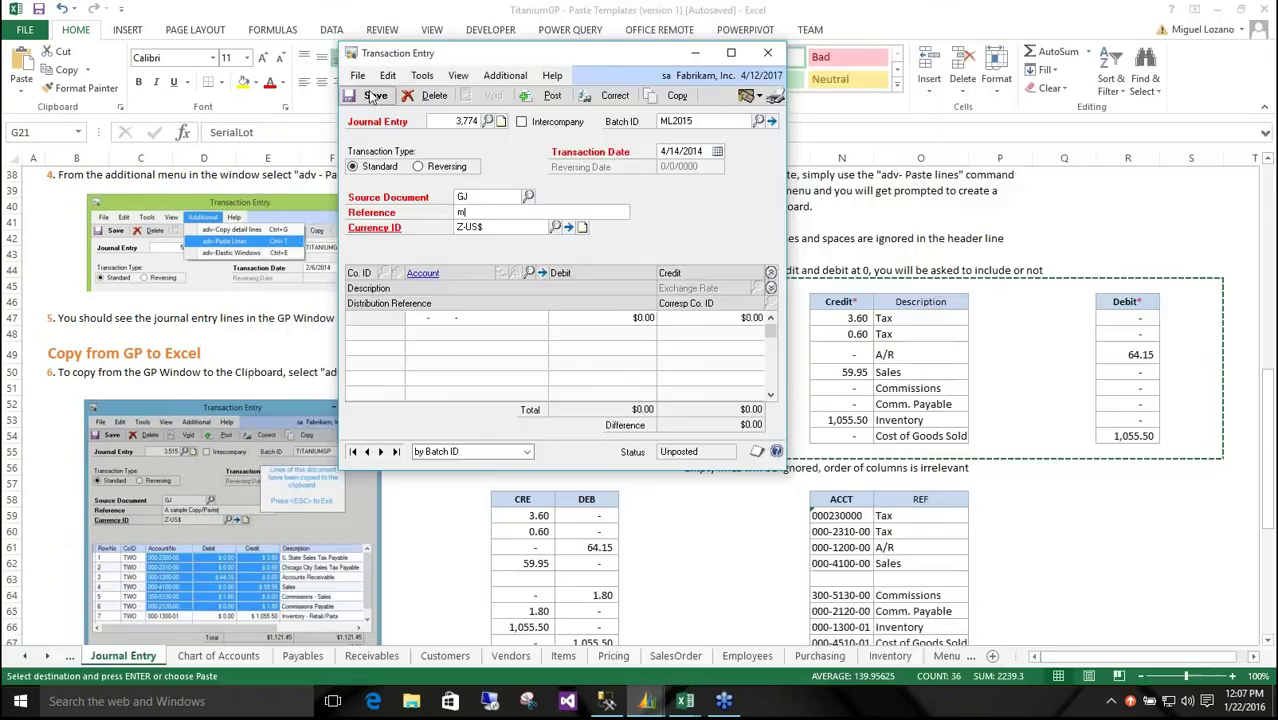
{"action": "key", "text": "BackSpace"}
{"action": "key", "text": "BackSpace"}
{"action": "key", "text": "BackSpace"}
{"action": "key", "text": "BackSpace"}
{"action": "key", "text": "BackSpace"}
{"action": "key", "text": "BackSpace"}
{"action": "type", "text": "tridea"}
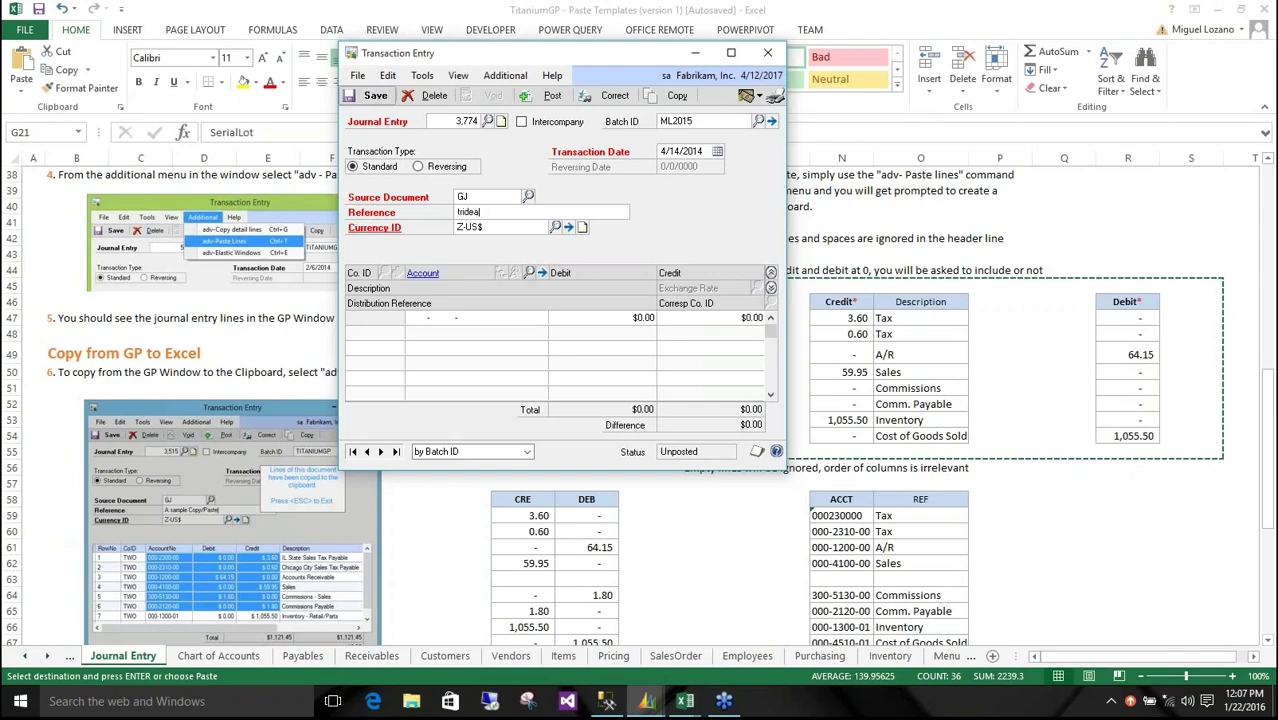
{"action": "key", "text": "Tab"}
{"action": "key", "text": "Tab"}
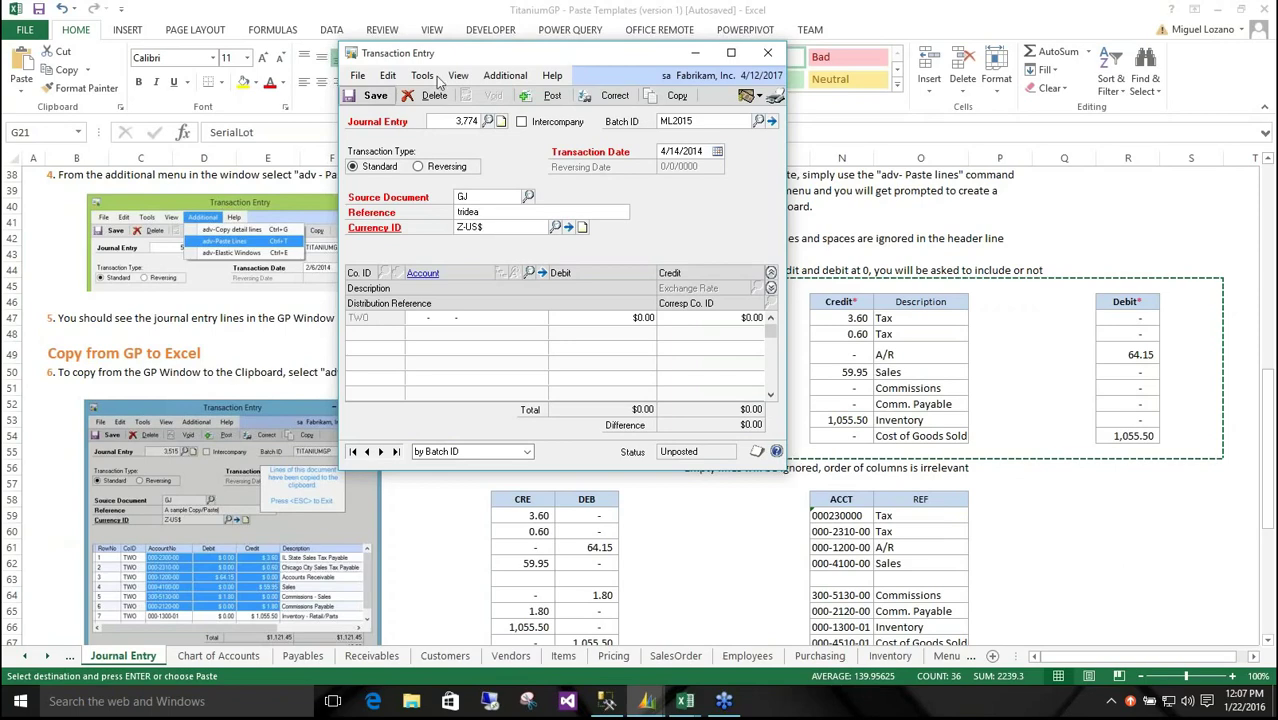
Step: Paste the copied lines into the journal entry, ignoring those with zero credit and debit, and close the Transaction Entry window
{"action": "left_click", "coordinate": [512, 79]}
{"action": "left_click", "coordinate": [540, 111]}
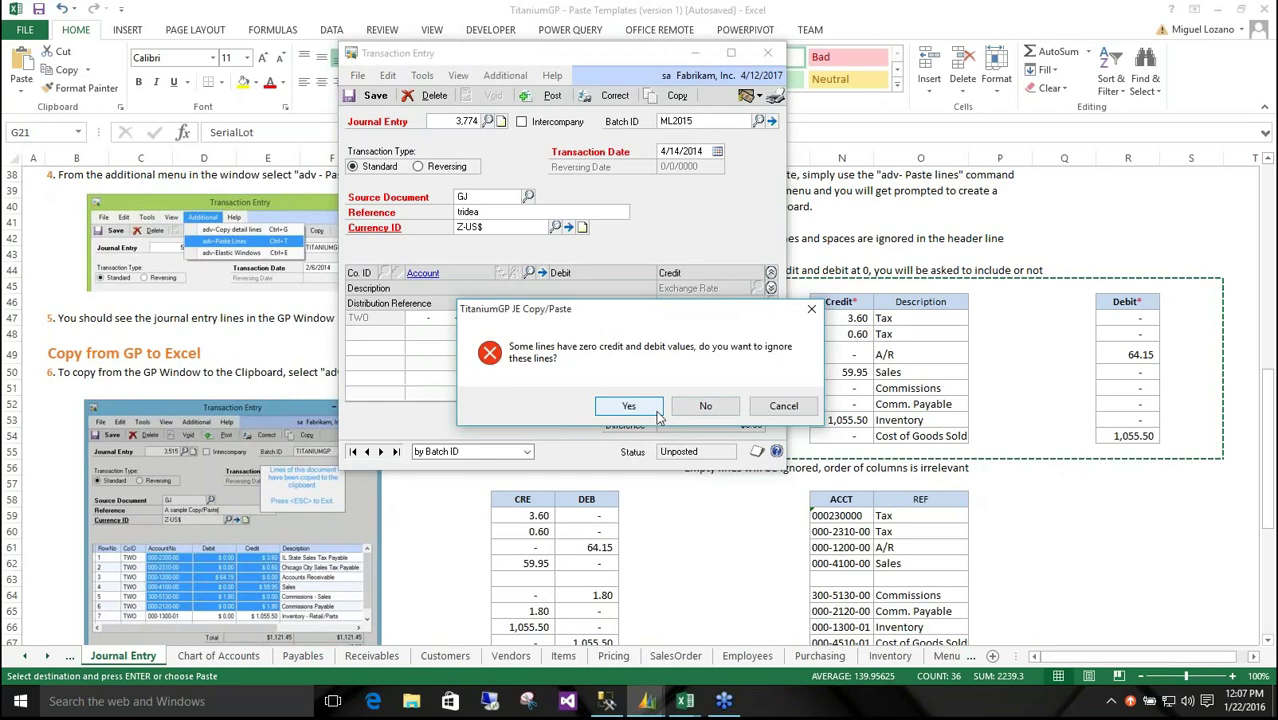
{"action": "left_click", "coordinate": [659, 414]}
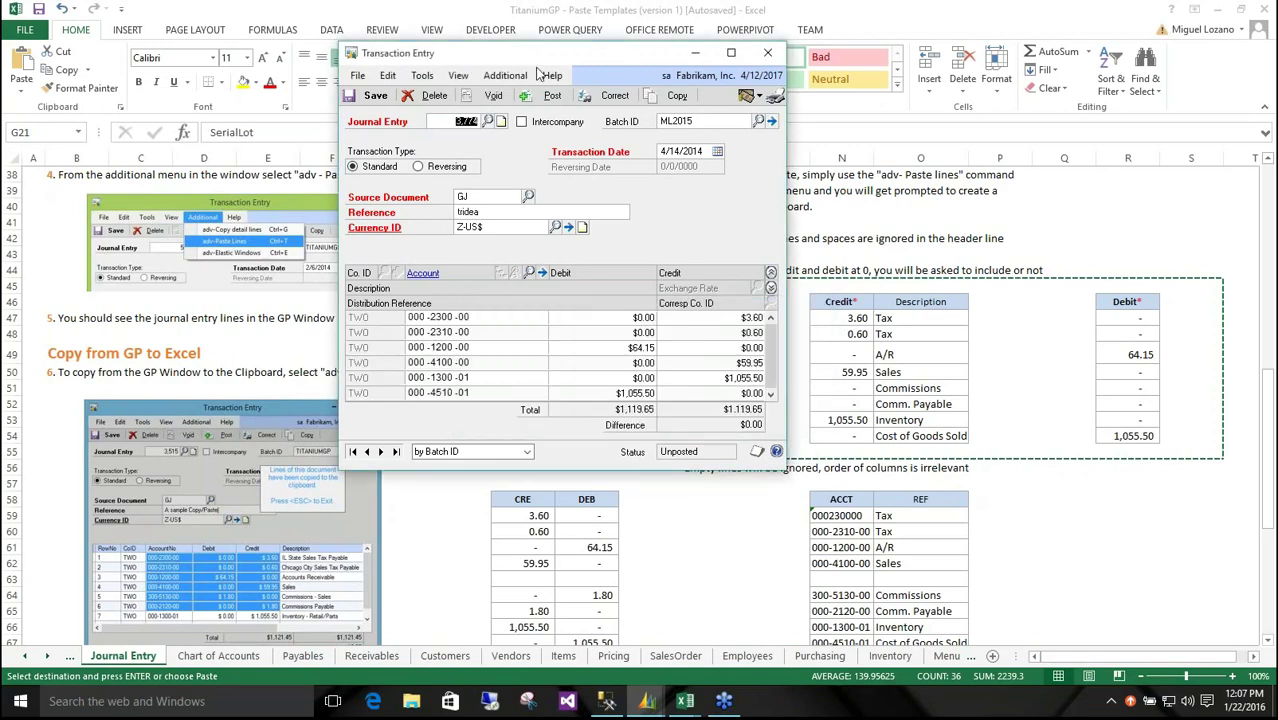
{"action": "left_click_drag", "start_coordinate": [528, 54], "coordinate": [213, 45]}
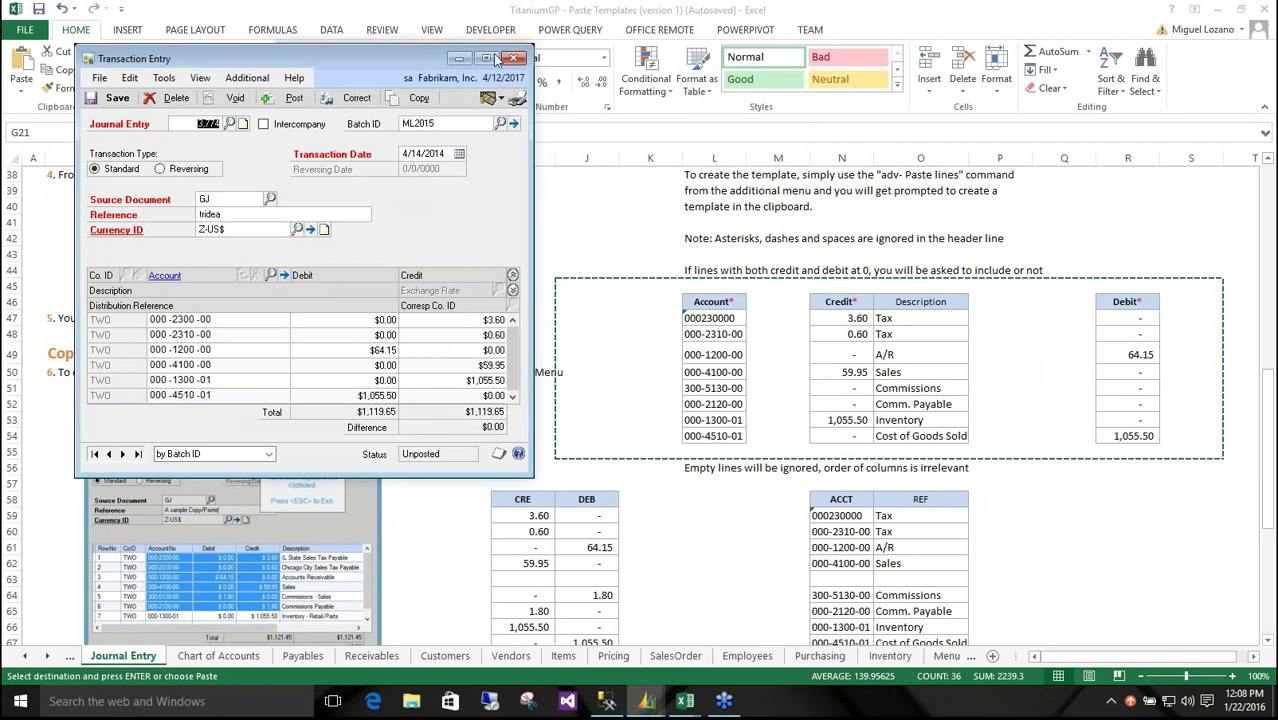
{"action": "left_click_drag", "start_coordinate": [497, 61], "coordinate": [621, 60]}
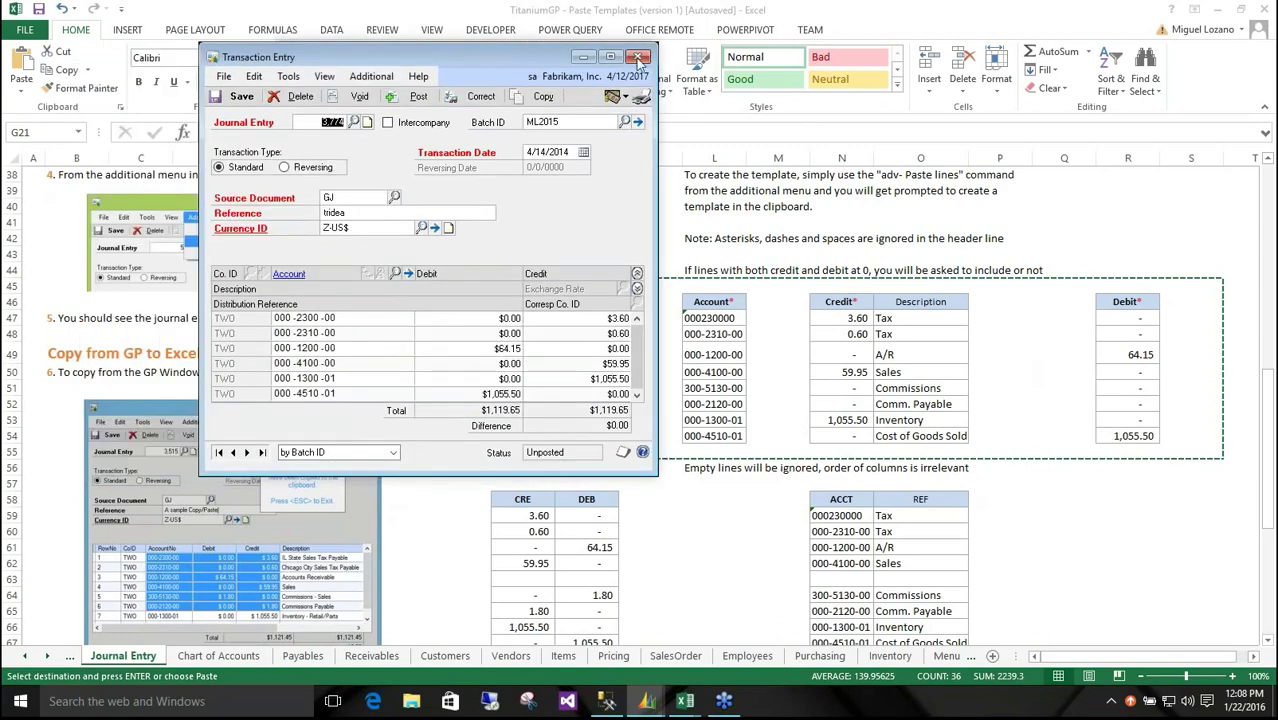
{"action": "left_click", "coordinate": [639, 59]}
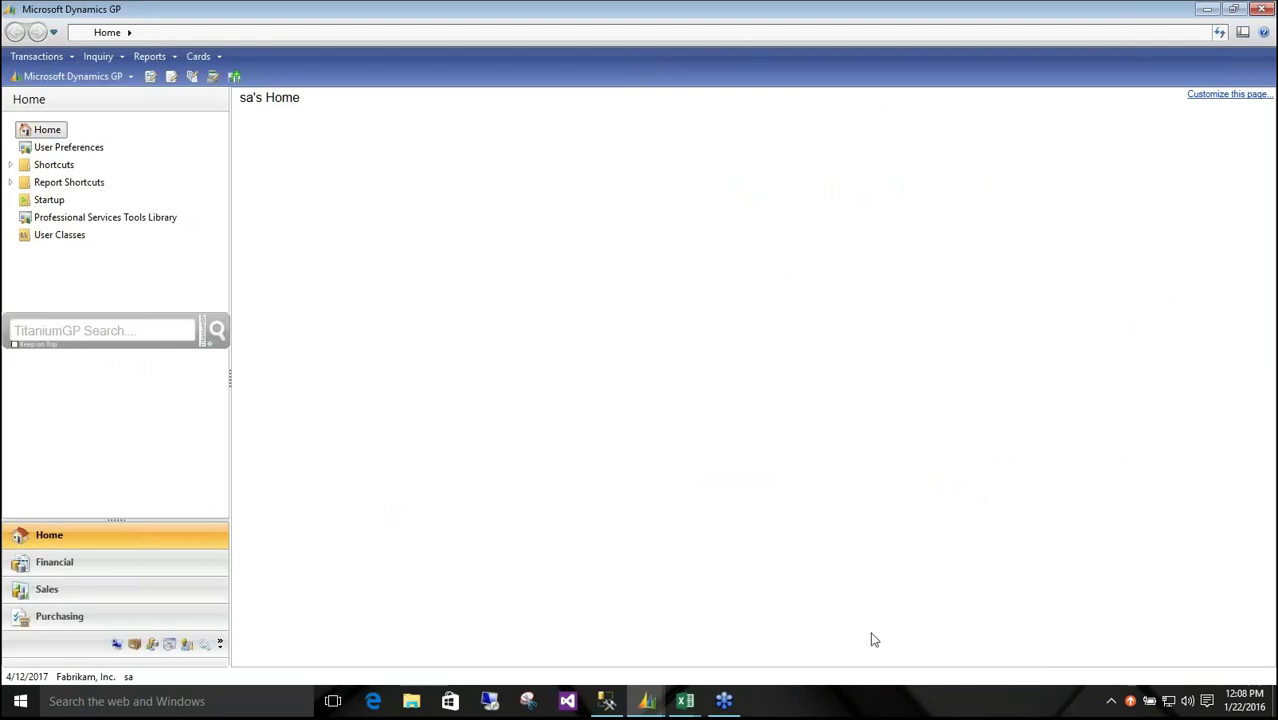
Step: Return to the TitaniumGP - Paste Templates workbook and examine the CRE/DEB and ACCT/REF sample columns on the Journal Entry sheet
{"action": "left_click", "coordinate": [685, 700]}
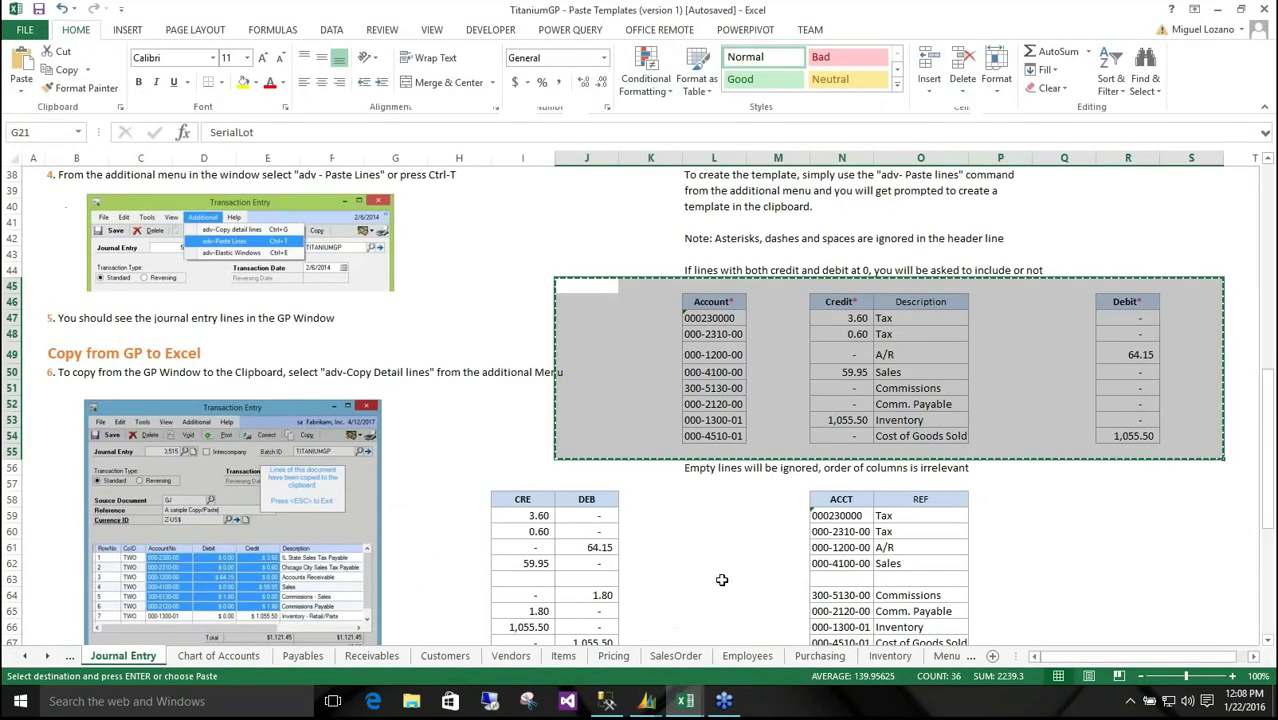
{"action": "left_click", "coordinate": [720, 630]}
{"action": "scroll", "coordinate": [722, 580], "scroll_direction": "down", "scroll_amount": 4}
{"action": "left_click", "coordinate": [530, 302]}
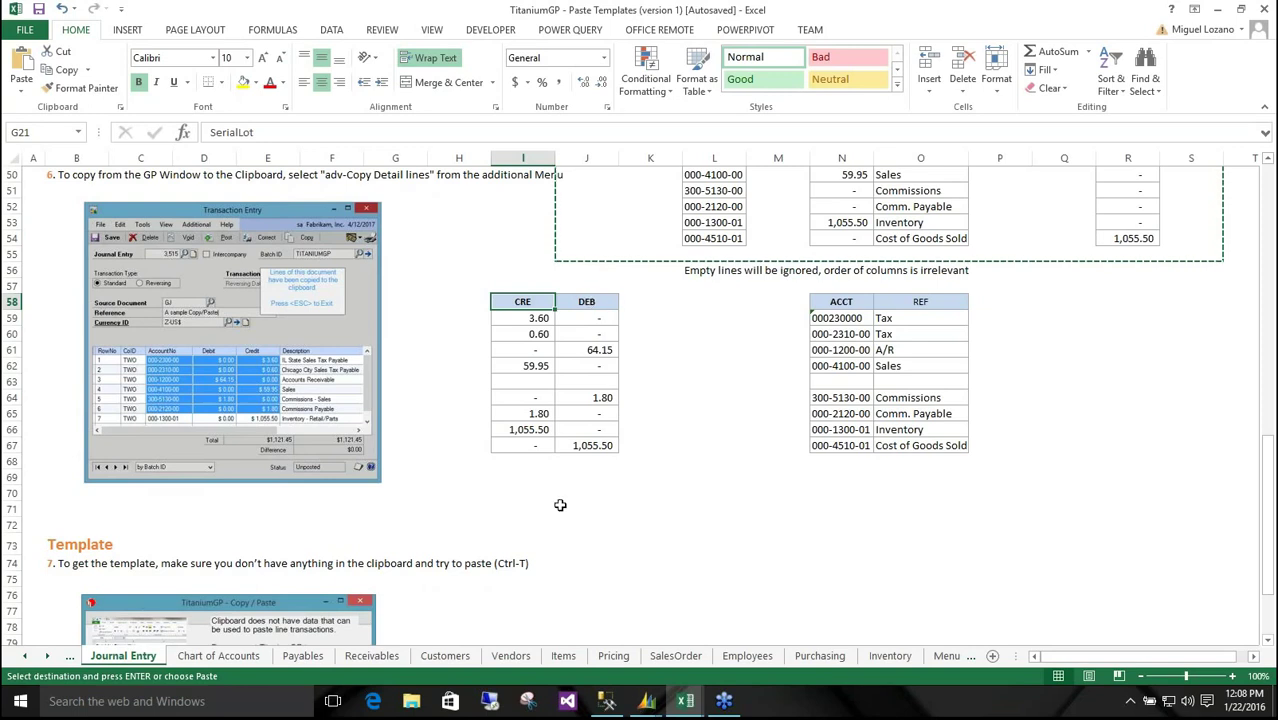
{"action": "scroll", "coordinate": [560, 505], "scroll_direction": "down", "scroll_amount": 6}
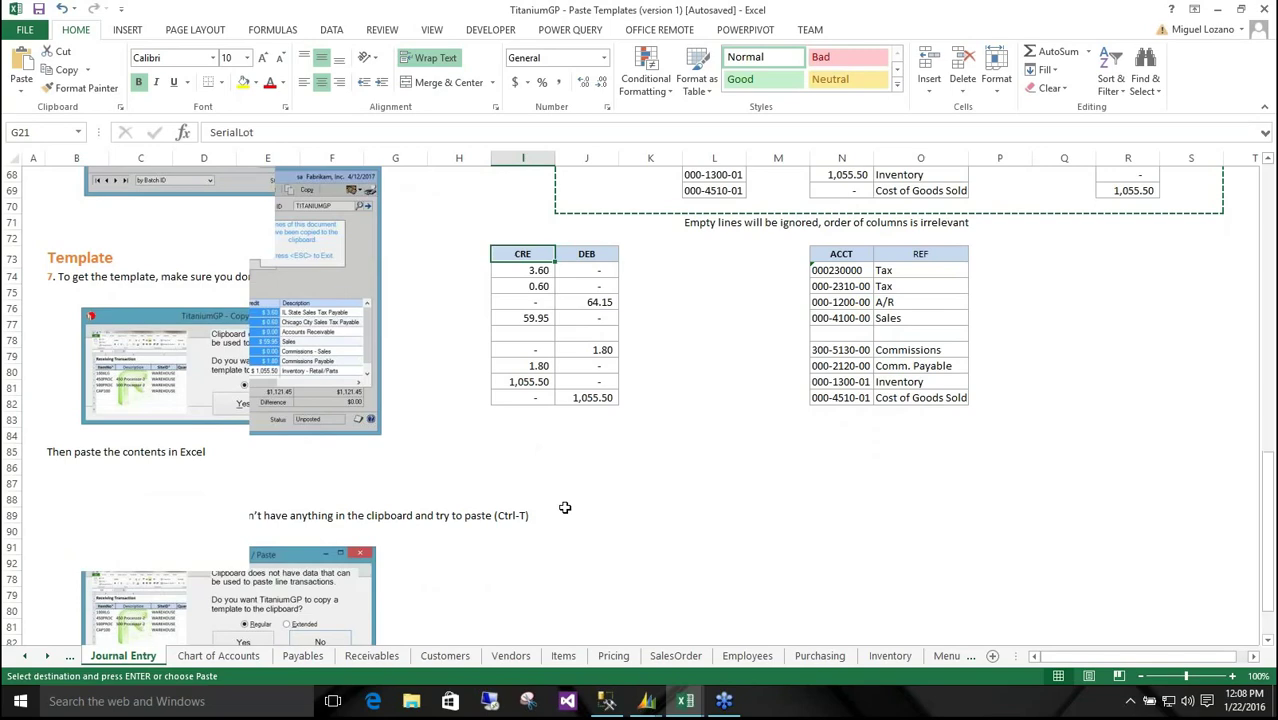
{"action": "scroll", "coordinate": [565, 508], "scroll_direction": "up", "scroll_amount": 10}
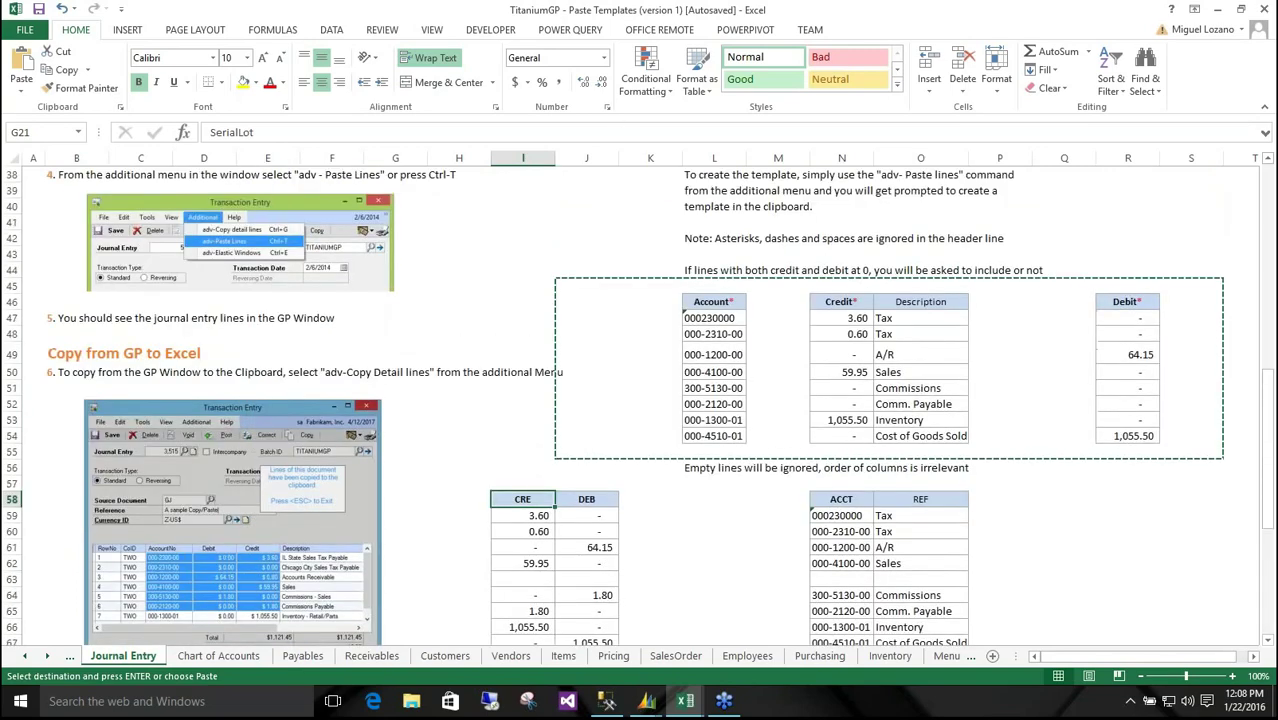
Step: Open the Payables sheet and review its paste notes and the Payables Transaction Template
{"action": "left_click", "coordinate": [303, 657]}
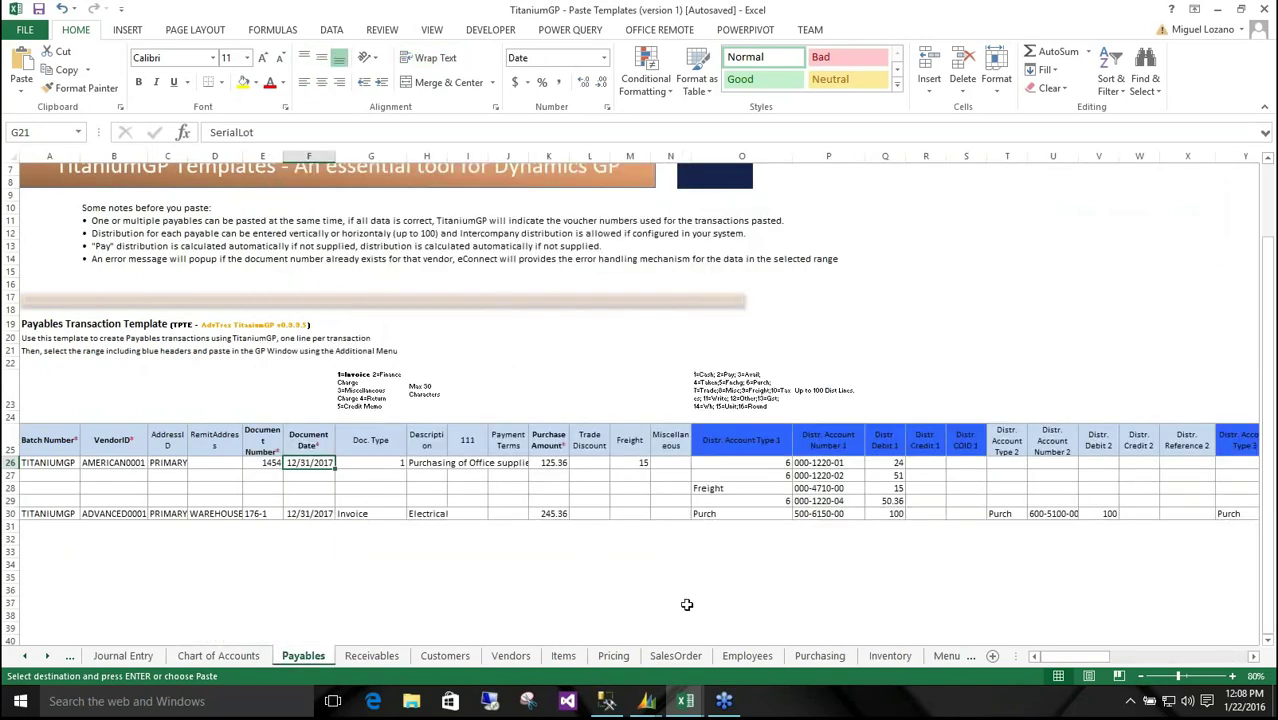
{"action": "scroll", "coordinate": [687, 605], "scroll_direction": "up", "scroll_amount": 2}
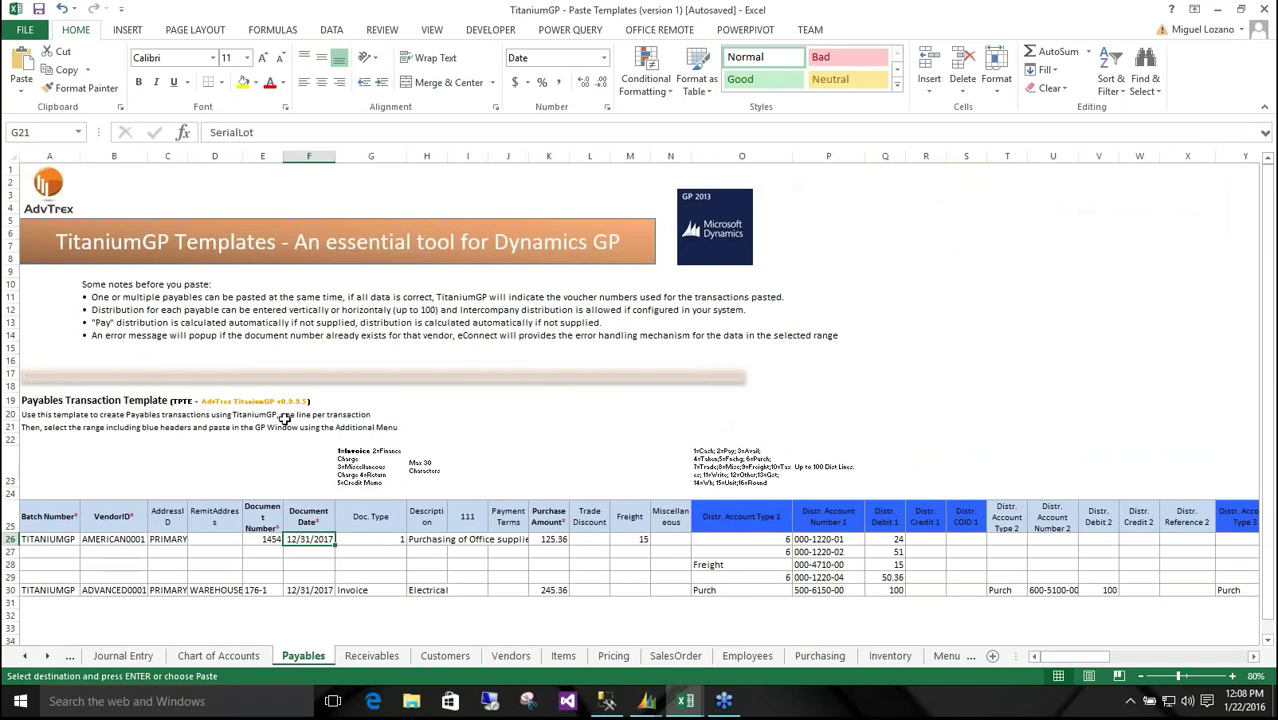
{"action": "left_click", "coordinate": [203, 29]}
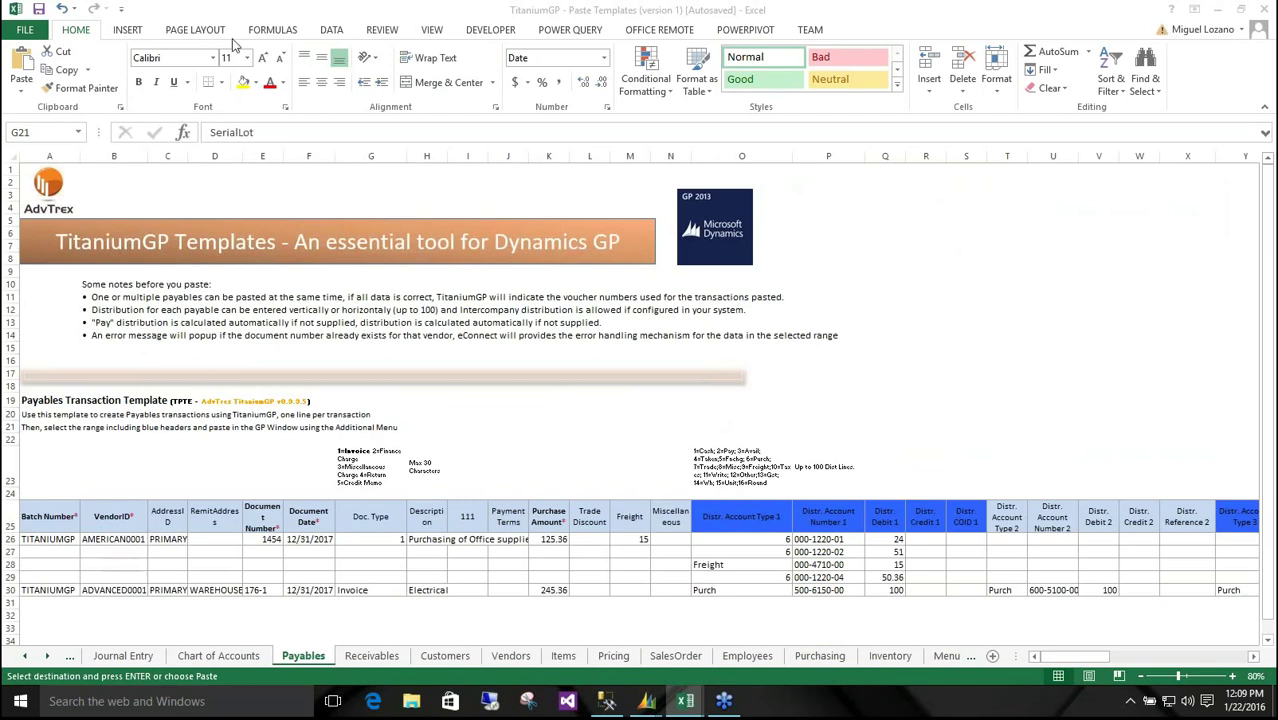
{"action": "left_click", "coordinate": [685, 701]}
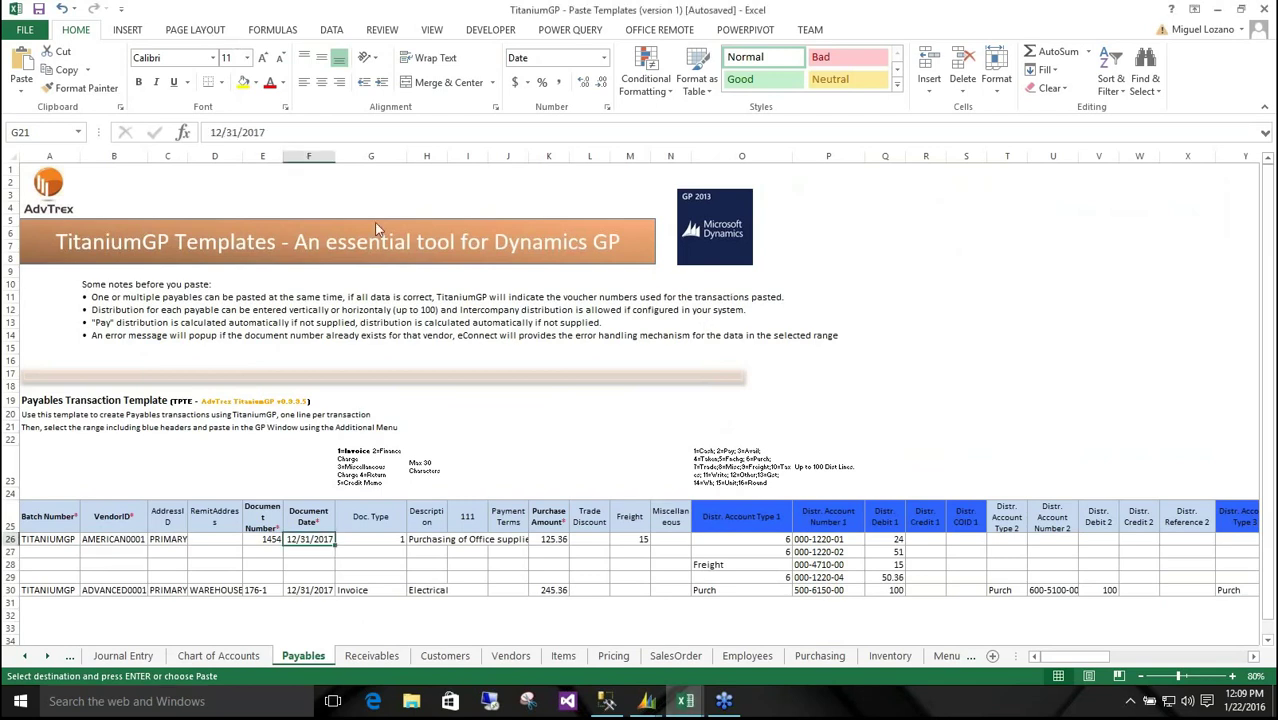
{"action": "left_click", "coordinate": [241, 34]}
{"action": "left_click", "coordinate": [241, 34]}
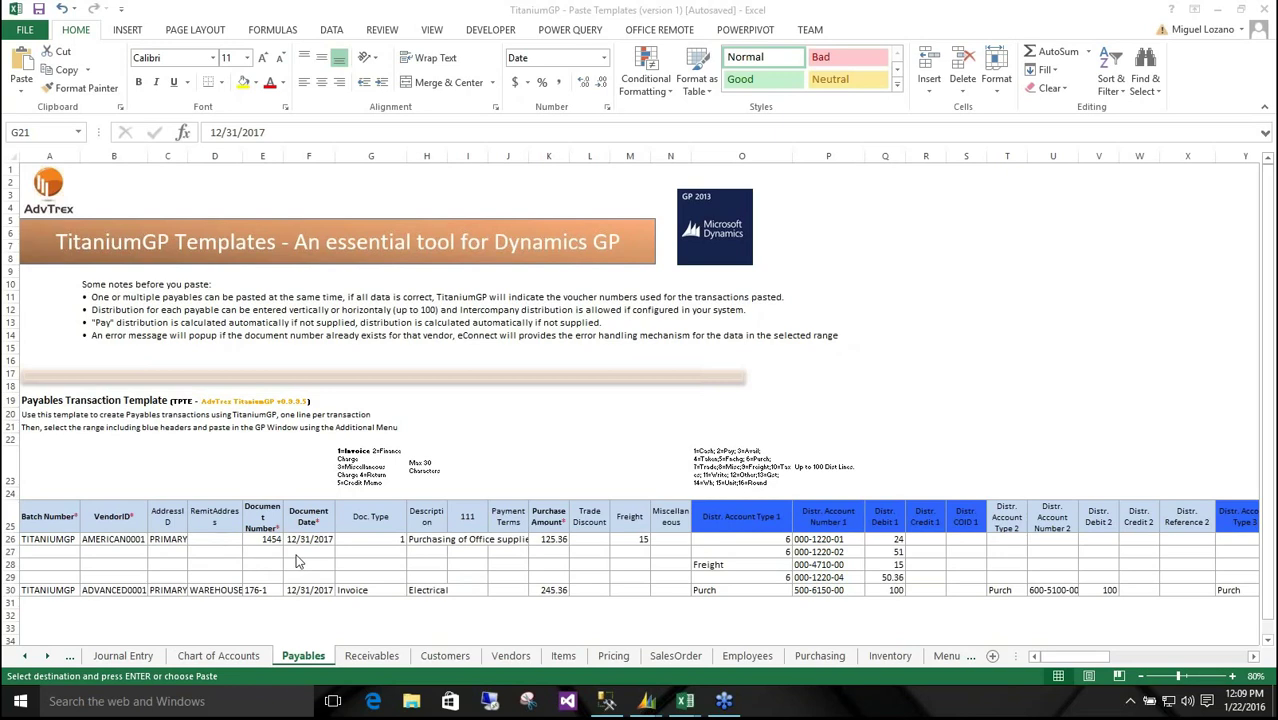
Step: Copy the payables template's headers and first transaction row, from Batch Number to Purchase Amount (A25:K26)
{"action": "left_click_drag", "start_coordinate": [48, 516], "coordinate": [549, 538]}
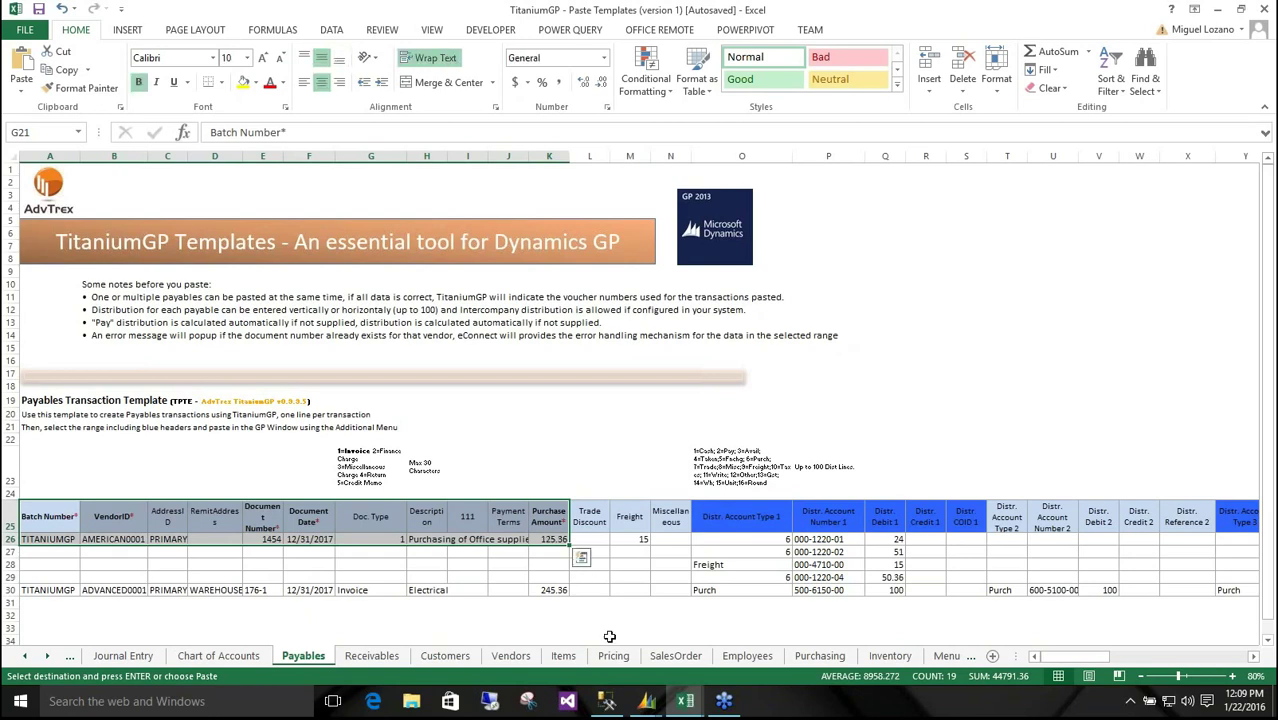
{"action": "key", "text": "ctrl+c"}
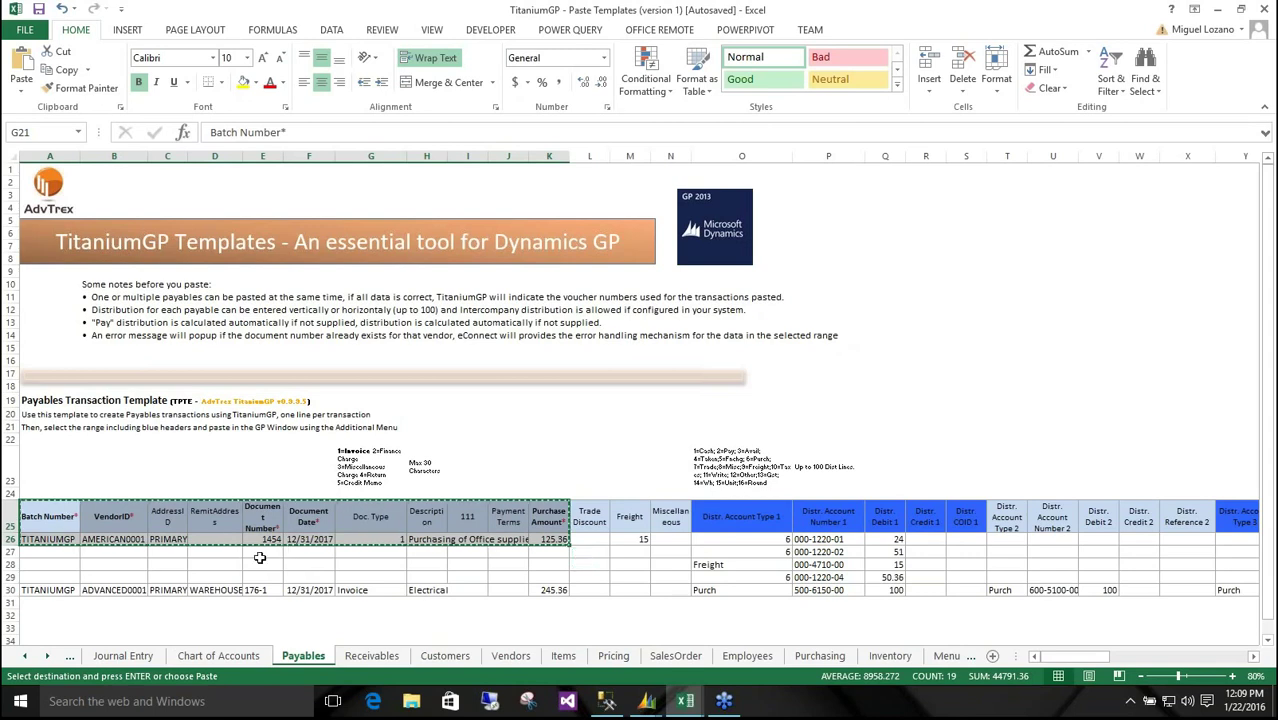
{"action": "left_click", "coordinate": [549, 605], "text": "shift"}
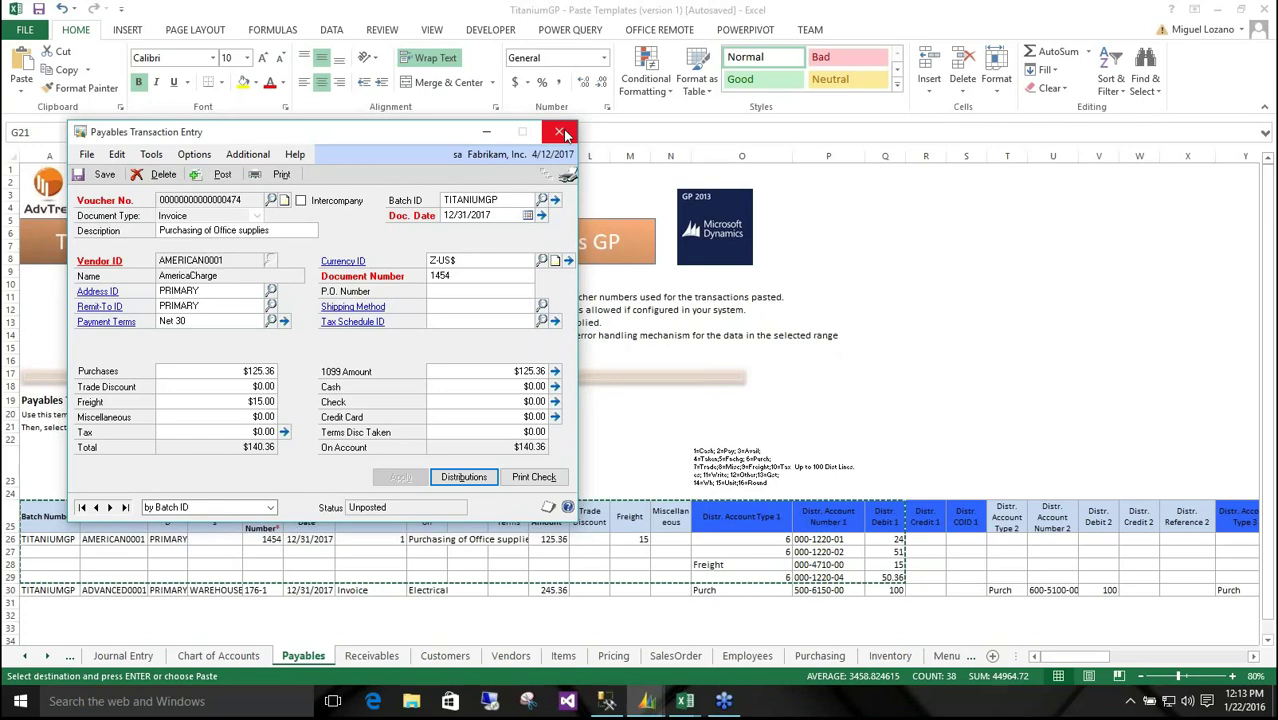
Step: Close the Payables Transaction Entry window, then copy the G/L account table A23:L31 on the Chart of Accounts sheet in Excel
{"action": "left_click", "coordinate": [561, 133]}
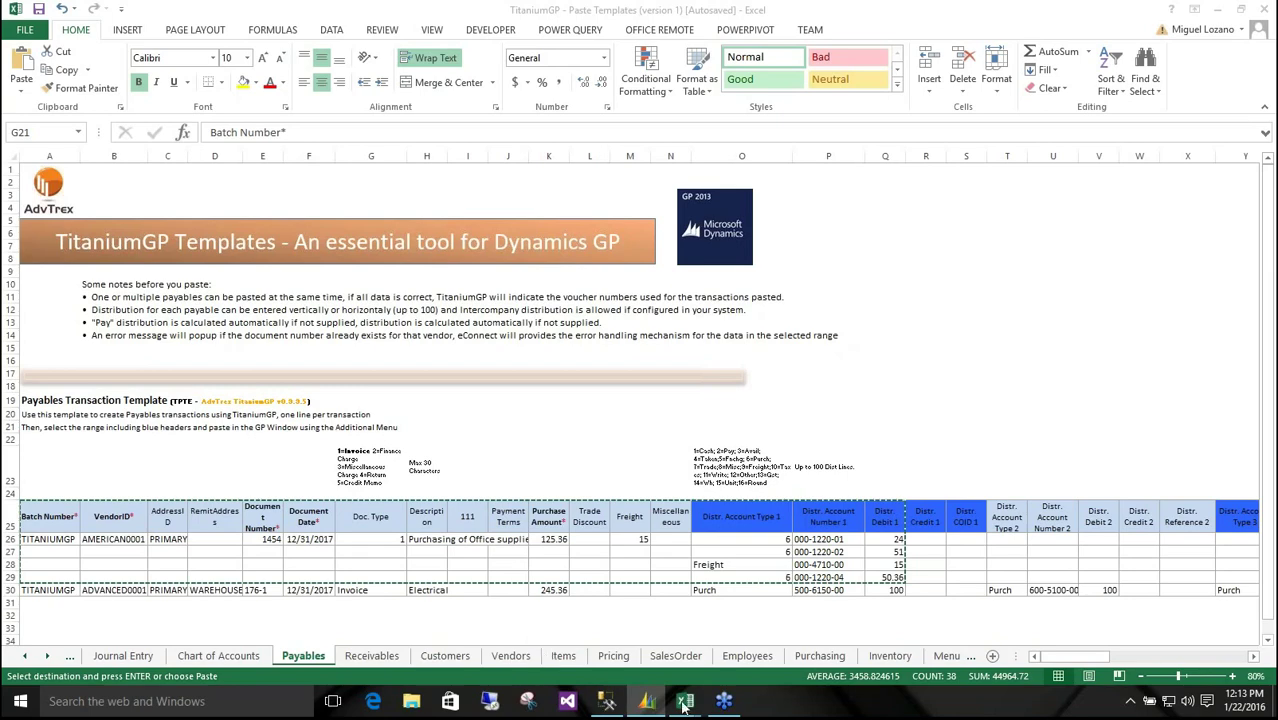
{"action": "left_click", "coordinate": [207, 658]}
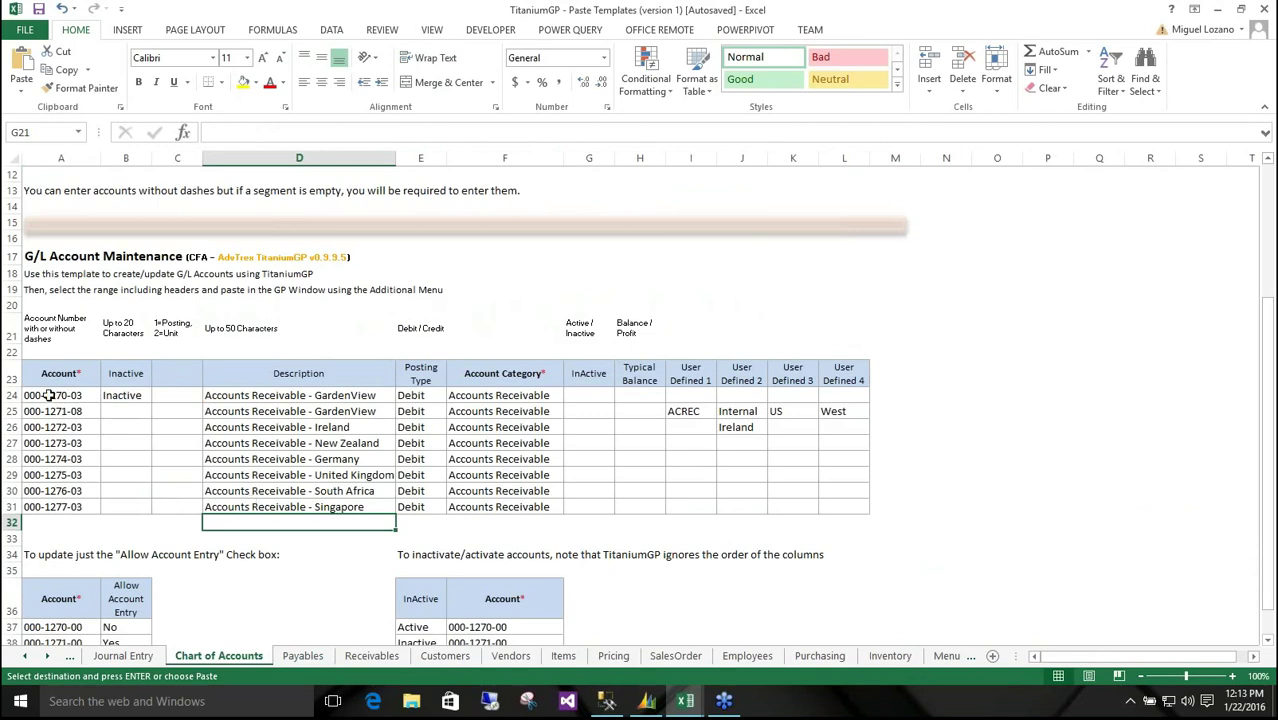
{"action": "left_click_drag", "start_coordinate": [55, 375], "coordinate": [850, 507]}
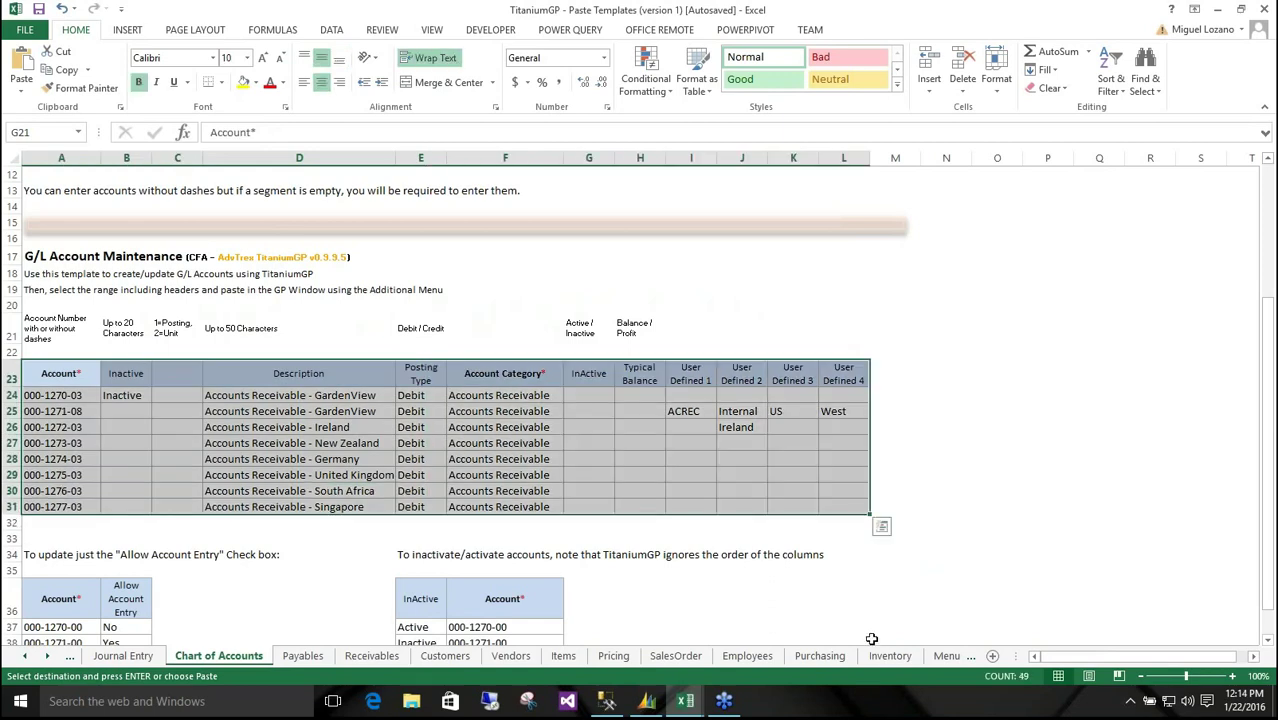
Step: Switch to Microsoft Dynamics GP, open the financial Account Maintenance window and try to paste the copied accounts
{"action": "left_click", "coordinate": [647, 703]}
{"action": "left_click", "coordinate": [197, 57]}
{"action": "mouse_move", "coordinate": [330, 92]}
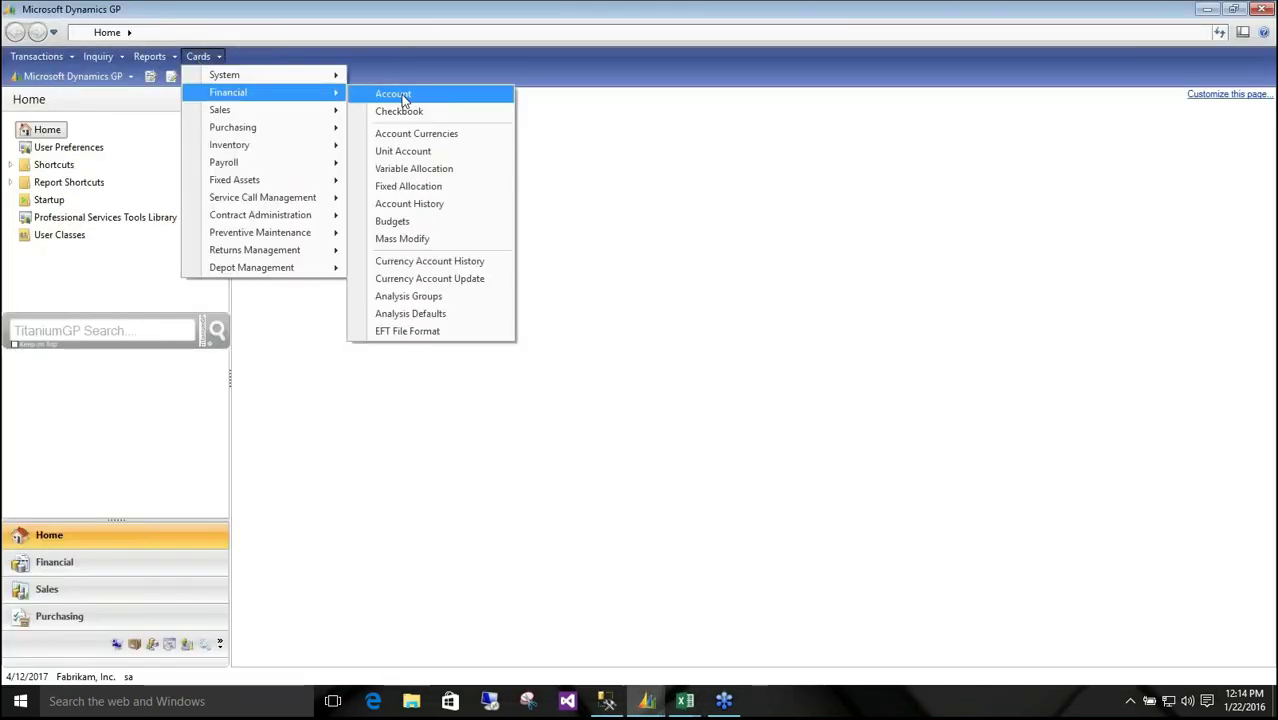
{"action": "left_click", "coordinate": [400, 92]}
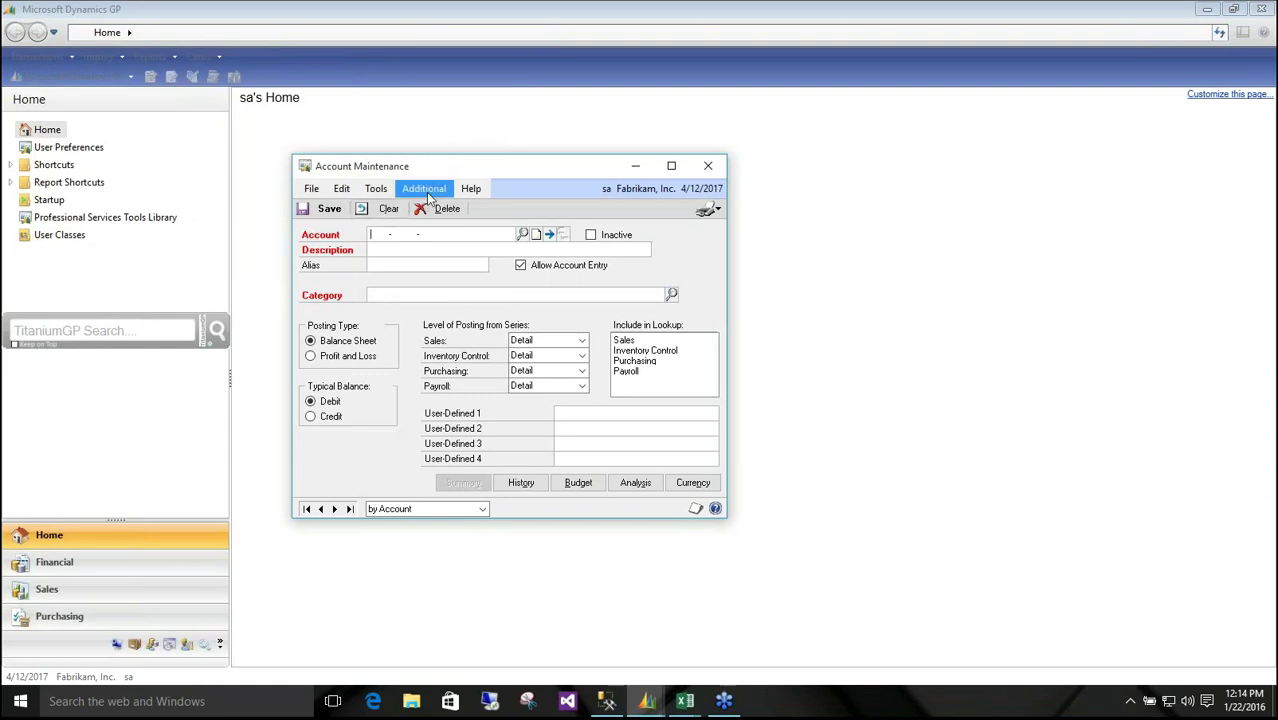
{"action": "left_click", "coordinate": [426, 190]}
{"action": "left_click", "coordinate": [458, 206]}
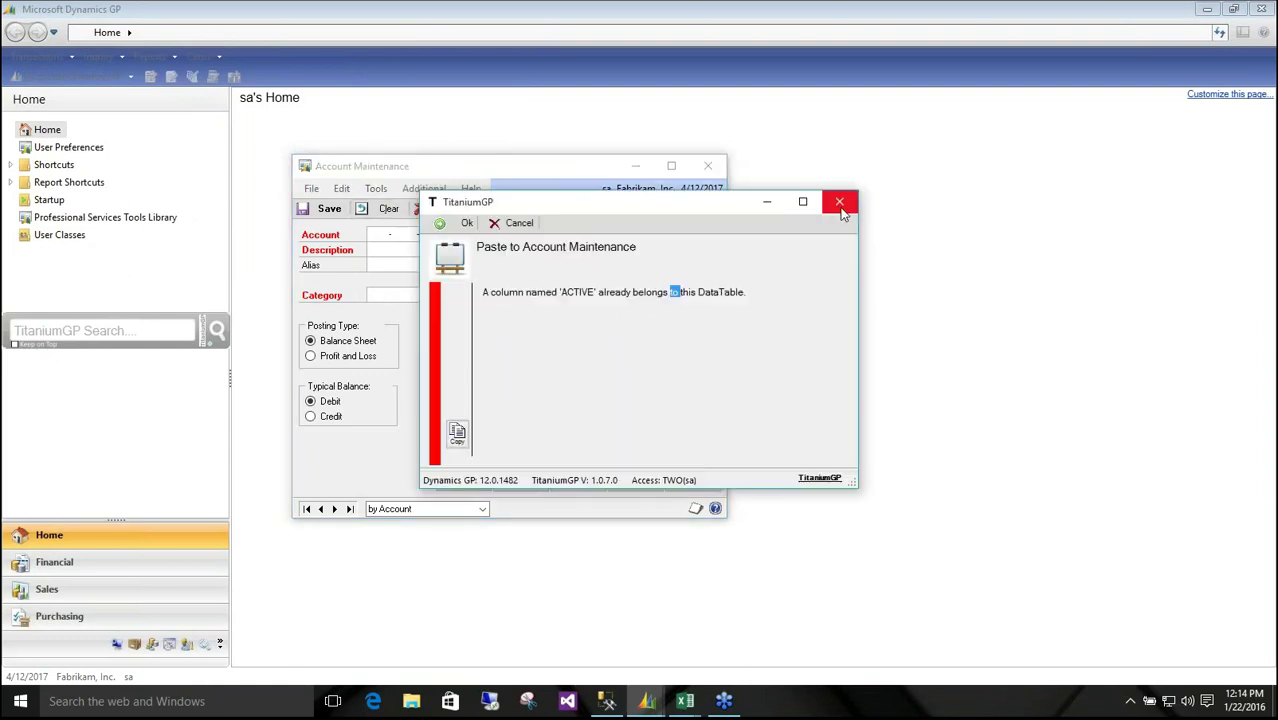
{"action": "left_click", "coordinate": [839, 202]}
Step: Return to the Chart of Accounts sheet in Excel, clear the duplicate InActive header in G23, and copy A23:L31 again
{"action": "left_click", "coordinate": [680, 699]}
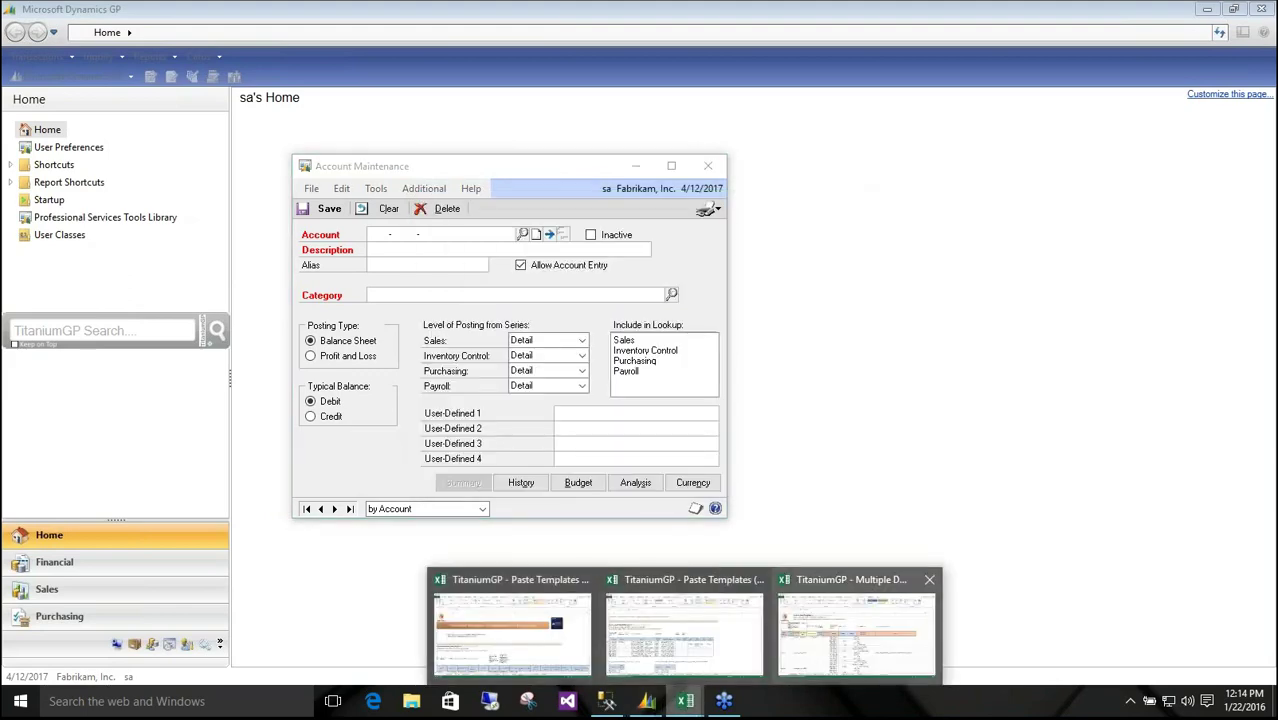
{"action": "left_click", "coordinate": [856, 625]}
{"action": "left_click", "coordinate": [680, 699]}
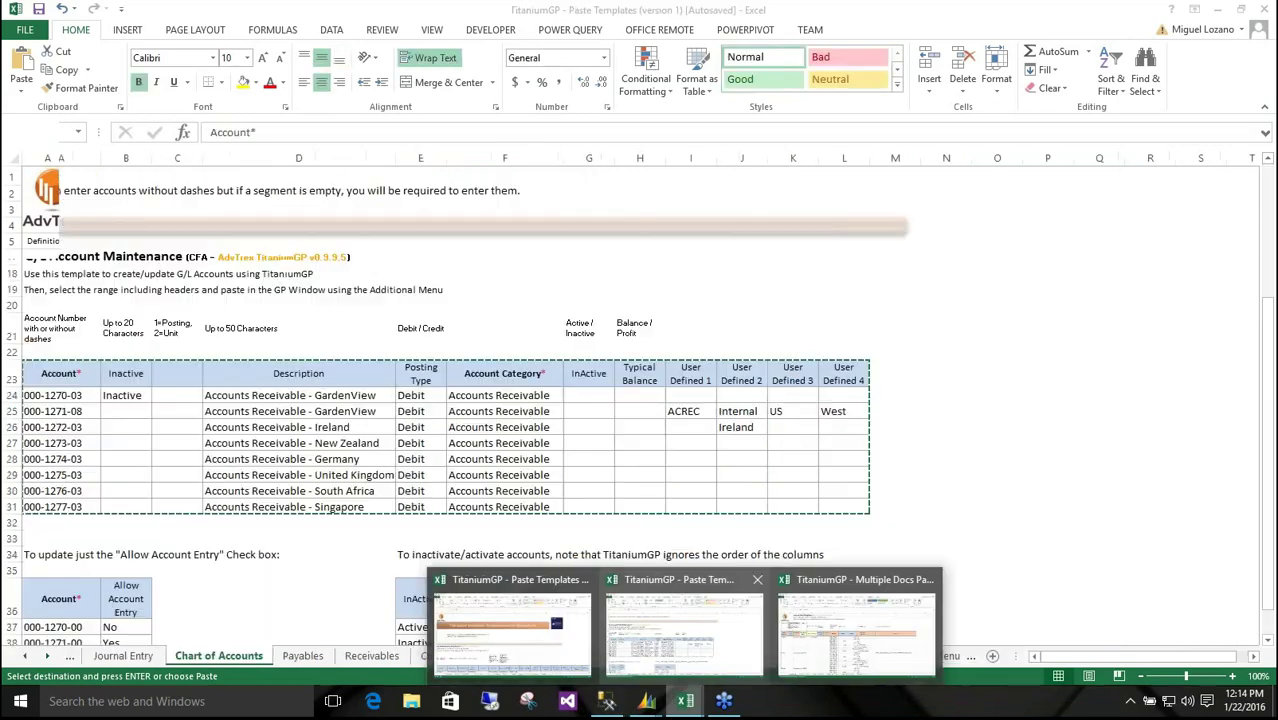
{"action": "left_click", "coordinate": [667, 645]}
{"action": "left_click", "coordinate": [589, 375]}
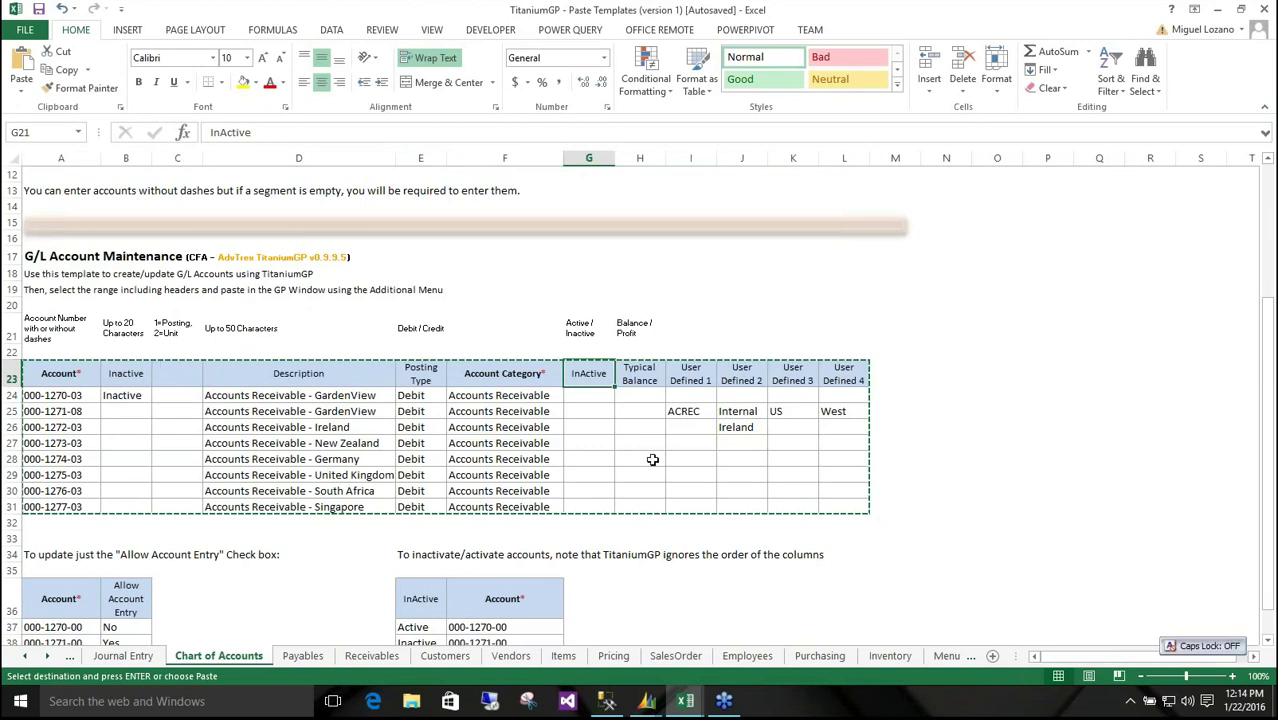
{"action": "key", "text": "Delete"}
{"action": "left_click", "coordinate": [590, 408]}
{"action": "left_click_drag", "start_coordinate": [48, 371], "coordinate": [841, 511]}
{"action": "key", "text": "ctrl+c"}
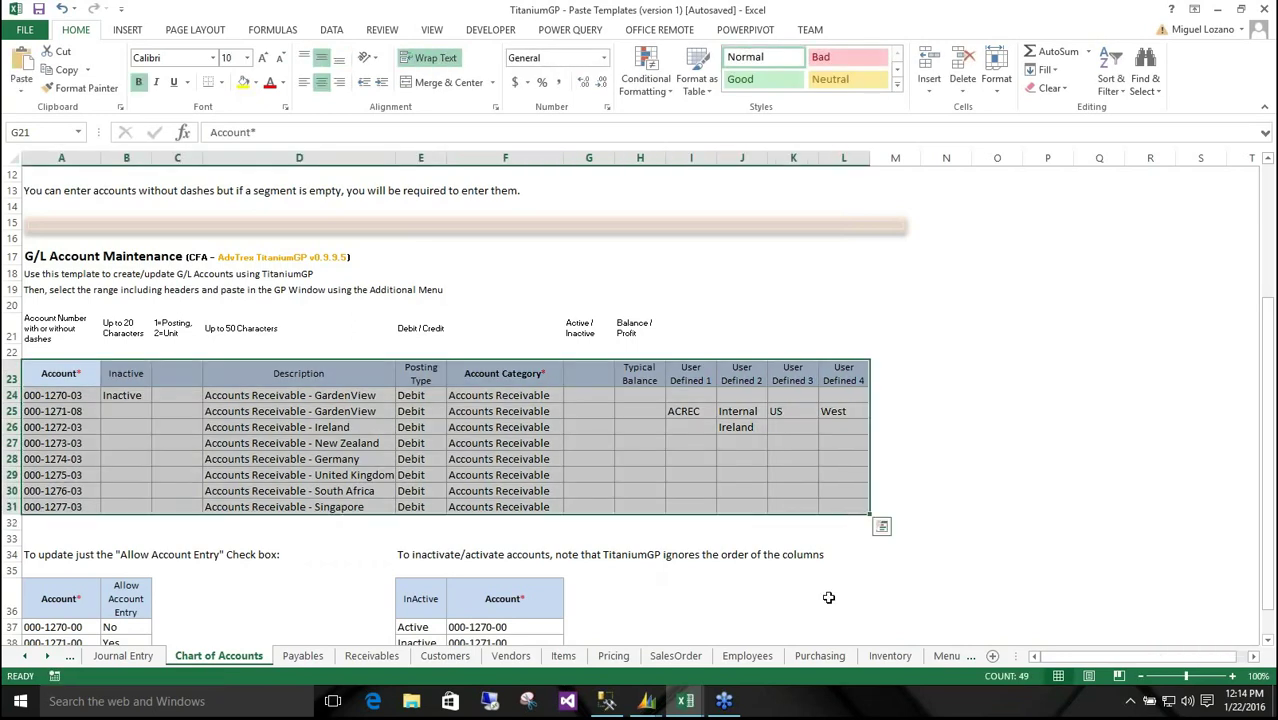
Step: Switch to the Account Maintenance window and paste the copied accounts, agreeing to update the existing ones
{"action": "key", "text": "alt+Tab"}
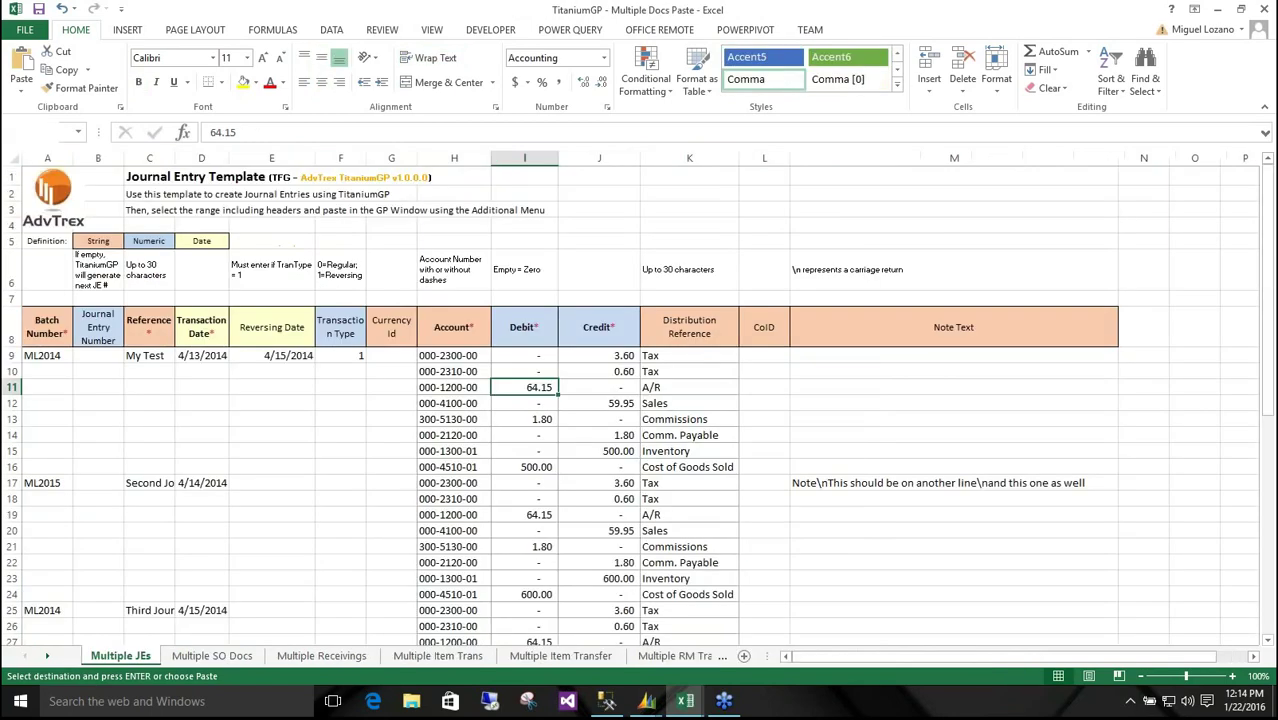
{"action": "key", "text": "alt+Tab"}
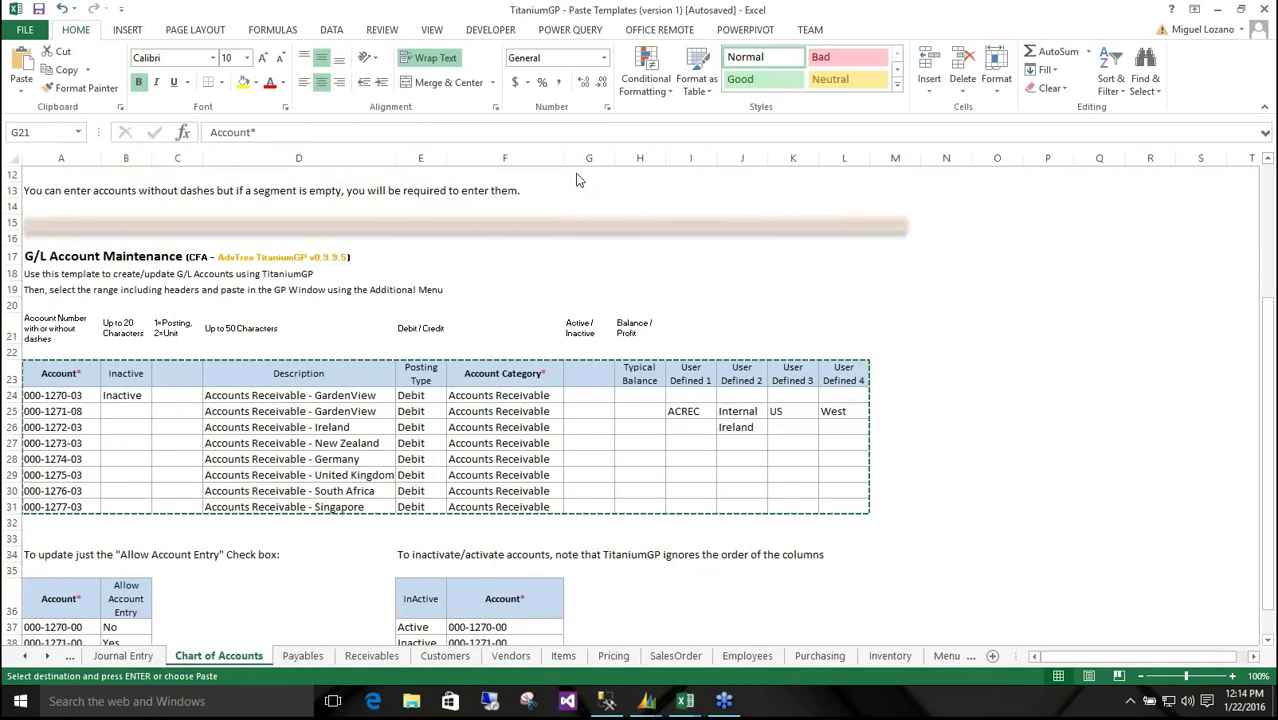
{"action": "key", "text": "alt+Tab"}
{"action": "left_click", "coordinate": [424, 189]}
{"action": "left_click", "coordinate": [448, 207]}
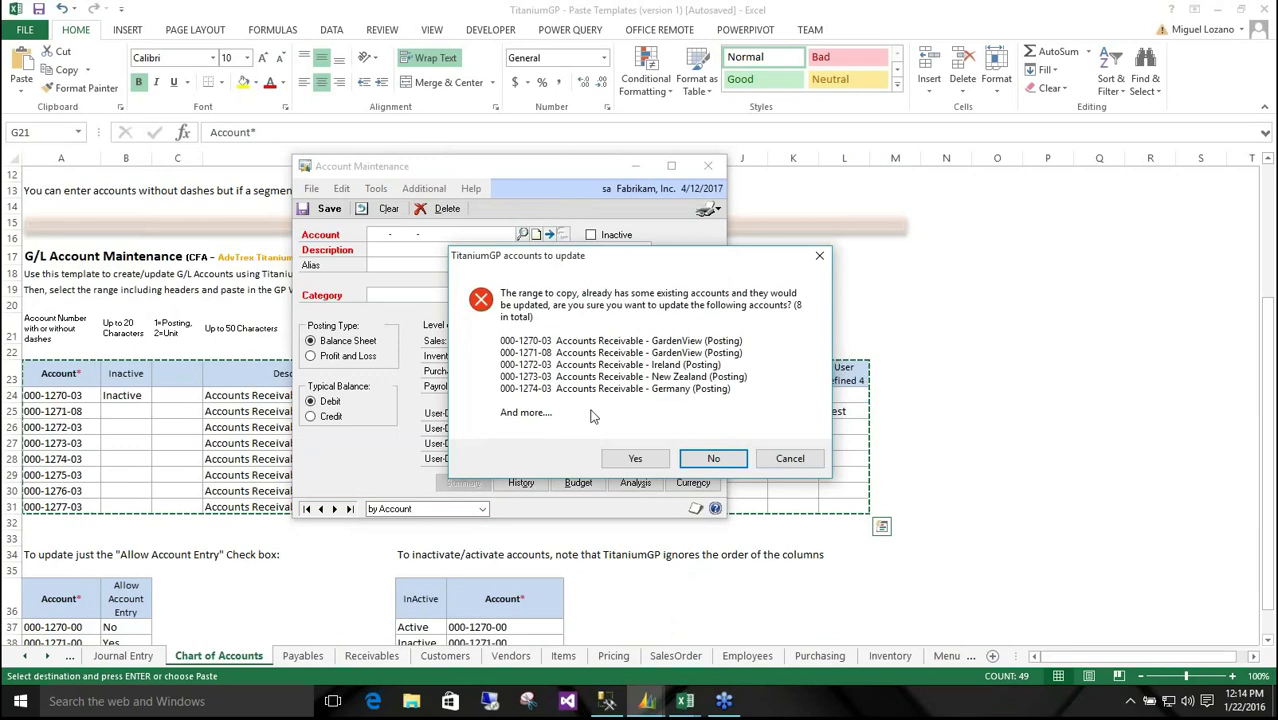
{"action": "left_click", "coordinate": [634, 460]}
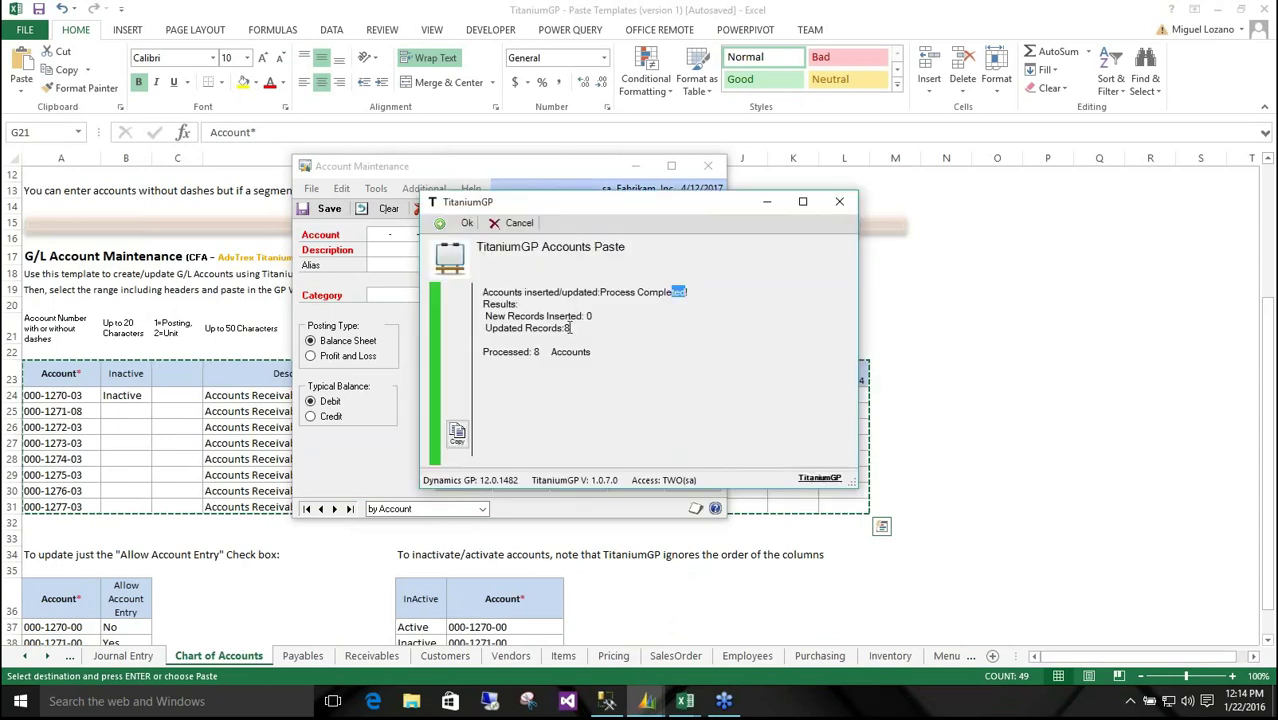
{"action": "left_click", "coordinate": [839, 201]}
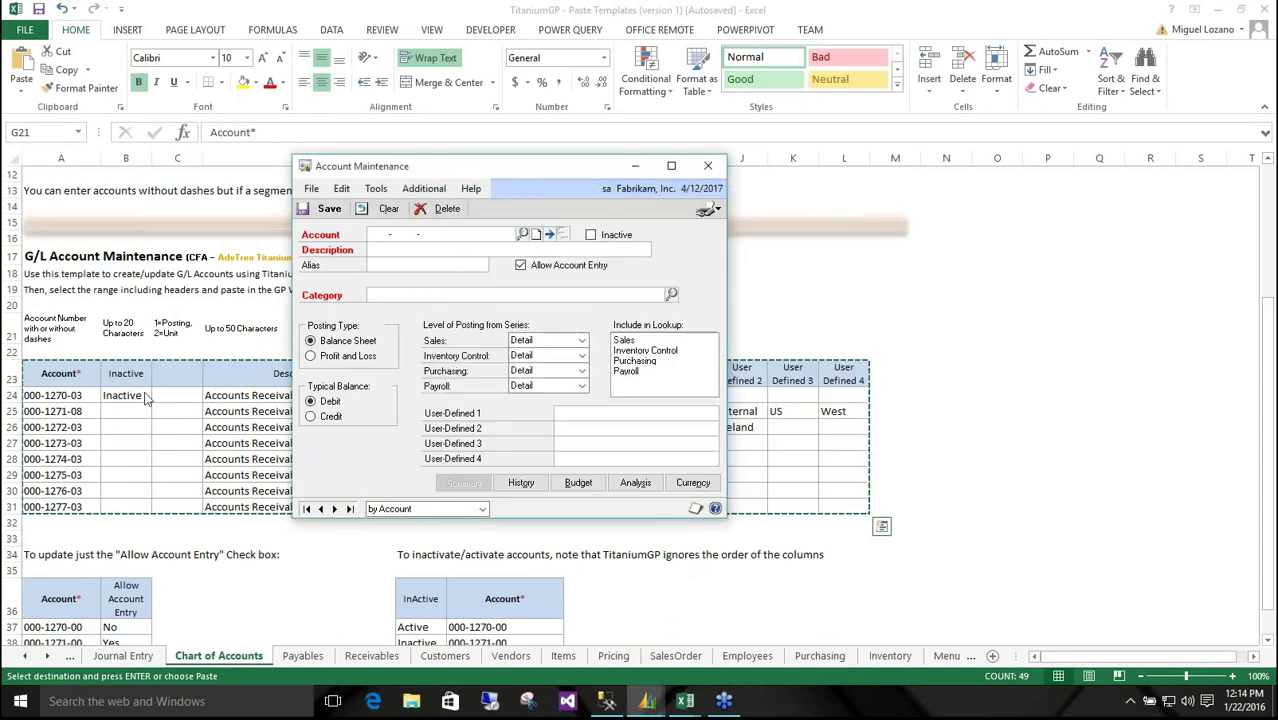
Step: Move the Account Maintenance window off the template, look up G/L account 000-1270-03 to check its update, and clear the form
{"action": "left_click_drag", "start_coordinate": [502, 168], "coordinate": [869, 266]}
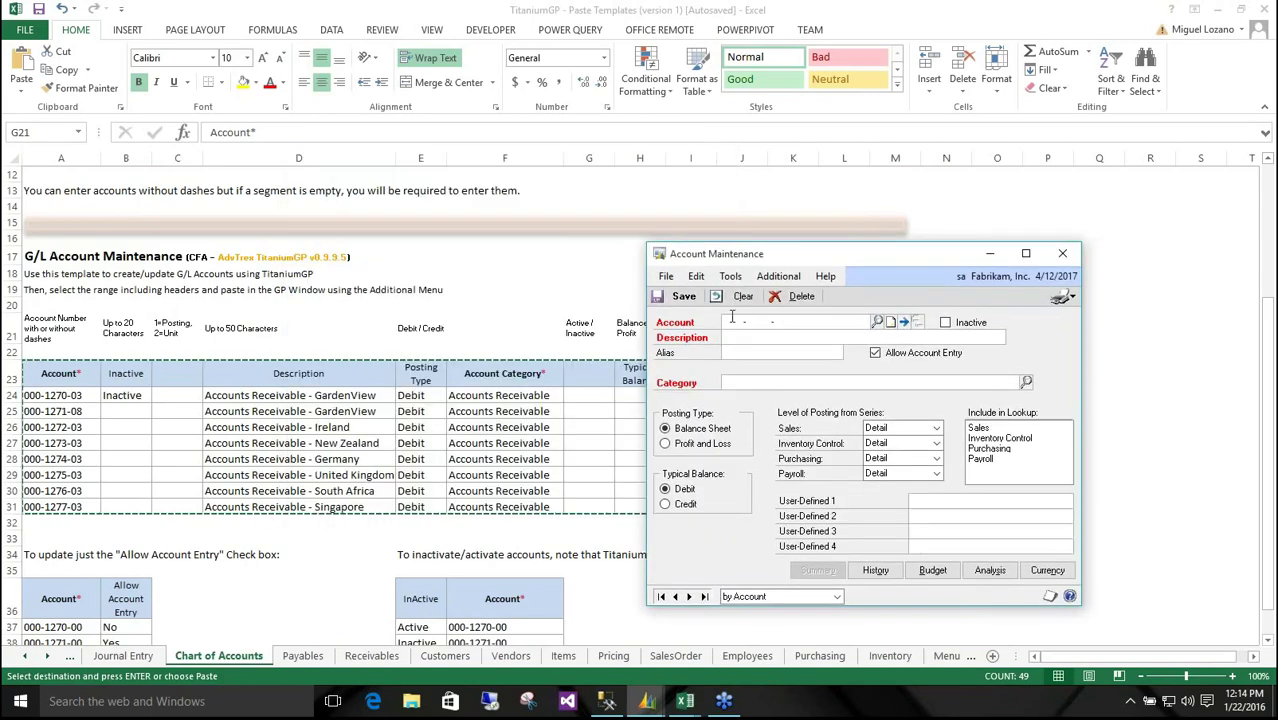
{"action": "left_click", "coordinate": [732, 321]}
{"action": "type", "text": "000 -1270 -03"}
{"action": "key", "text": "Tab"}
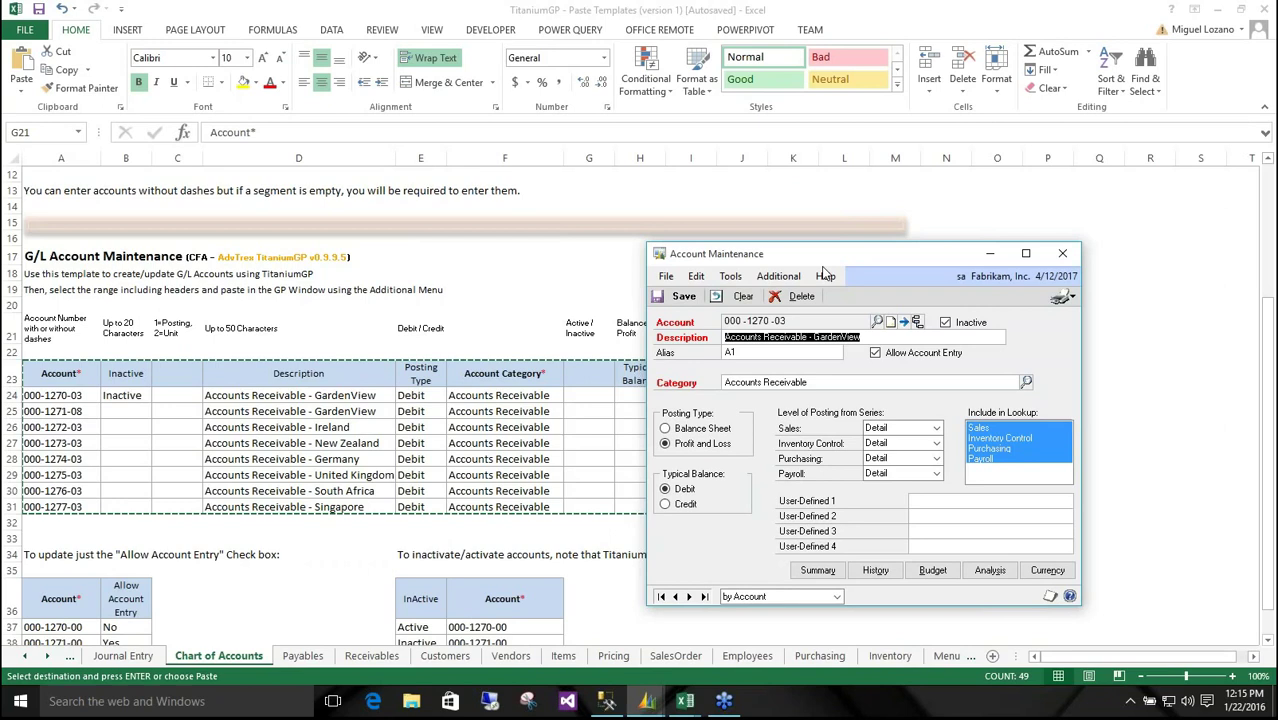
{"action": "left_click", "coordinate": [742, 298]}
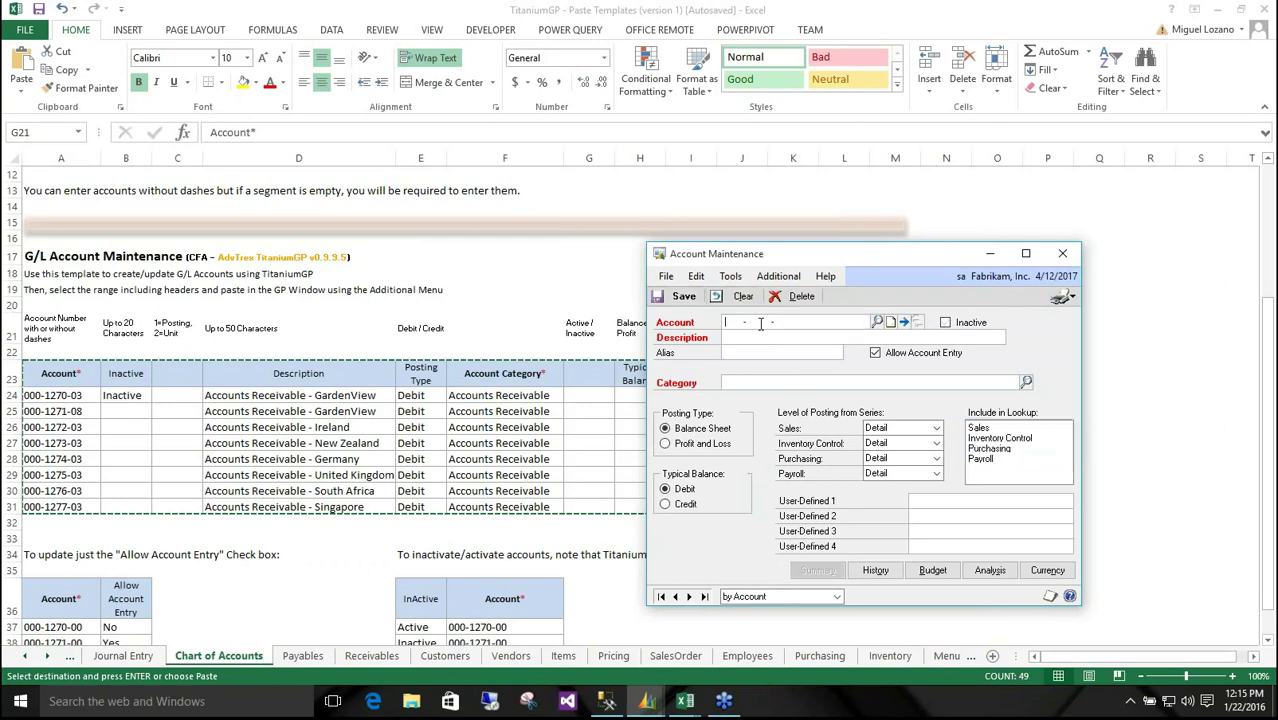
Step: Look up G/L account 000-1271-08 to examine its user-defined fields, and move the Account Maintenance window up over the template
{"action": "type", "text": "000 -1271 -08"}
{"action": "key", "text": "Tab"}
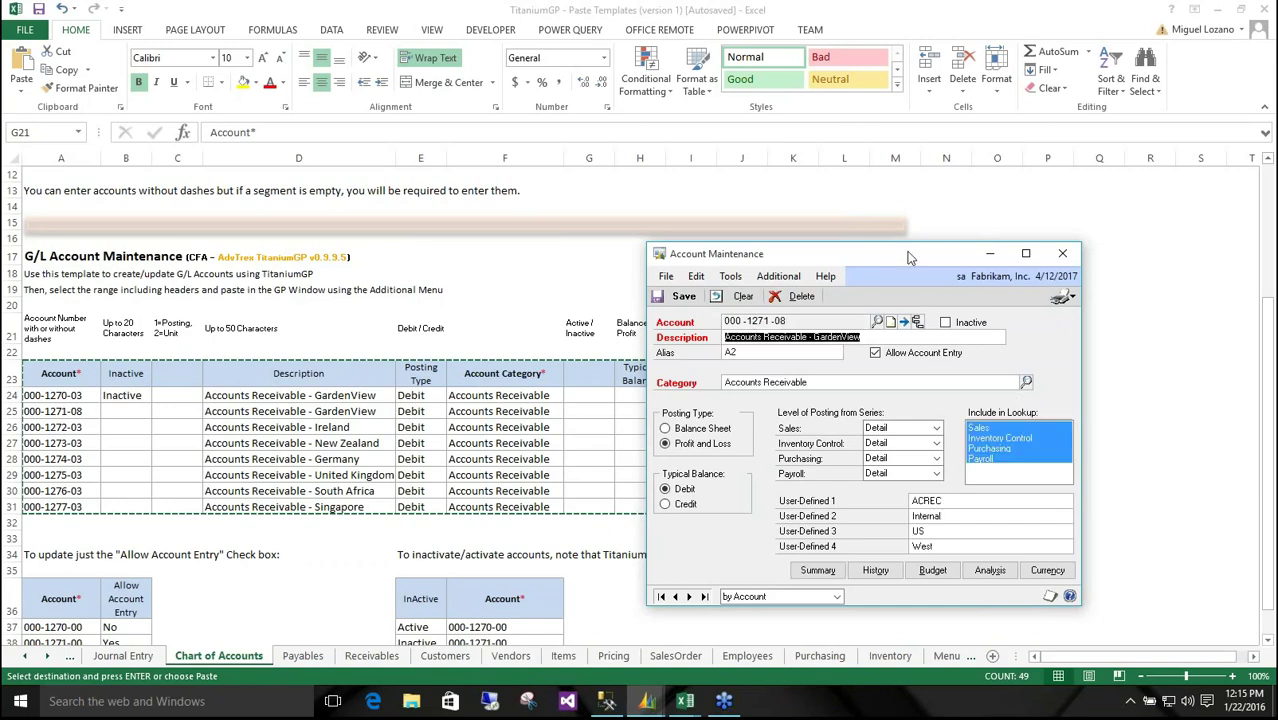
{"action": "left_click_drag", "start_coordinate": [908, 258], "coordinate": [766, 136]}
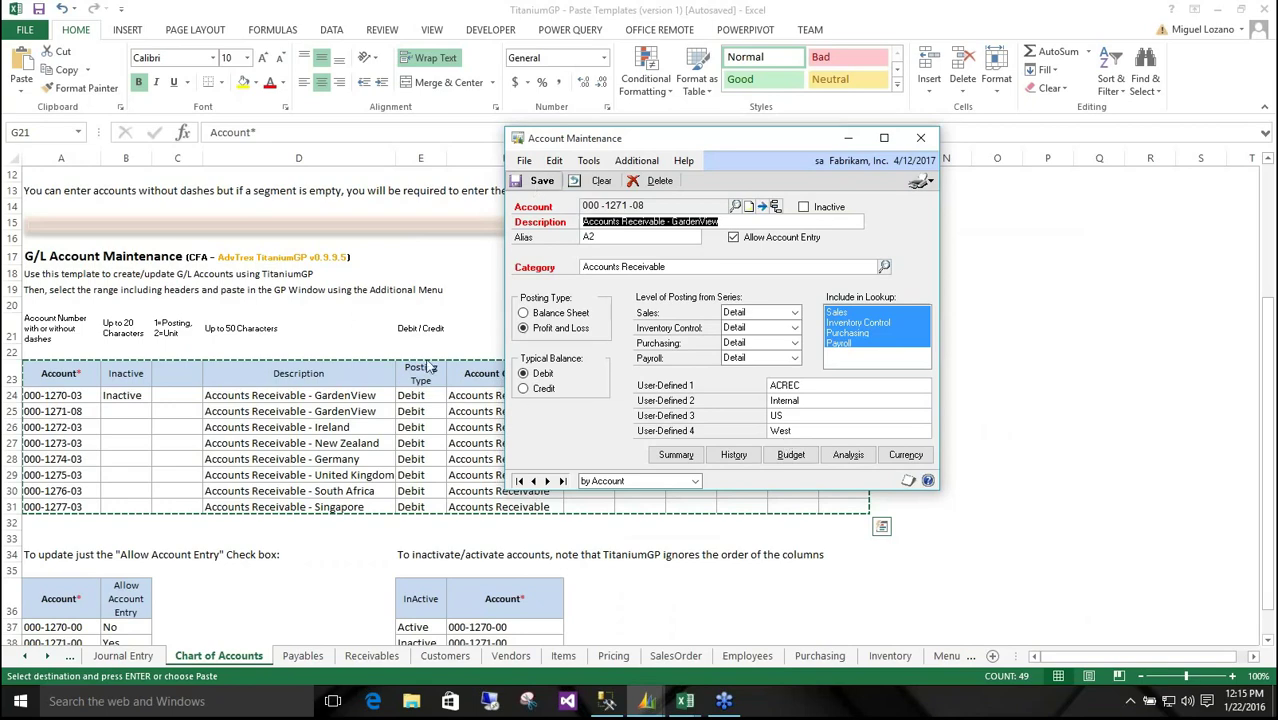
Step: Switch to the Chart of Accounts sheet in Excel and set User Defined 1 of account 000-1271-08 to Tridea
{"action": "left_click", "coordinate": [685, 701]}
{"action": "left_click", "coordinate": [700, 413]}
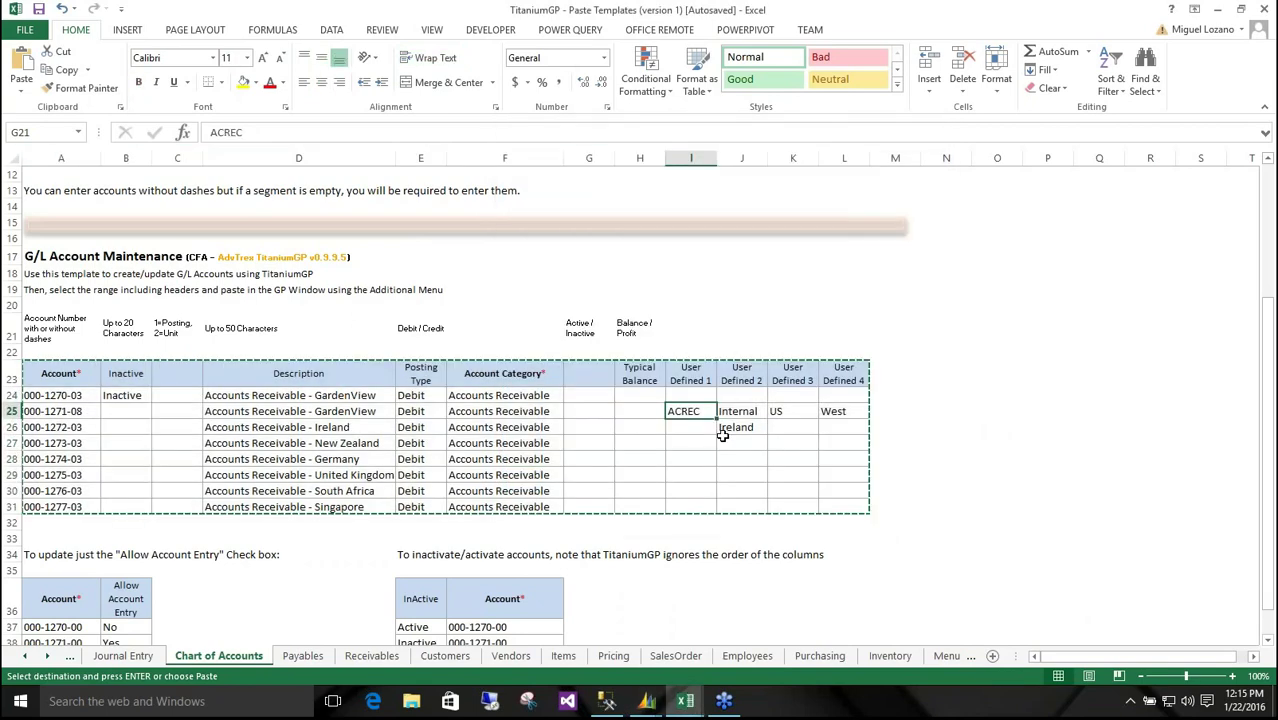
{"action": "type", "text": "Tridea"}
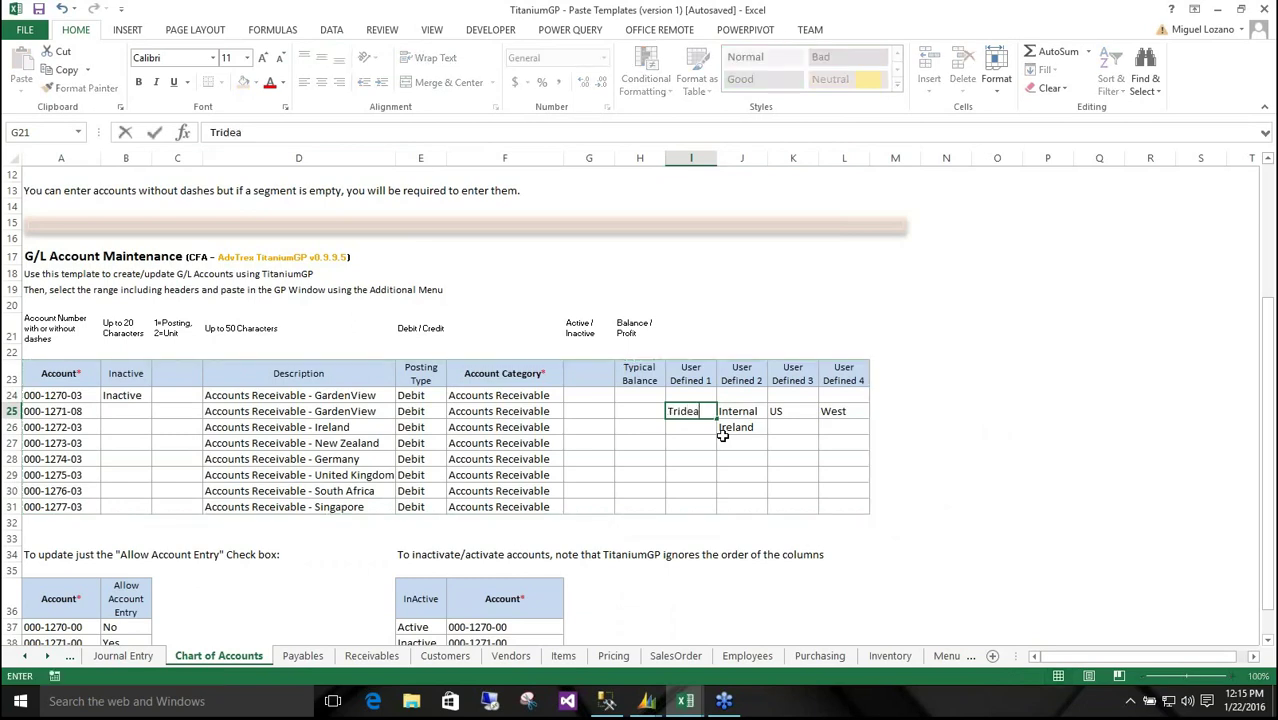
{"action": "key", "text": "Return"}
Step: Copy the G/L account table A23:L31 including its header row
{"action": "left_click", "coordinate": [478, 443]}
{"action": "key", "text": "ctrl+a"}
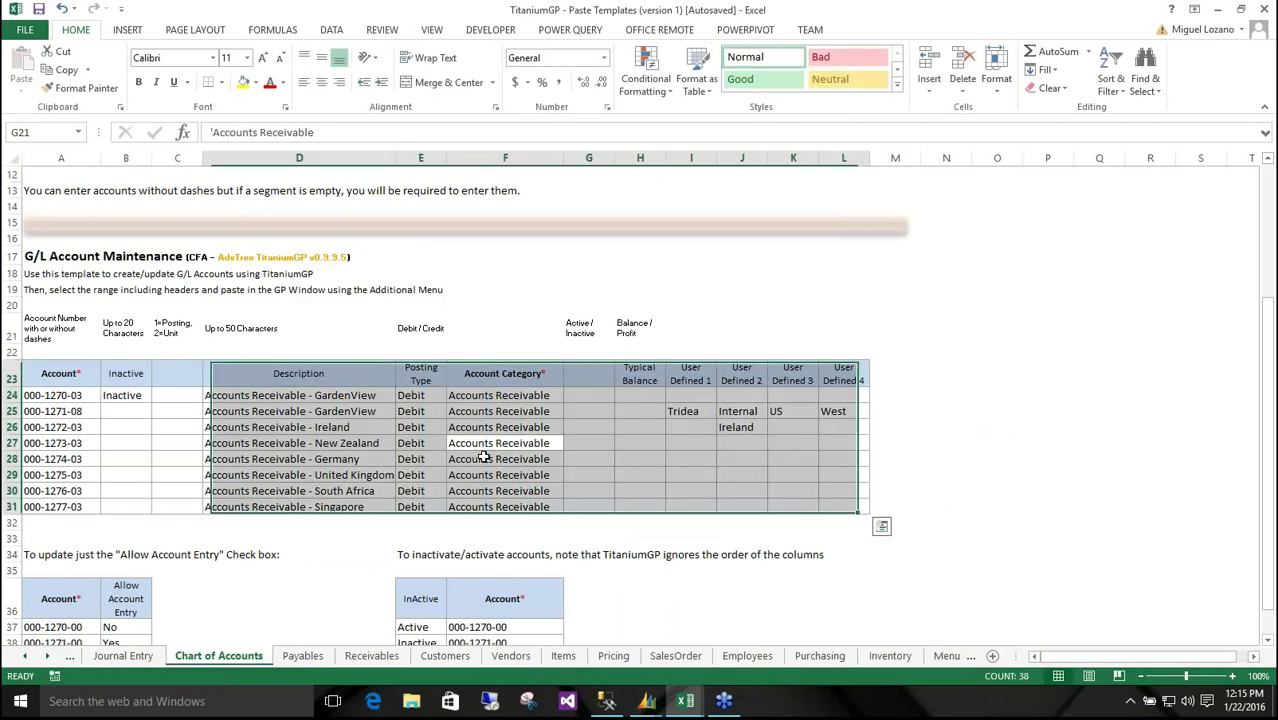
{"action": "key", "text": "ctrl+c"}
{"action": "left_click_drag", "start_coordinate": [61, 374], "coordinate": [856, 508]}
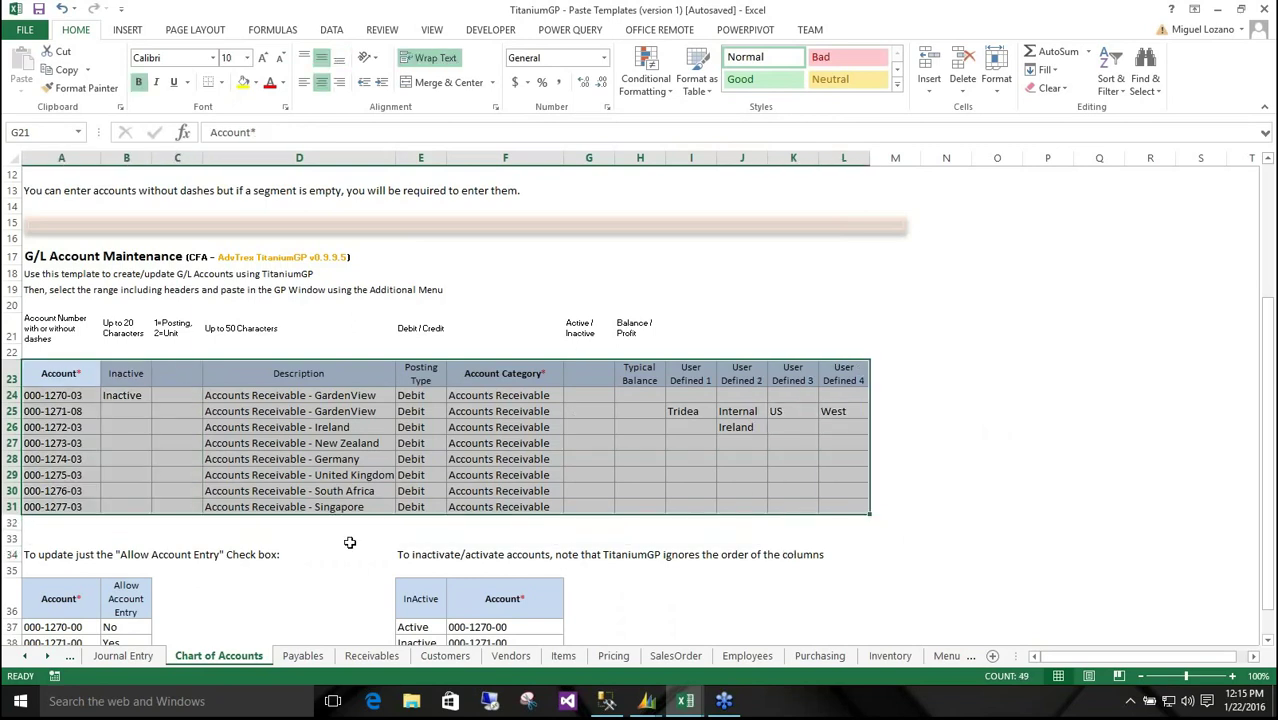
{"action": "key", "text": "ctrl+c"}
Step: Switch to Account Maintenance, paste the copied accounts with TitaniumGP to update them, and close the results window
{"action": "key", "text": "alt+Tab"}
{"action": "left_click", "coordinate": [636, 160]}
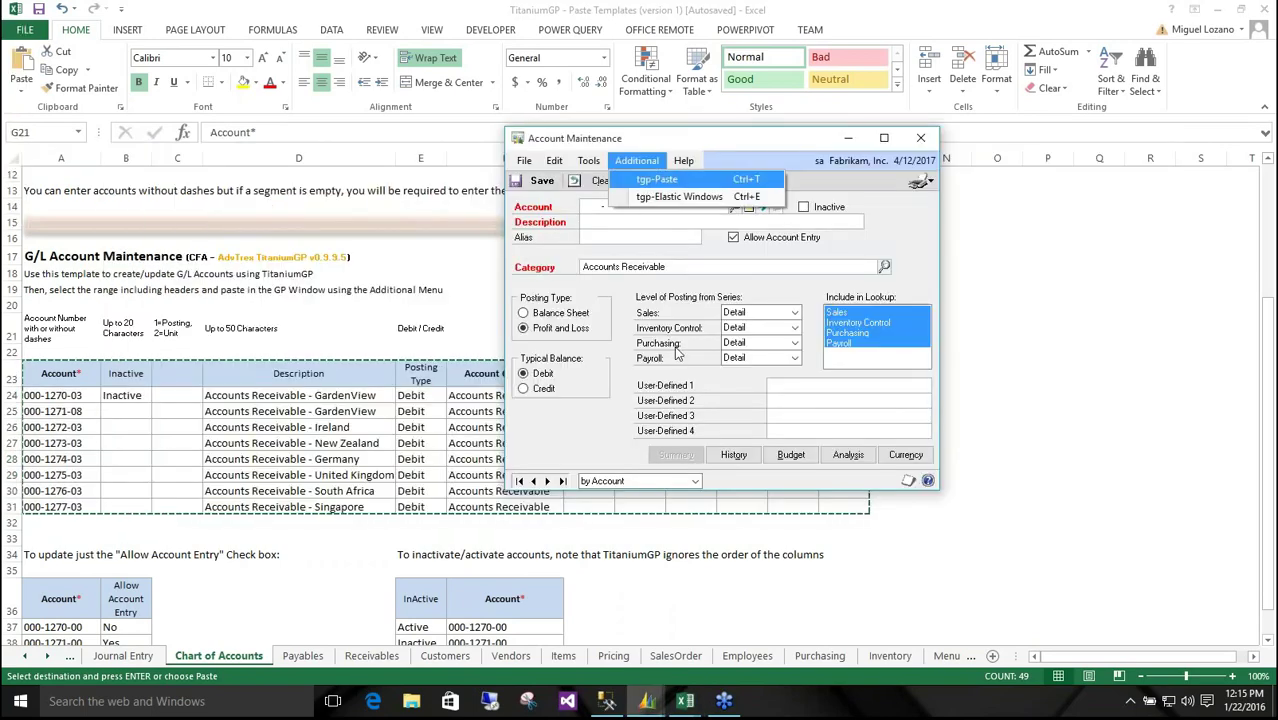
{"action": "key", "text": "Return"}
{"action": "left_click", "coordinate": [634, 459]}
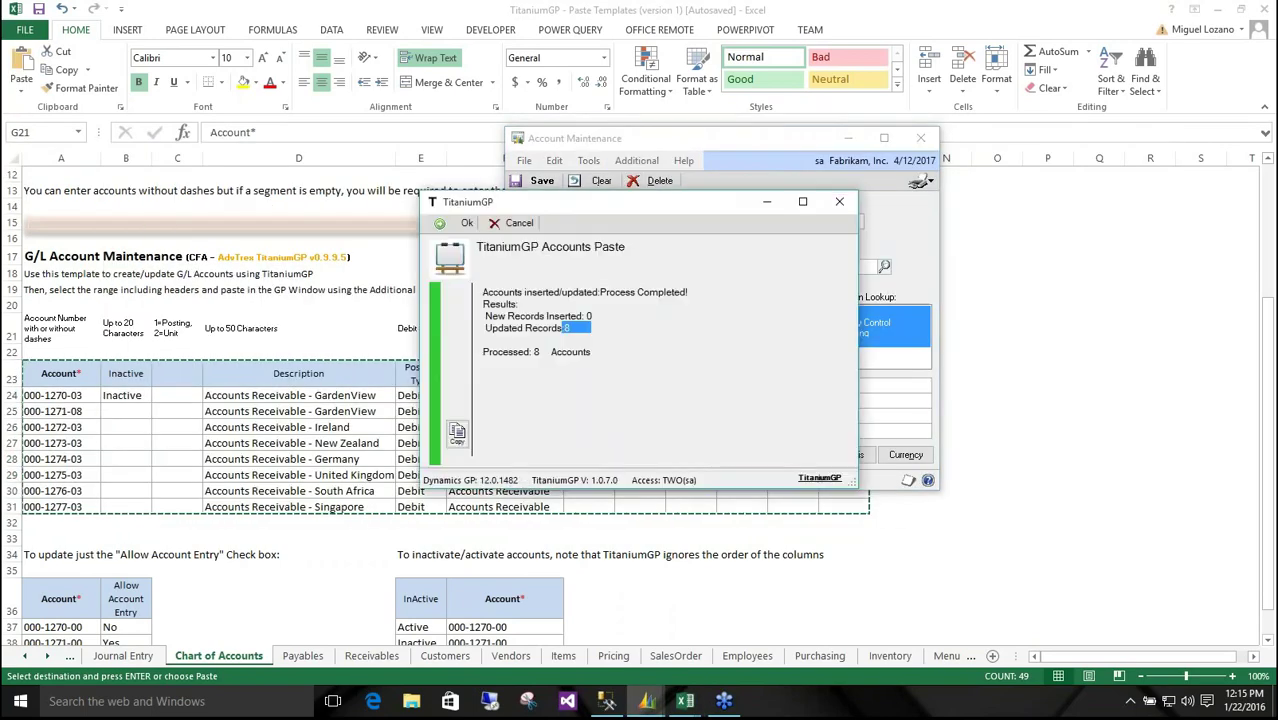
{"action": "left_click", "coordinate": [516, 224]}
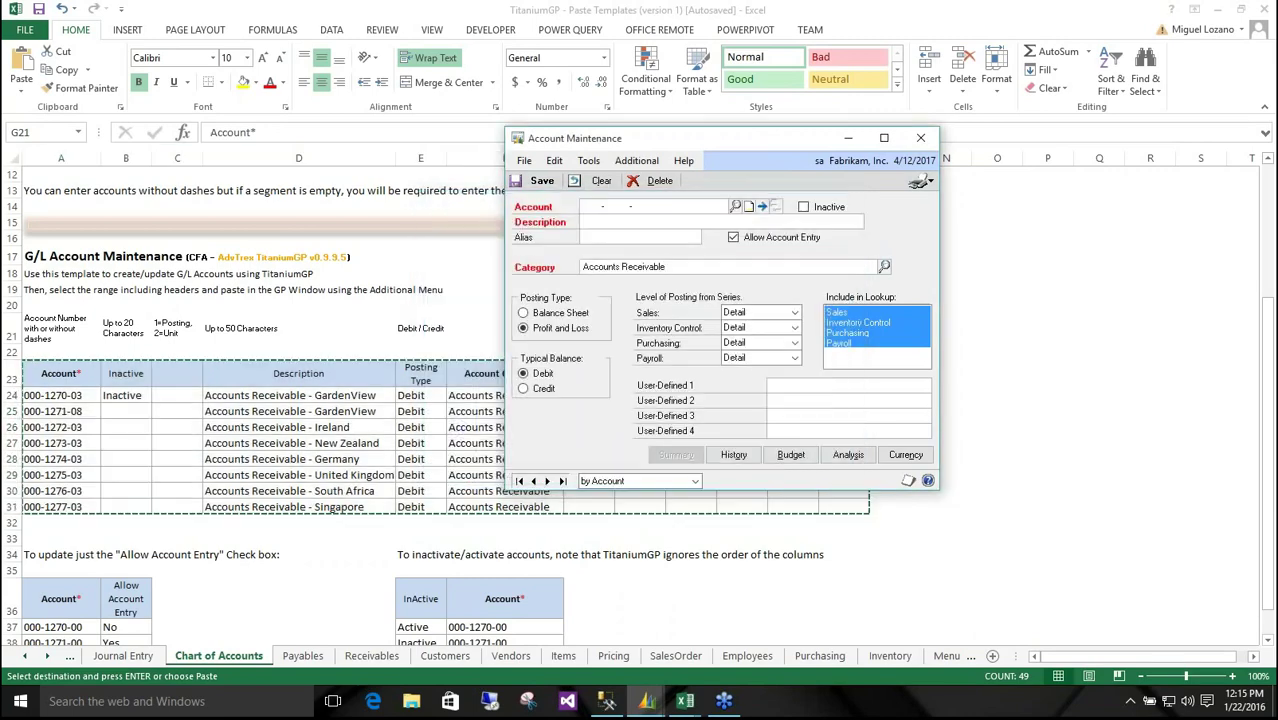
Step: Move the Account Maintenance window aside and look up G/L account 000-1271-08 to check its User-Defined 1 value
{"action": "left_click_drag", "start_coordinate": [635, 138], "coordinate": [703, 177]}
{"action": "type", "text": "000 -1"}
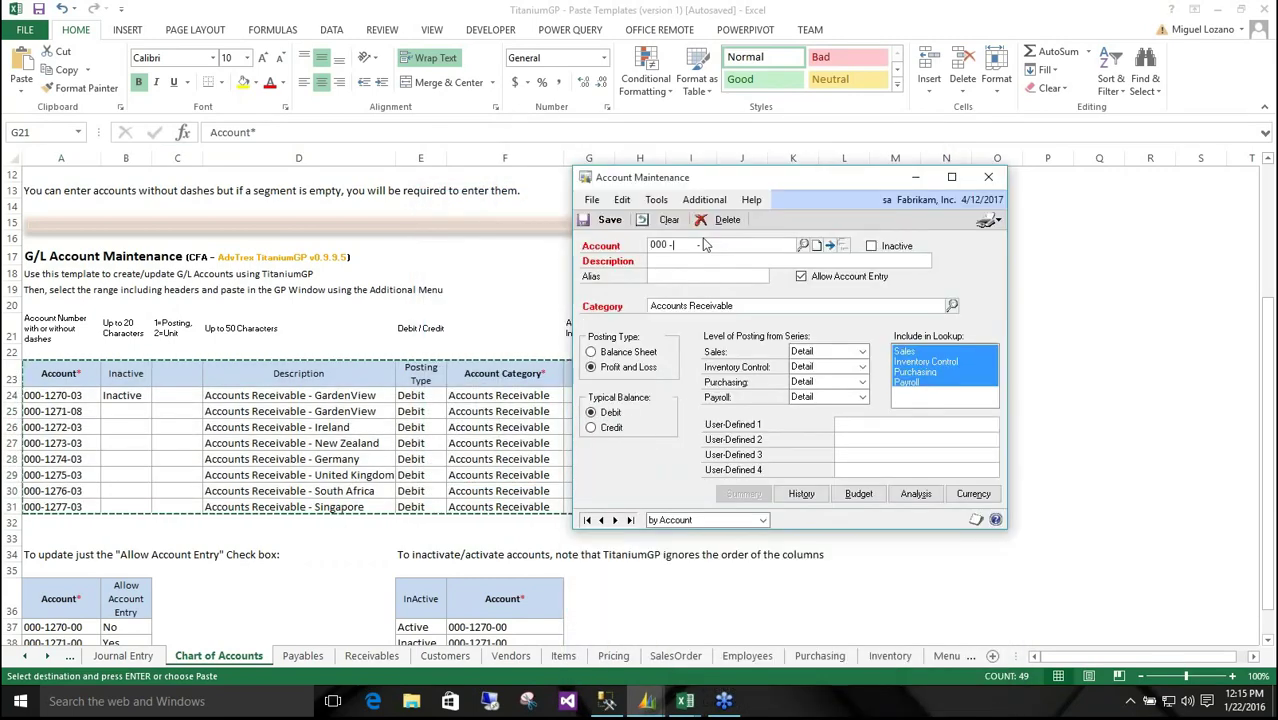
{"action": "type", "text": "271 -08"}
{"action": "key", "text": "Tab"}
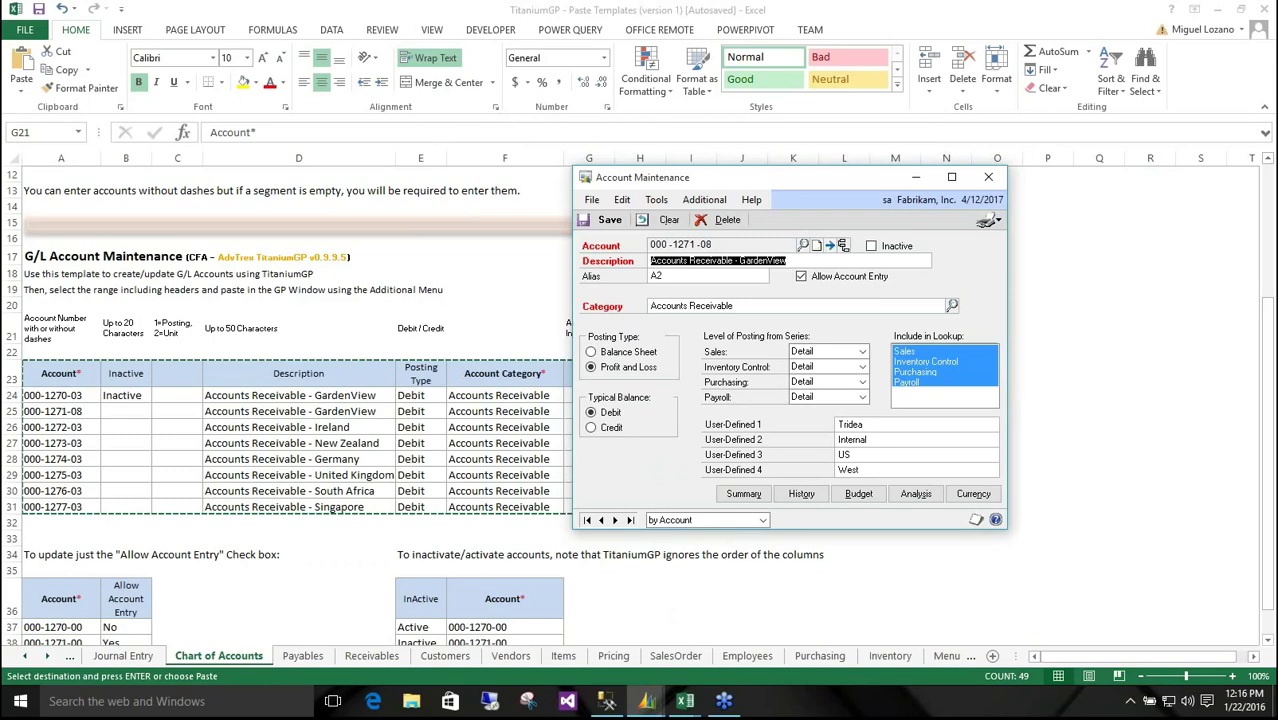
Step: In Excel's activate/inactivate accounts table, change the InActive value of account 000-1270-00 to Inactive by copying the entry from E38
{"action": "left_click", "coordinate": [131, 486]}
{"action": "scroll", "coordinate": [131, 486], "scroll_direction": "down", "scroll_amount": 3}
{"action": "scroll", "coordinate": [35, 375], "scroll_direction": "down", "scroll_amount": 3}
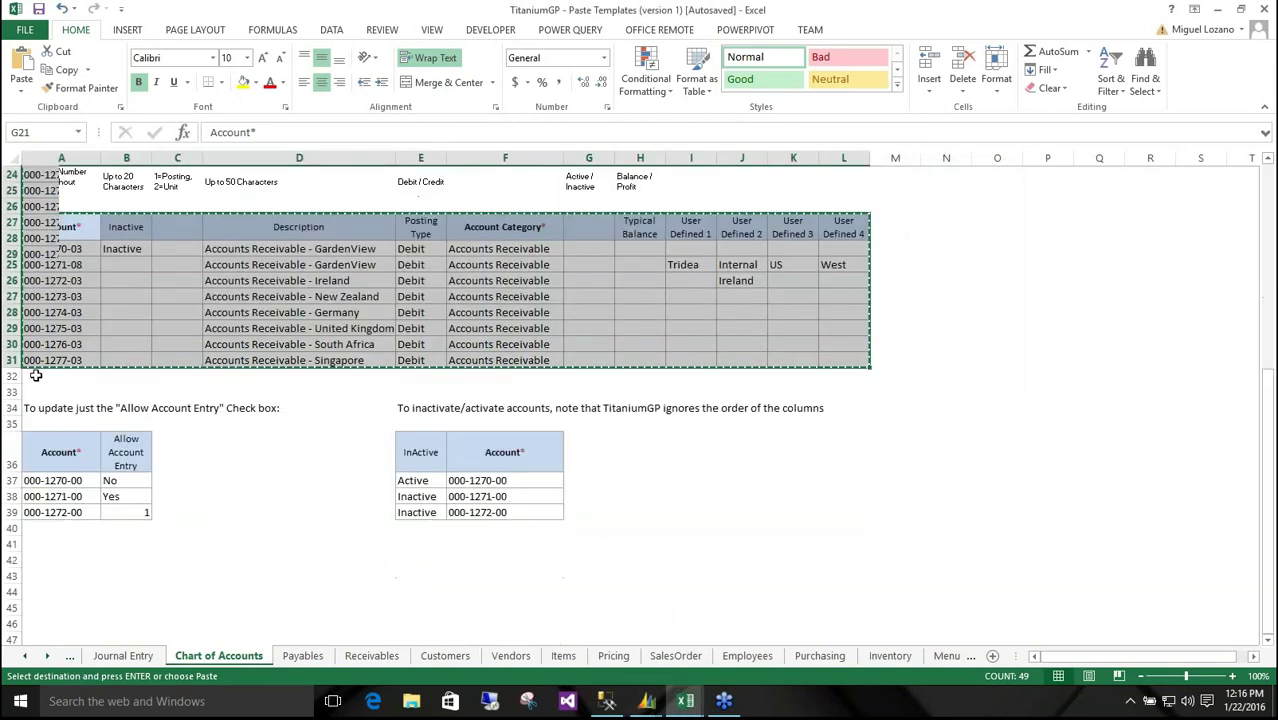
{"action": "scroll", "coordinate": [35, 375], "scroll_direction": "down", "scroll_amount": 1}
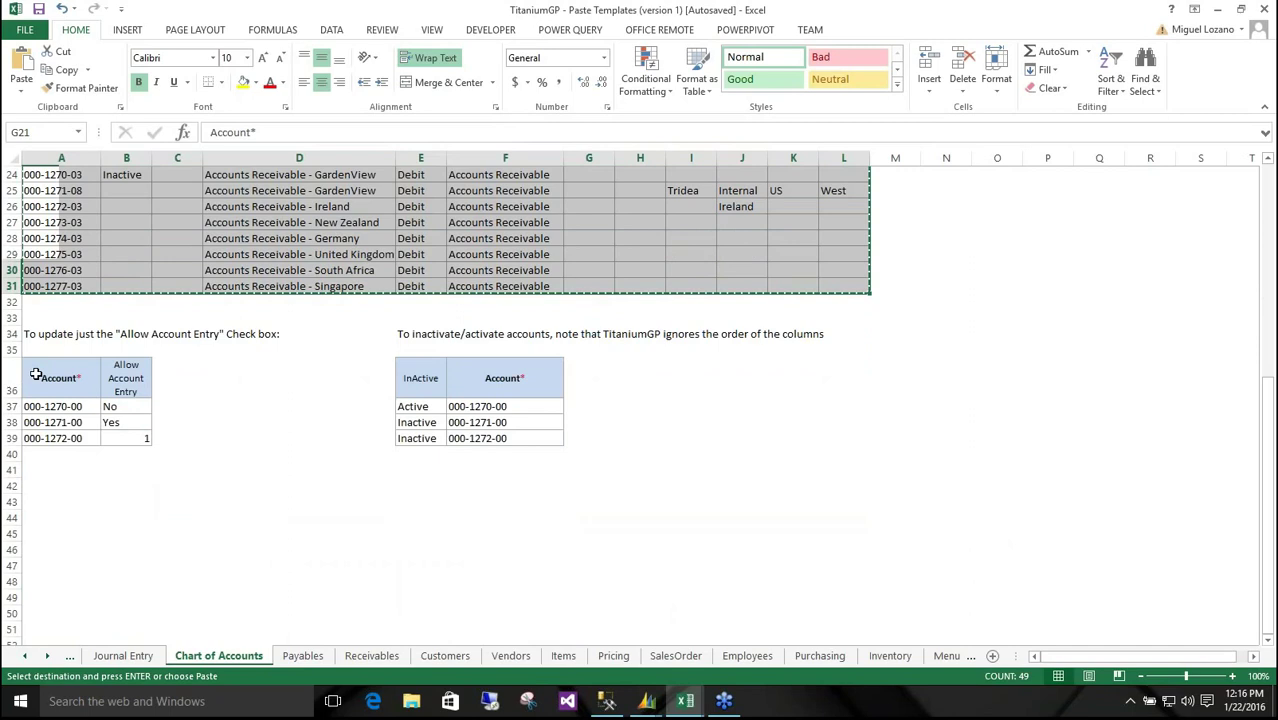
{"action": "left_click", "coordinate": [35, 375]}
{"action": "left_click_drag", "start_coordinate": [426, 384], "coordinate": [486, 441]}
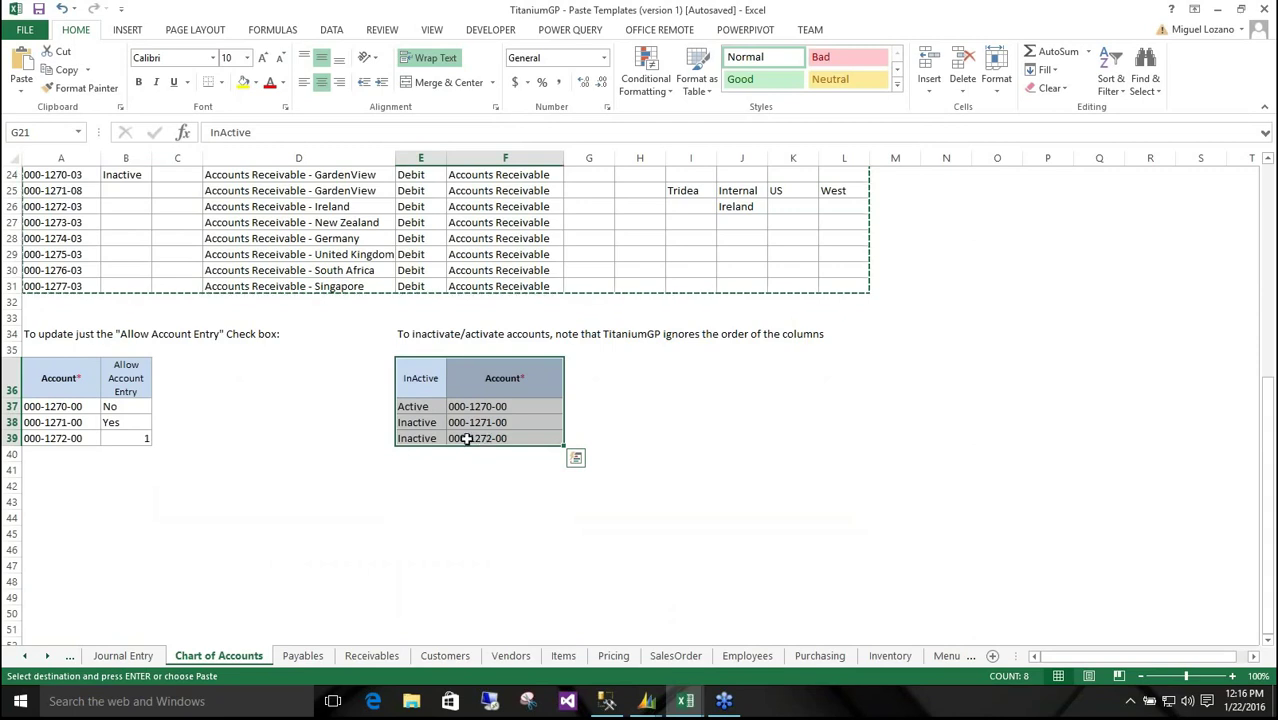
{"action": "left_click", "coordinate": [421, 421]}
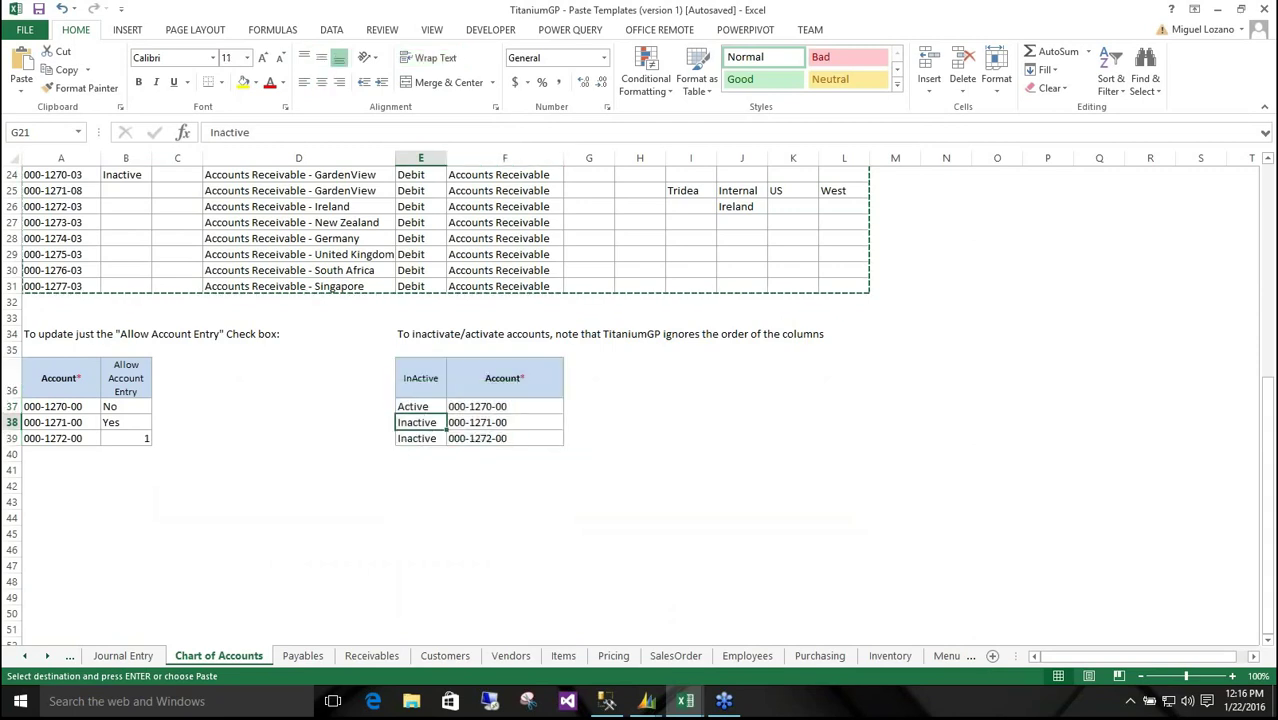
{"action": "key", "text": "ctrl+c"}
{"action": "left_click", "coordinate": [420, 407]}
{"action": "key", "text": "ctrl+v"}
Step: Copy the InActive and Account table E36:F39, paste it into Account Maintenance with TitaniumGP, and close the results window
{"action": "left_click_drag", "start_coordinate": [420, 376], "coordinate": [519, 437]}
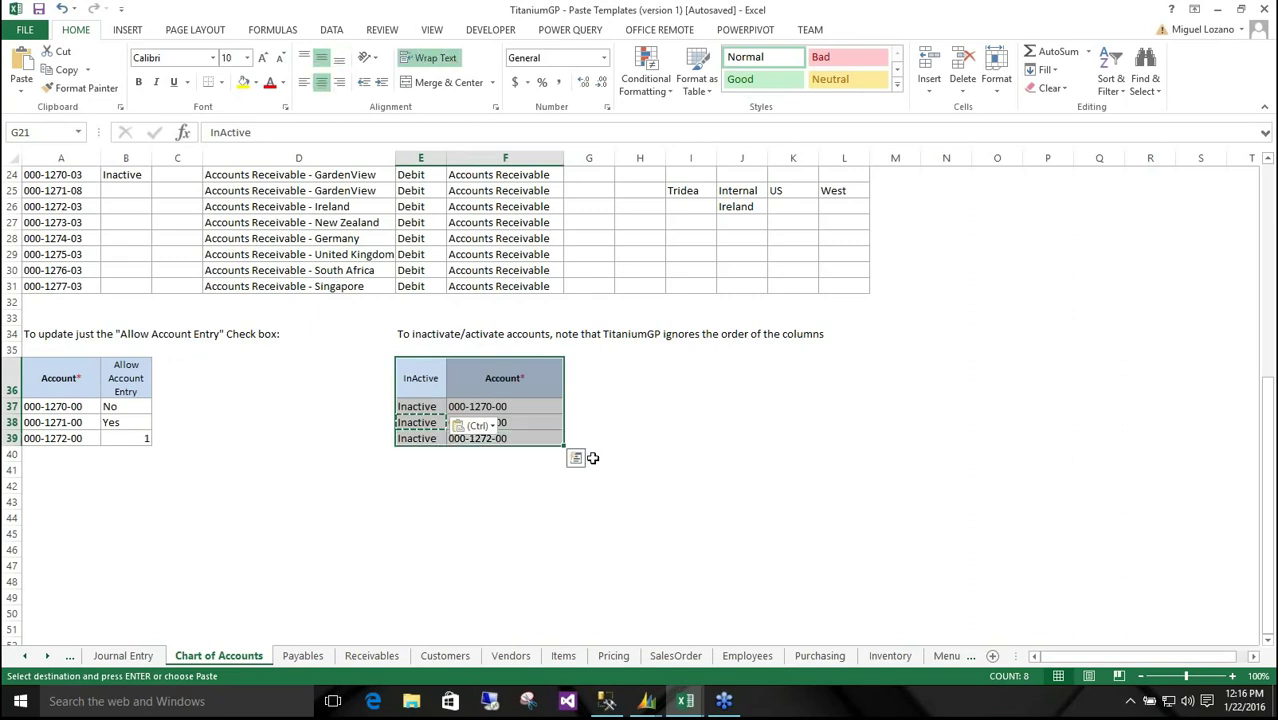
{"action": "key", "text": "ctrl+c"}
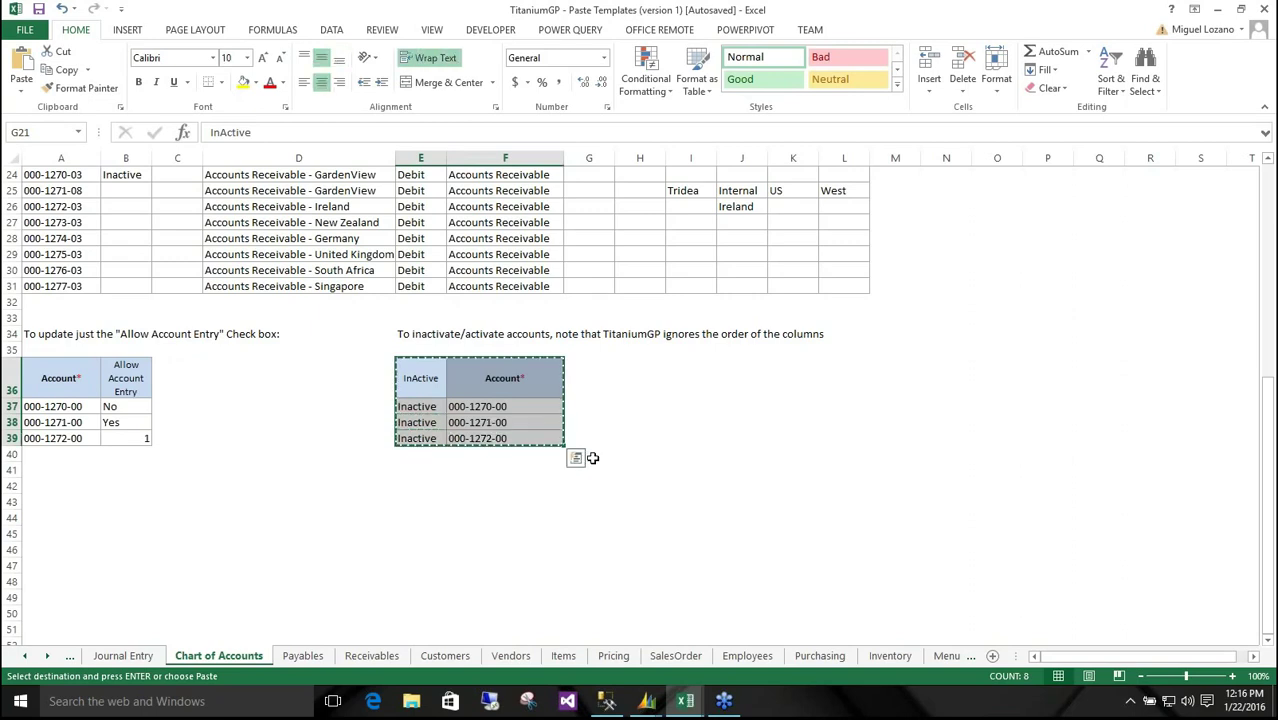
{"action": "key", "text": "alt+Tab"}
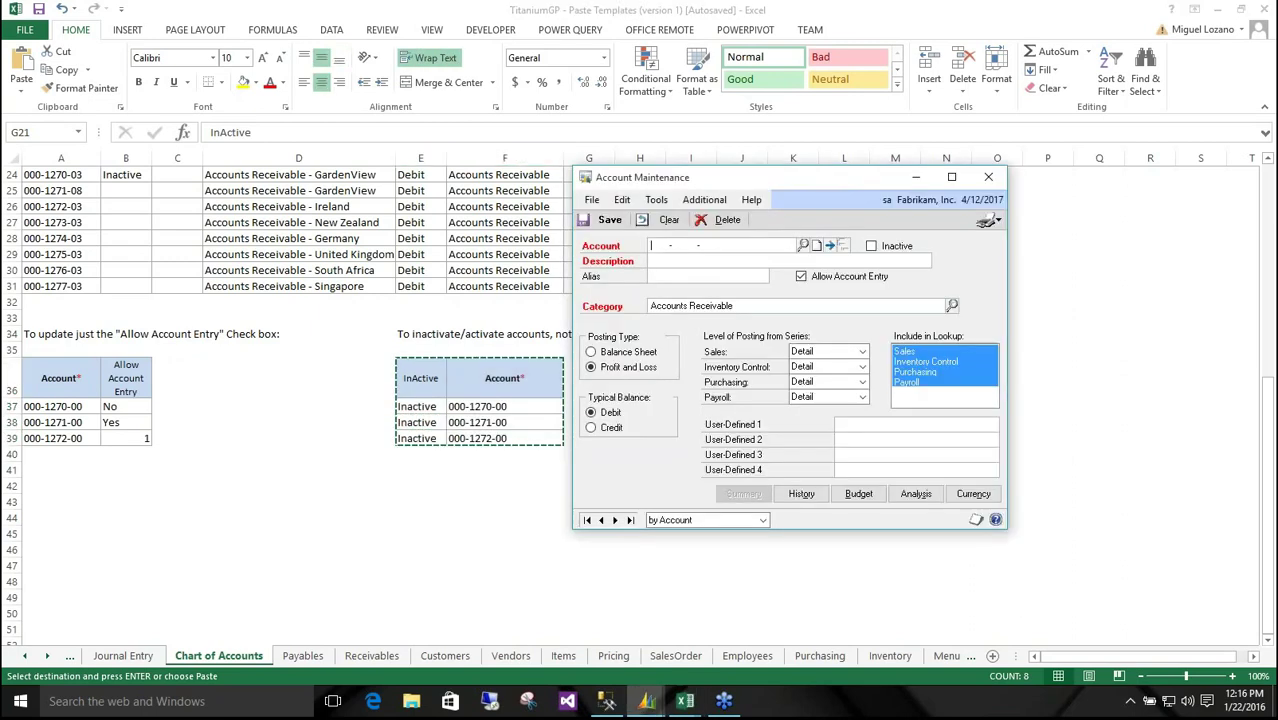
{"action": "left_click", "coordinate": [725, 219]}
{"action": "left_click", "coordinate": [593, 440]}
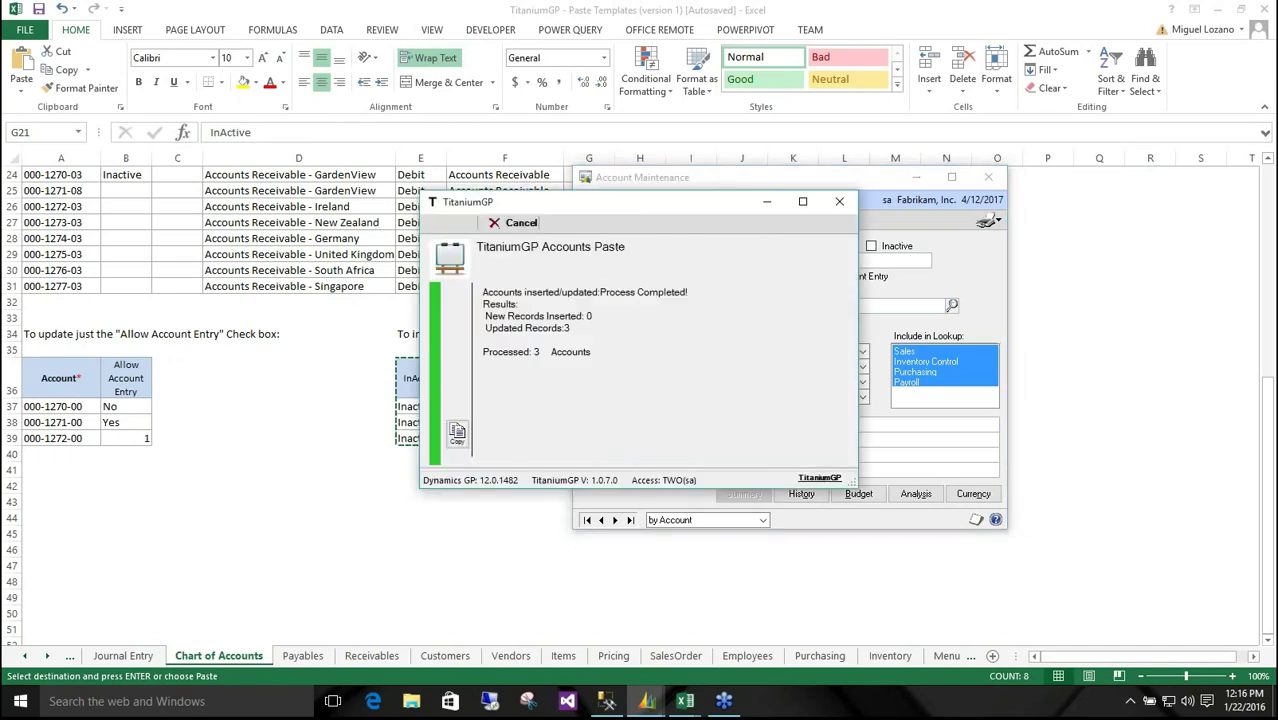
{"action": "left_click", "coordinate": [467, 222]}
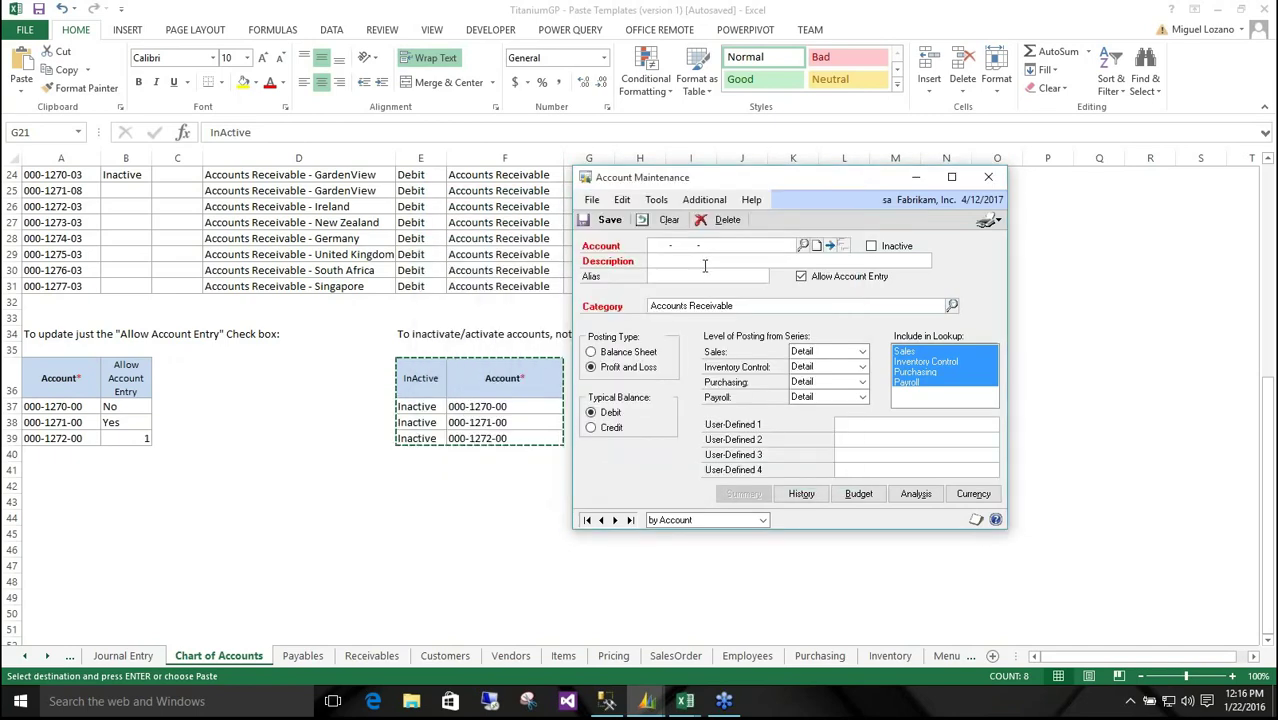
Step: Look up G/L account 000-1272-00 to check its Inactive setting, and close the Account Maintenance window
{"action": "type", "text": "000 -1272 -00"}
{"action": "key", "text": "Tab"}
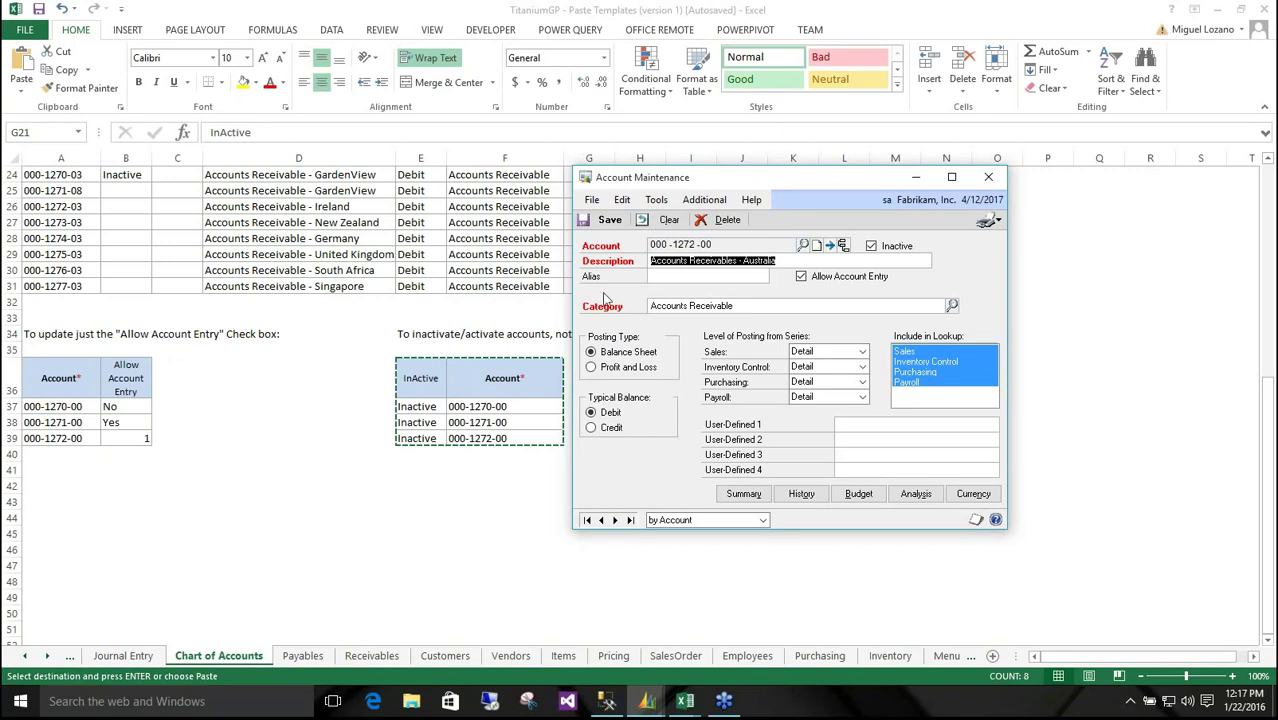
{"action": "left_click", "coordinate": [988, 177]}
{"action": "key", "text": "Escape"}
Step: Open the Items sheet and examine the Item Maintenance template's columns, from ItemNo through UofM Schedule ID and Shipping Weight
{"action": "left_click", "coordinate": [563, 656]}
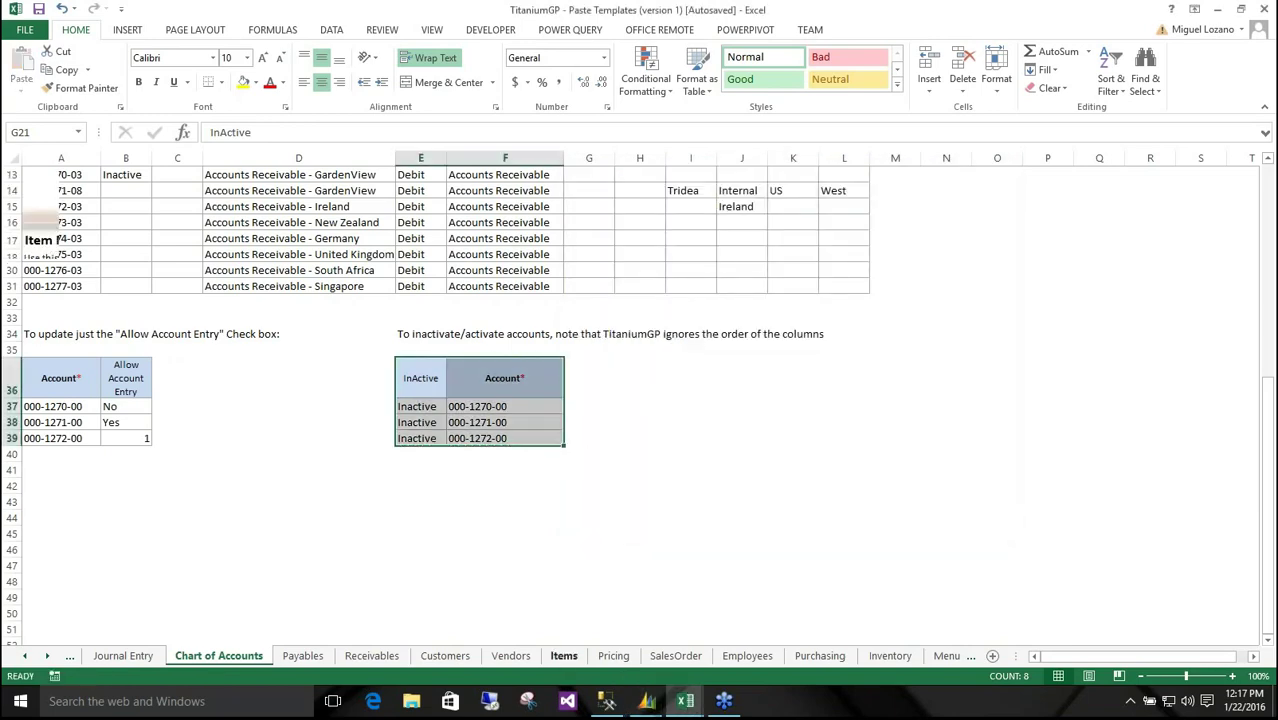
{"action": "scroll", "coordinate": [341, 548], "scroll_direction": "down", "scroll_amount": 1}
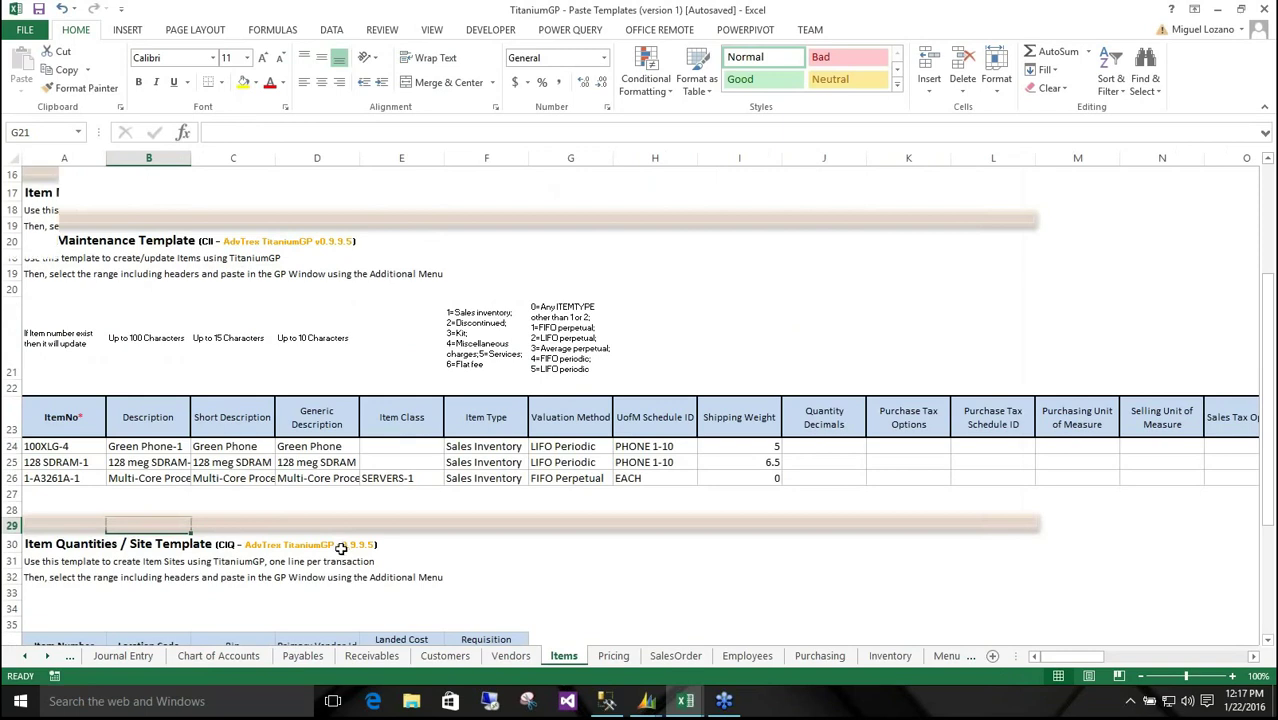
{"action": "left_click_drag", "start_coordinate": [60, 369], "coordinate": [766, 432]}
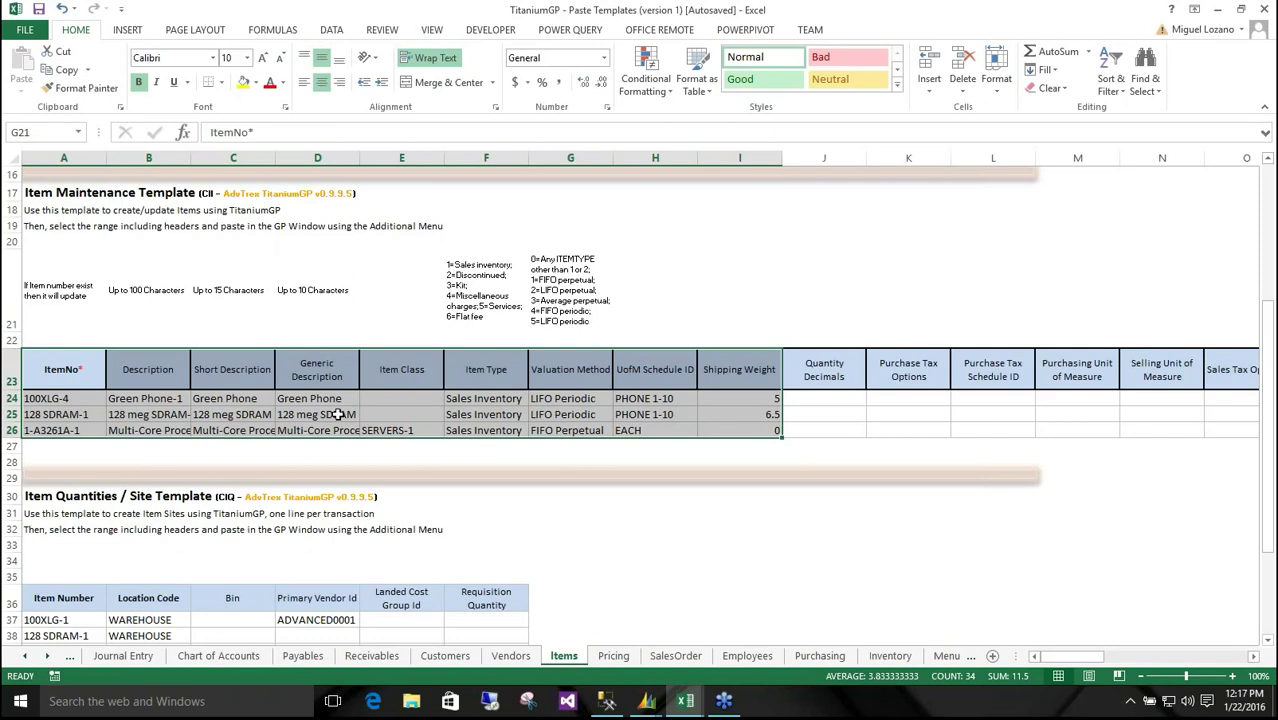
{"action": "left_click", "coordinate": [232, 370]}
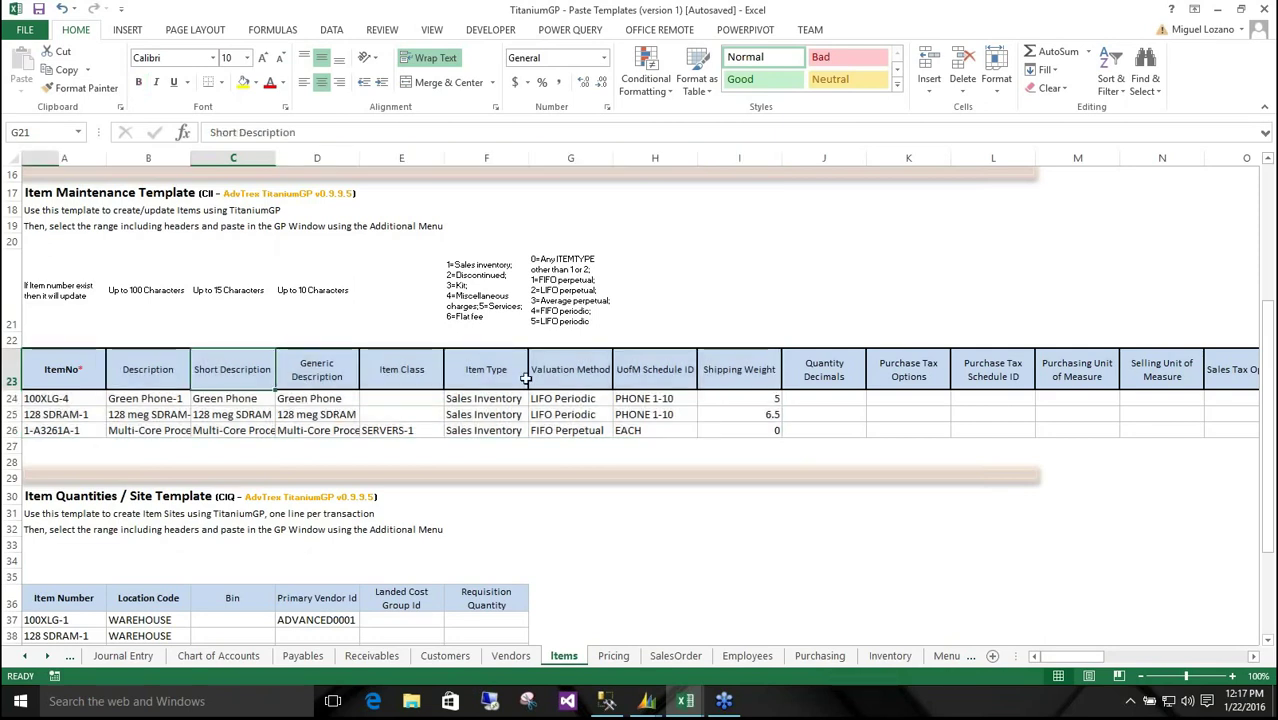
{"action": "left_click_drag", "start_coordinate": [62, 370], "coordinate": [486, 370]}
{"action": "left_click_drag", "start_coordinate": [240, 384], "coordinate": [660, 380]}
{"action": "left_click", "coordinate": [740, 398]}
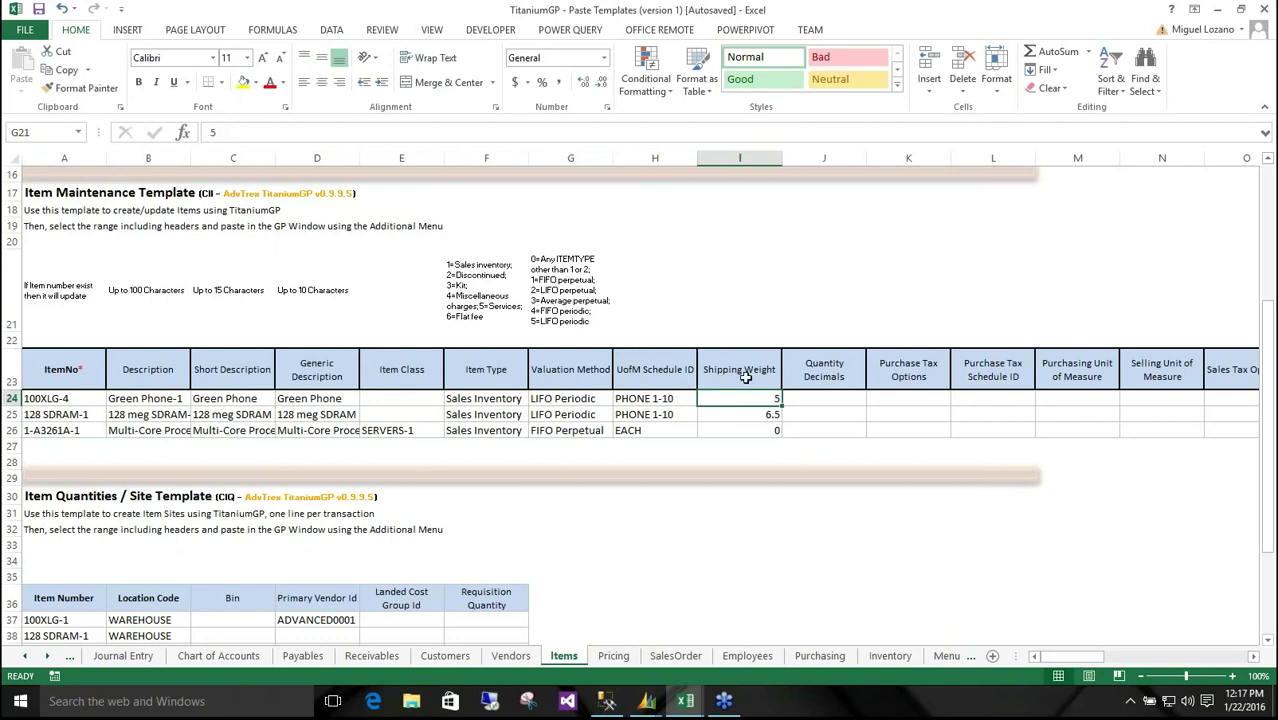
{"action": "left_click", "coordinate": [742, 370]}
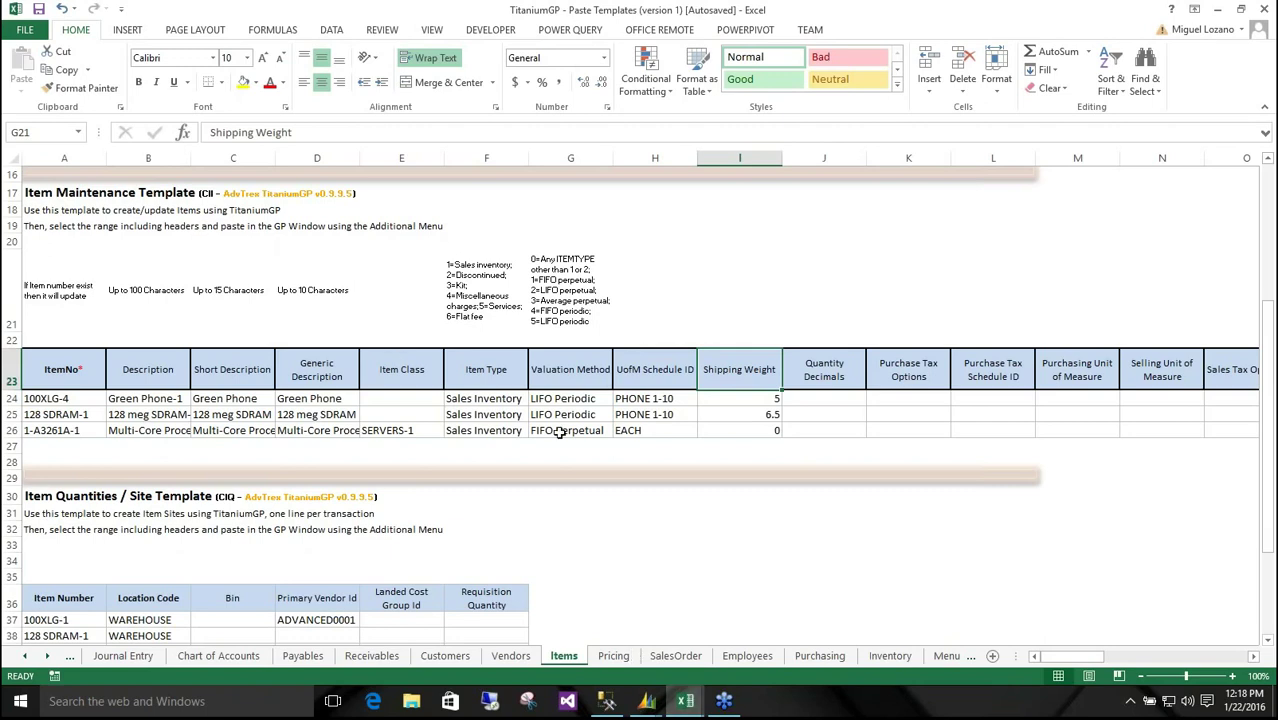
{"action": "left_click_drag", "start_coordinate": [402, 371], "coordinate": [560, 432]}
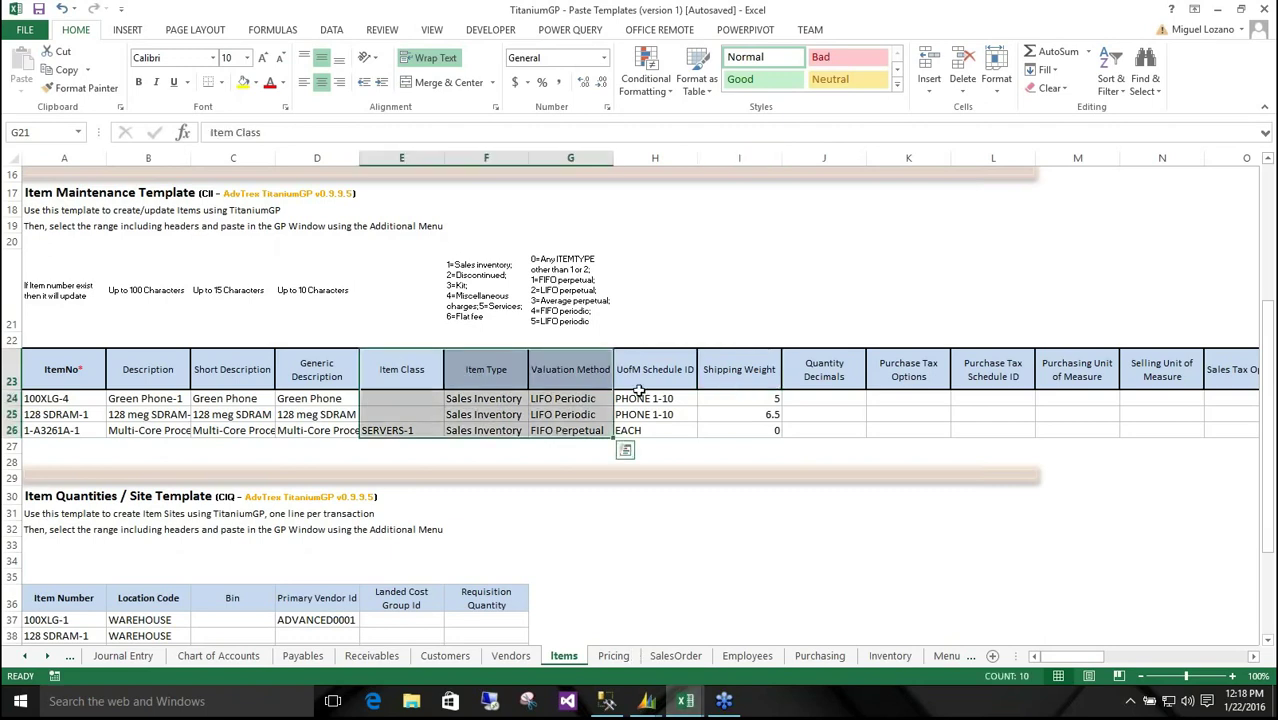
{"action": "left_click", "coordinate": [650, 375]}
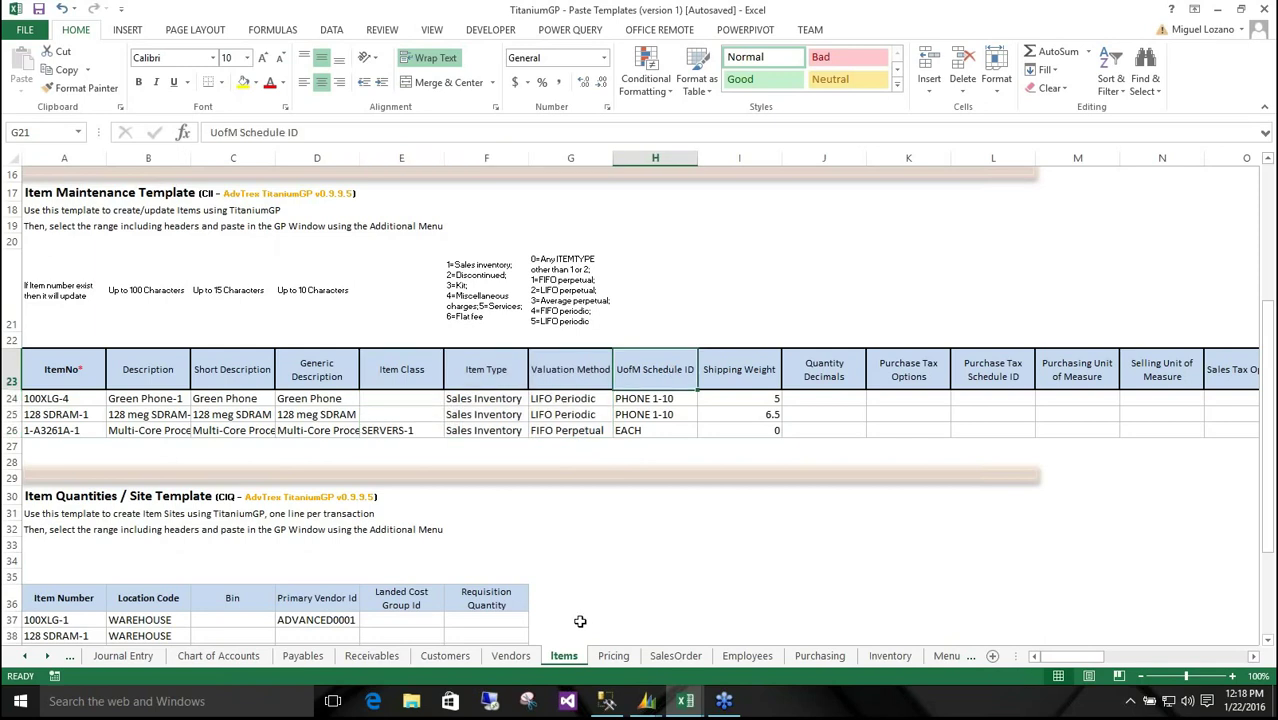
Step: Switch to Microsoft Dynamics GP and open the inventory Item Maintenance window
{"action": "left_click", "coordinate": [647, 700]}
{"action": "left_click", "coordinate": [598, 628]}
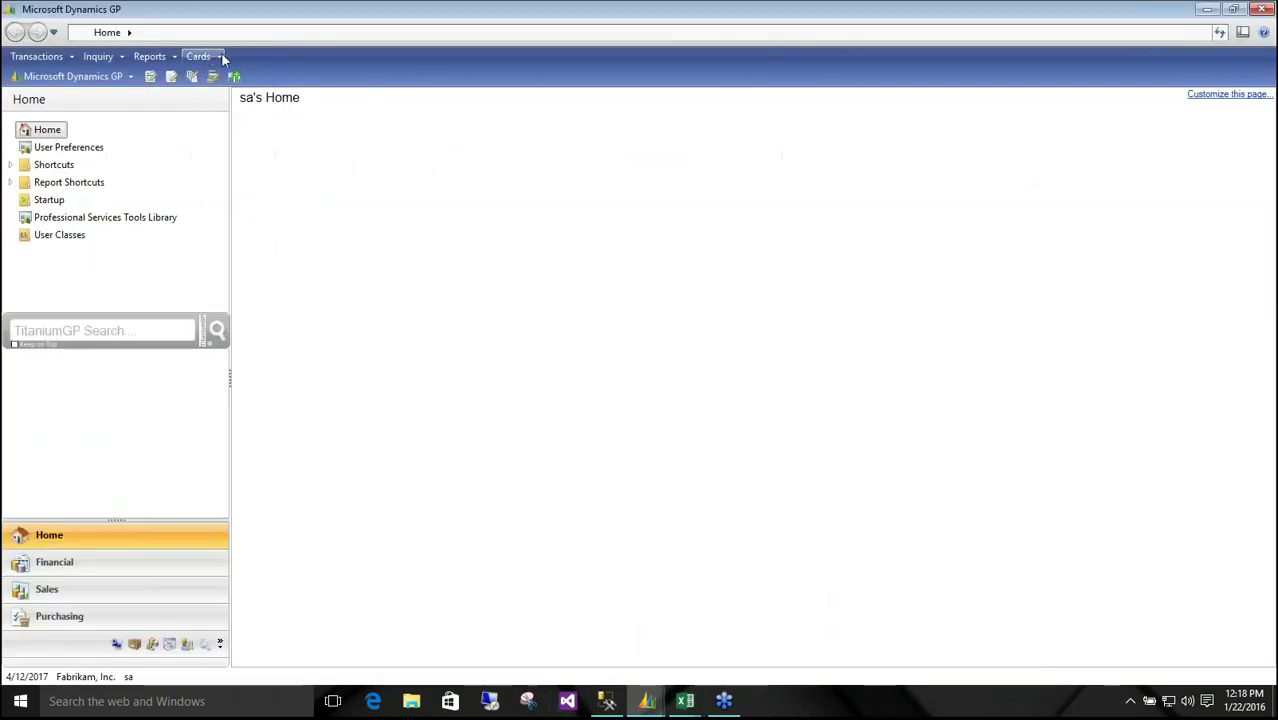
{"action": "left_click", "coordinate": [221, 54]}
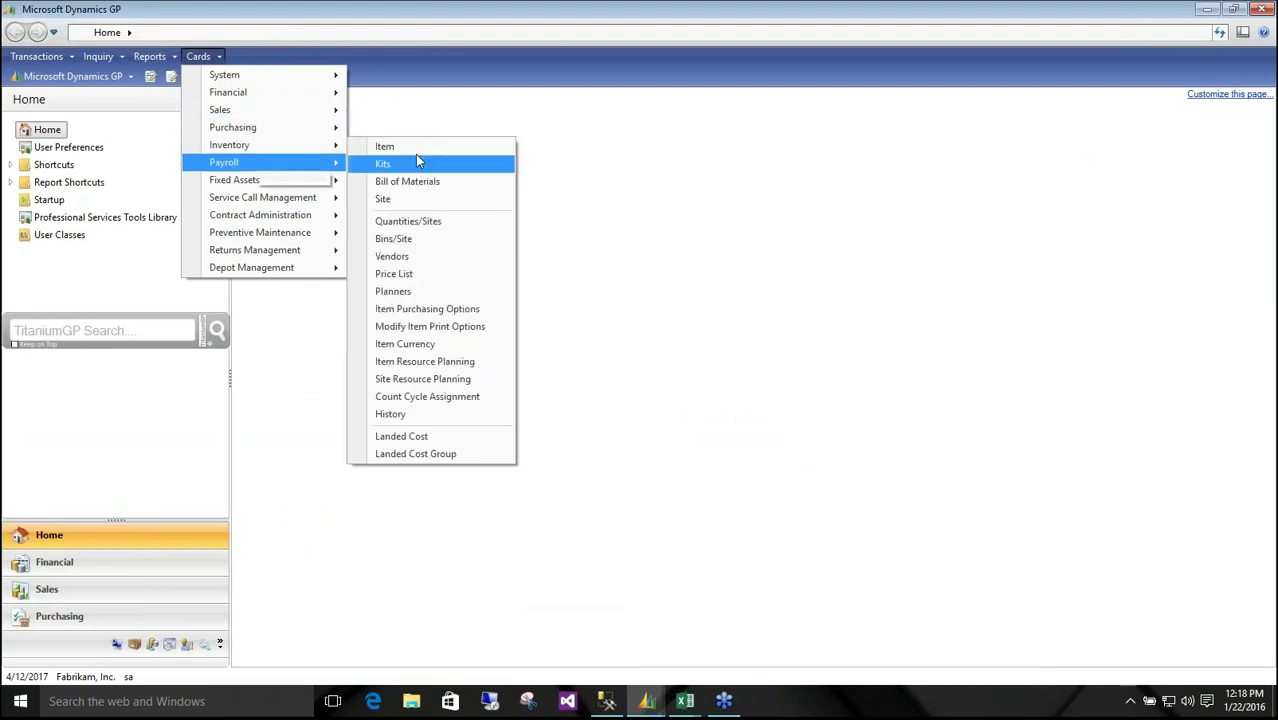
{"action": "mouse_move", "coordinate": [322, 158]}
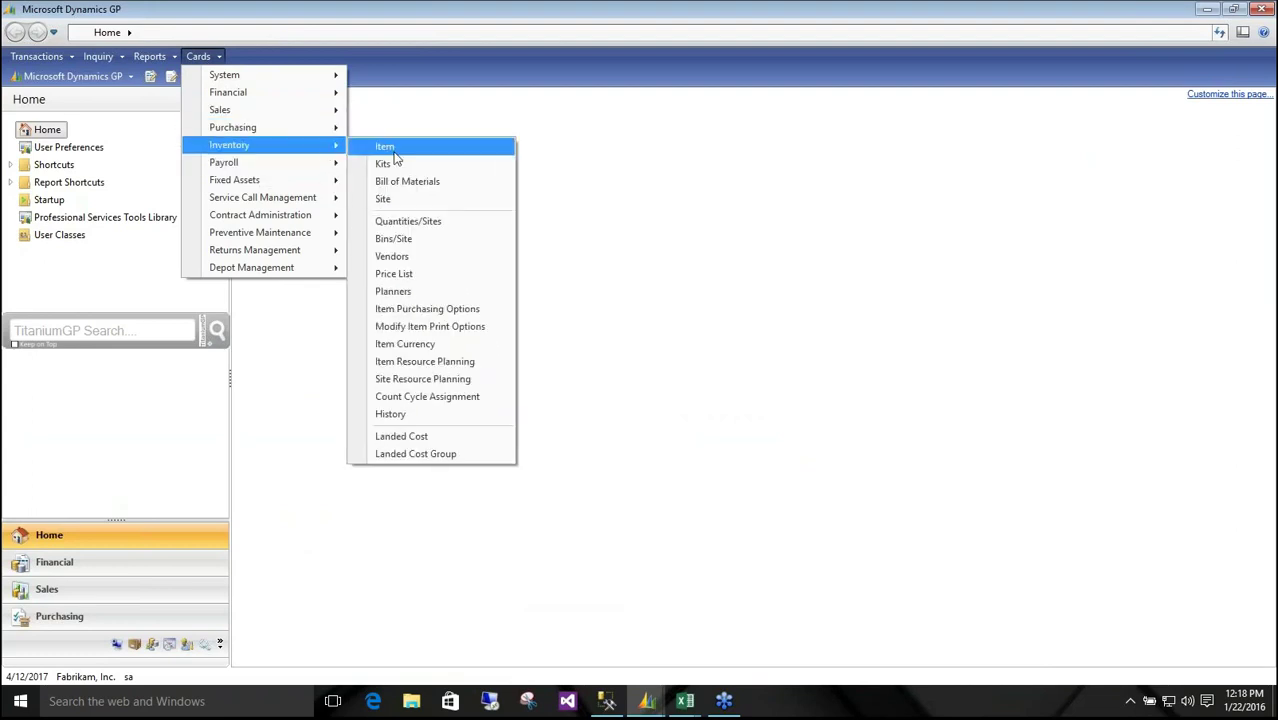
{"action": "left_click", "coordinate": [394, 151]}
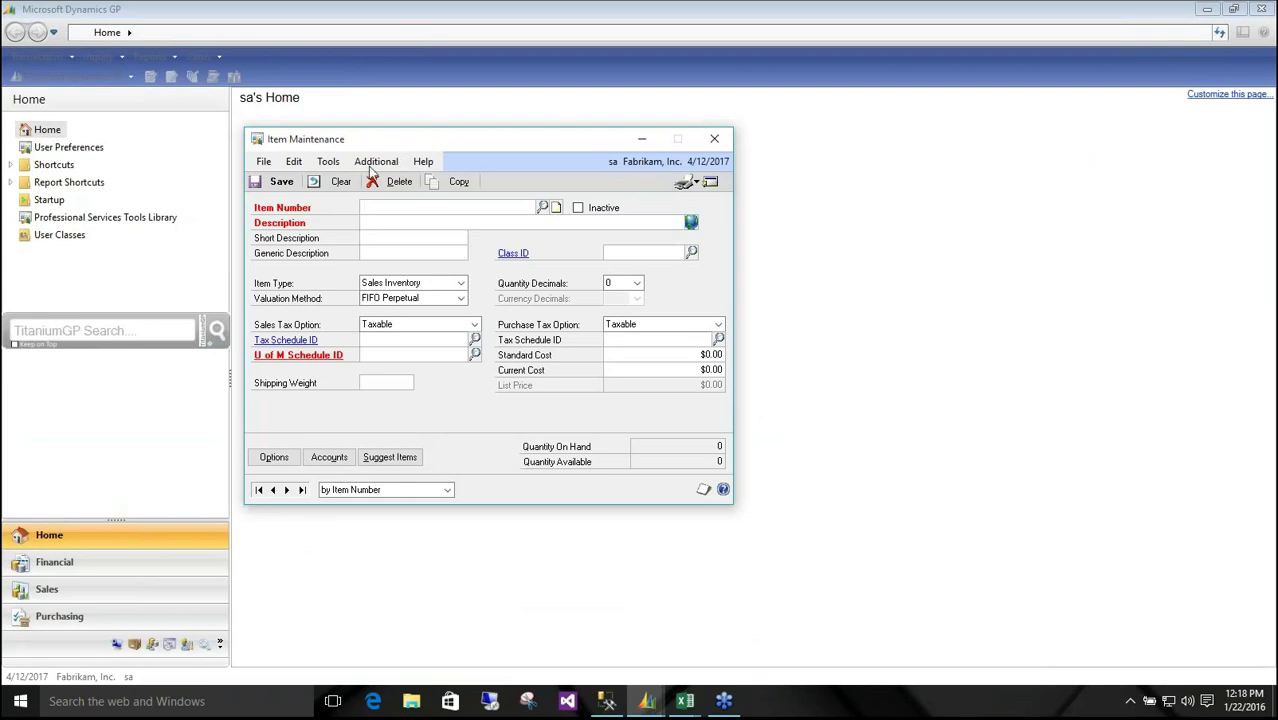
Step: Run the TitaniumGP paste in Item Maintenance and have it copy the Extended item template to the clipboard
{"action": "left_click", "coordinate": [371, 165]}
{"action": "left_click", "coordinate": [406, 197]}
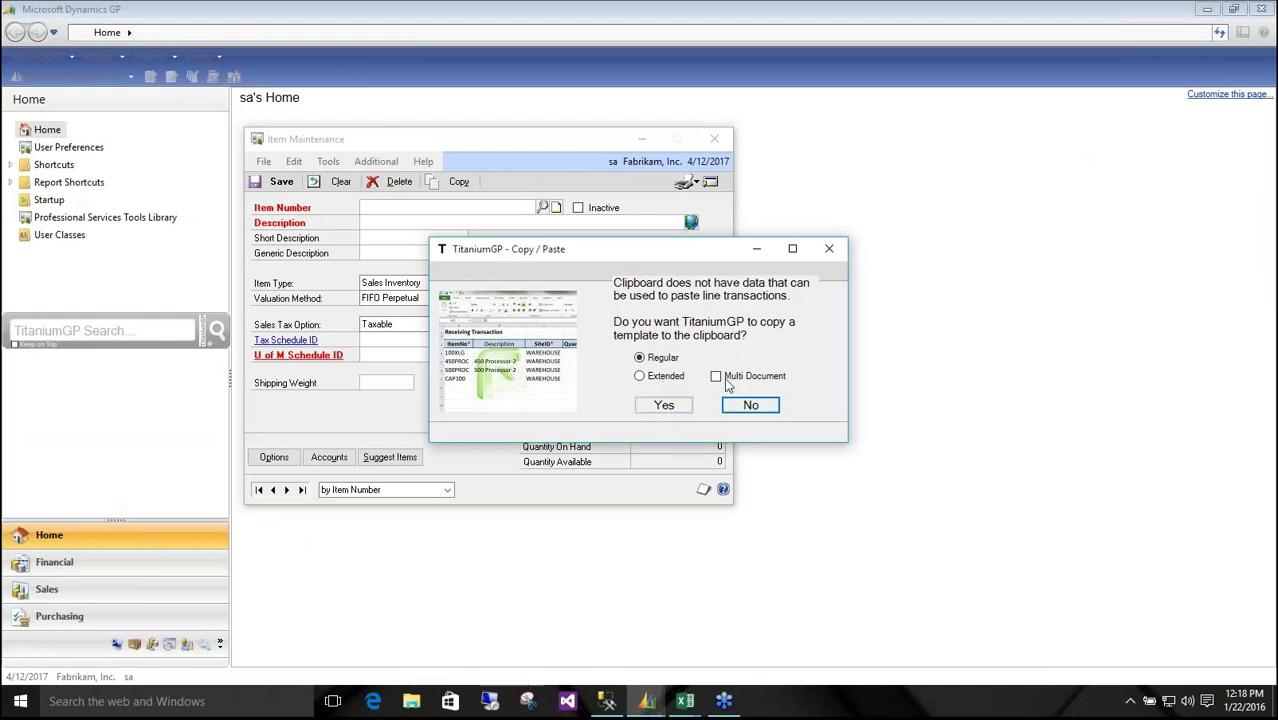
{"action": "left_click", "coordinate": [642, 377]}
{"action": "left_click", "coordinate": [664, 405]}
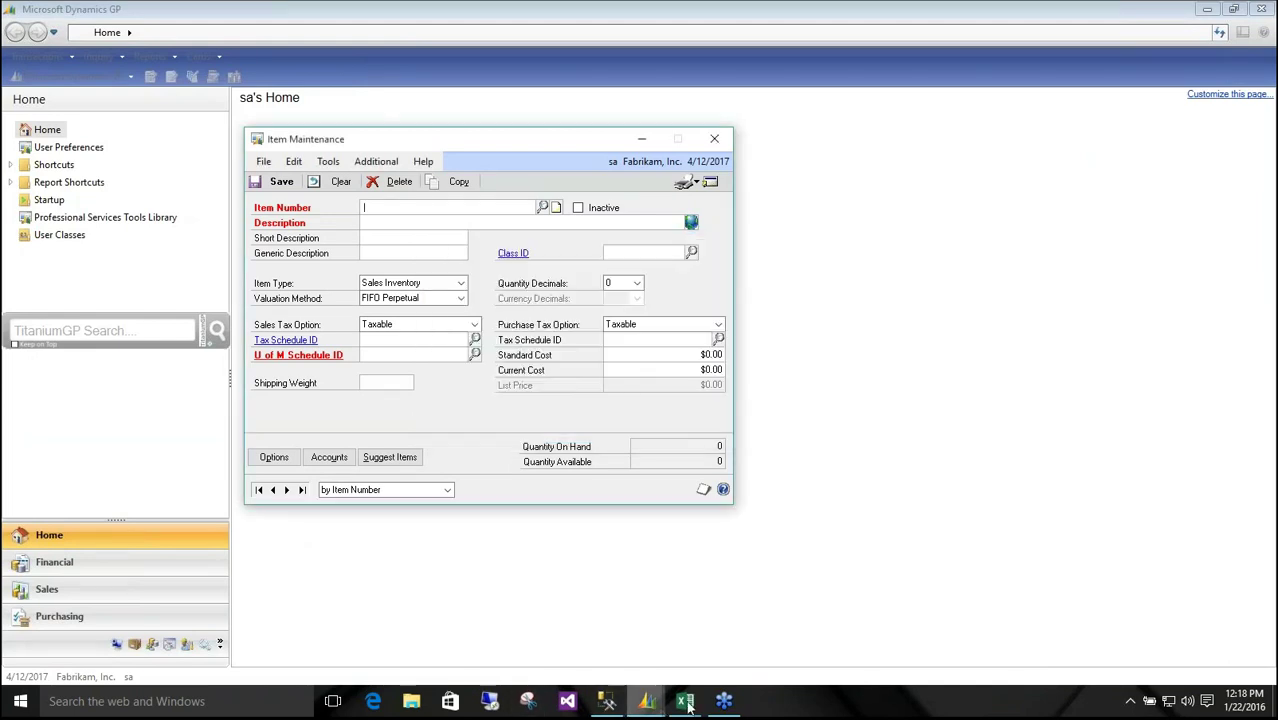
Step: Switch to Excel and paste the copied Extended item template into a new blank workbook
{"action": "mouse_move", "coordinate": [685, 700]}
{"action": "left_click", "coordinate": [697, 641]}
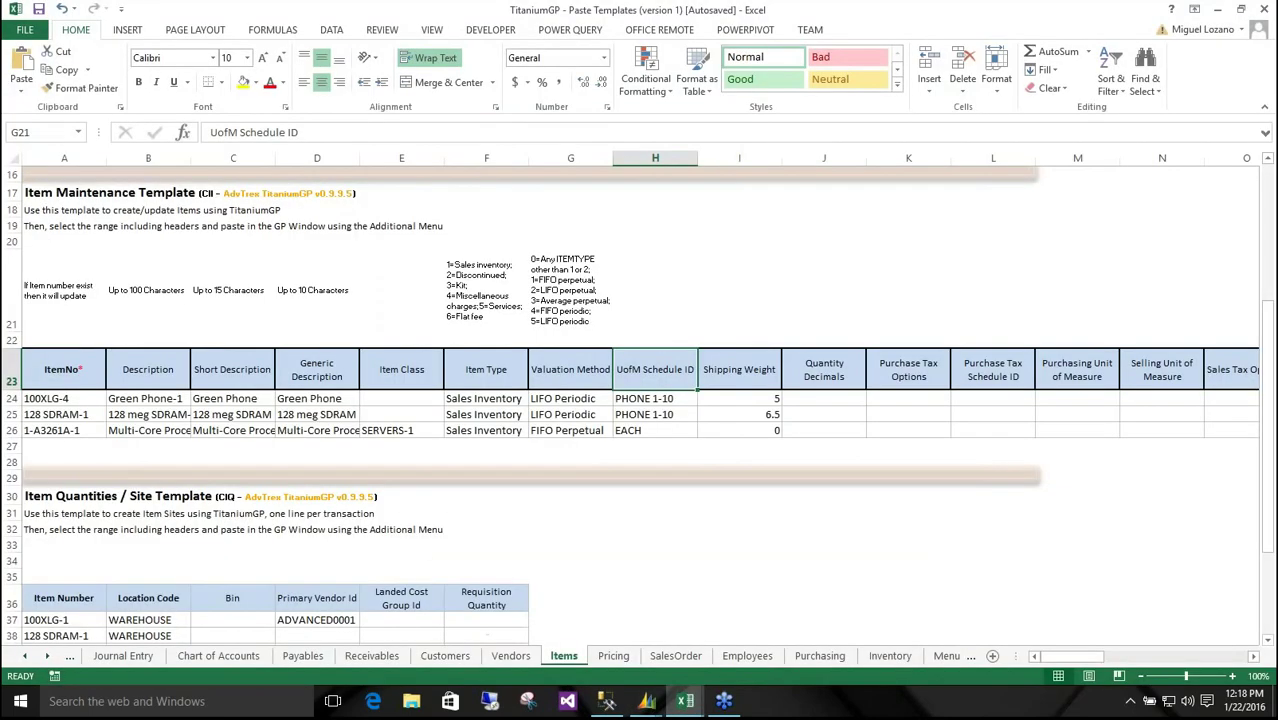
{"action": "left_click", "coordinate": [38, 31]}
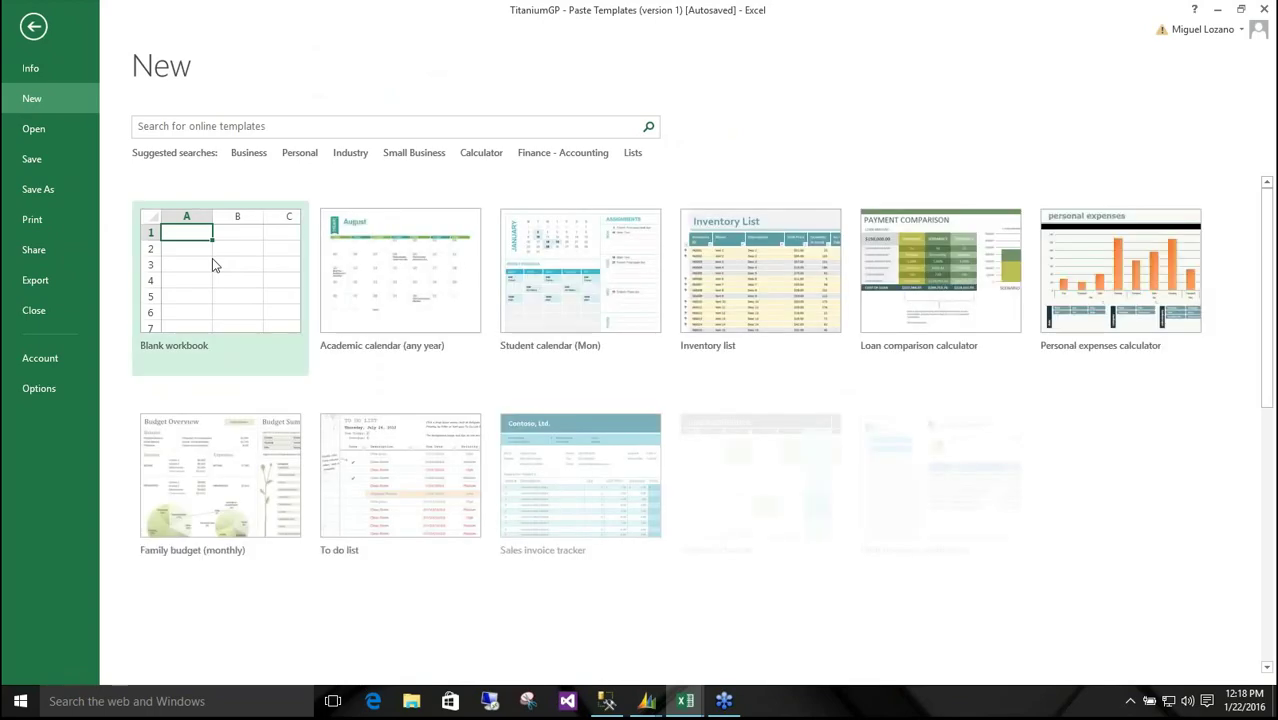
{"action": "left_click", "coordinate": [212, 259]}
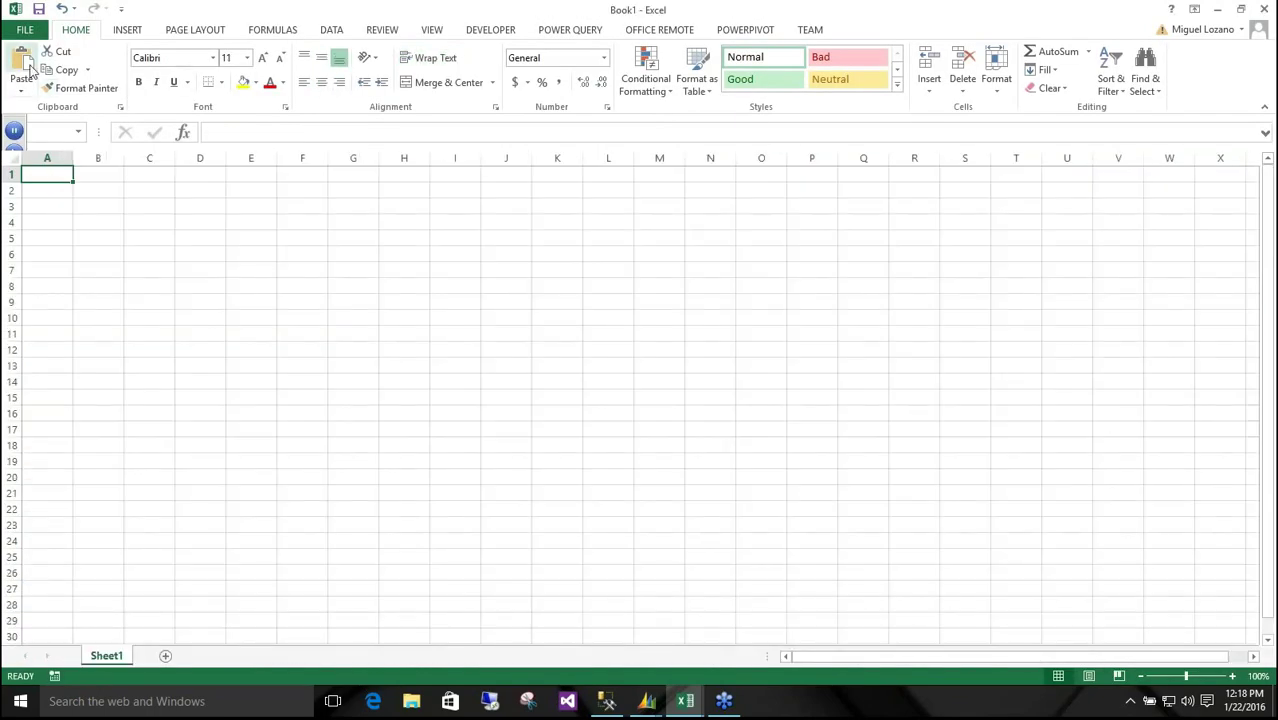
{"action": "left_click", "coordinate": [28, 66]}
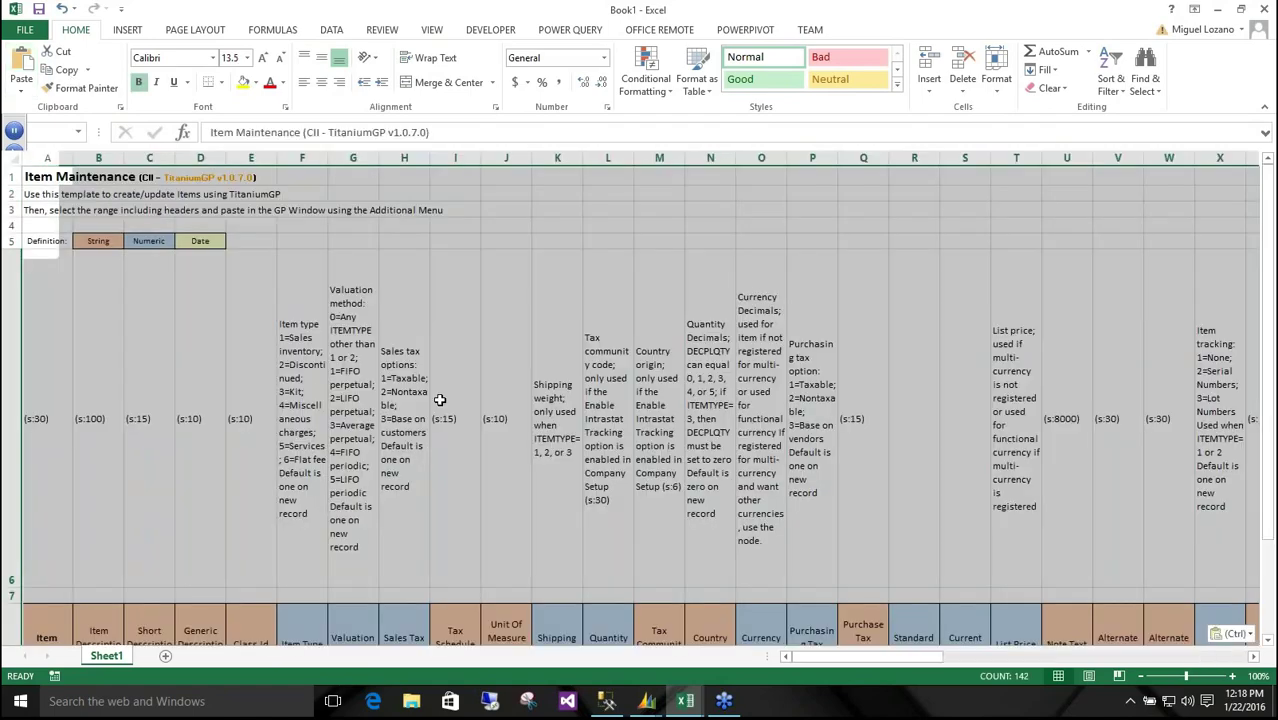
{"action": "left_click", "coordinate": [450, 410]}
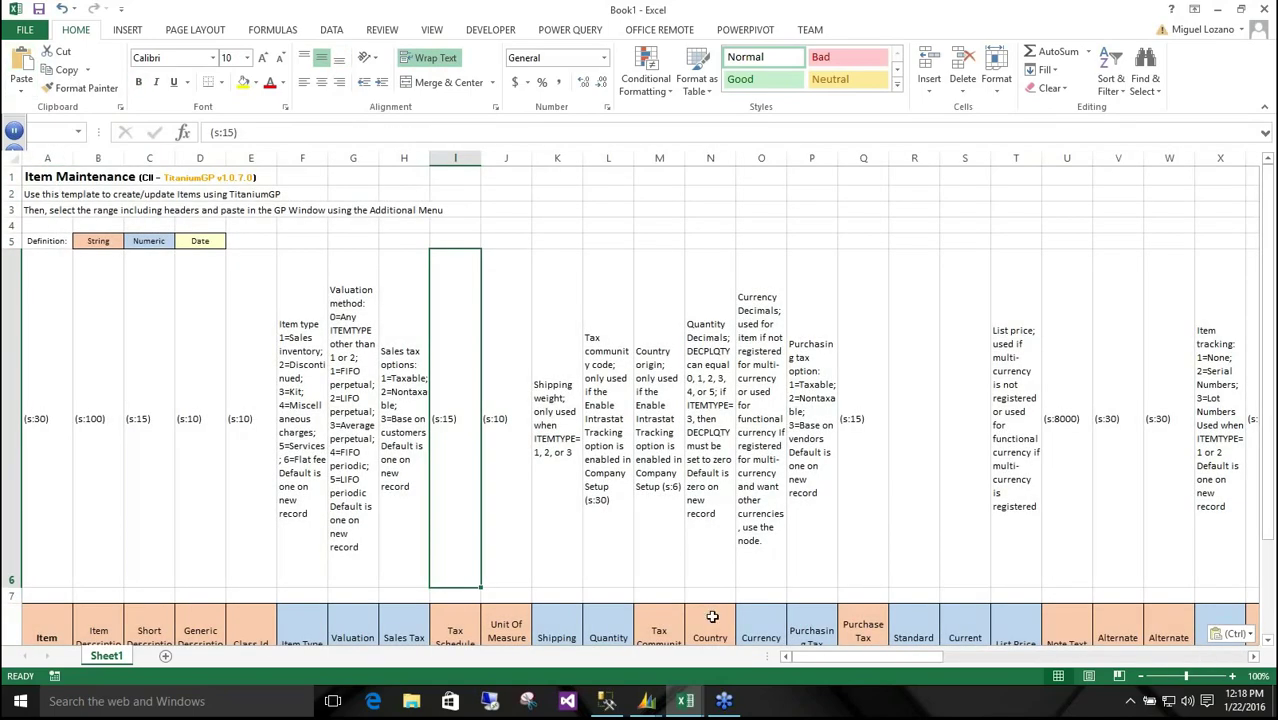
Step: Examine the pasted template's field definitions and column headers, from Item Number across to the account columns such as Purchase Price Variance
{"action": "scroll", "coordinate": [712, 617], "scroll_direction": "down", "scroll_amount": 2}
{"action": "scroll", "coordinate": [711, 608], "scroll_direction": "up", "scroll_amount": 2}
{"action": "left_click", "coordinate": [239, 420]}
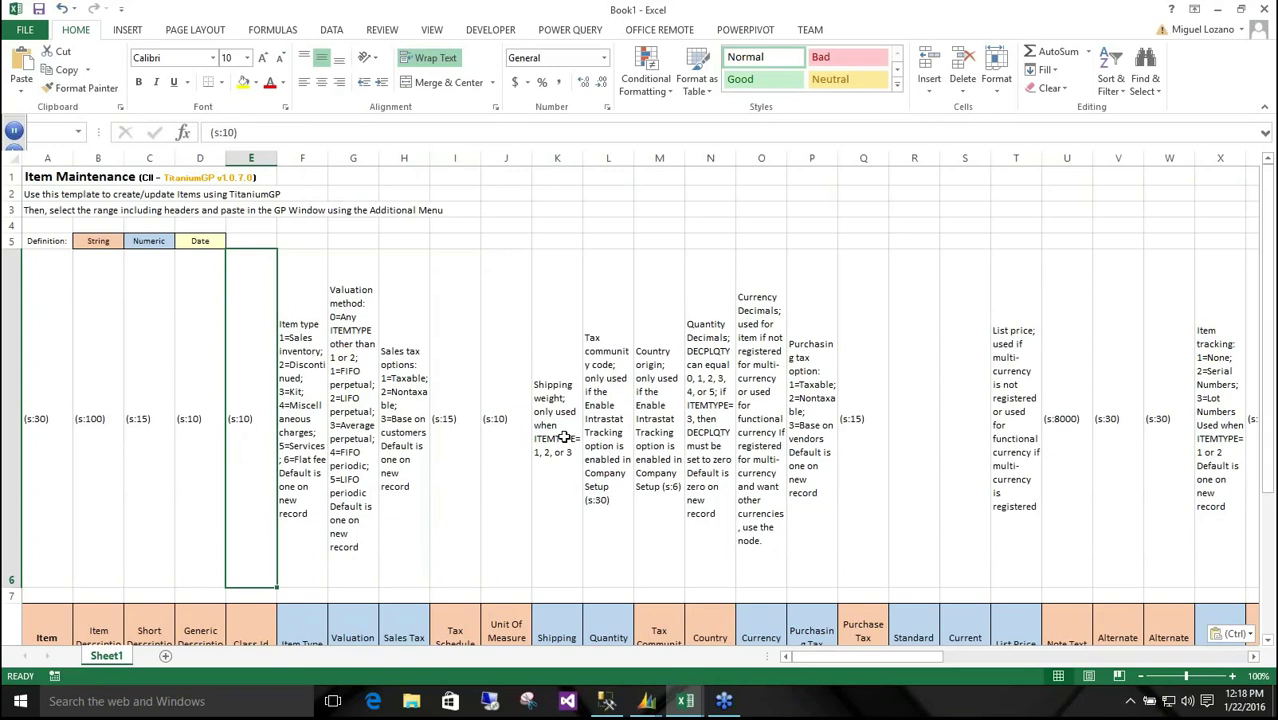
{"action": "key", "text": "Right"}
{"action": "key", "text": "Right"}
{"action": "key", "text": "Right"}
{"action": "key", "text": "Right"}
{"action": "key", "text": "Right"}
{"action": "key", "text": "Right"}
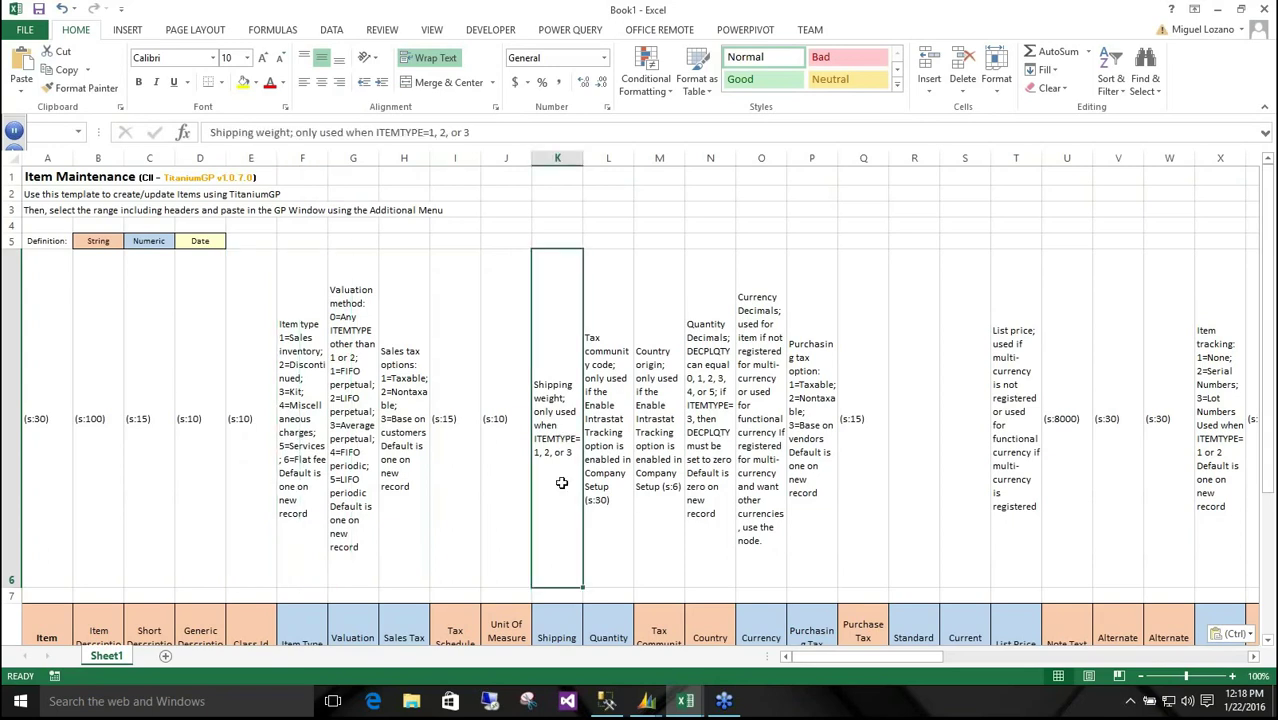
{"action": "key", "text": "Left"}
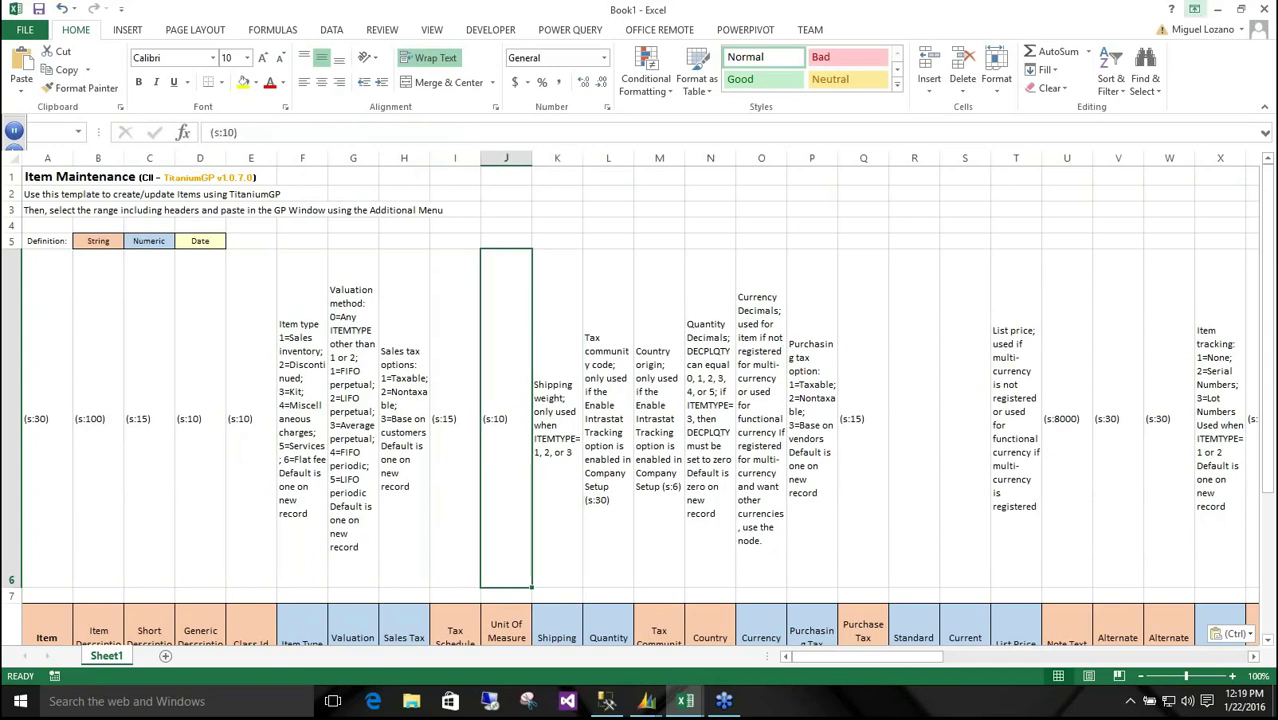
{"action": "left_click", "coordinate": [953, 660]}
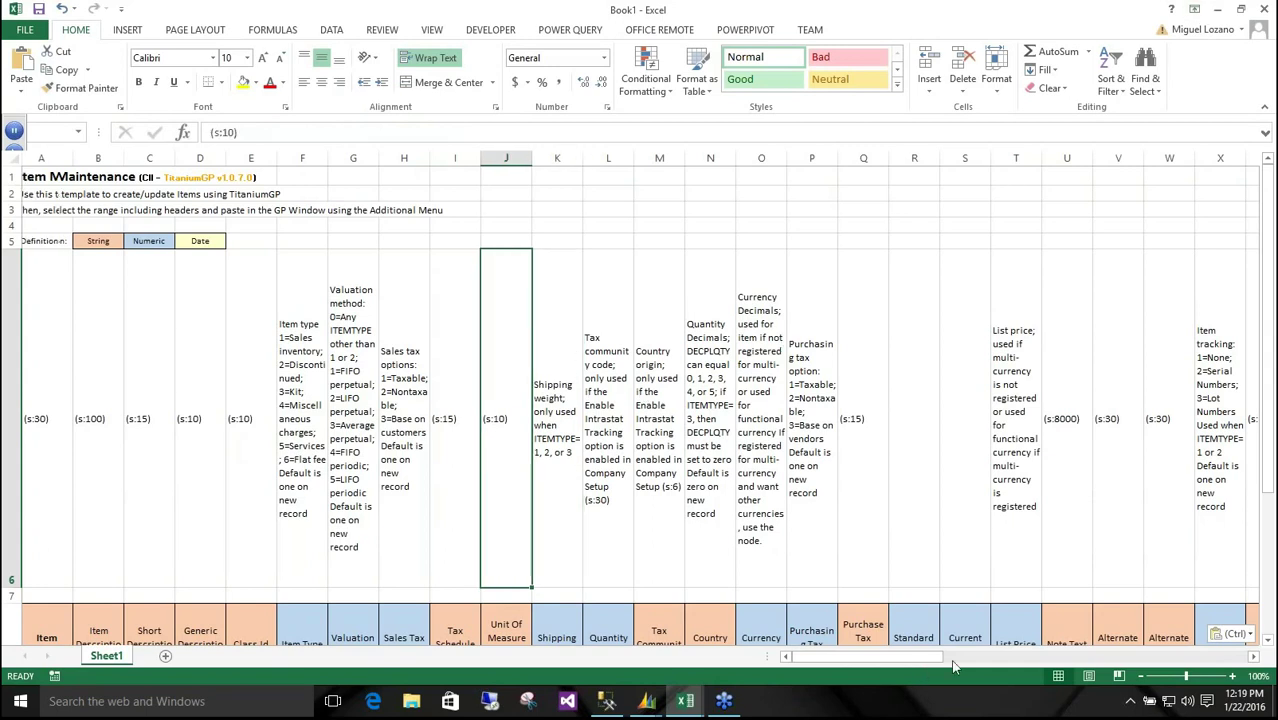
{"action": "left_click", "coordinate": [1097, 660]}
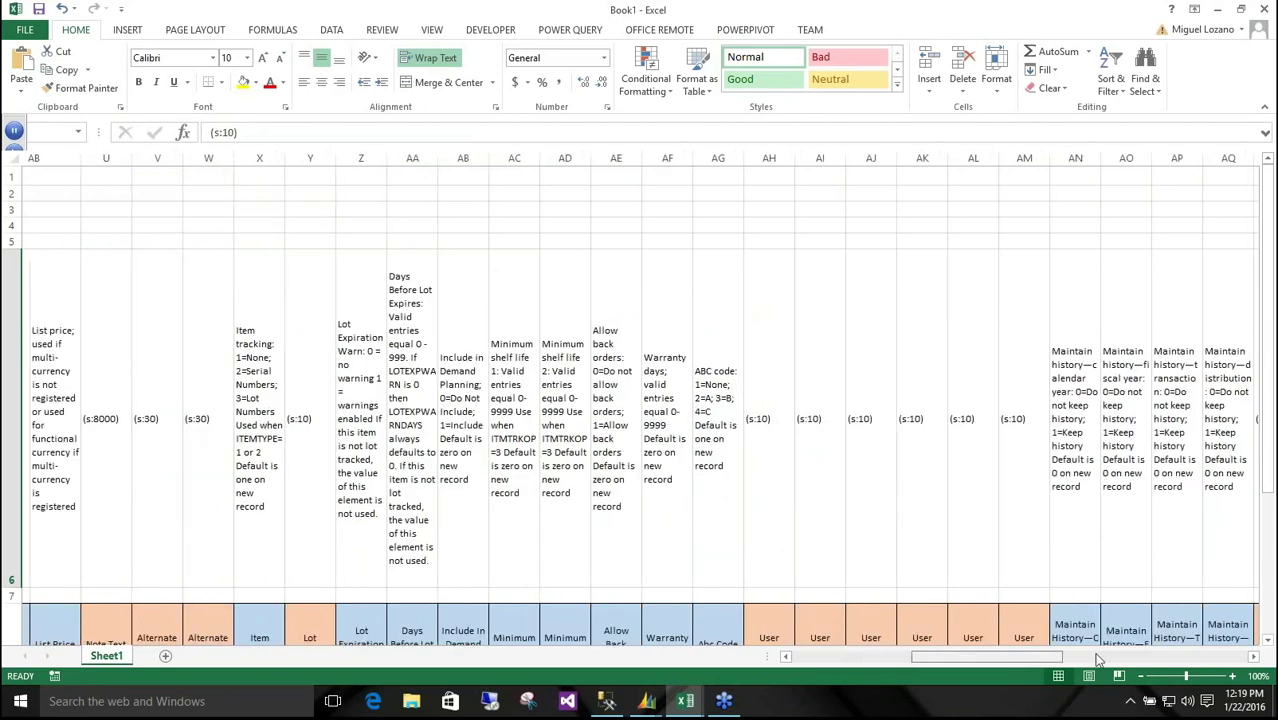
{"action": "left_click", "coordinate": [1097, 660]}
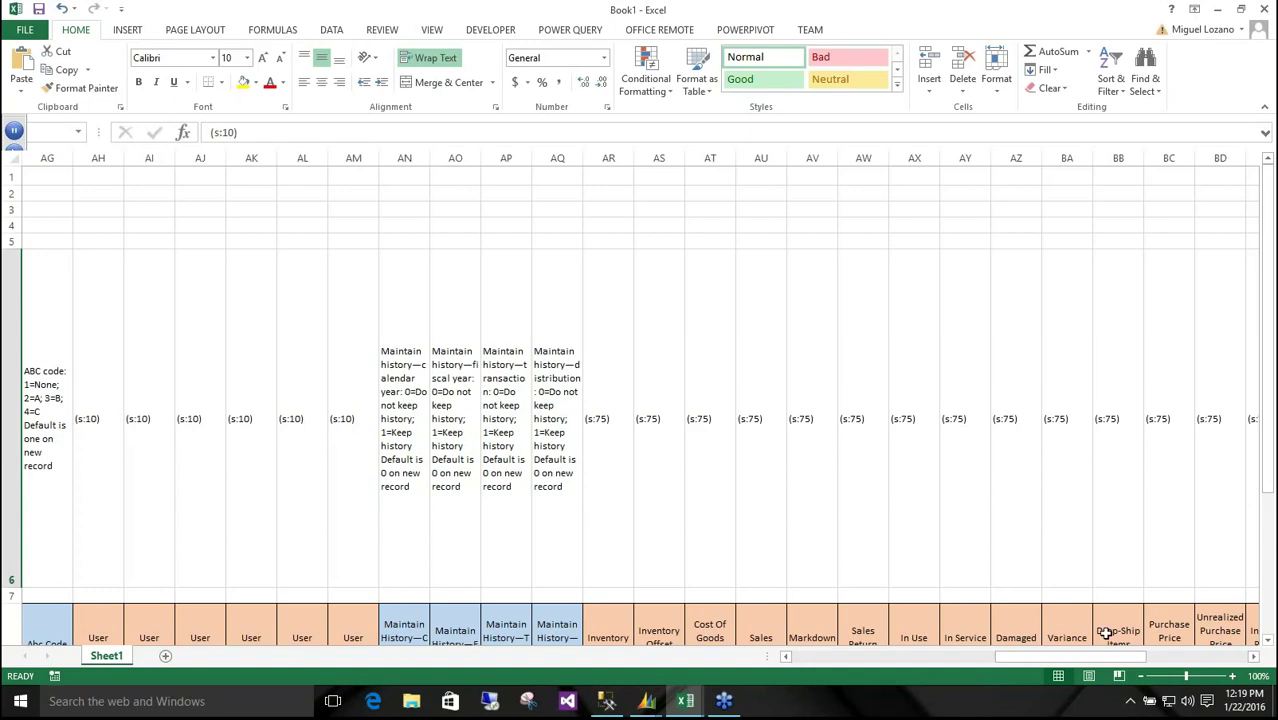
{"action": "left_click_drag", "start_coordinate": [1031, 661], "coordinate": [822, 660]}
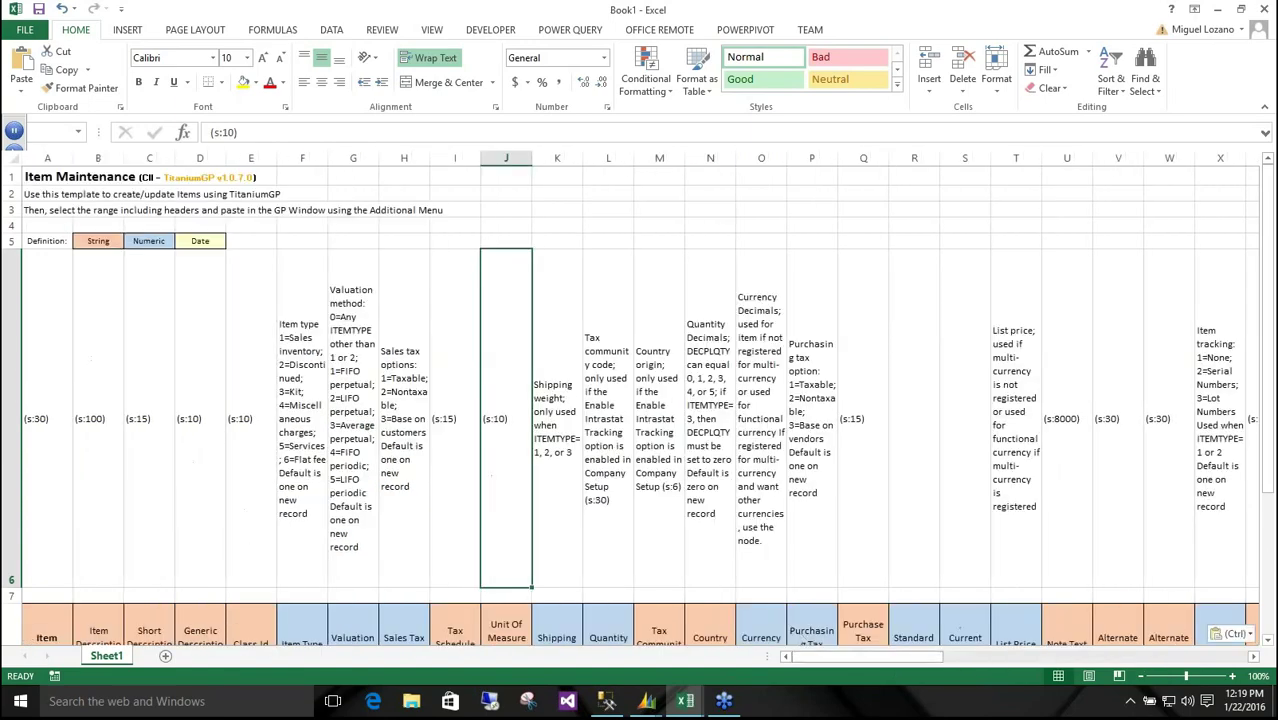
Step: Highlight the range from the Item Number header down to B27 as a sample paste area, and clear the selection
{"action": "scroll", "coordinate": [402, 504], "scroll_direction": "down", "scroll_amount": 2}
{"action": "left_click", "coordinate": [57, 234]}
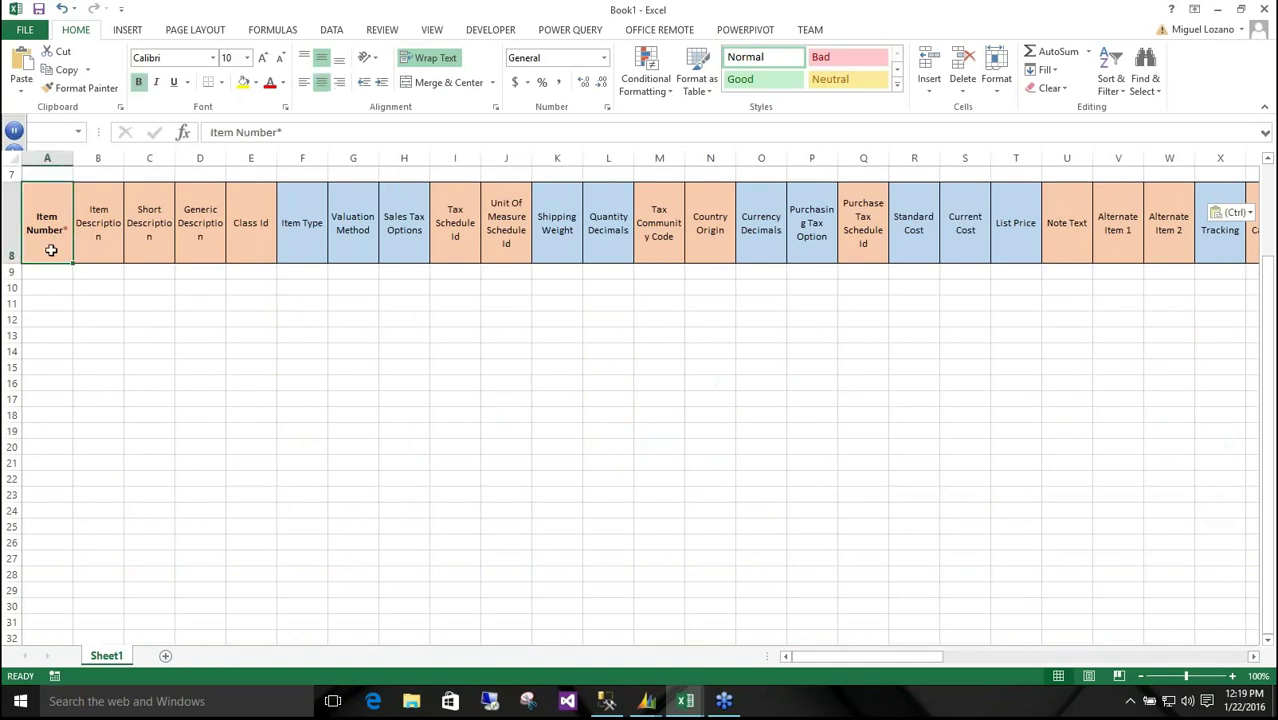
{"action": "left_click", "coordinate": [106, 560], "text": "shift"}
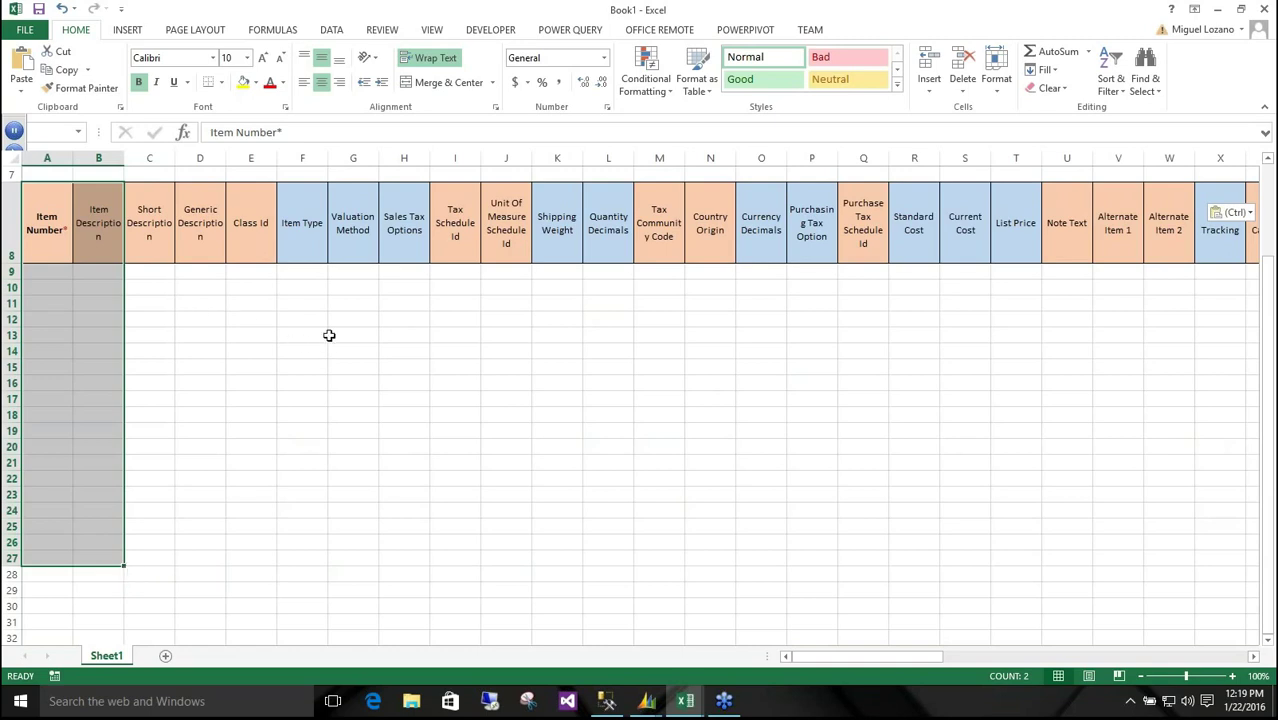
{"action": "left_click", "coordinate": [302, 287]}
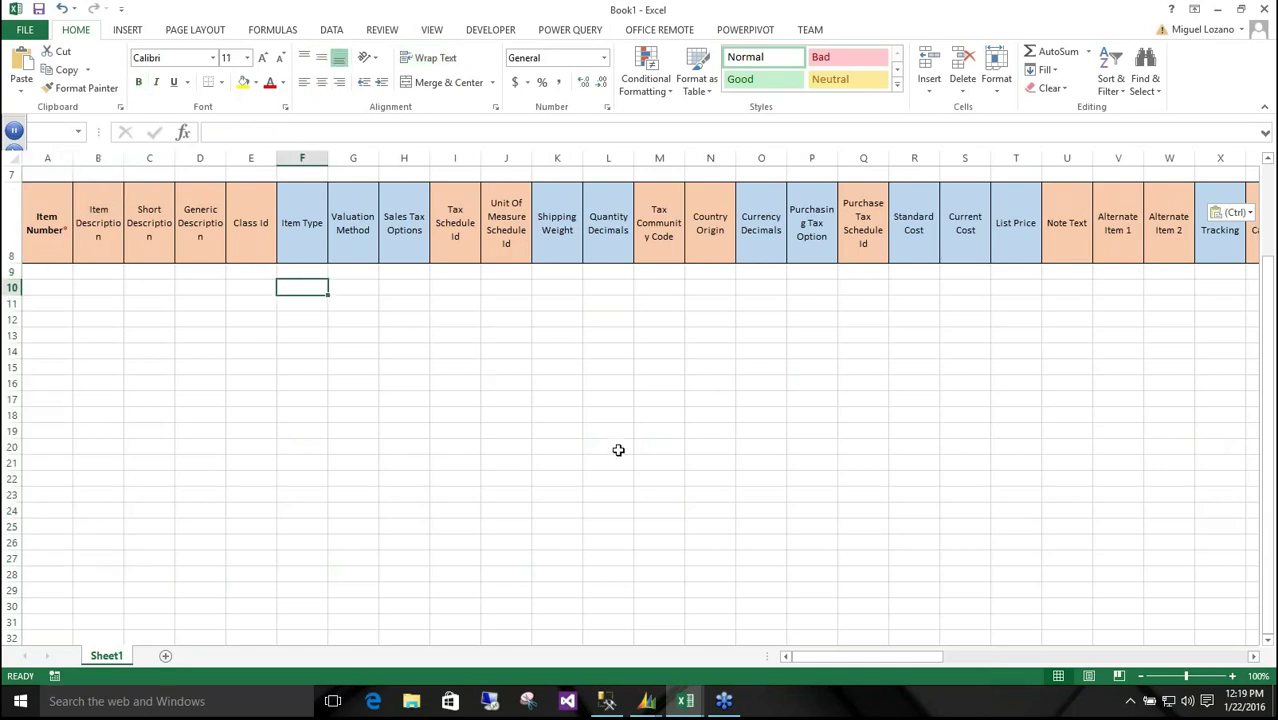
{"action": "scroll", "coordinate": [618, 450], "scroll_direction": "up", "scroll_amount": 2}
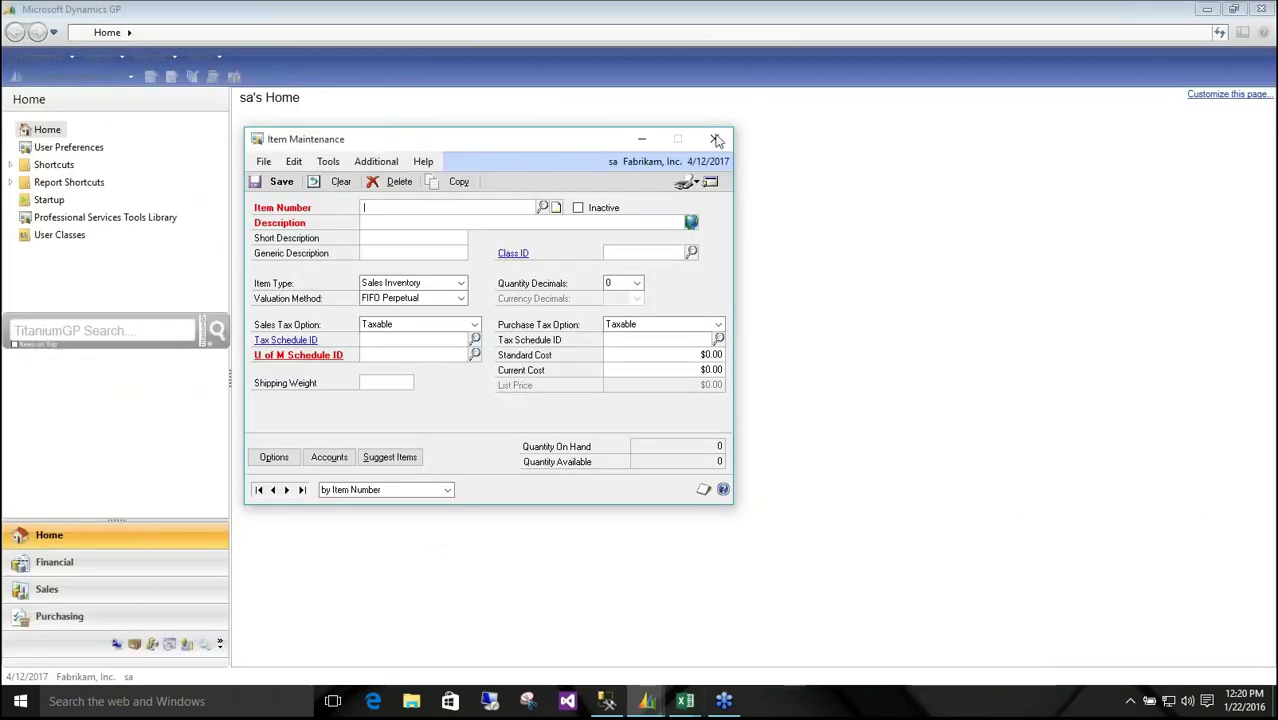
Step: Close the Item Maintenance window in Microsoft Dynamics GP and open it again
{"action": "left_click", "coordinate": [715, 140]}
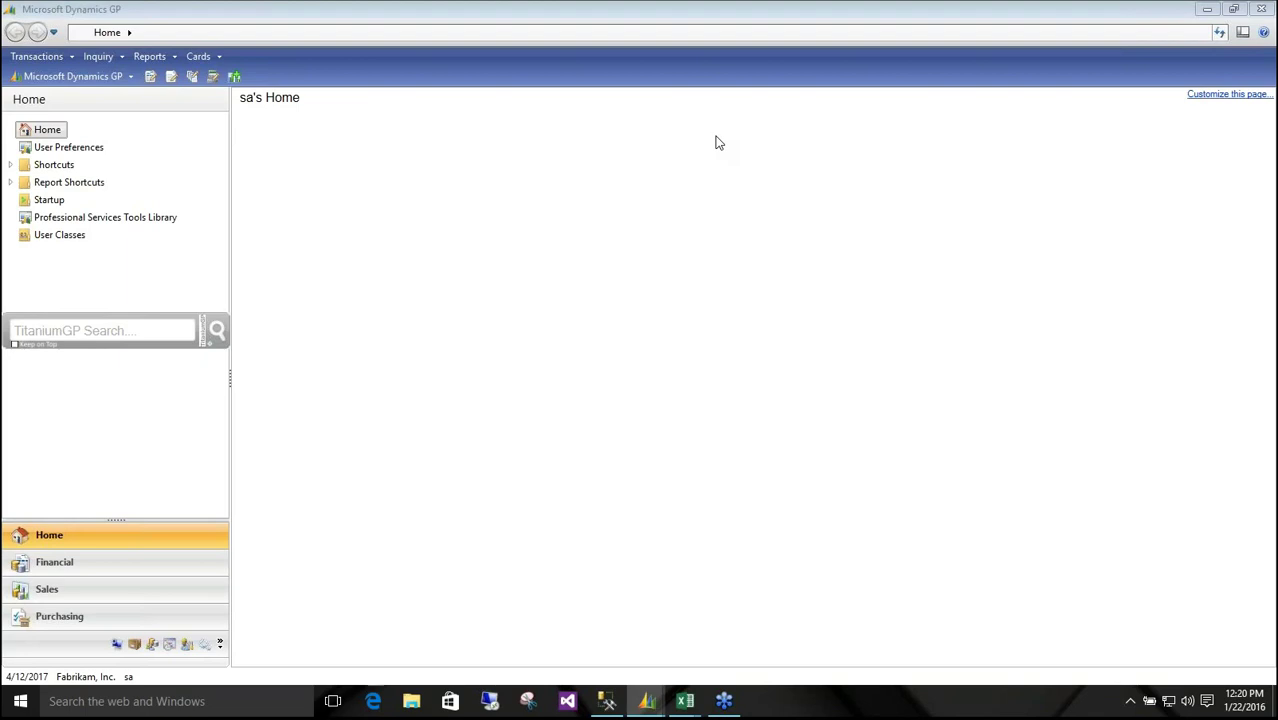
{"action": "left_click", "coordinate": [206, 55]}
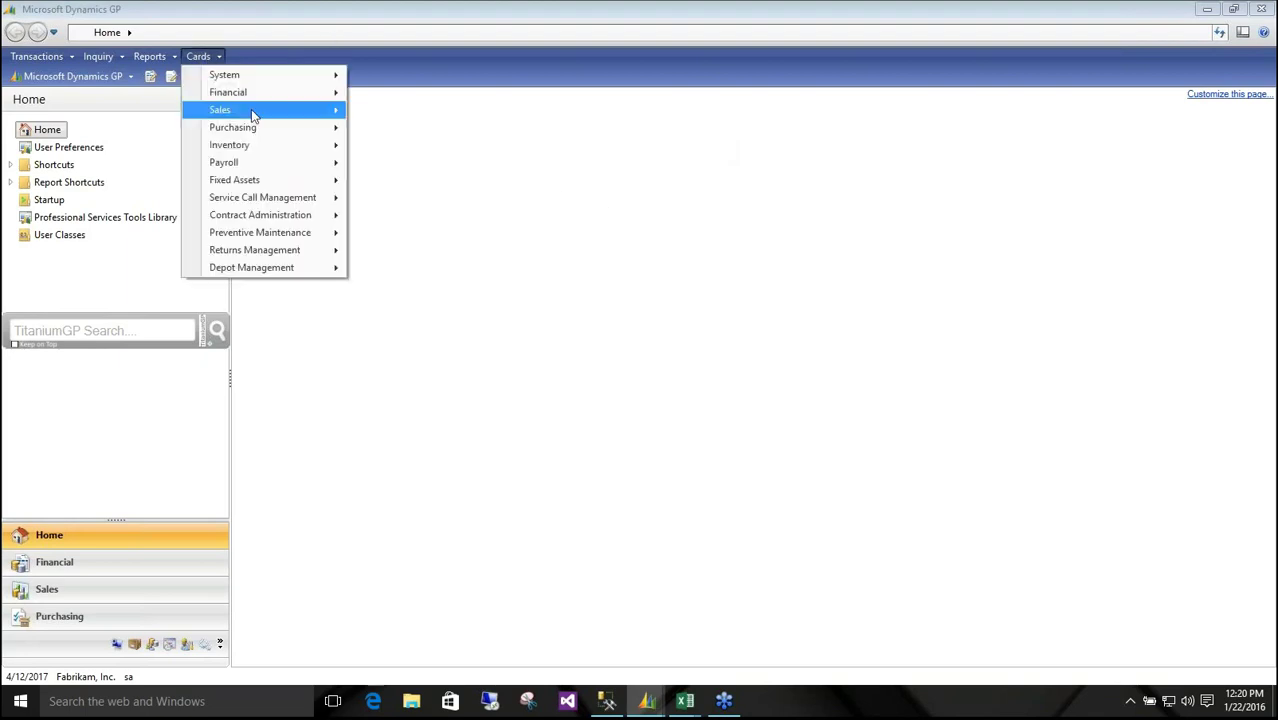
{"action": "mouse_move", "coordinate": [265, 145]}
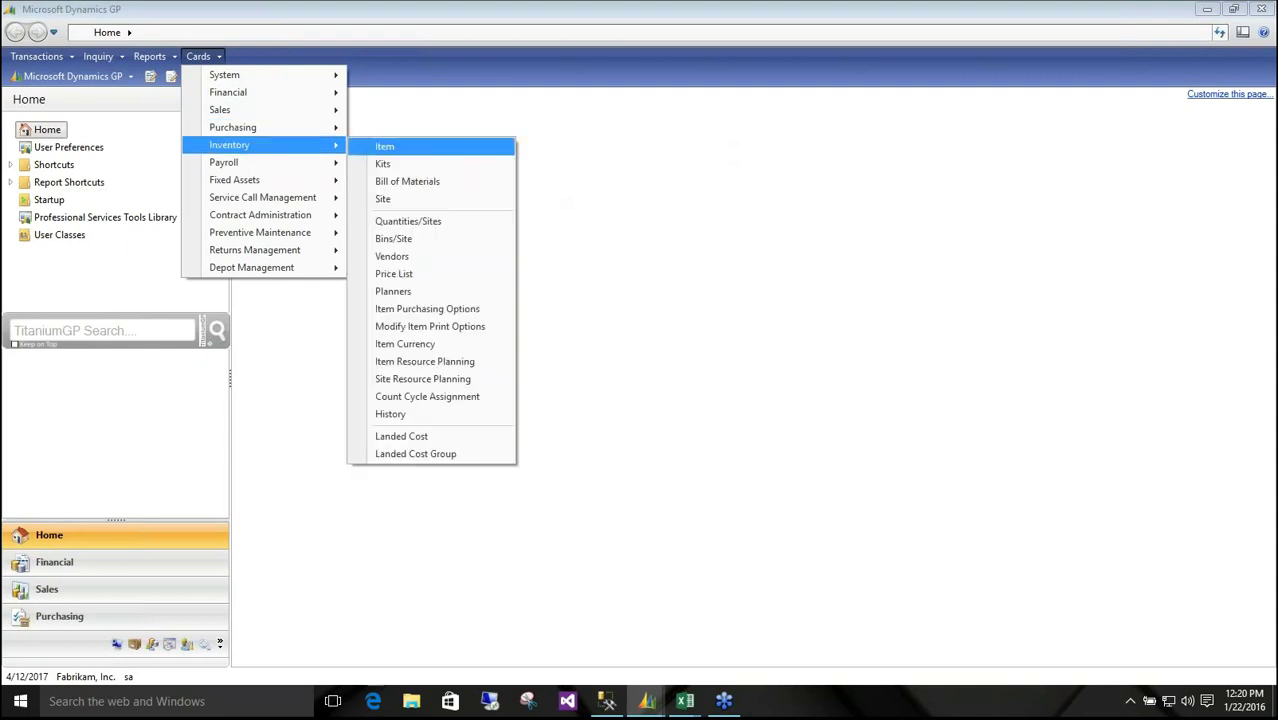
{"action": "left_click", "coordinate": [385, 147]}
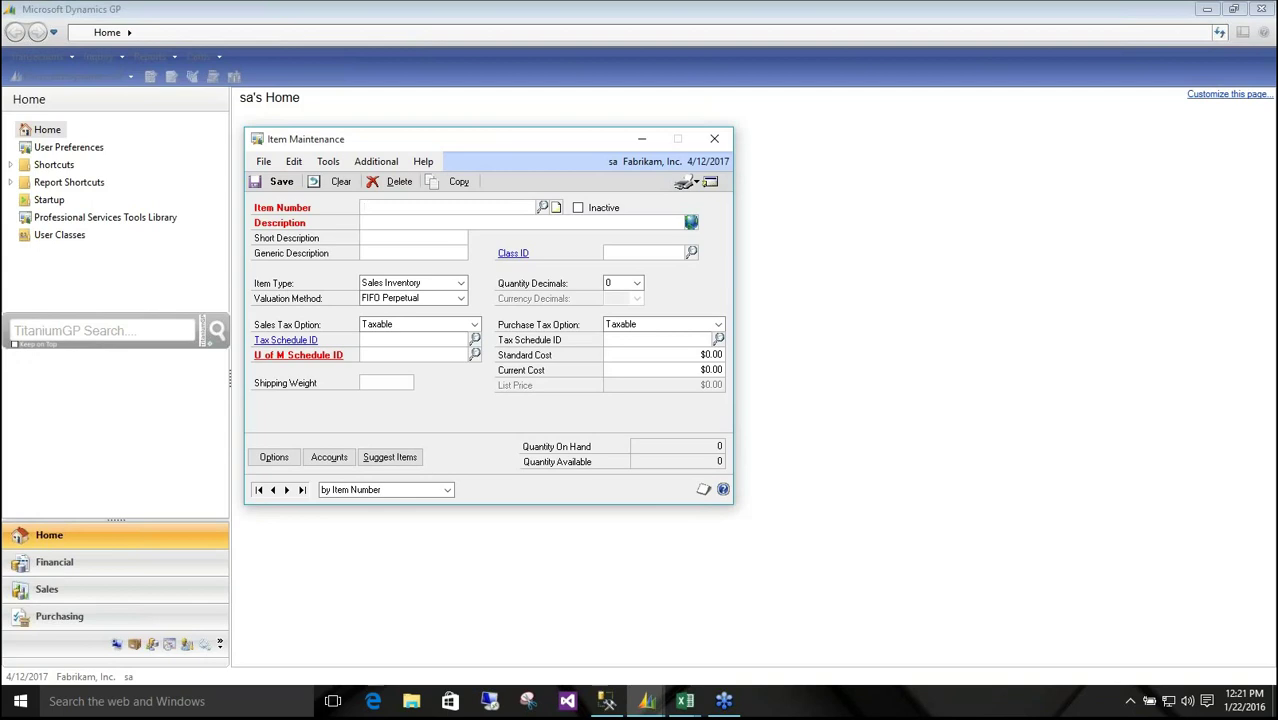
Step: Browse through the inventory item records to 100XLG and review its Description and additional Category 1 fields
{"action": "left_click", "coordinate": [259, 490]}
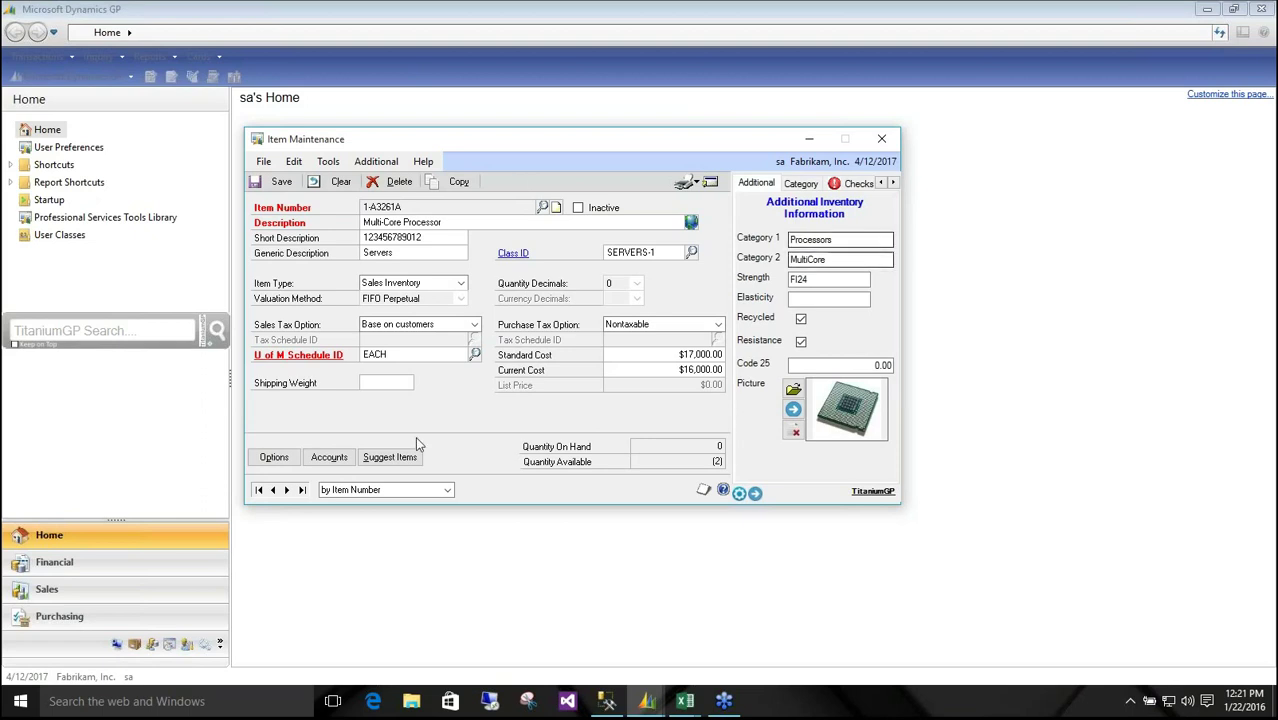
{"action": "left_click", "coordinate": [286, 490]}
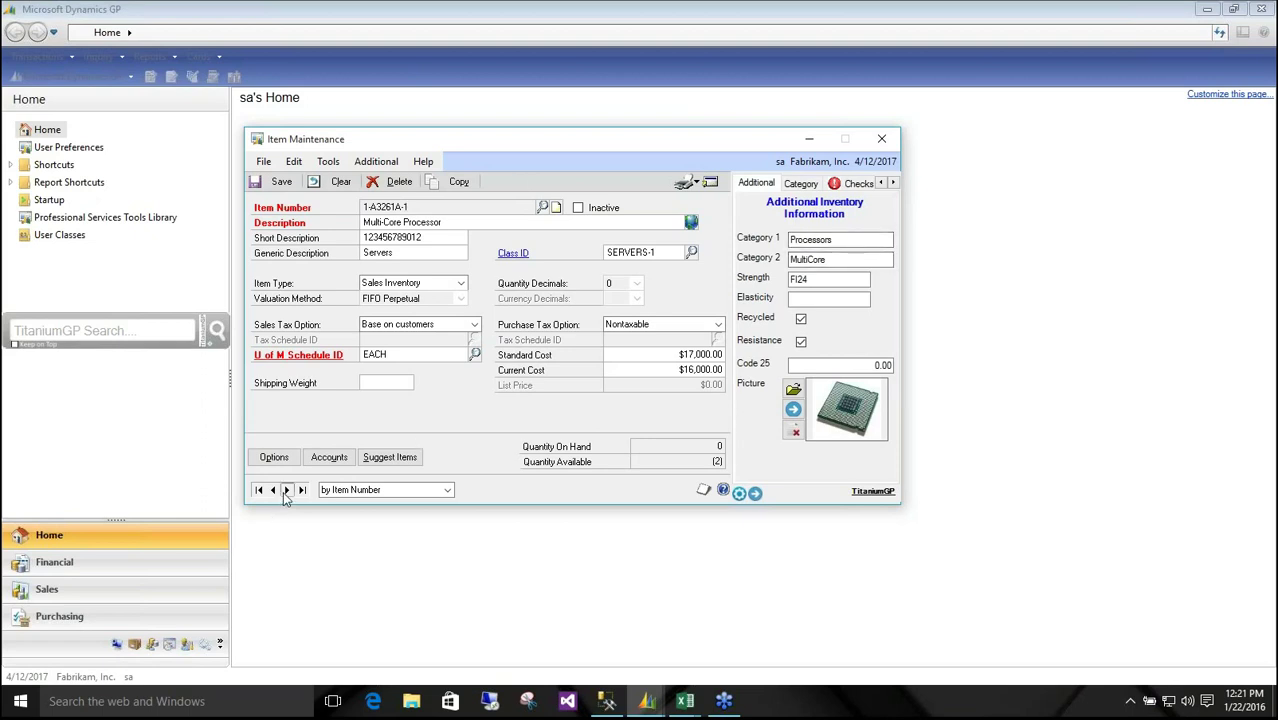
{"action": "left_click", "coordinate": [287, 490]}
{"action": "left_click", "coordinate": [289, 490]}
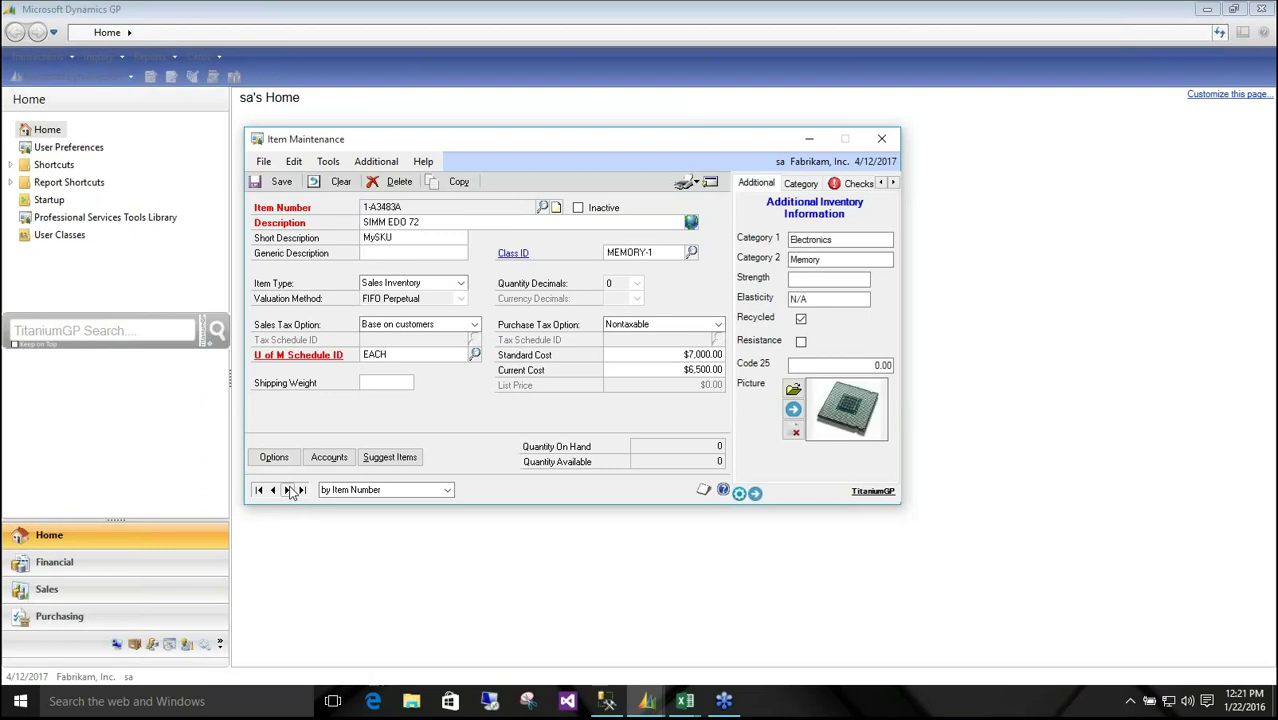
{"action": "left_click", "coordinate": [289, 490]}
{"action": "left_click", "coordinate": [272, 490]}
{"action": "left_click", "coordinate": [272, 490]}
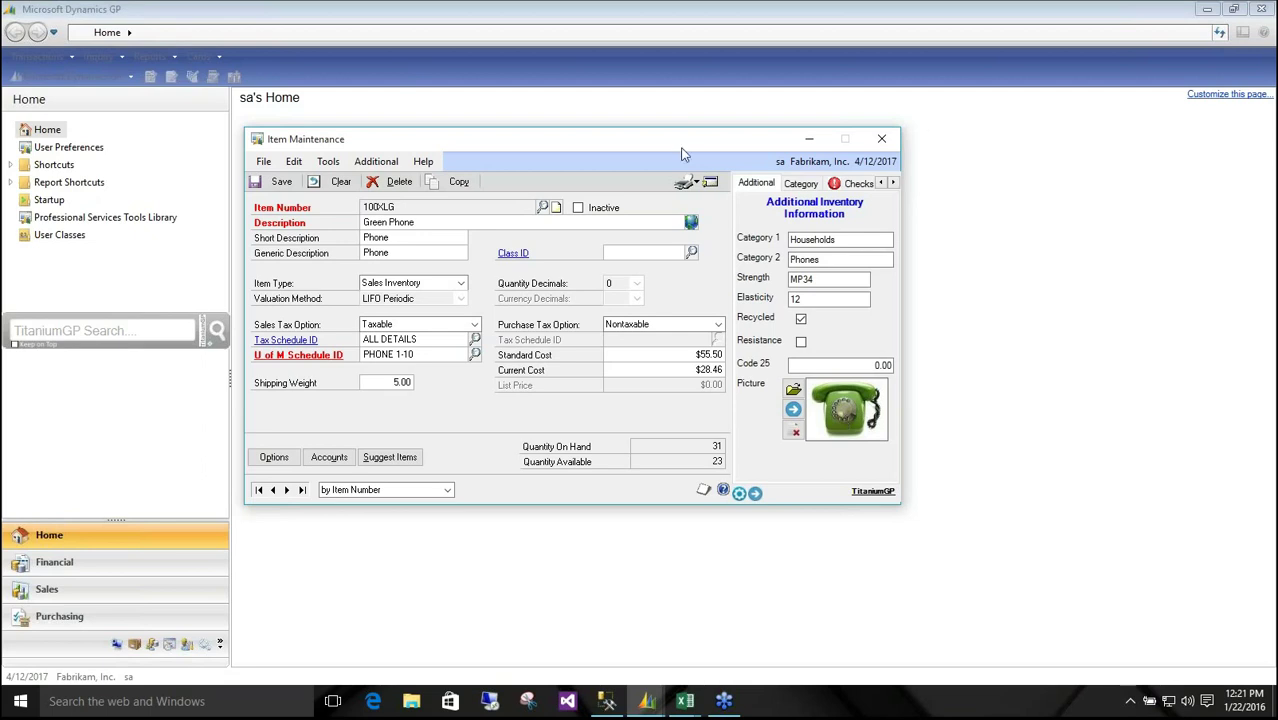
{"action": "left_click", "coordinate": [427, 224]}
{"action": "left_click", "coordinate": [838, 239]}
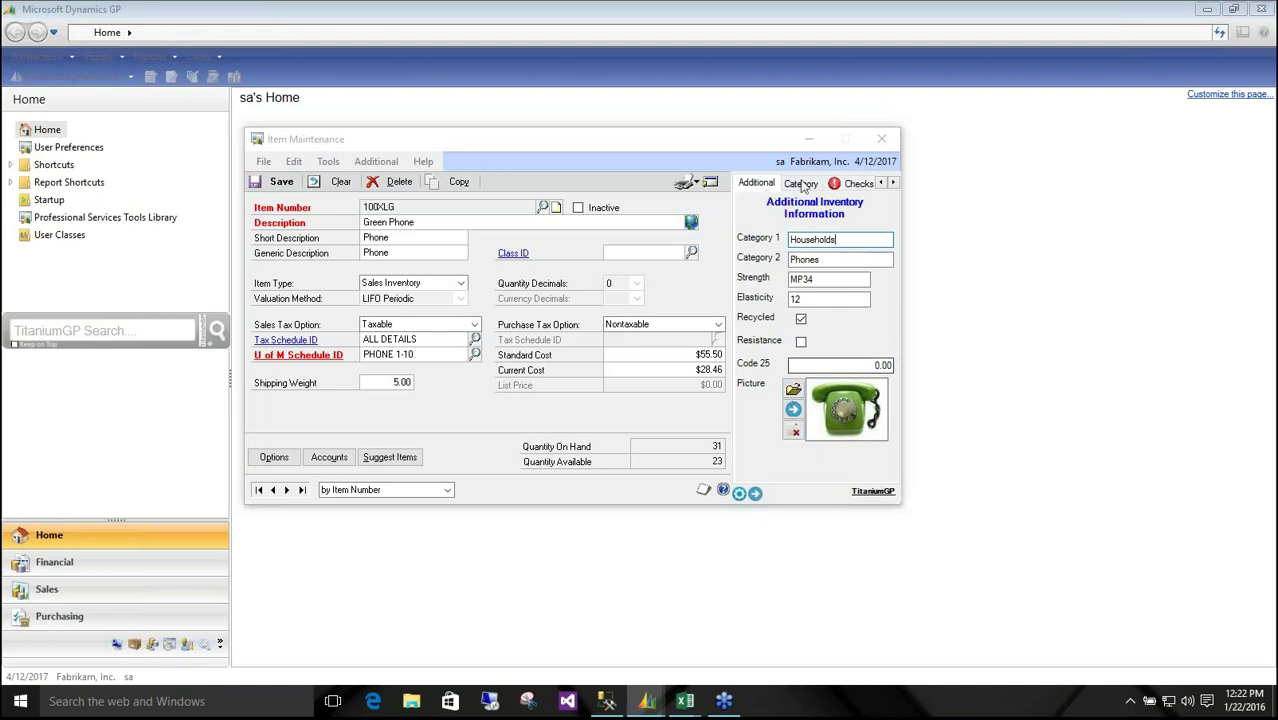
Step: Examine item 100XLG's TitaniumGP pages for Category, Checks, ImageData and QtyStatus
{"action": "left_click", "coordinate": [740, 494]}
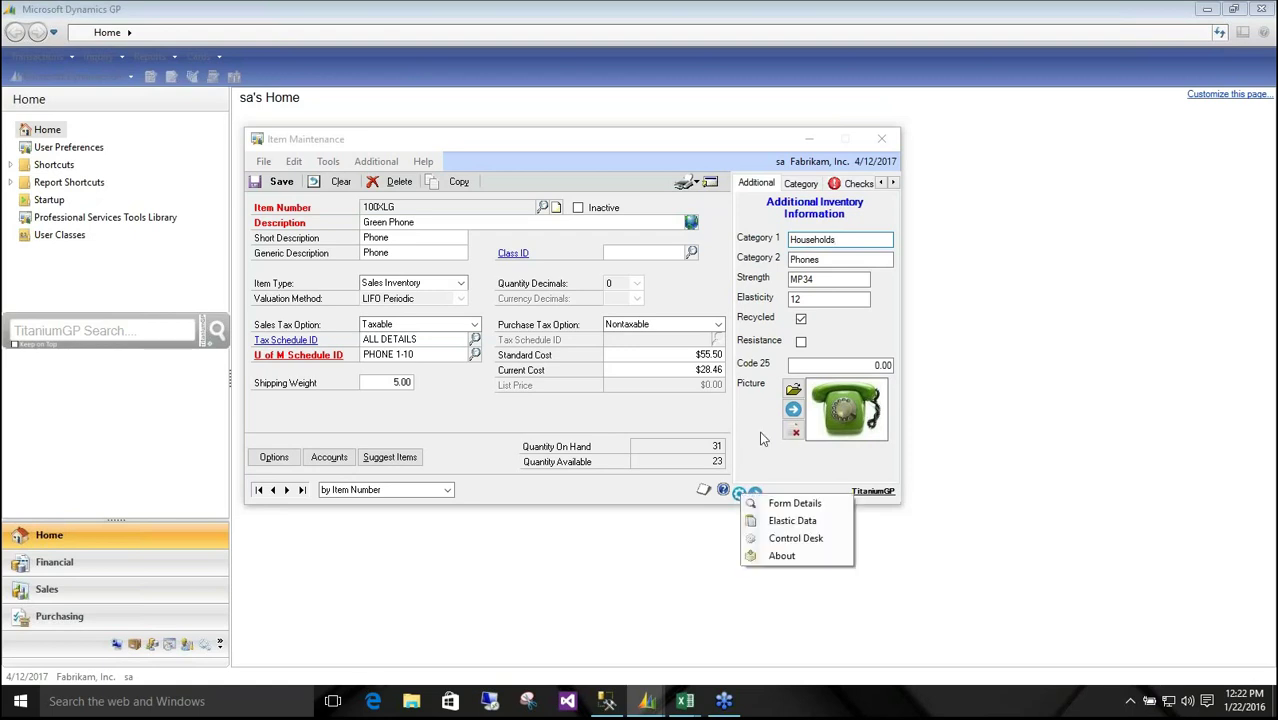
{"action": "left_click", "coordinate": [779, 403]}
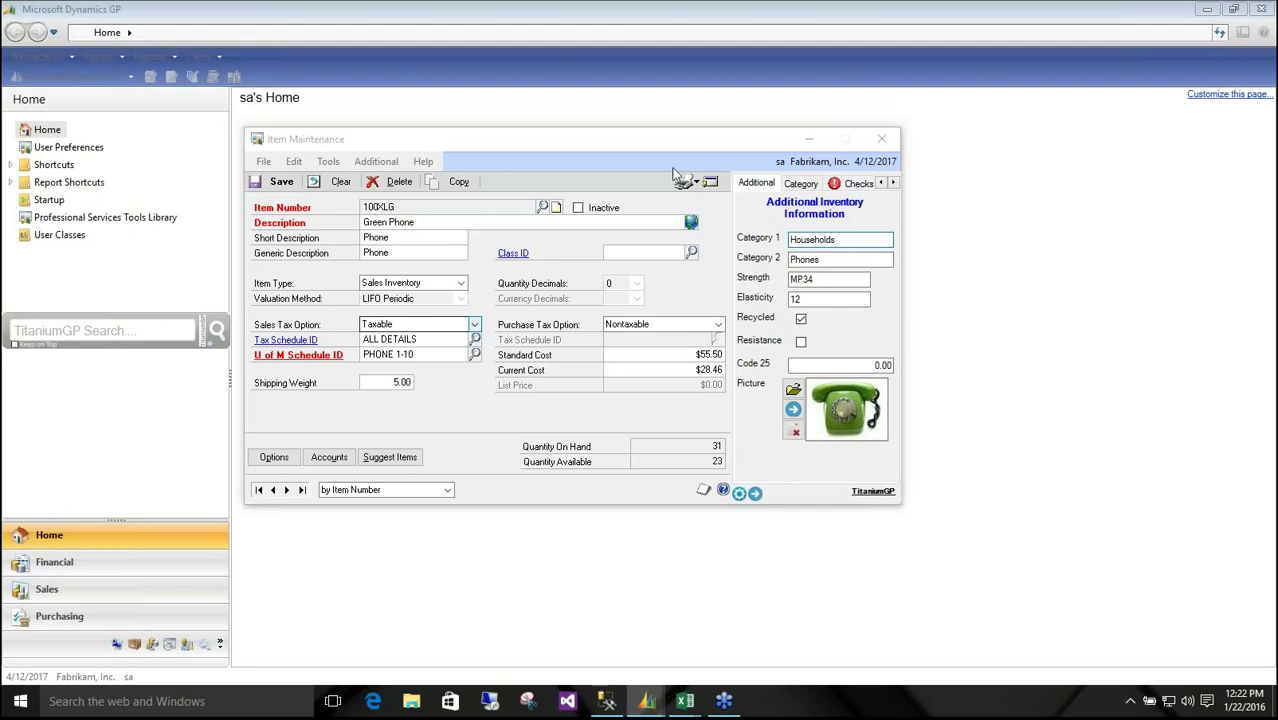
{"action": "left_click", "coordinate": [797, 185]}
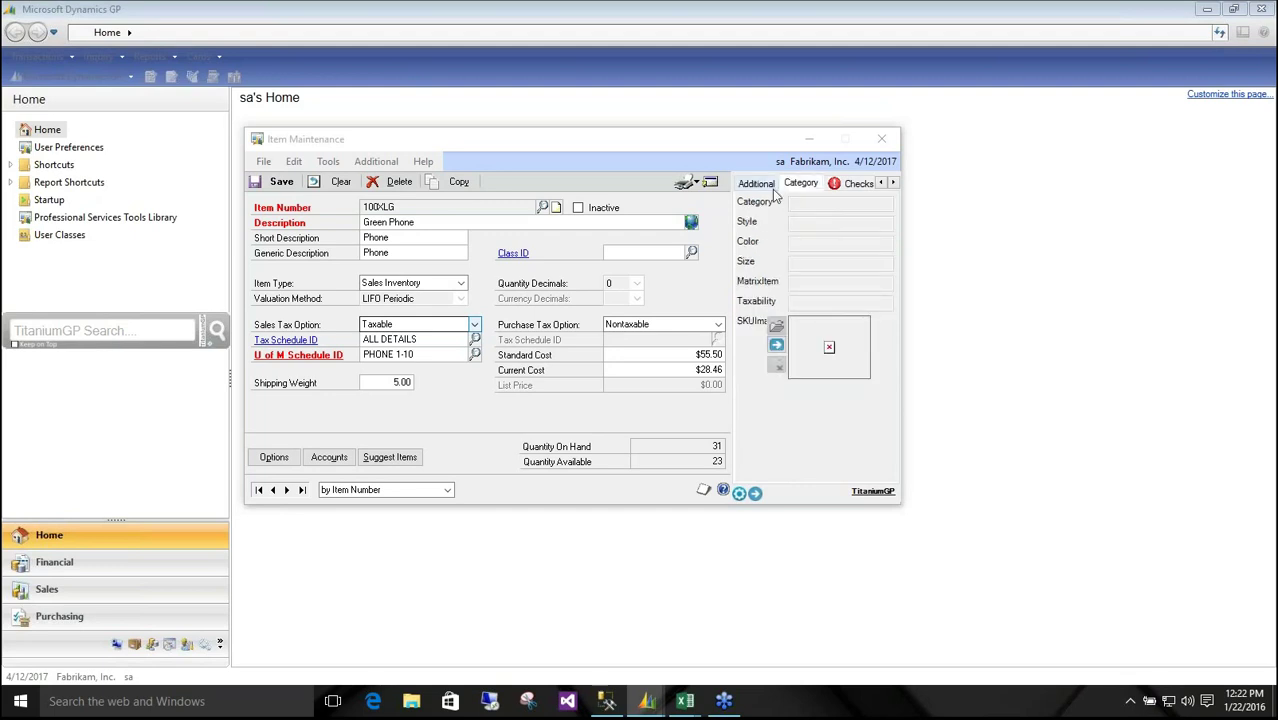
{"action": "left_click", "coordinate": [848, 186]}
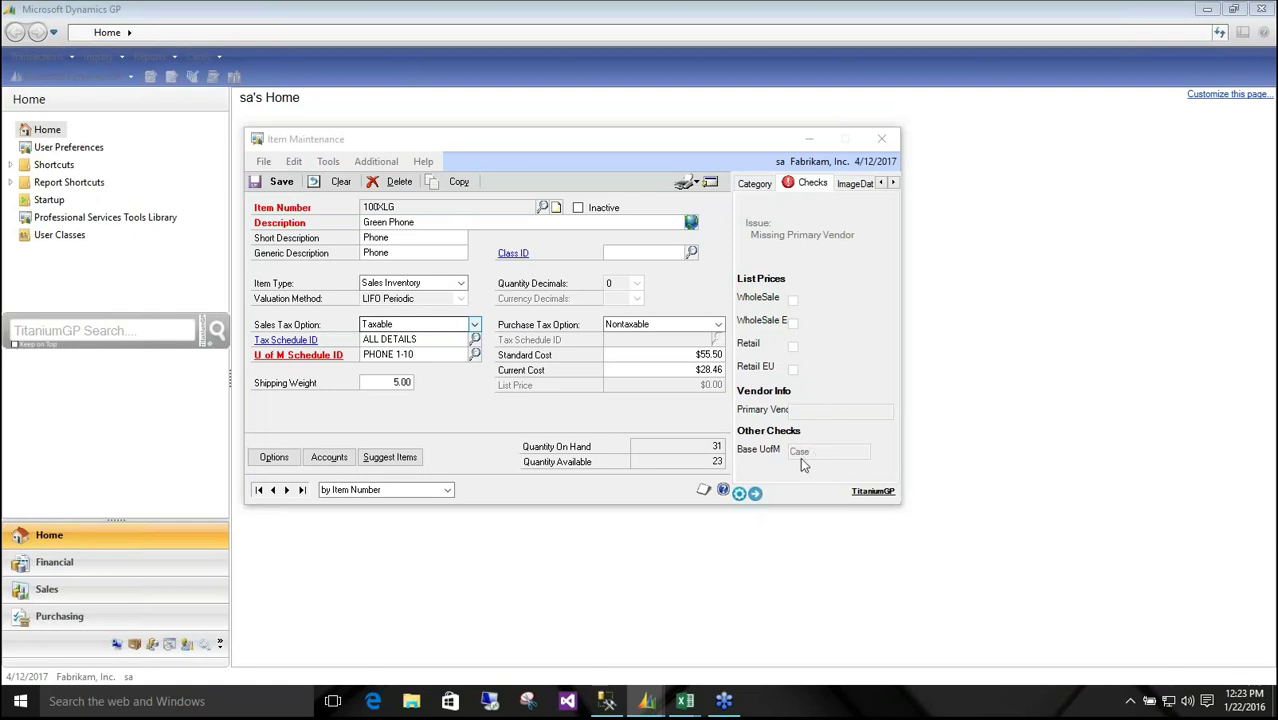
{"action": "left_click", "coordinate": [856, 183]}
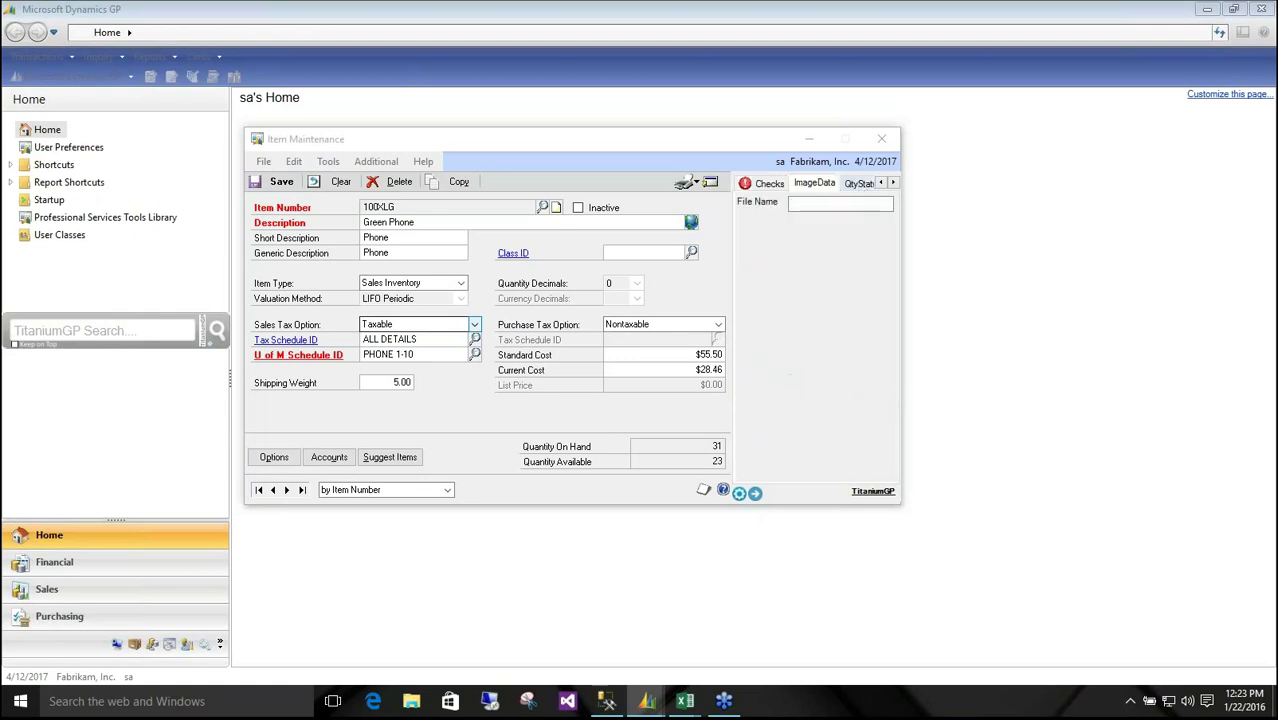
{"action": "left_click", "coordinate": [859, 183]}
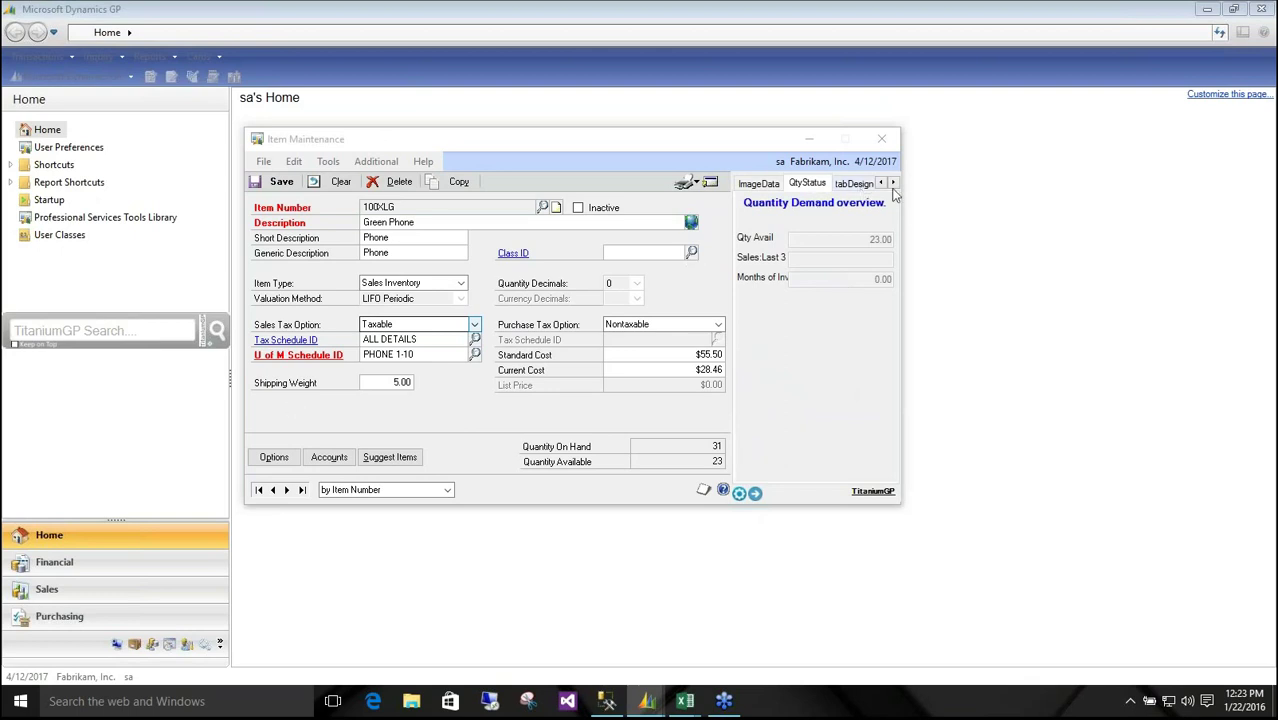
{"action": "left_click", "coordinate": [894, 183]}
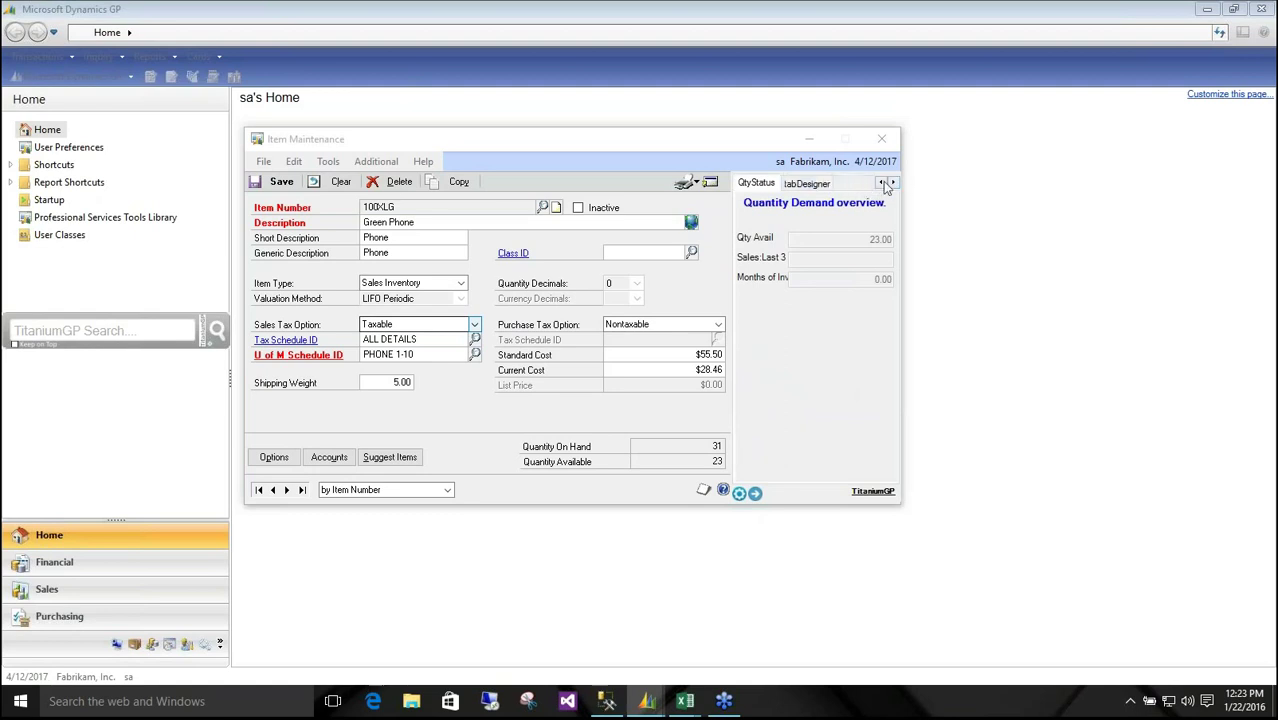
Step: Open the TitaniumGP Control Desk and launch the Elastic Designer from its commands
{"action": "left_click", "coordinate": [739, 493]}
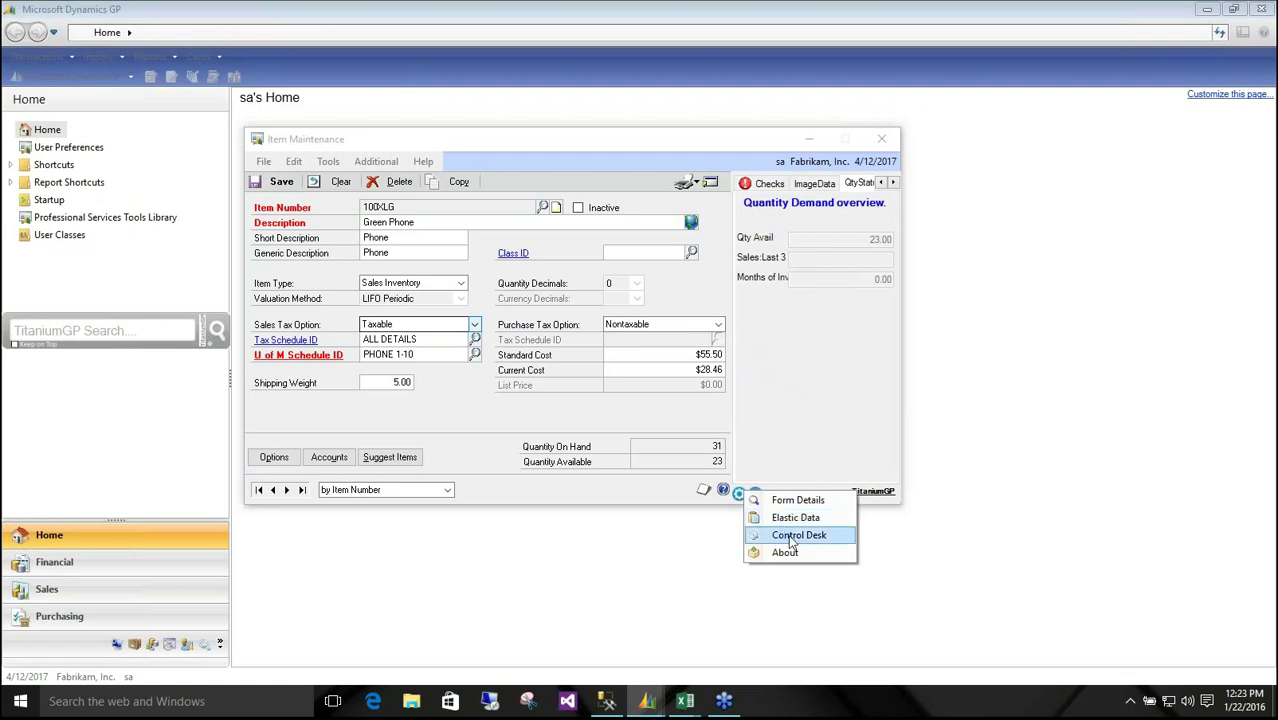
{"action": "left_click", "coordinate": [763, 537]}
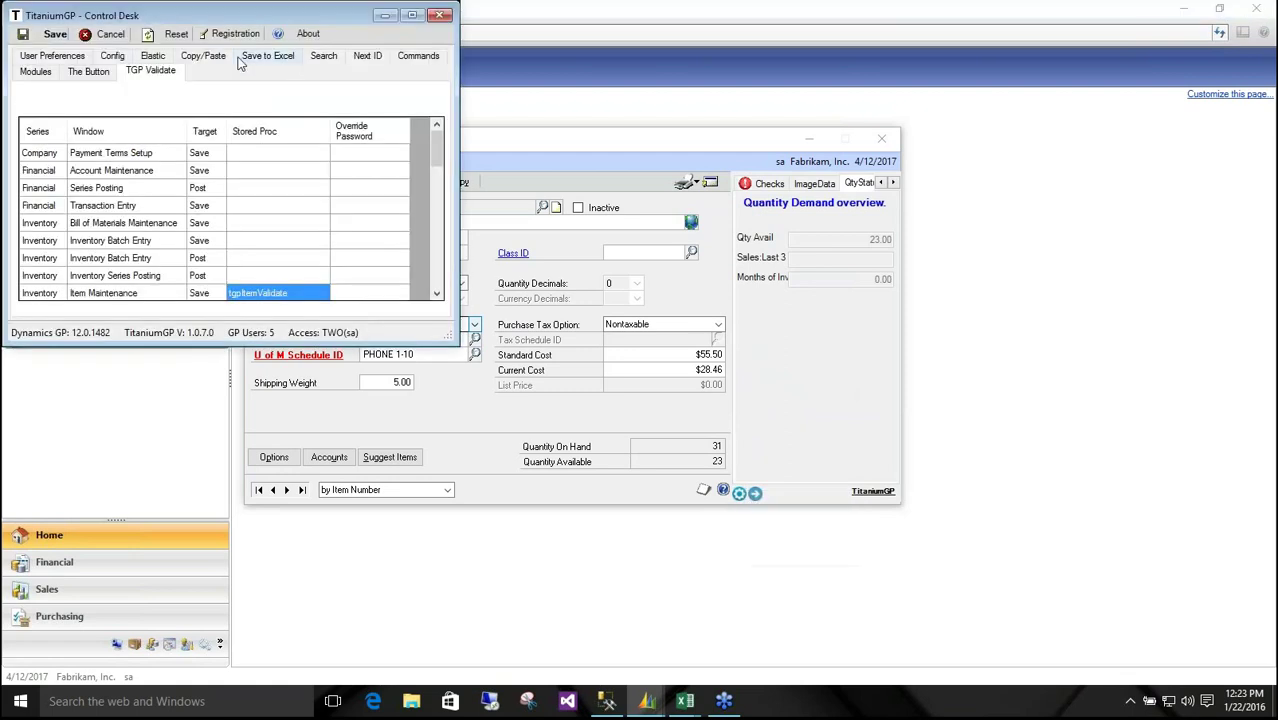
{"action": "left_click", "coordinate": [419, 58]}
{"action": "left_click", "coordinate": [90, 228]}
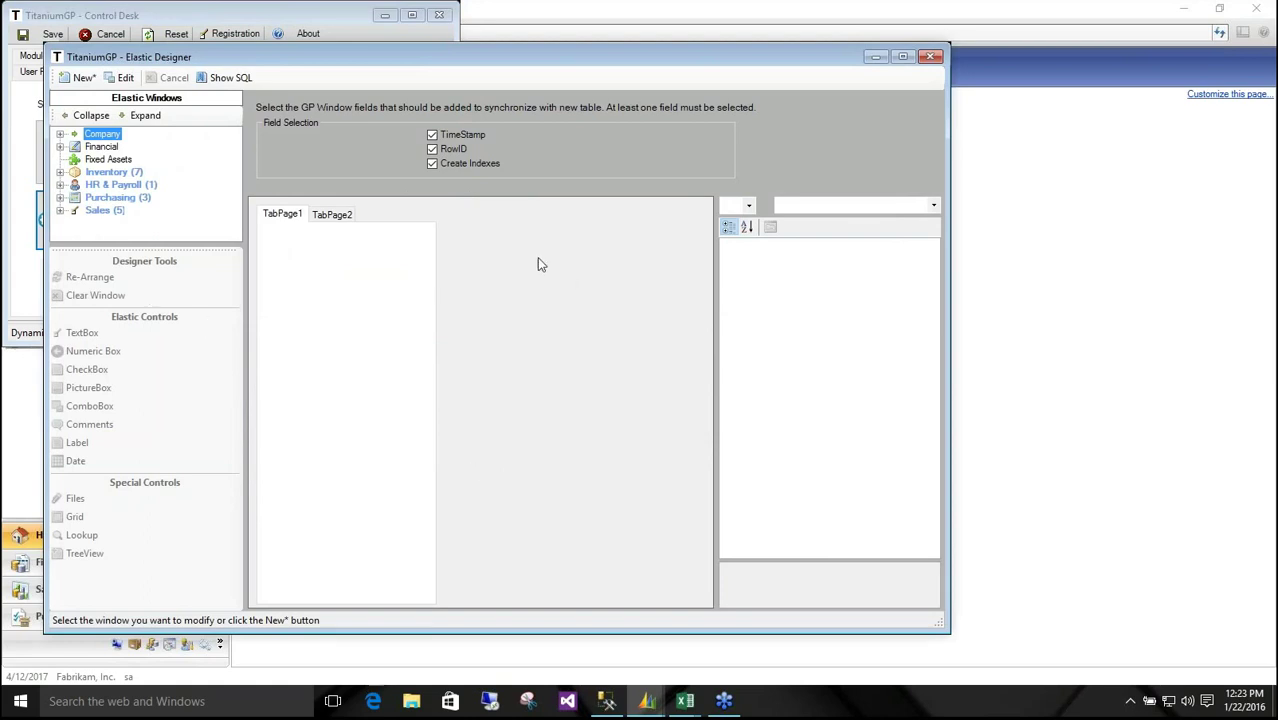
Step: Open the adv_ItemMaintenance_Additional elastic window, found under Item Maintenance in the Inventory group, for editing
{"action": "left_click", "coordinate": [60, 172]}
{"action": "left_click", "coordinate": [75, 160]}
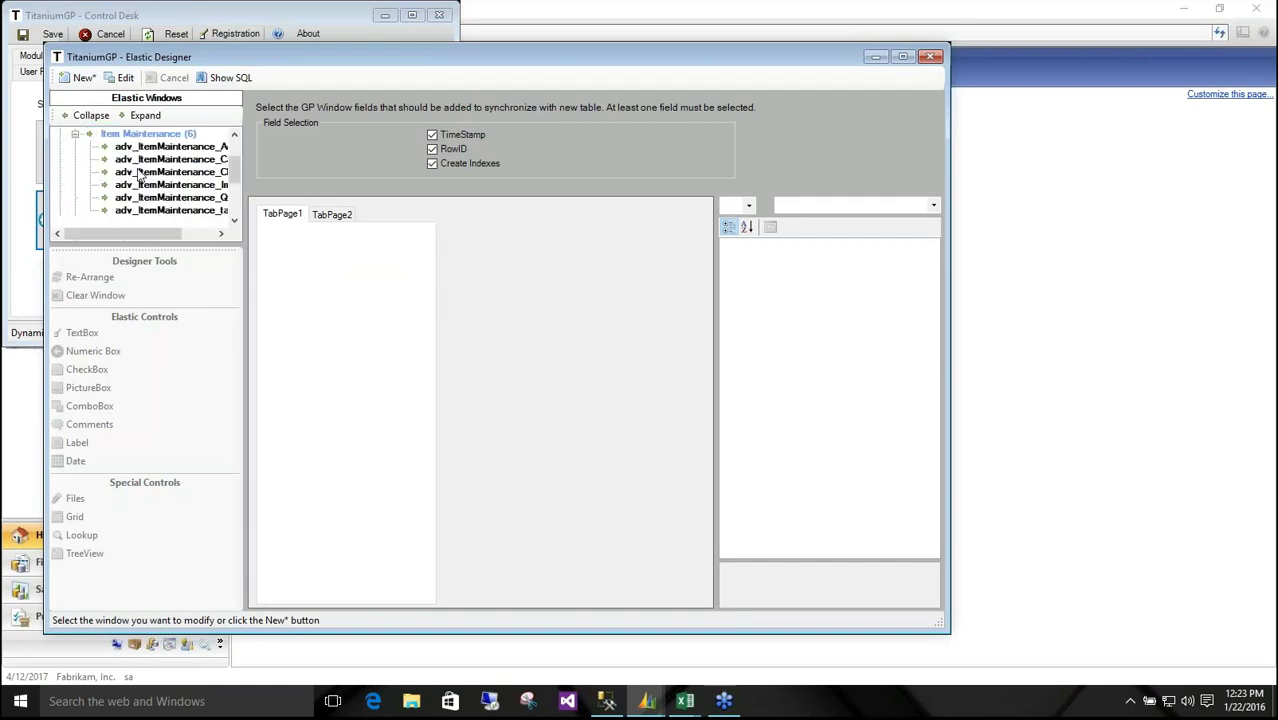
{"action": "left_click", "coordinate": [167, 150]}
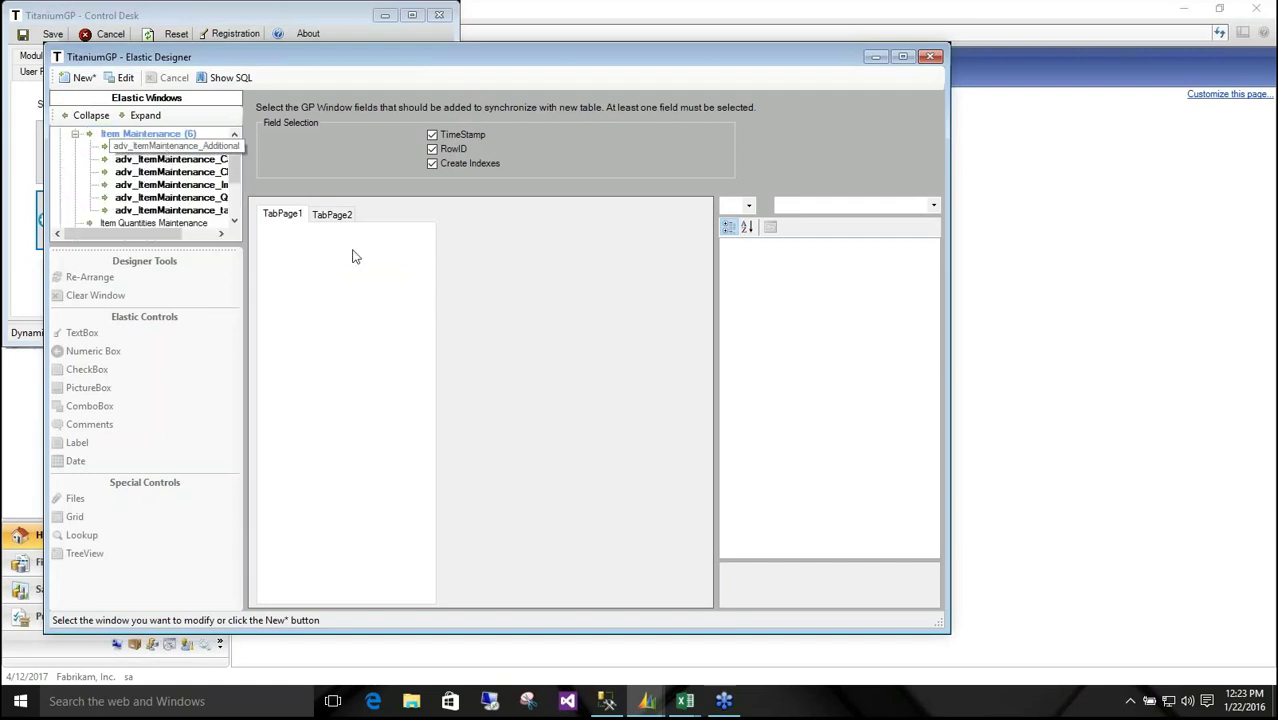
{"action": "left_click", "coordinate": [120, 77]}
Step: Add a TreeView control below the picture on the Additional tab and reposition the Code 25 and Picture fields
{"action": "left_click_drag", "start_coordinate": [352, 360], "coordinate": [353, 389]}
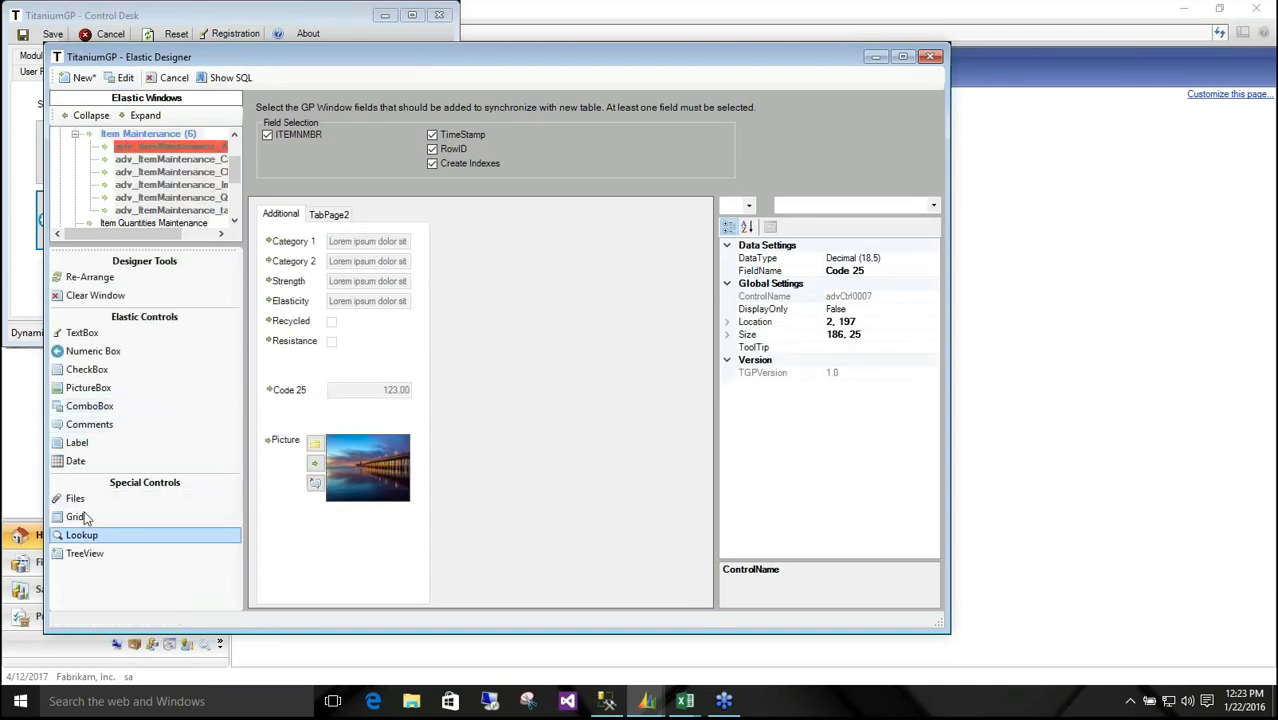
{"action": "left_click_drag", "start_coordinate": [115, 553], "coordinate": [276, 514]}
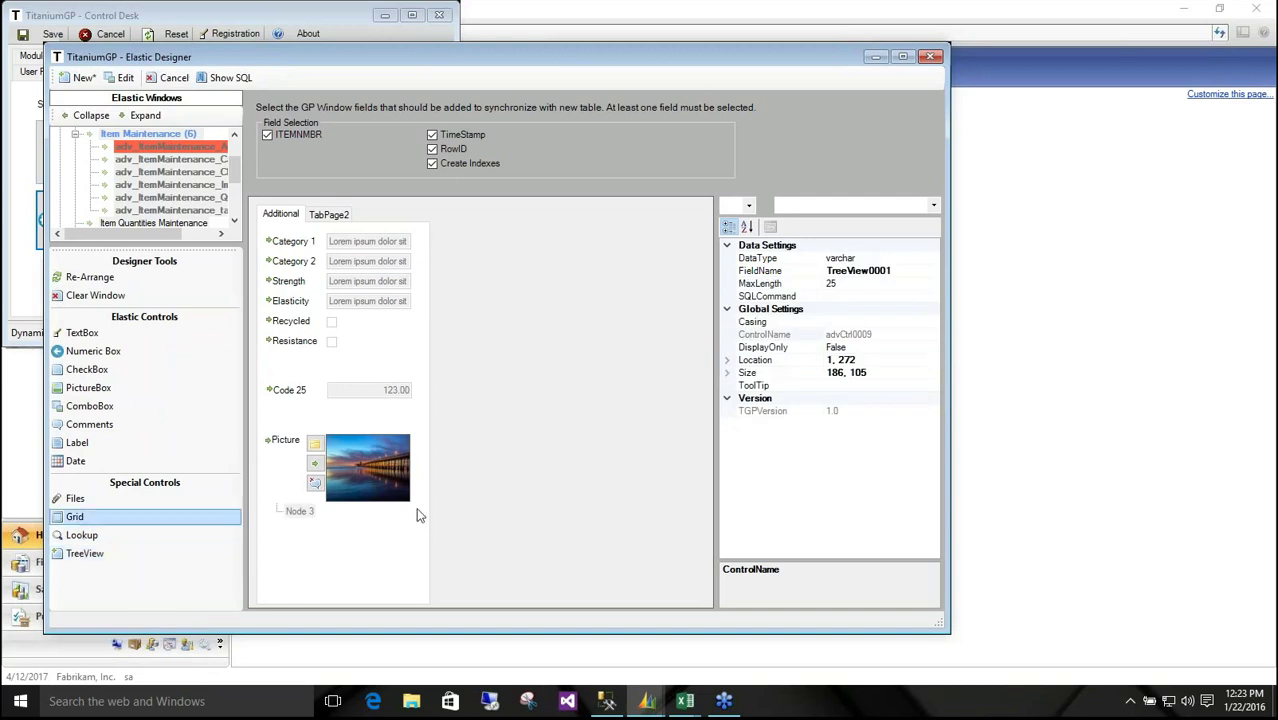
{"action": "left_click_drag", "start_coordinate": [366, 453], "coordinate": [368, 401]}
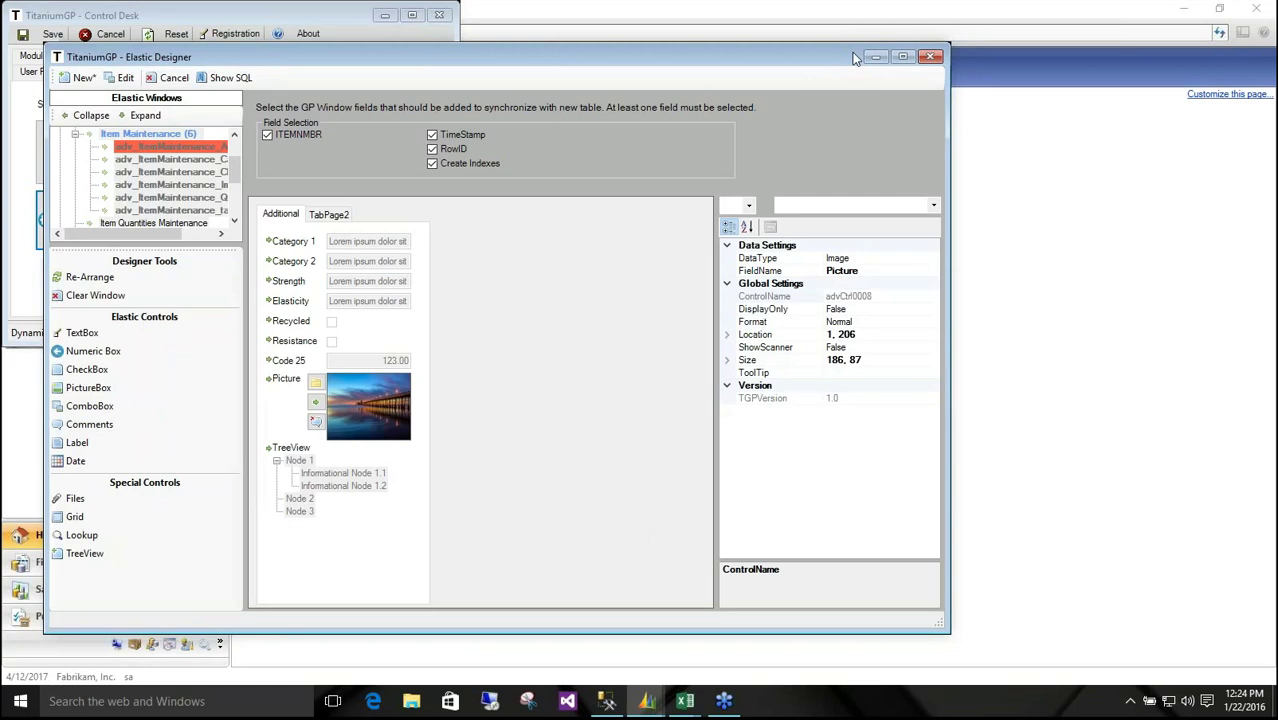
{"action": "left_click", "coordinate": [420, 271]}
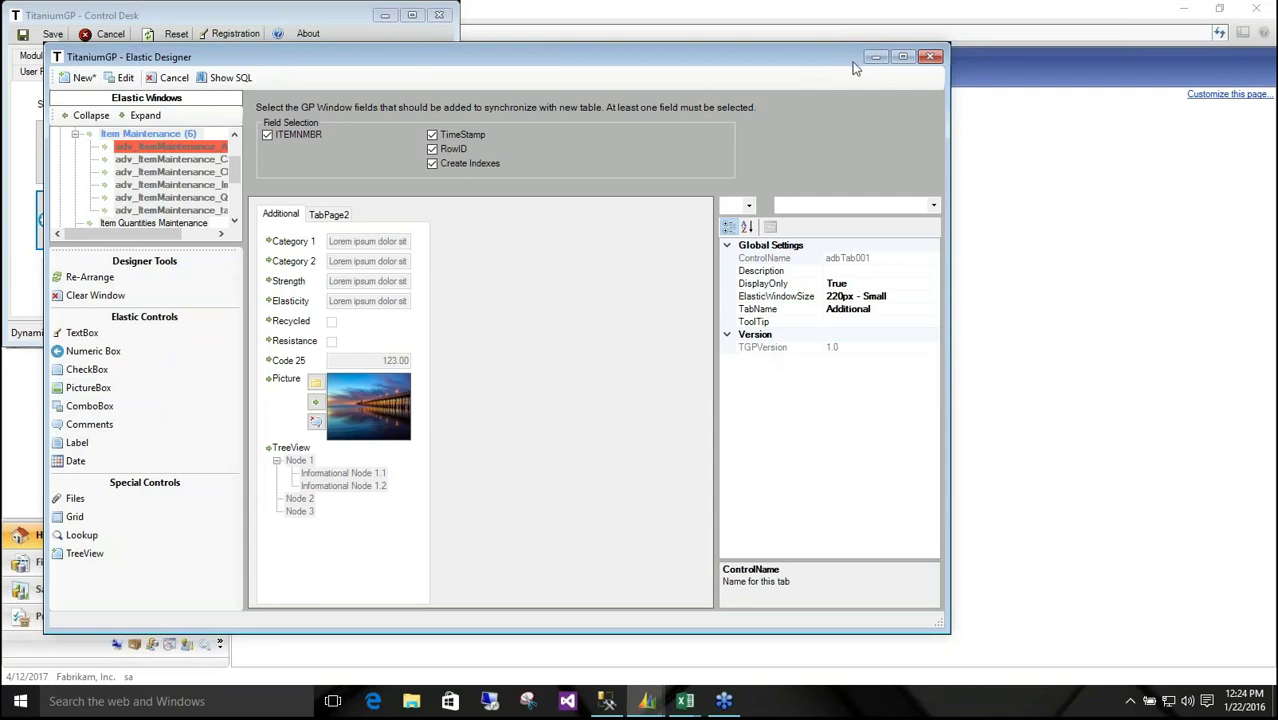
Step: Put away the Elastic Designer and Control Desk windows and go to the first item record in Item Maintenance
{"action": "left_click", "coordinate": [931, 56]}
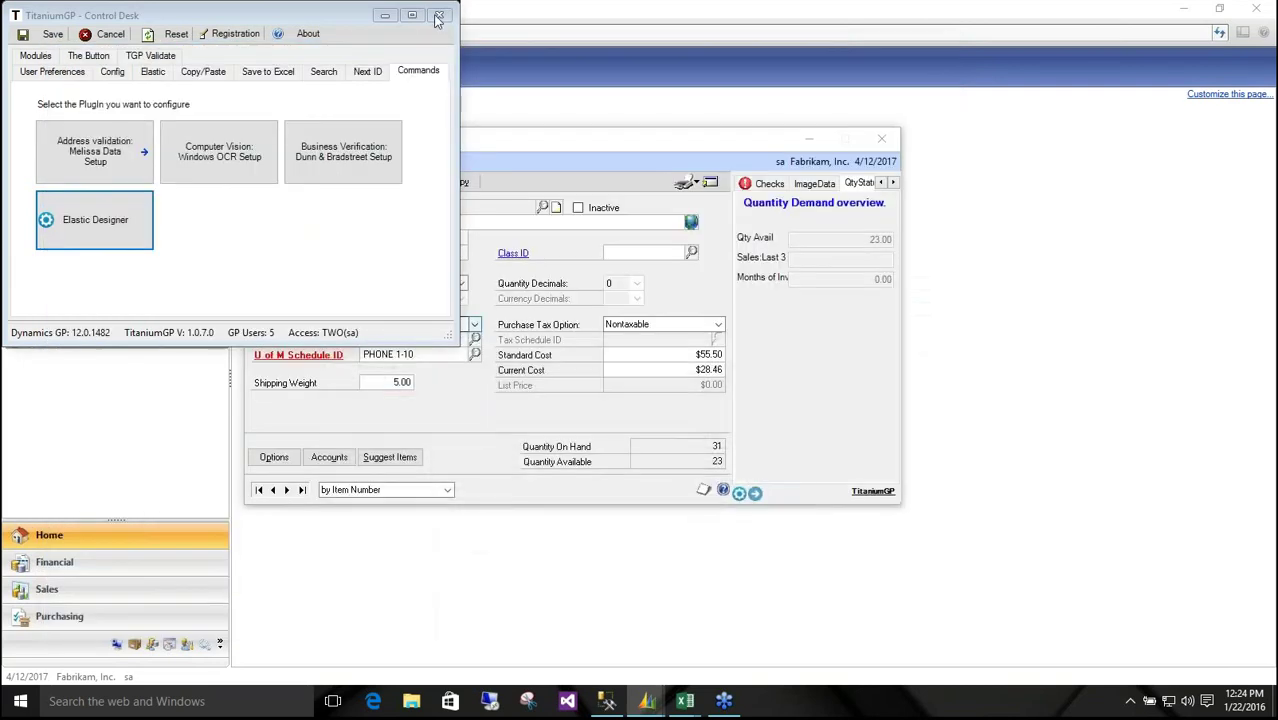
{"action": "left_click", "coordinate": [384, 15]}
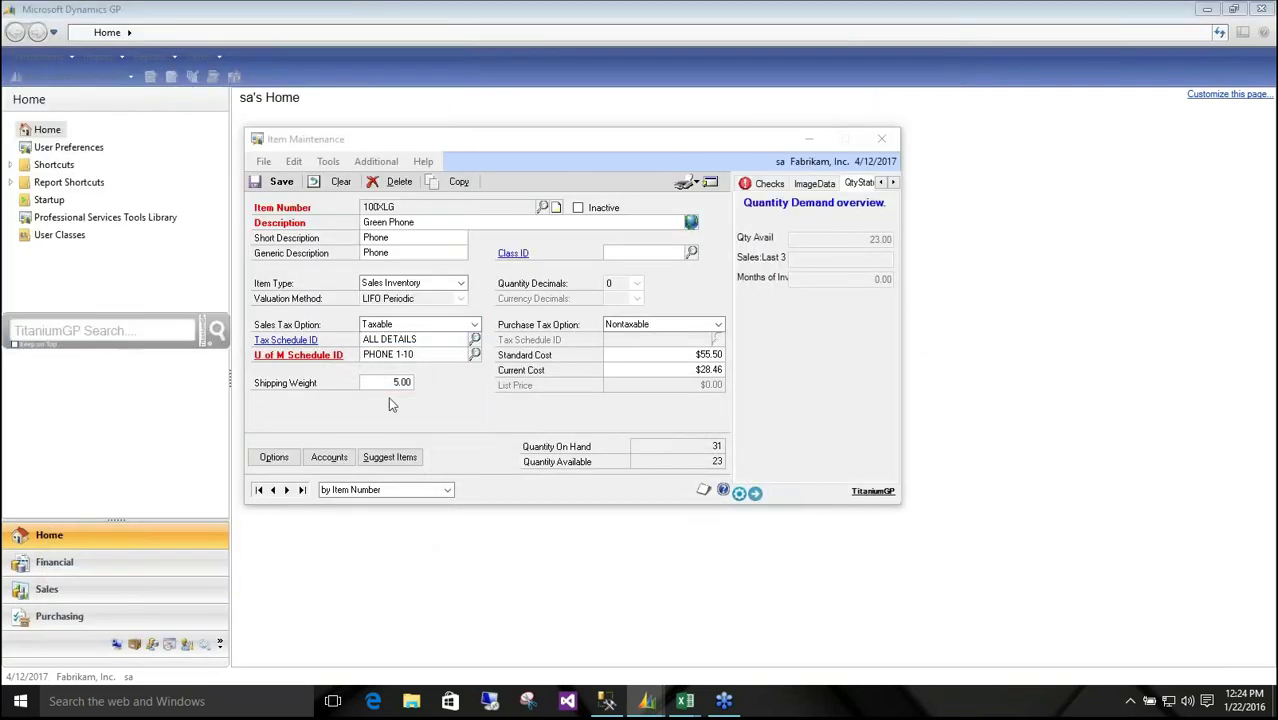
{"action": "left_click", "coordinate": [259, 490]}
{"action": "left_click", "coordinate": [583, 405]}
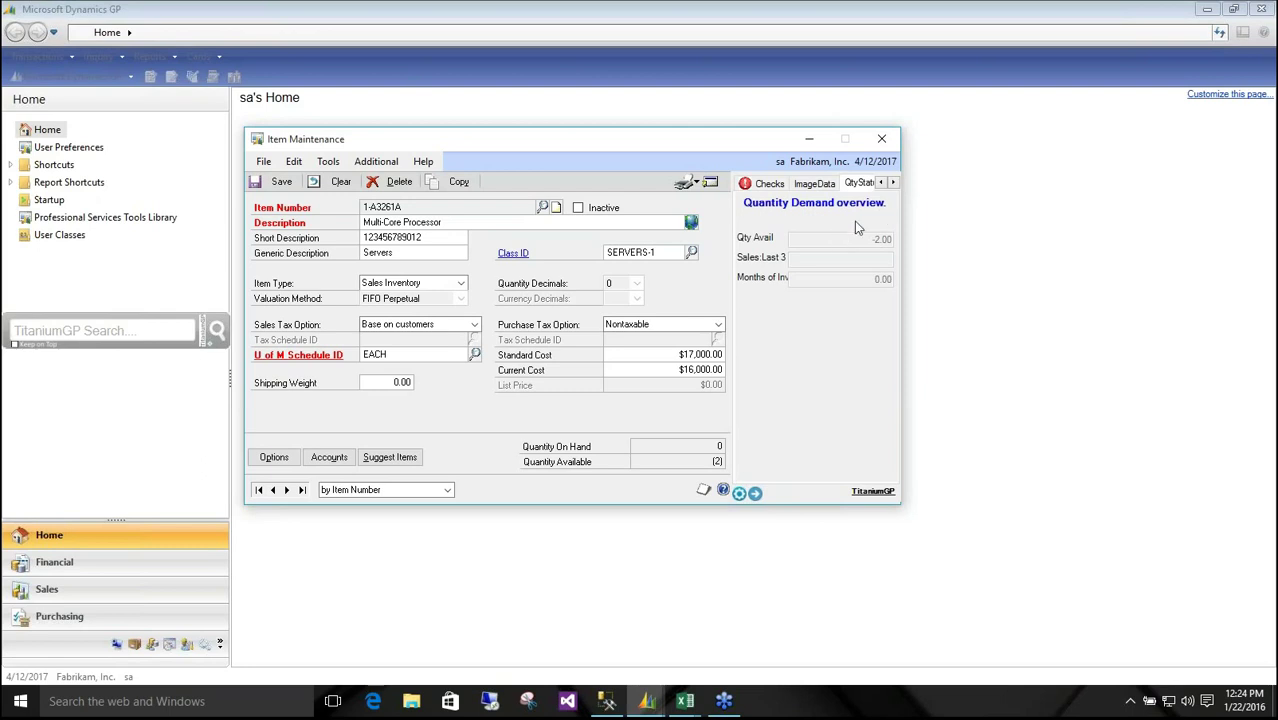
Step: Switch to SQL Server Management Studio and locate the dbo.adv_CustomerMaintenance_Additional table among the TWO database's tables
{"action": "left_click", "coordinate": [606, 703]}
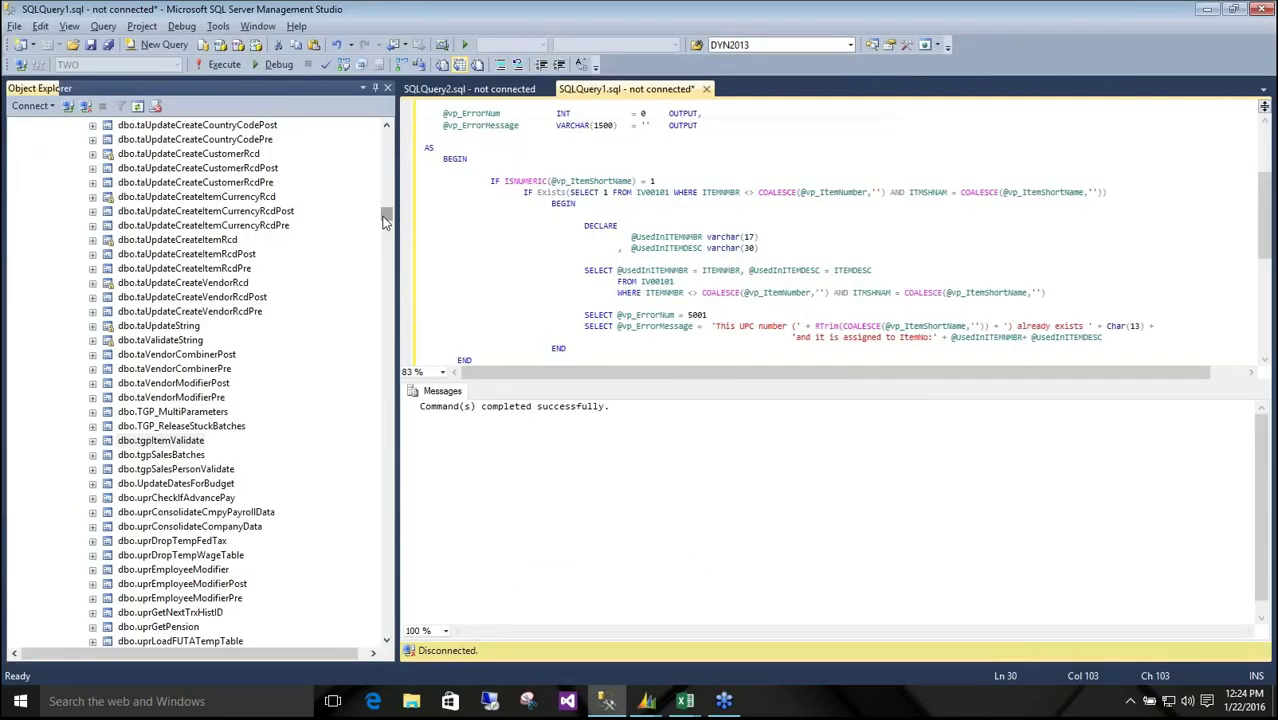
{"action": "left_click_drag", "start_coordinate": [385, 221], "coordinate": [385, 139]}
{"action": "left_click", "coordinate": [77, 454]}
{"action": "left_click", "coordinate": [62, 440]}
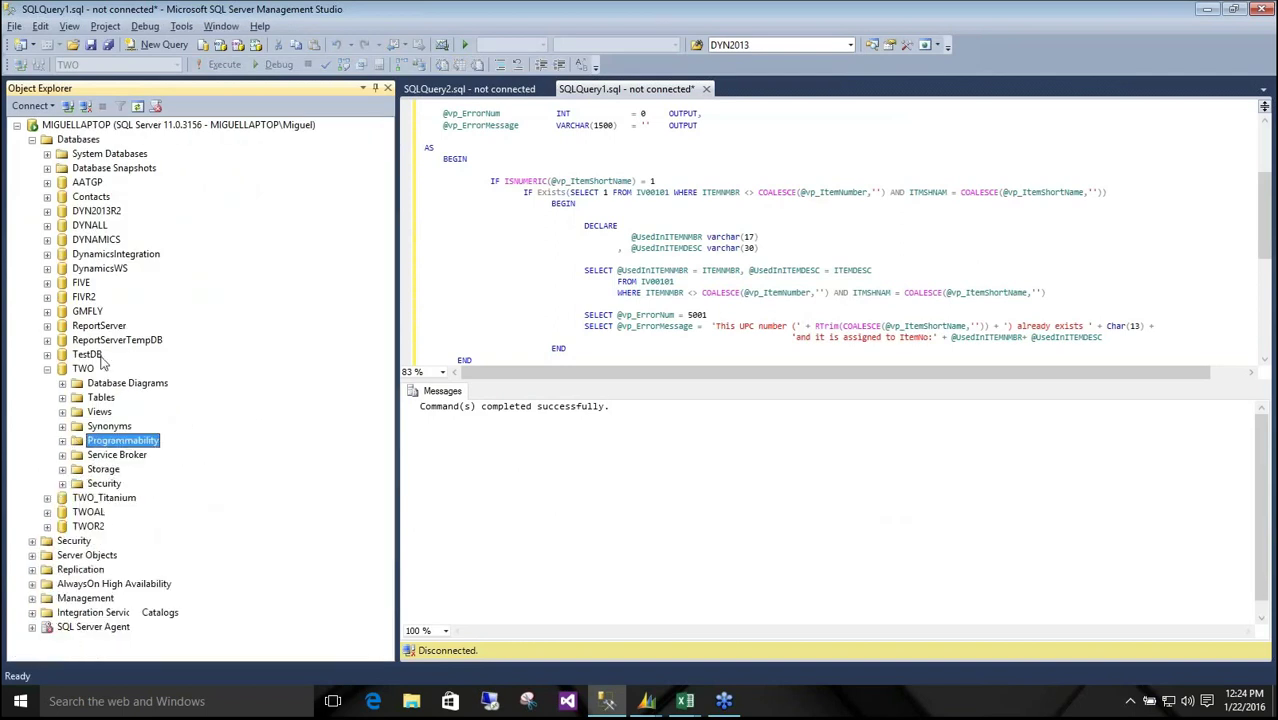
{"action": "key", "text": "Left"}
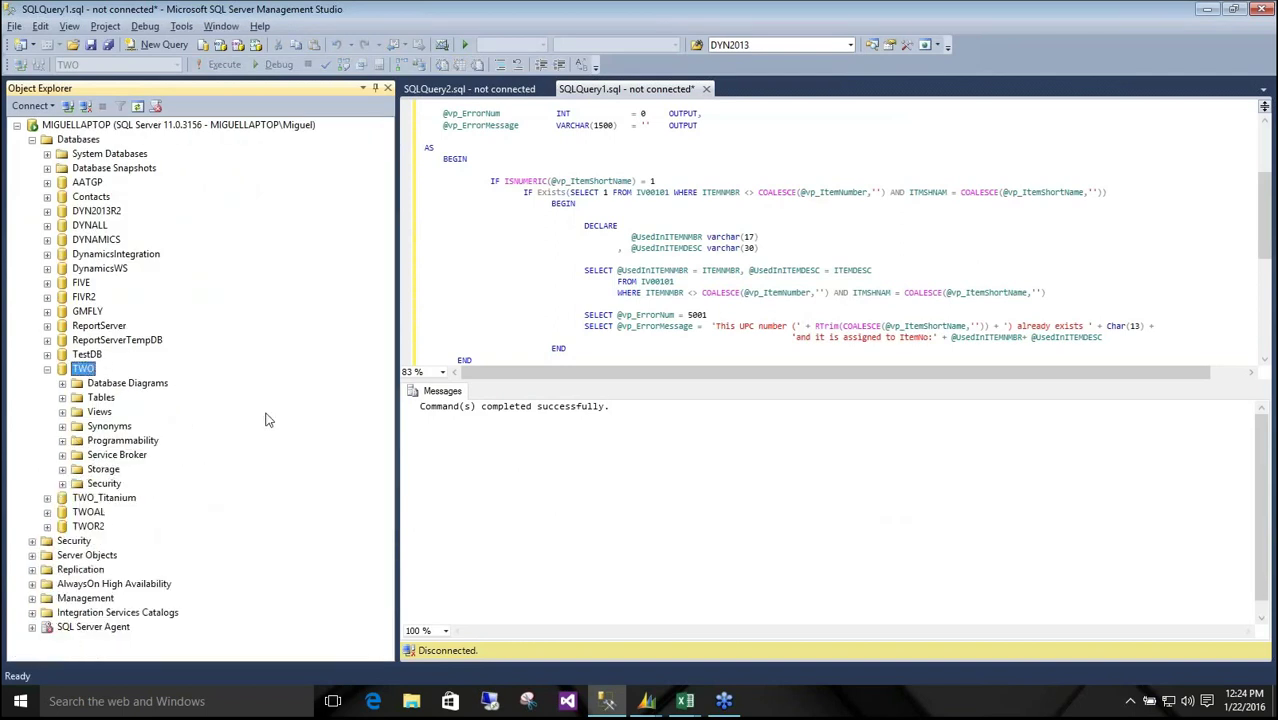
{"action": "left_click", "coordinate": [62, 398]}
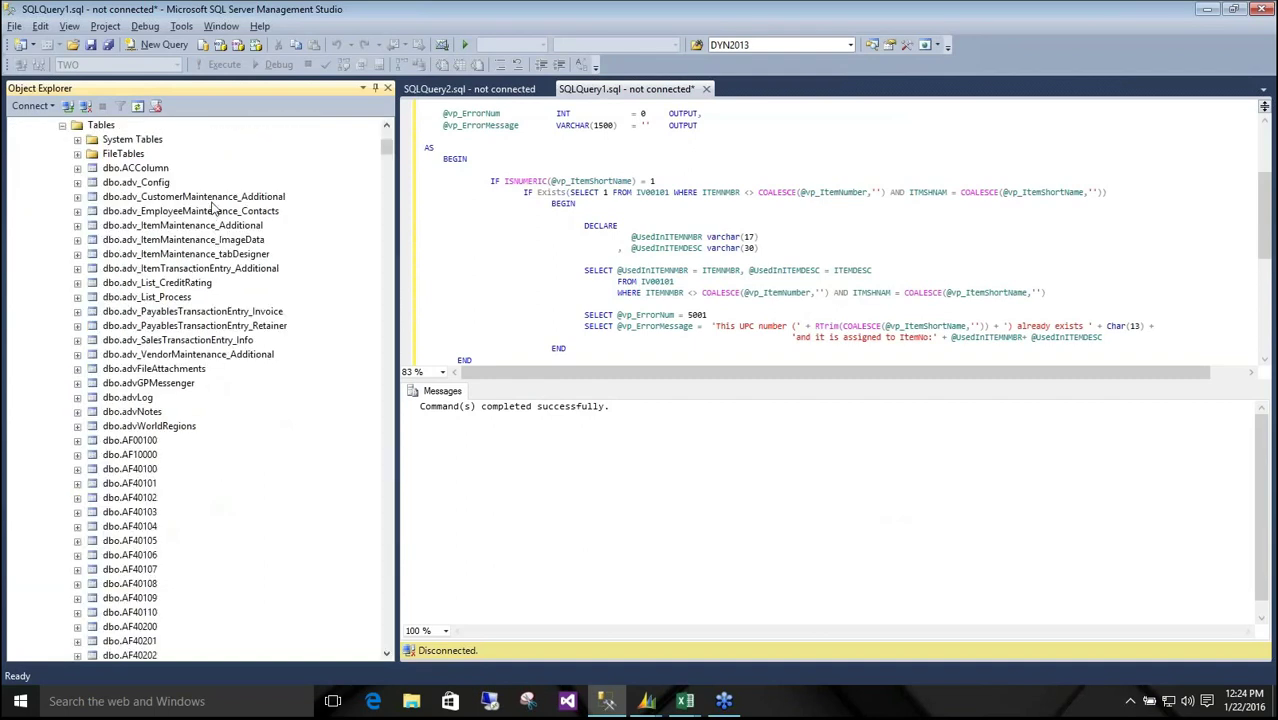
{"action": "left_click", "coordinate": [212, 198]}
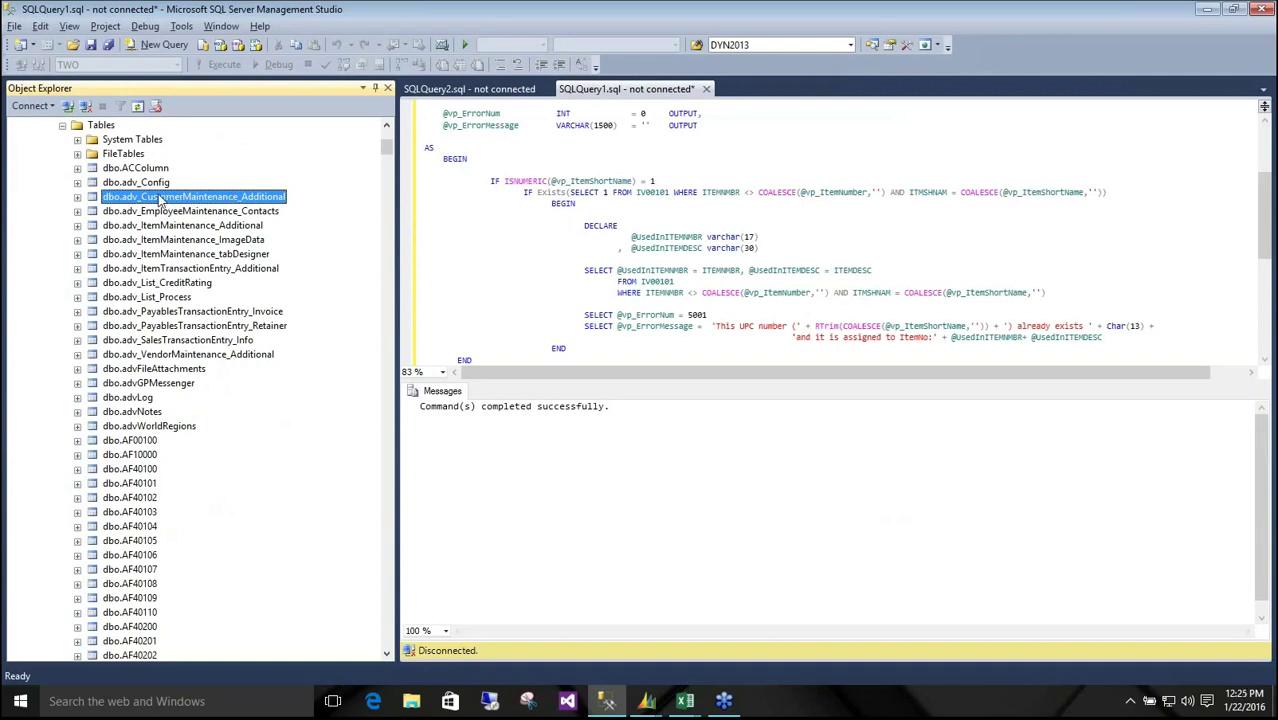
Step: Switch to Microsoft Dynamics GP, launch Customer Maintenance from the TitaniumGP search with CSC, and show its tgp-Elastic Windows
{"action": "left_click", "coordinate": [653, 706]}
{"action": "left_click", "coordinate": [541, 635]}
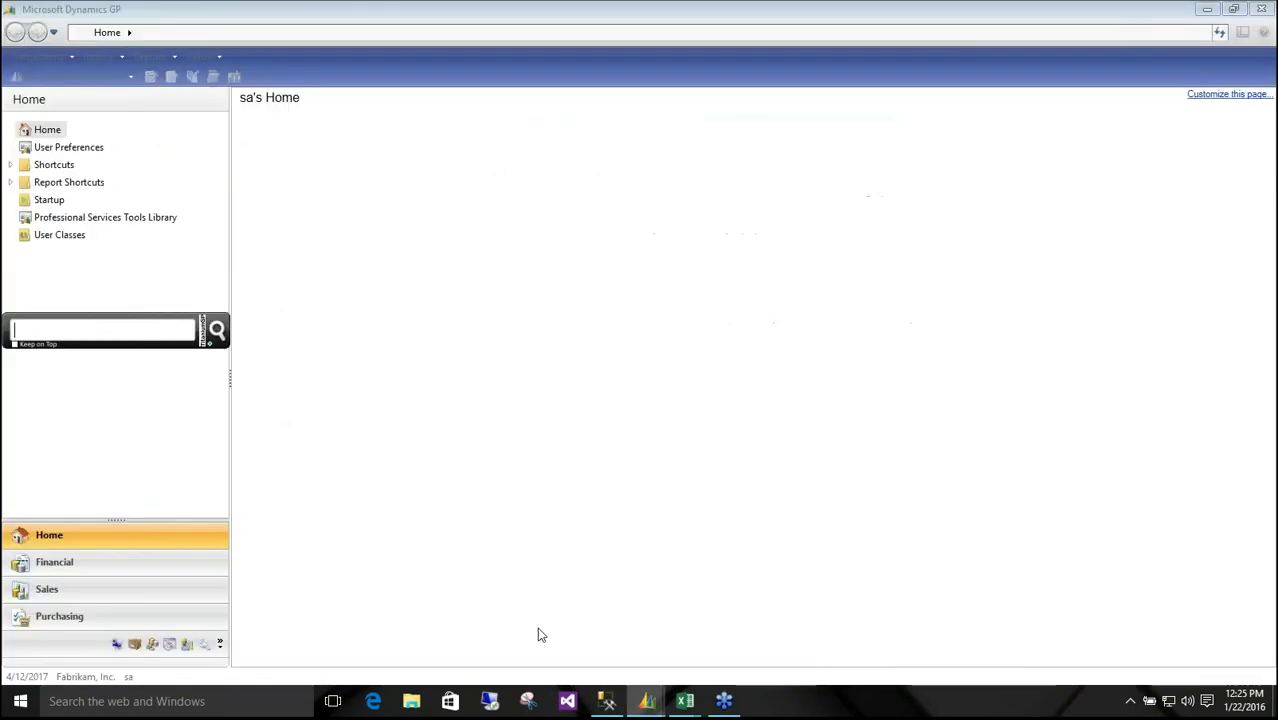
{"action": "type", "text": "CSC"}
{"action": "key", "text": "Return"}
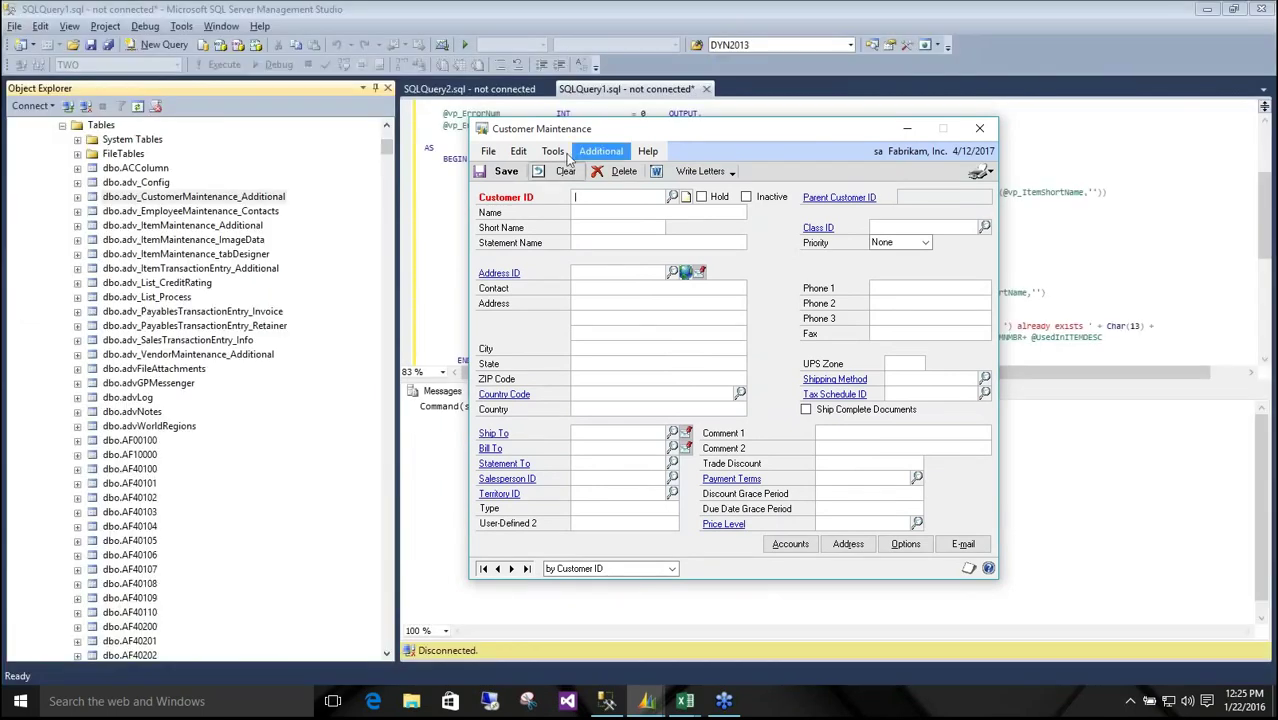
{"action": "left_click", "coordinate": [605, 152]}
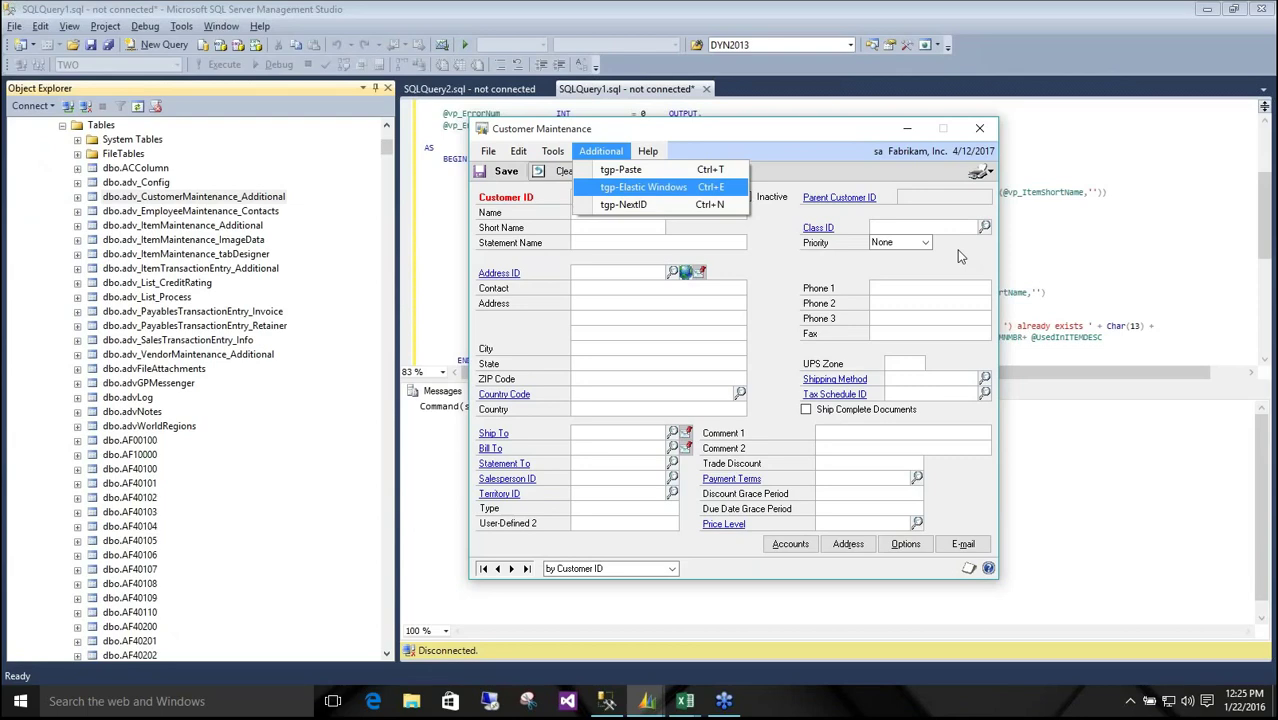
Step: Compare the columns of adv_CustomerMaintenance_Additional with Customer Maintenance's Additional fields, then close the Customer Maintenance window
{"action": "double_click", "coordinate": [92, 200]}
{"action": "left_click", "coordinate": [92, 211]}
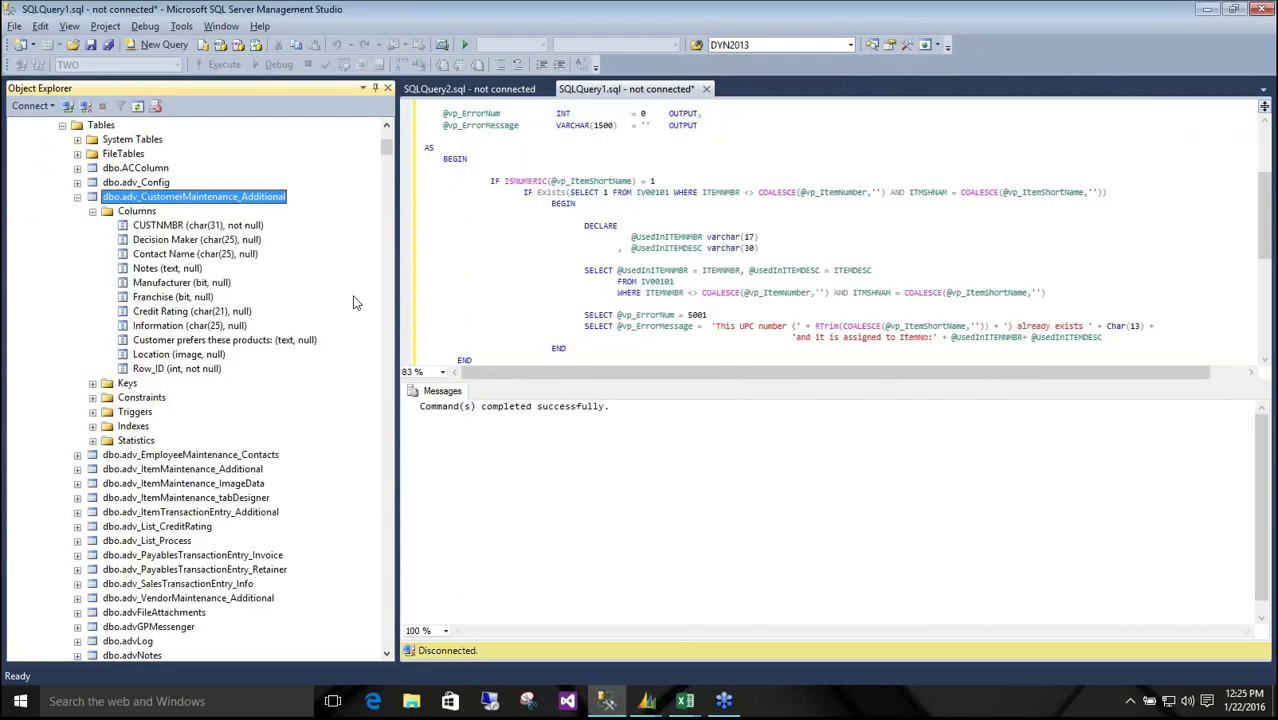
{"action": "key", "text": "alt+Tab"}
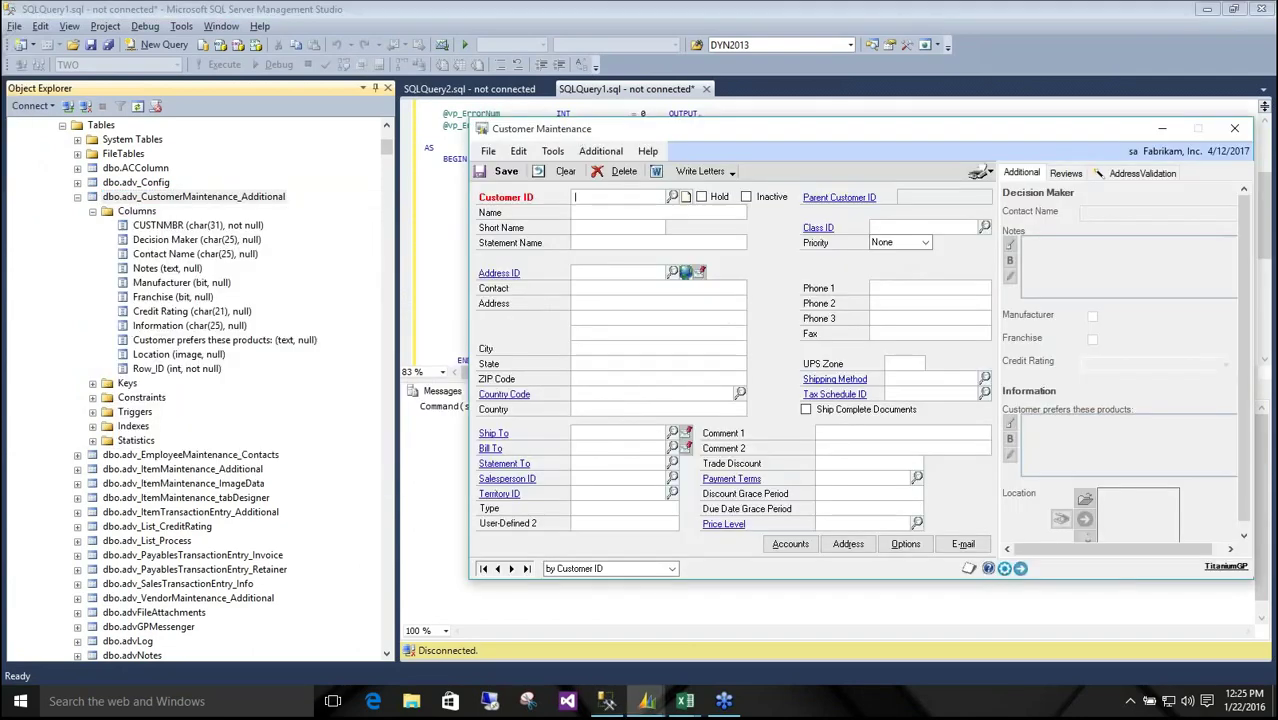
{"action": "left_click", "coordinate": [196, 260]}
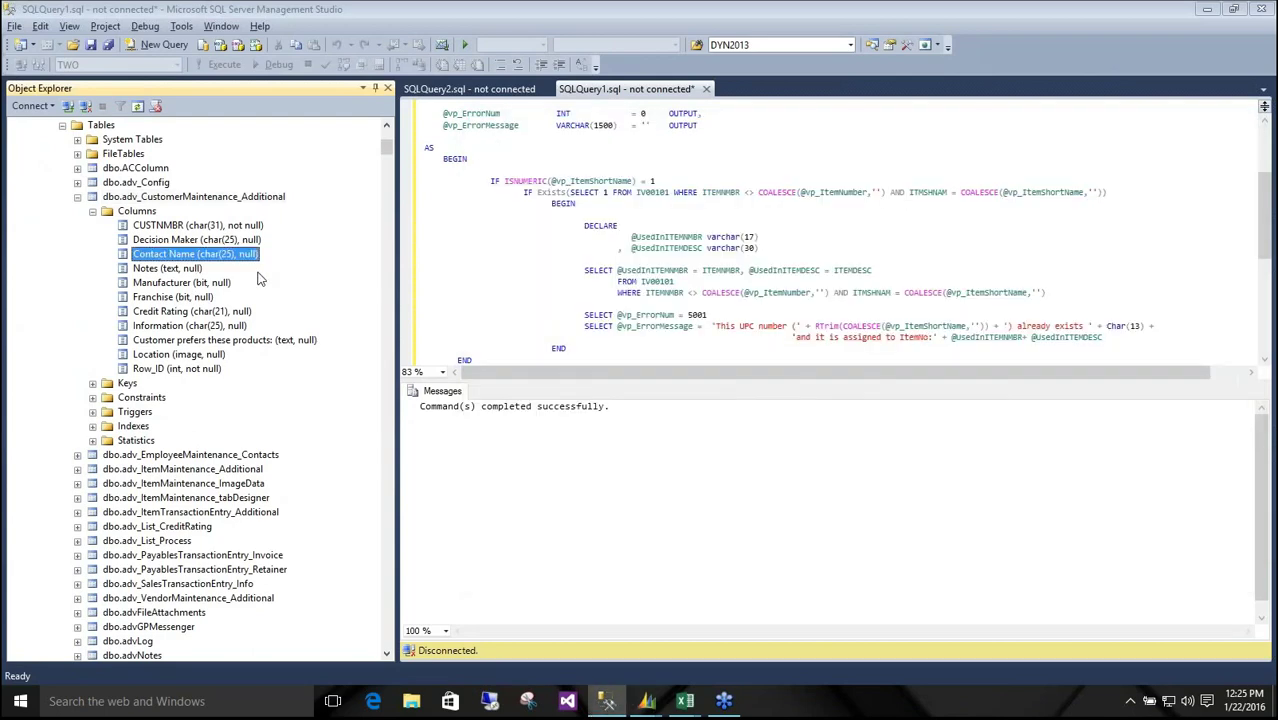
{"action": "key", "text": "alt+Tab"}
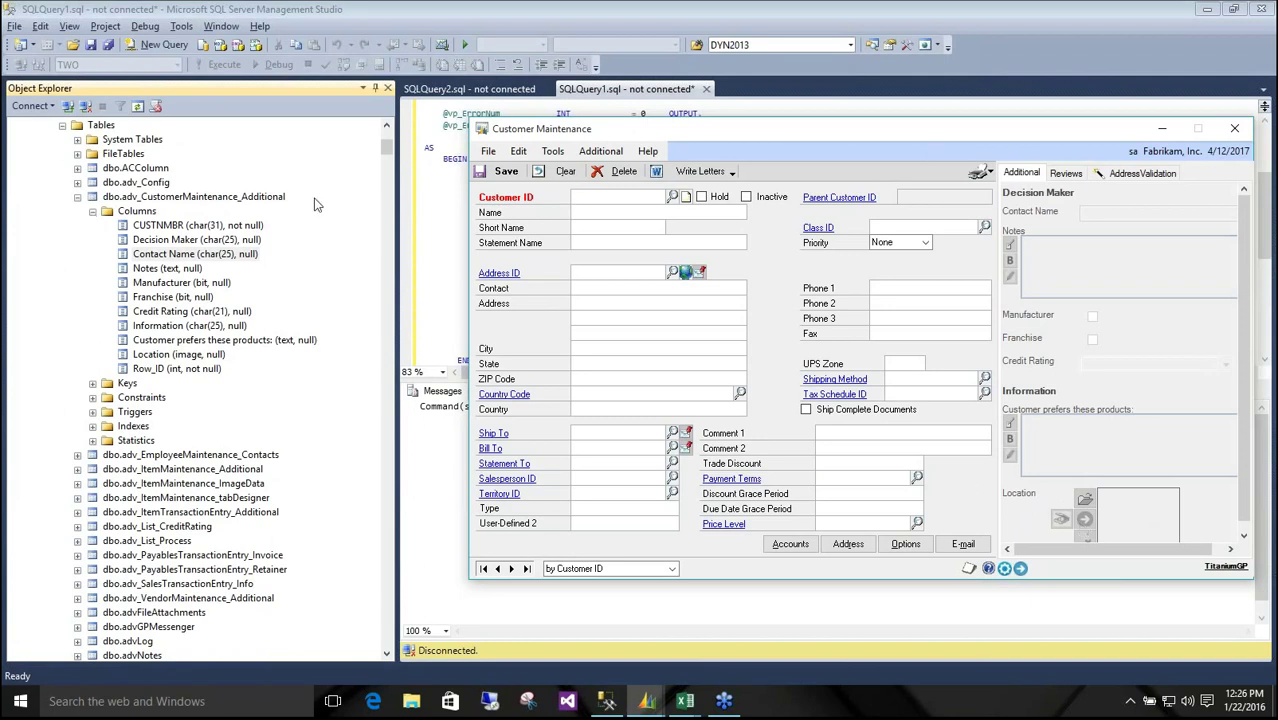
{"action": "scroll", "coordinate": [248, 207], "scroll_direction": "up", "scroll_amount": 2}
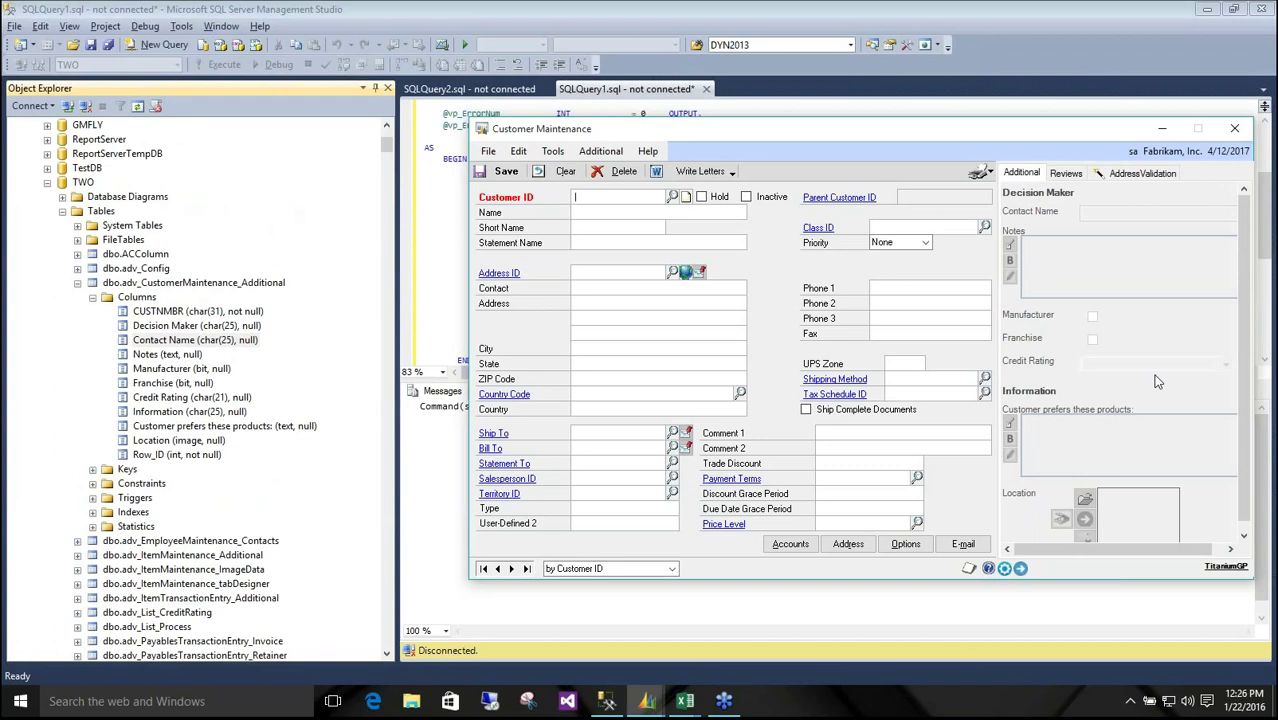
{"action": "left_click", "coordinate": [1234, 128]}
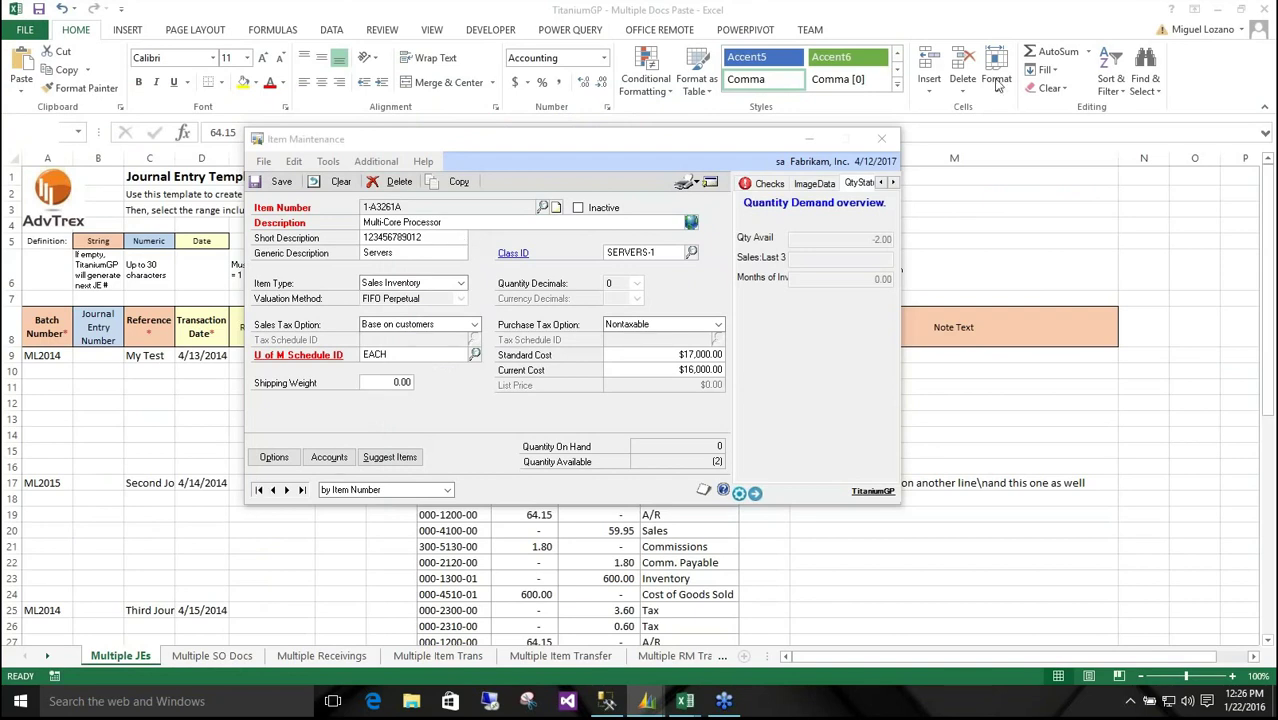
Step: Clear Excel off the screen, read the TGP Validate message for item 1-A3261A beside the item's fields, and acknowledge it
{"action": "left_click", "coordinate": [1220, 10]}
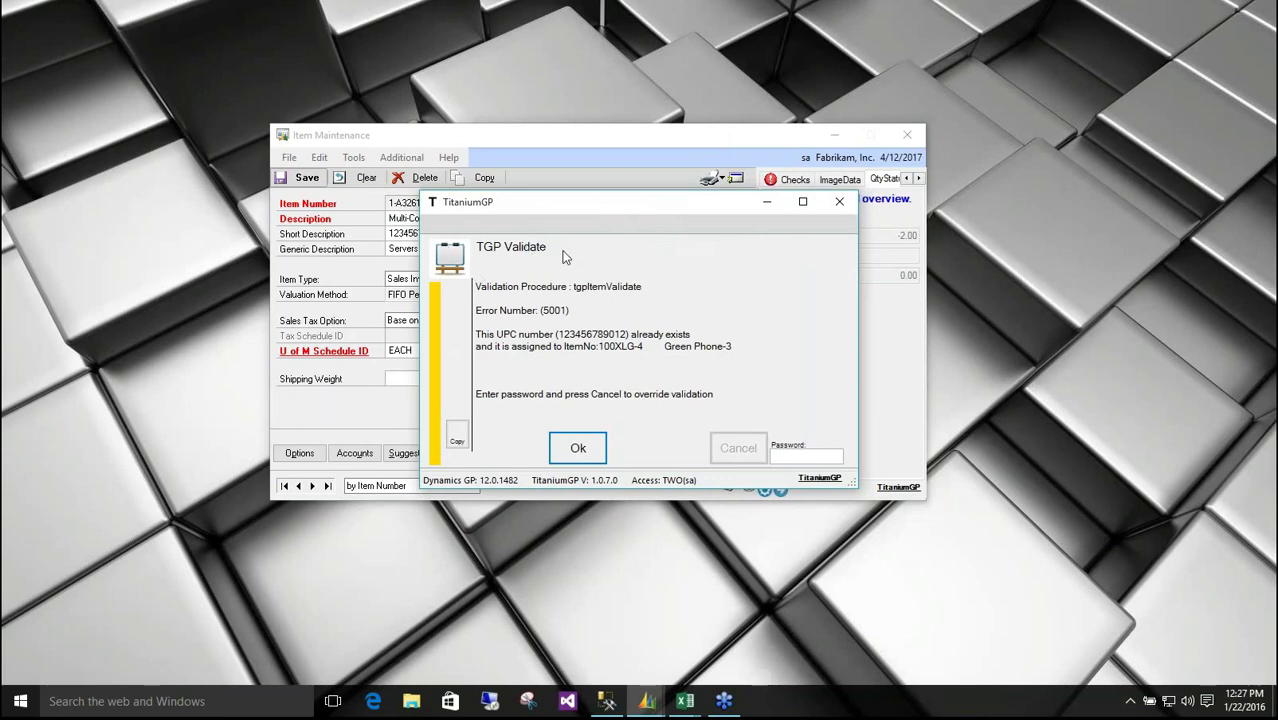
{"action": "left_click_drag", "start_coordinate": [477, 287], "coordinate": [728, 385]}
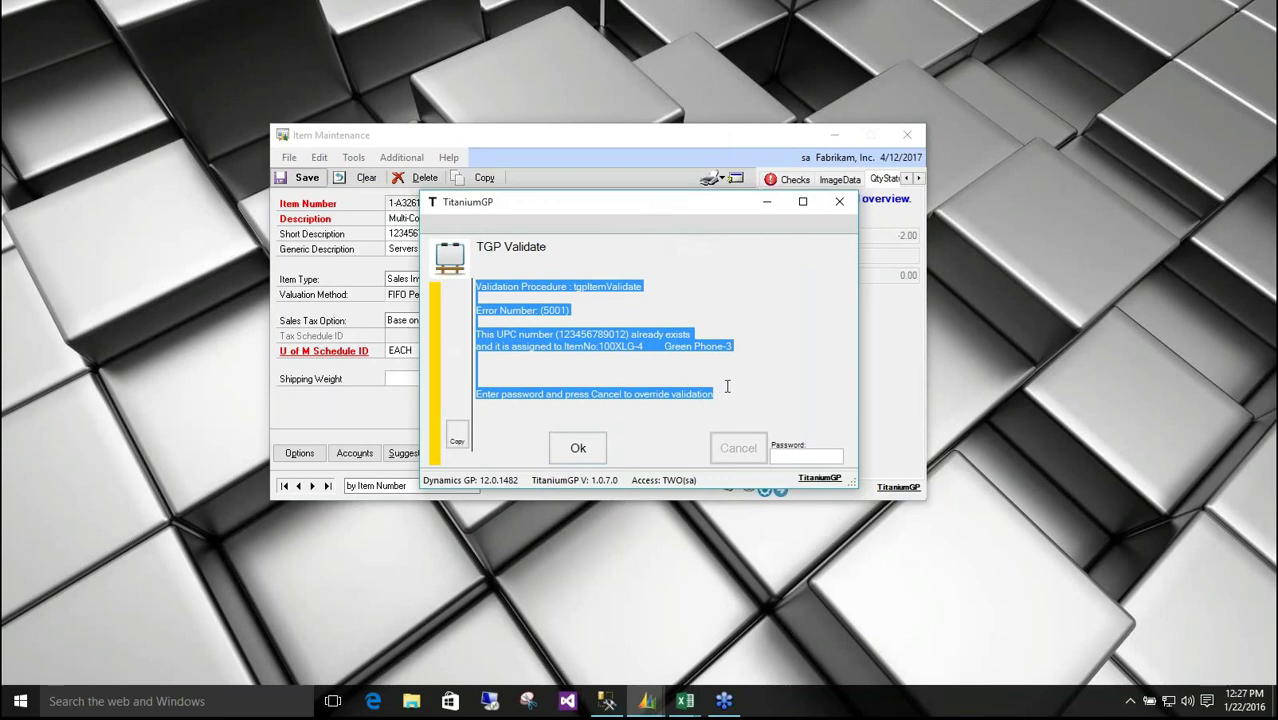
{"action": "left_click", "coordinate": [728, 385]}
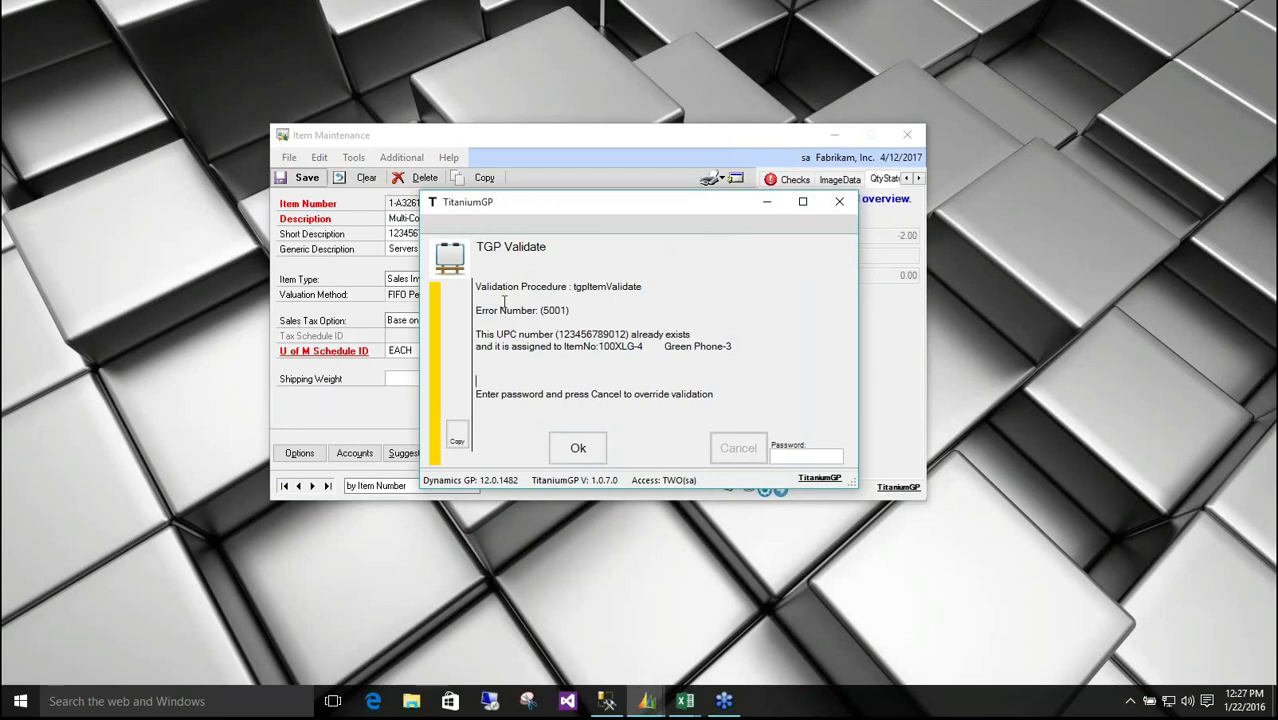
{"action": "left_click_drag", "start_coordinate": [476, 334], "coordinate": [590, 332]}
{"action": "left_click", "coordinate": [586, 333]}
{"action": "left_click_drag", "start_coordinate": [674, 202], "coordinate": [836, 197]}
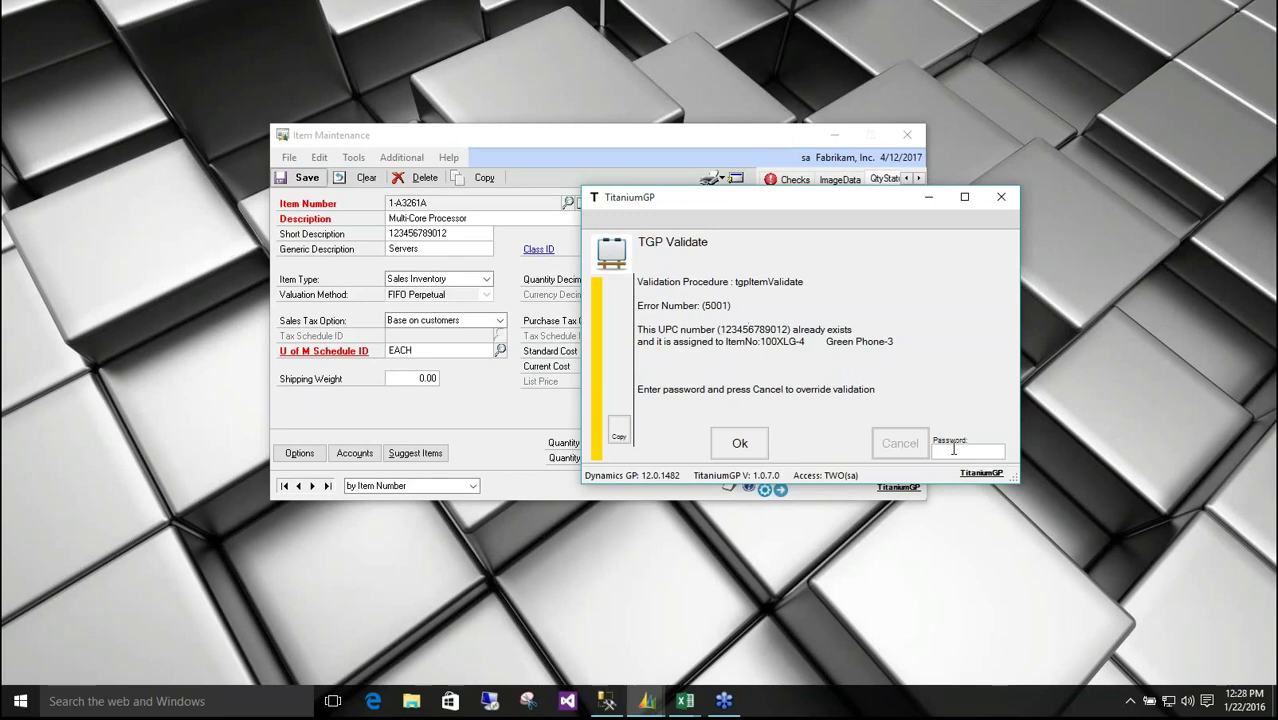
{"action": "left_click", "coordinate": [740, 446]}
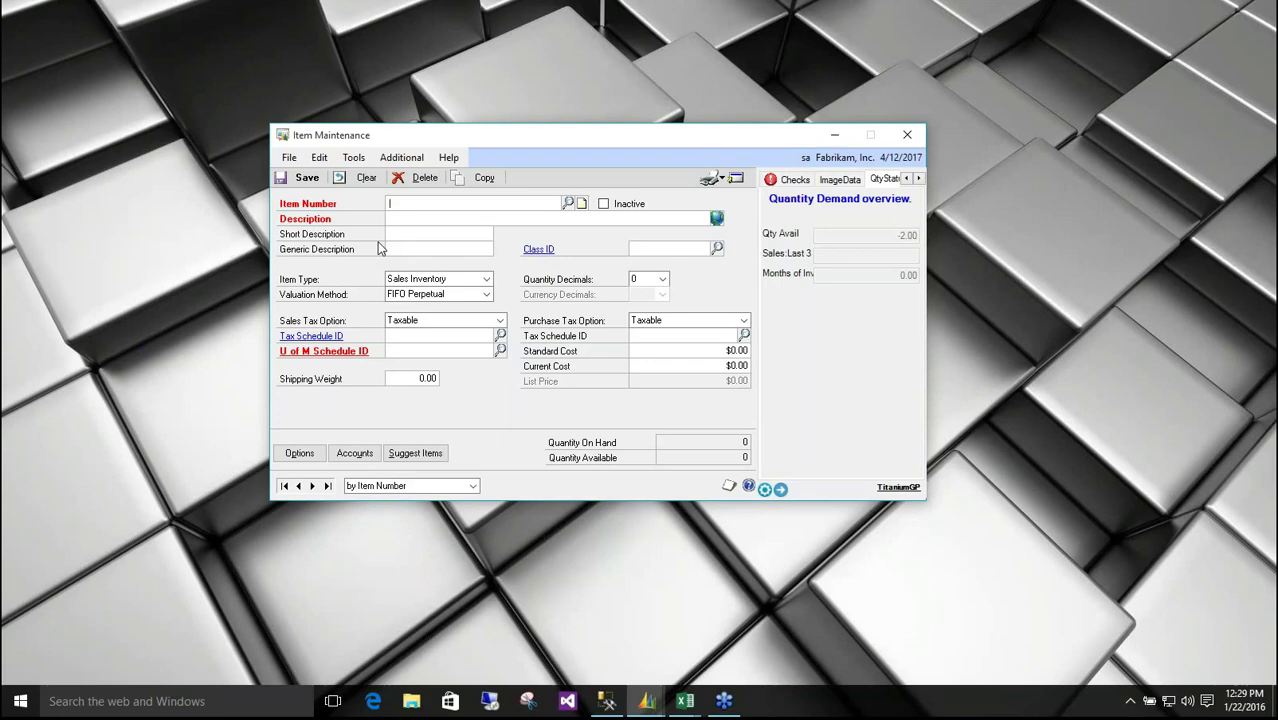
Step: Close the Item Maintenance, TitaniumGP Control Desk and Elastic Designer windows and bring up the main Microsoft Dynamics GP window
{"action": "left_click", "coordinate": [907, 135]}
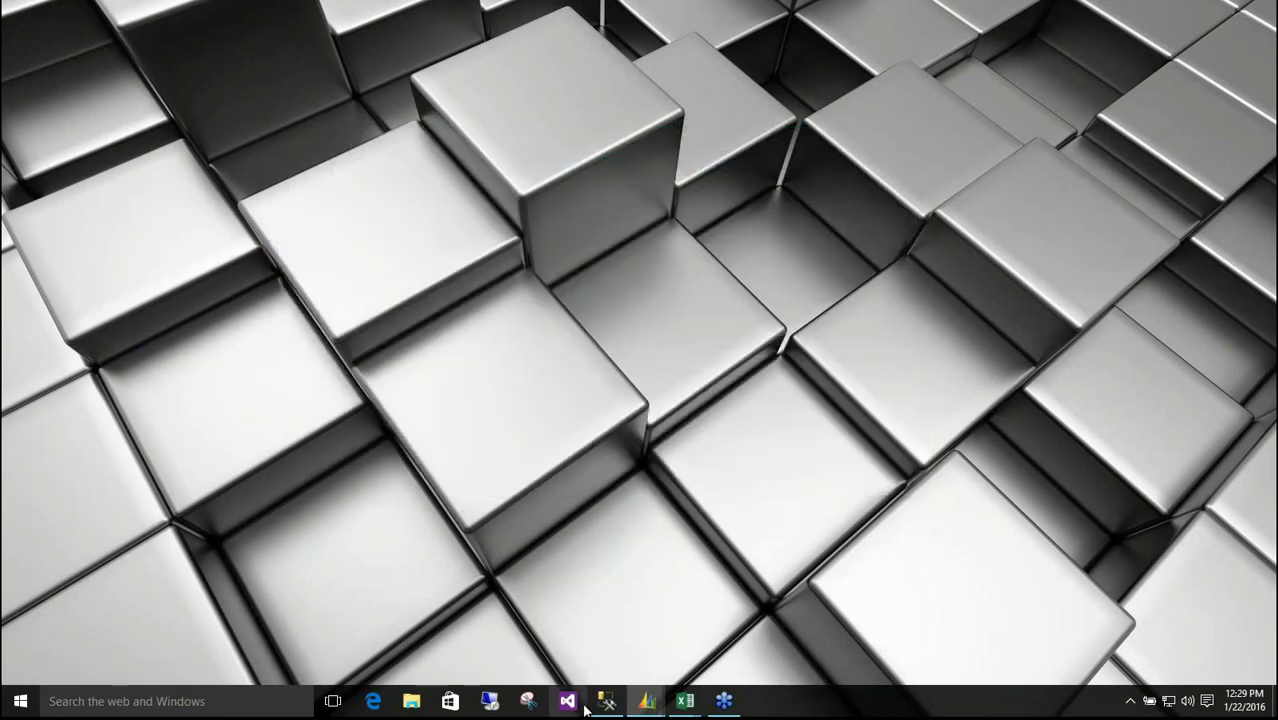
{"action": "mouse_move", "coordinate": [647, 701]}
{"action": "mouse_move", "coordinate": [670, 628]}
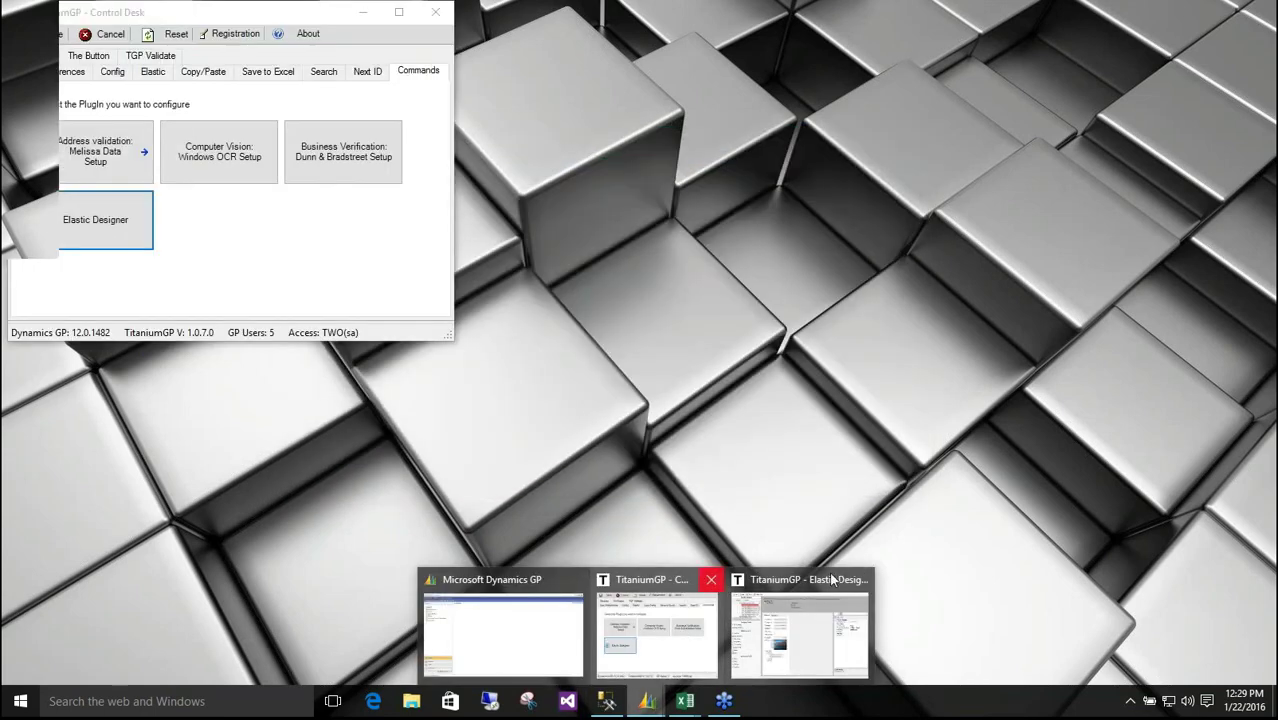
{"action": "left_click", "coordinate": [710, 581]}
{"action": "left_click", "coordinate": [792, 583]}
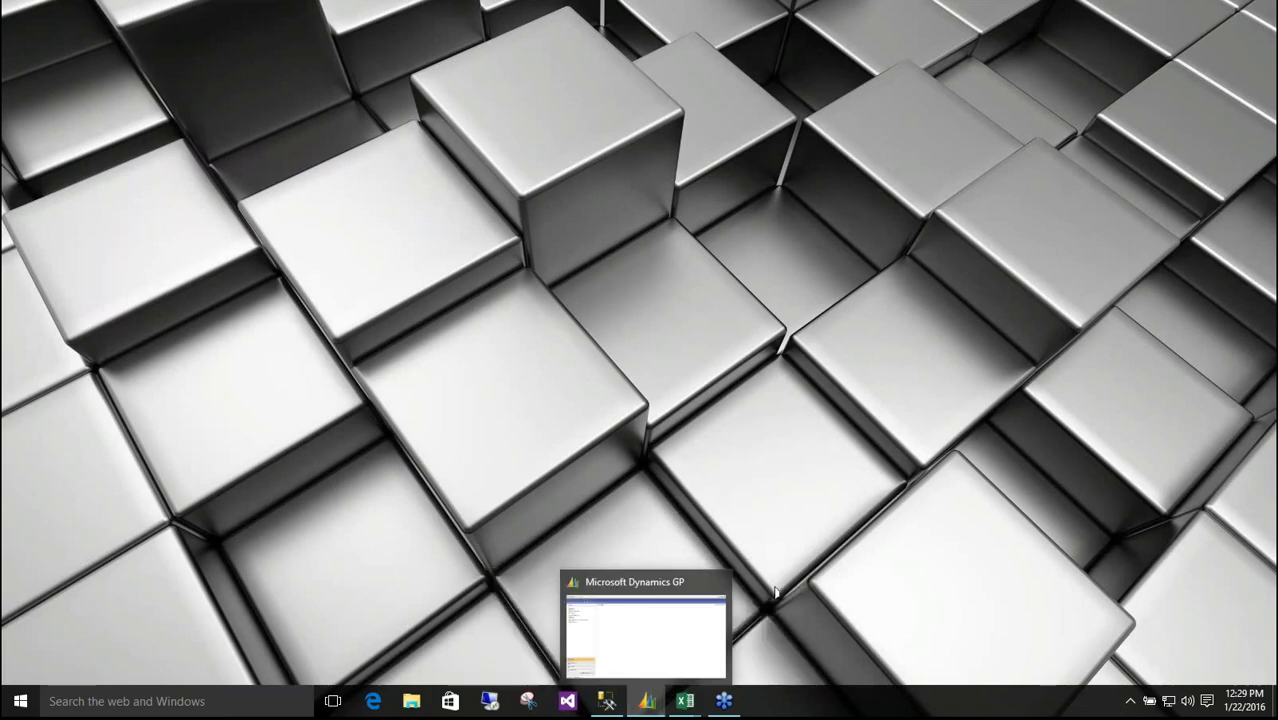
{"action": "left_click", "coordinate": [656, 624]}
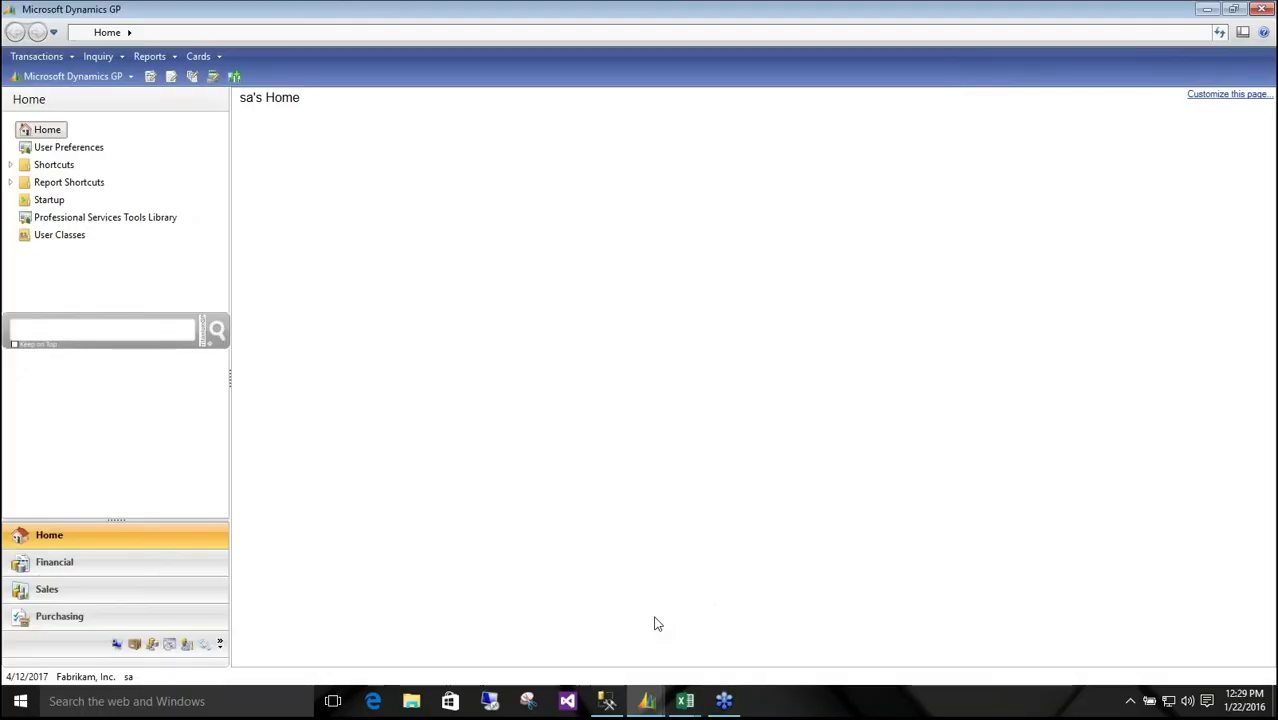
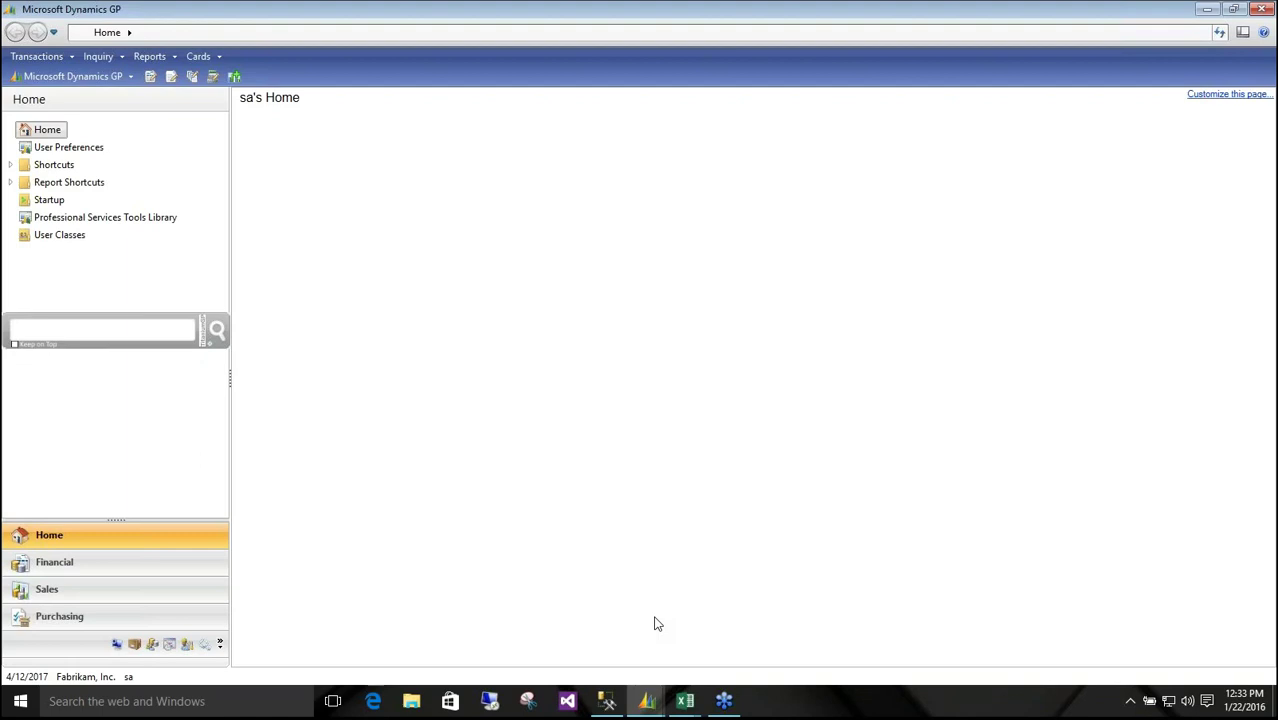
Step: Launch Titanium Execute by entering run in the TitaniumGP search
{"action": "left_click", "coordinate": [200, 56]}
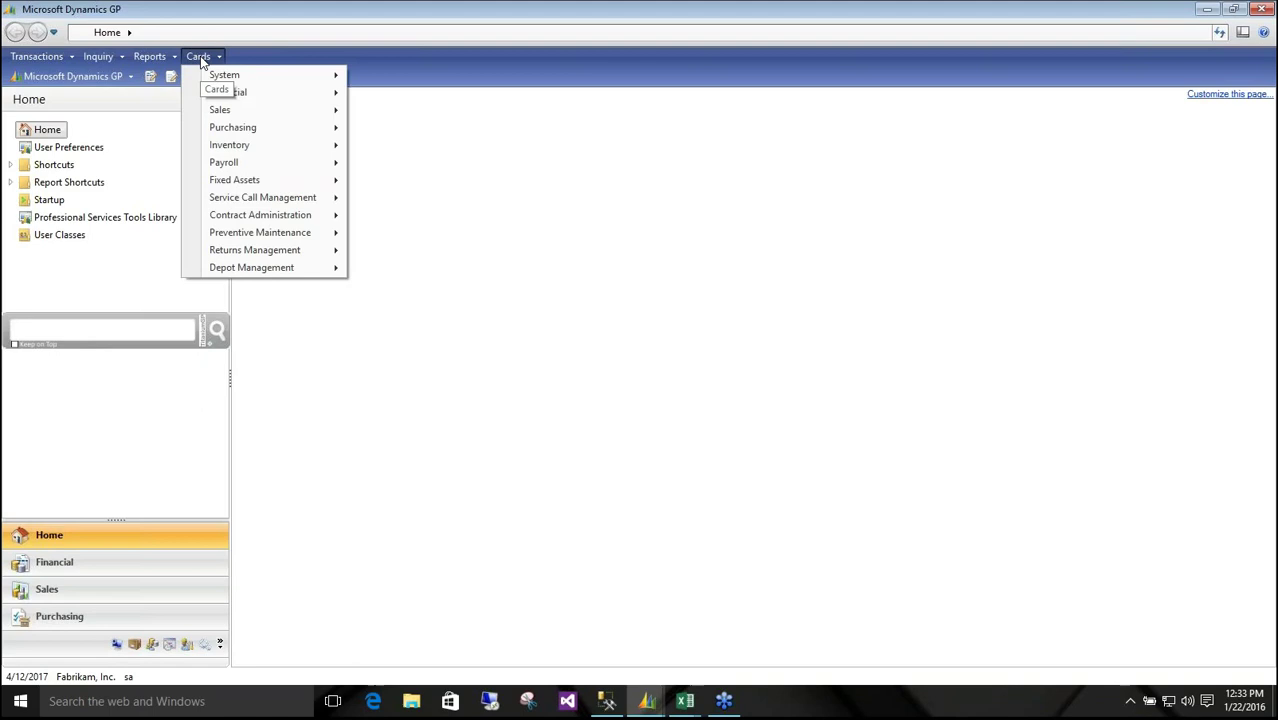
{"action": "left_click", "coordinate": [123, 330]}
{"action": "type", "text": "run"}
{"action": "key", "text": "Return"}
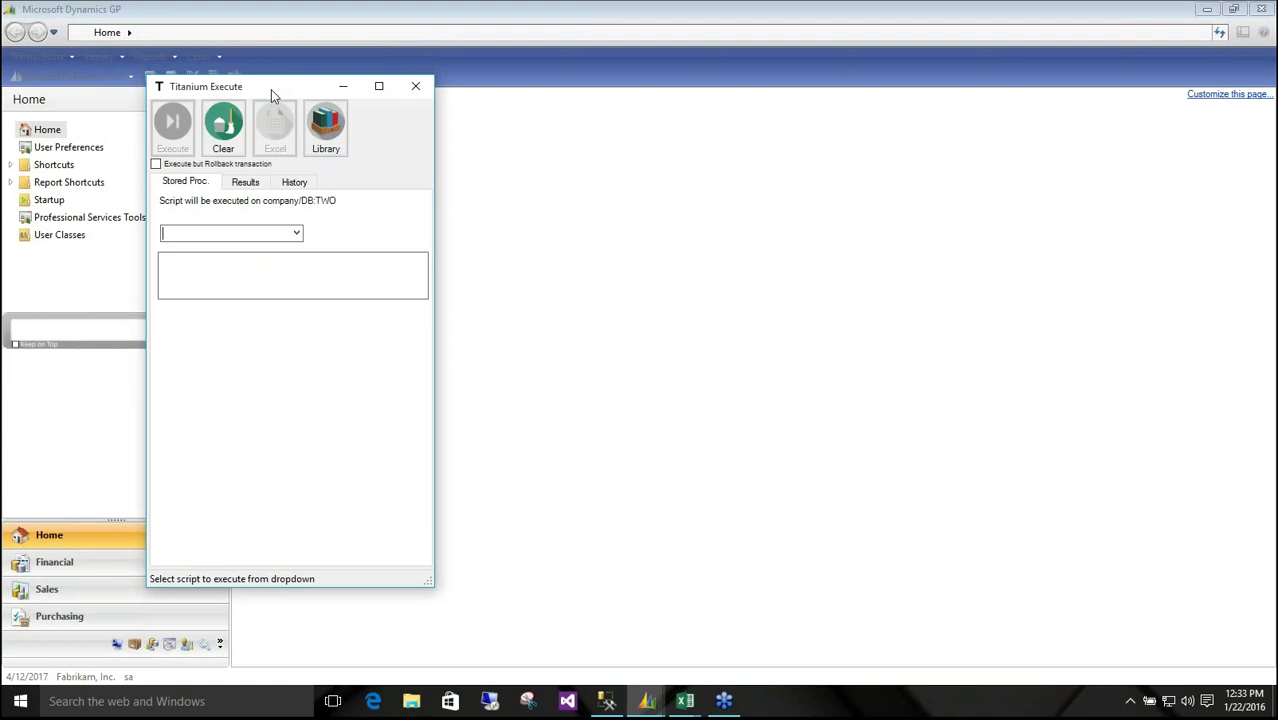
Step: Try to execute the tgpSalesBatches stored procedure on company TWO, then clear the results
{"action": "left_click", "coordinate": [300, 235]}
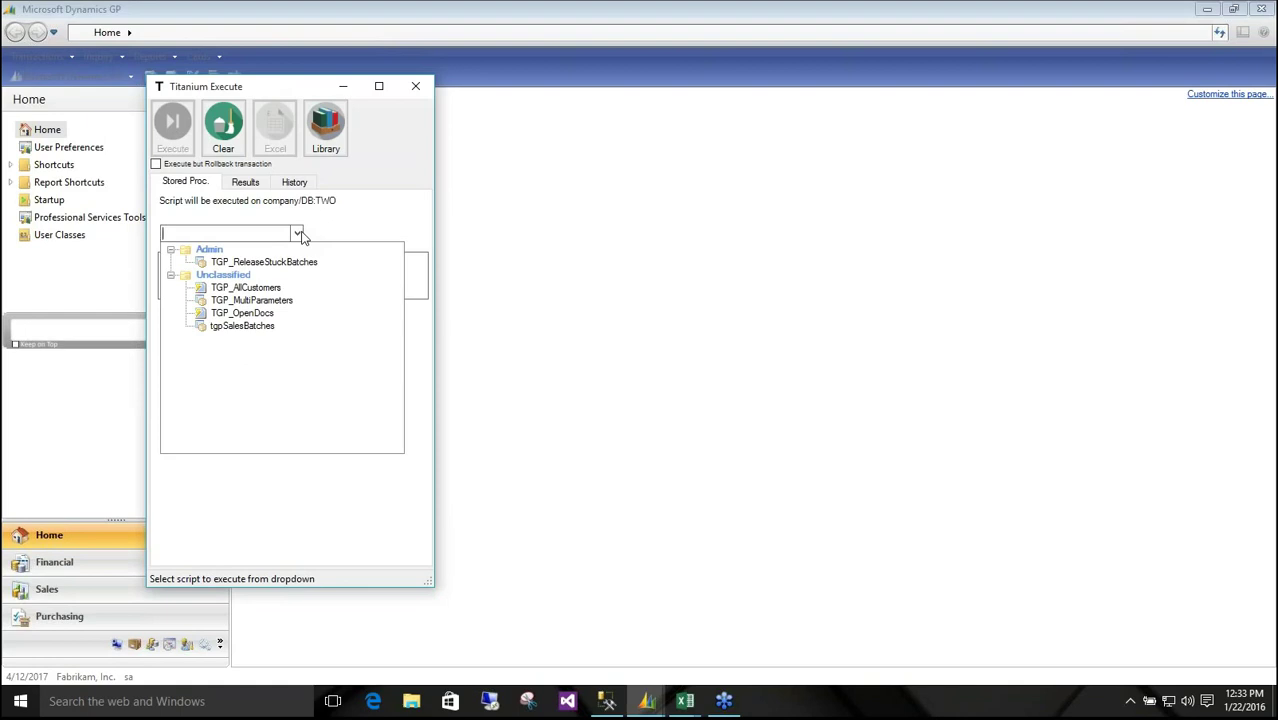
{"action": "left_click", "coordinate": [242, 326]}
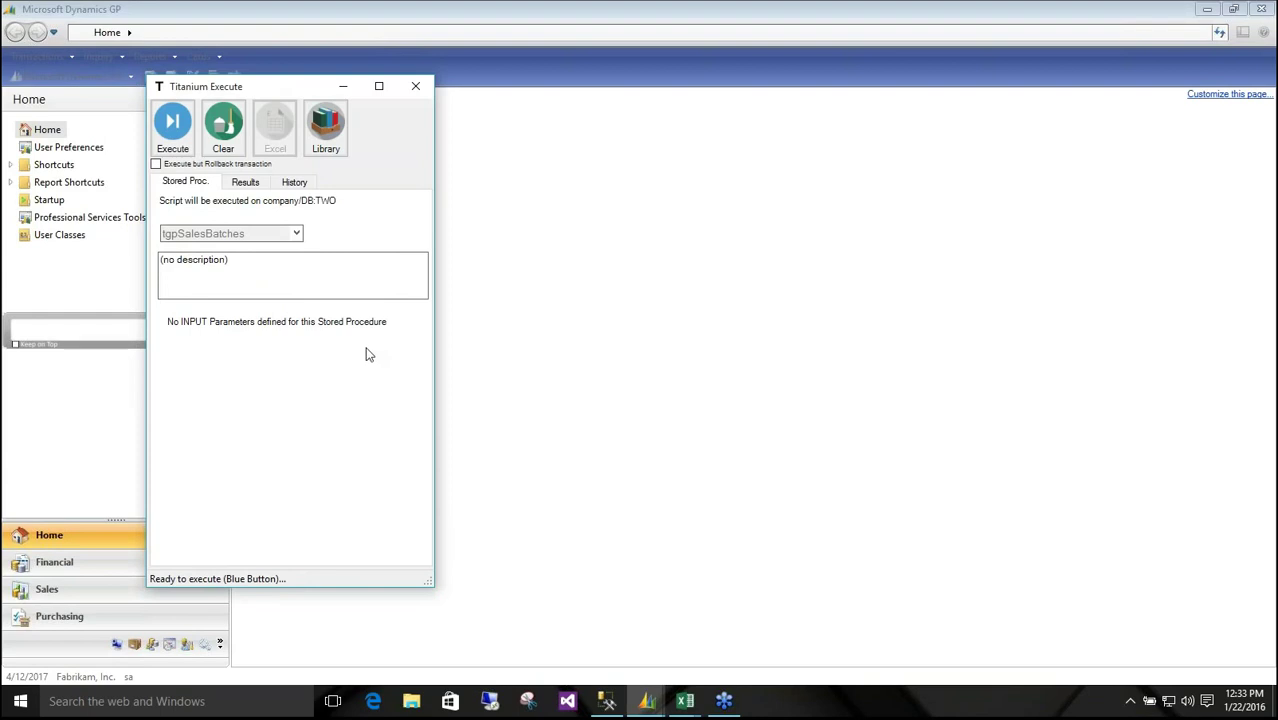
{"action": "left_click", "coordinate": [172, 130]}
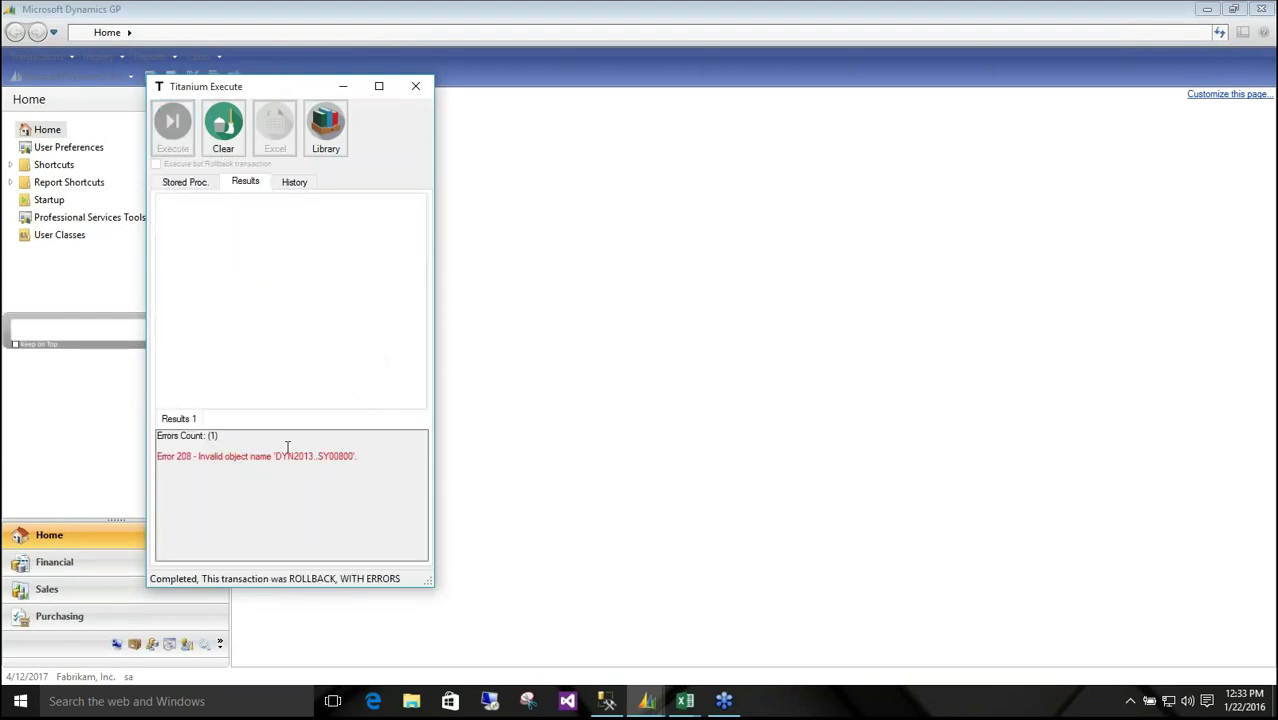
{"action": "left_click", "coordinate": [223, 142]}
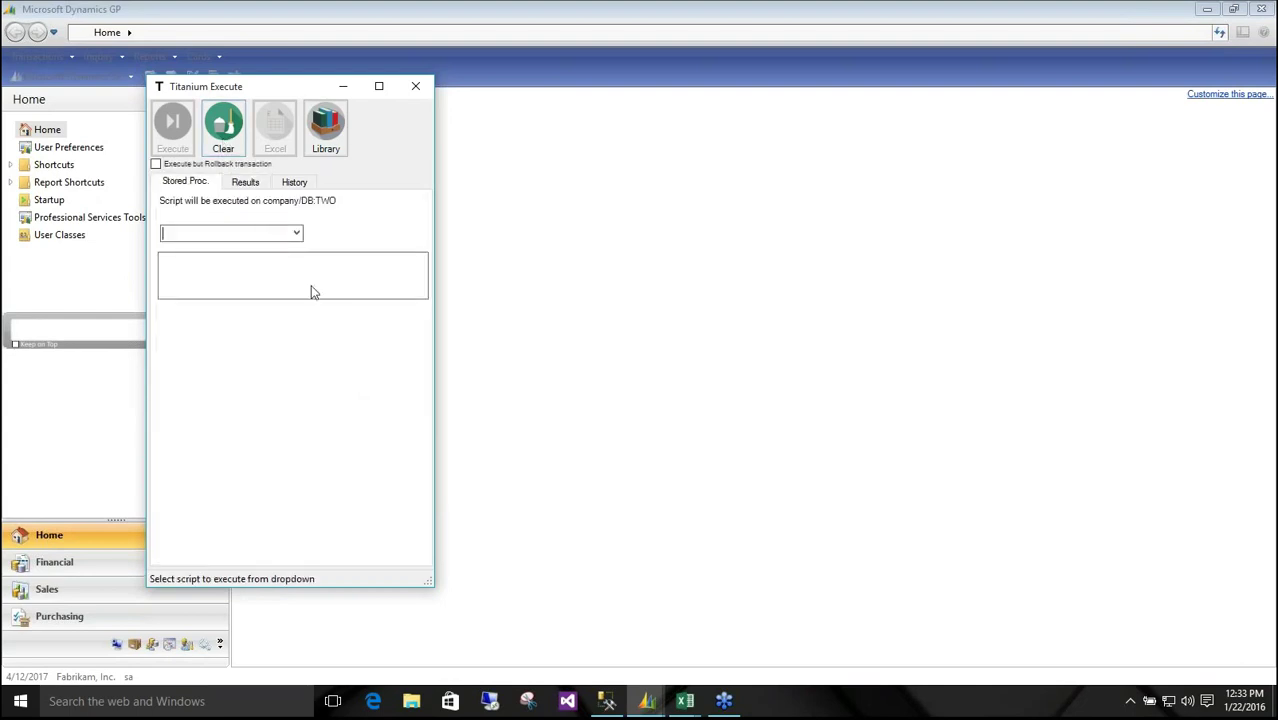
Step: Execute the TGP_OpenDocs stored procedure and widen the Titanium Execute window to show more result columns
{"action": "left_click", "coordinate": [294, 235]}
{"action": "left_click", "coordinate": [255, 315]}
{"action": "left_click", "coordinate": [174, 147]}
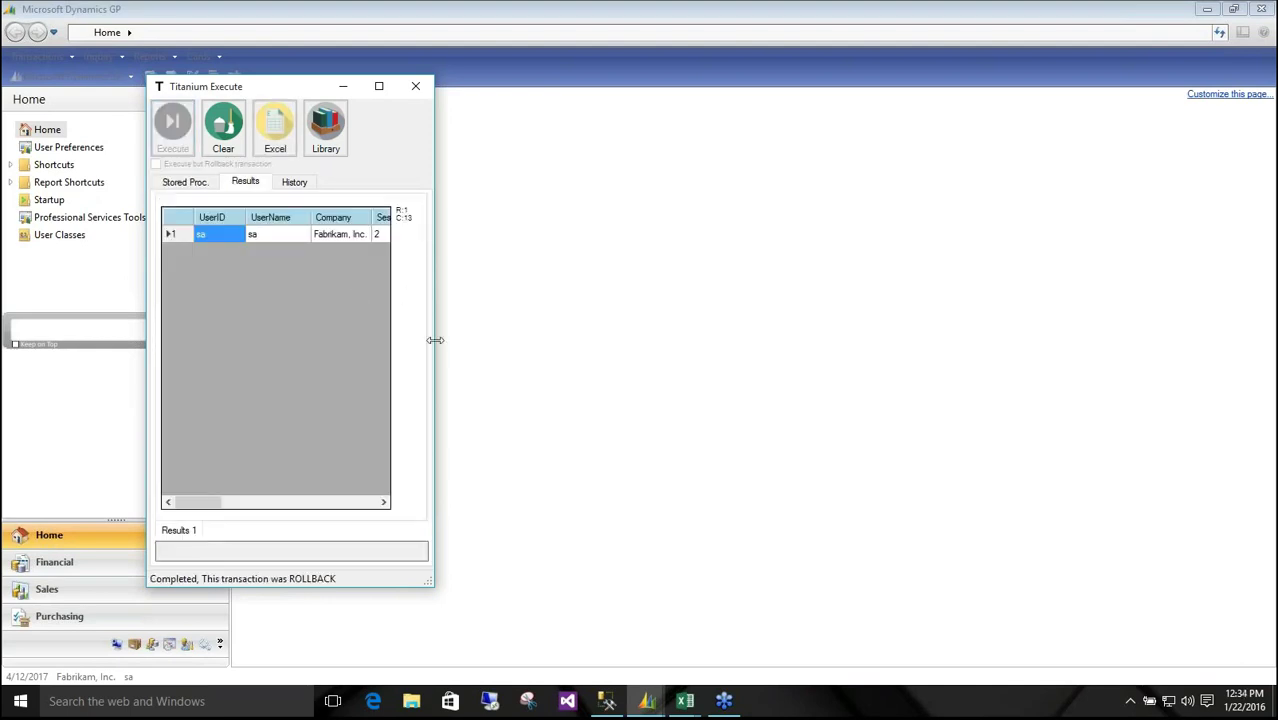
{"action": "left_click_drag", "start_coordinate": [435, 340], "coordinate": [959, 330]}
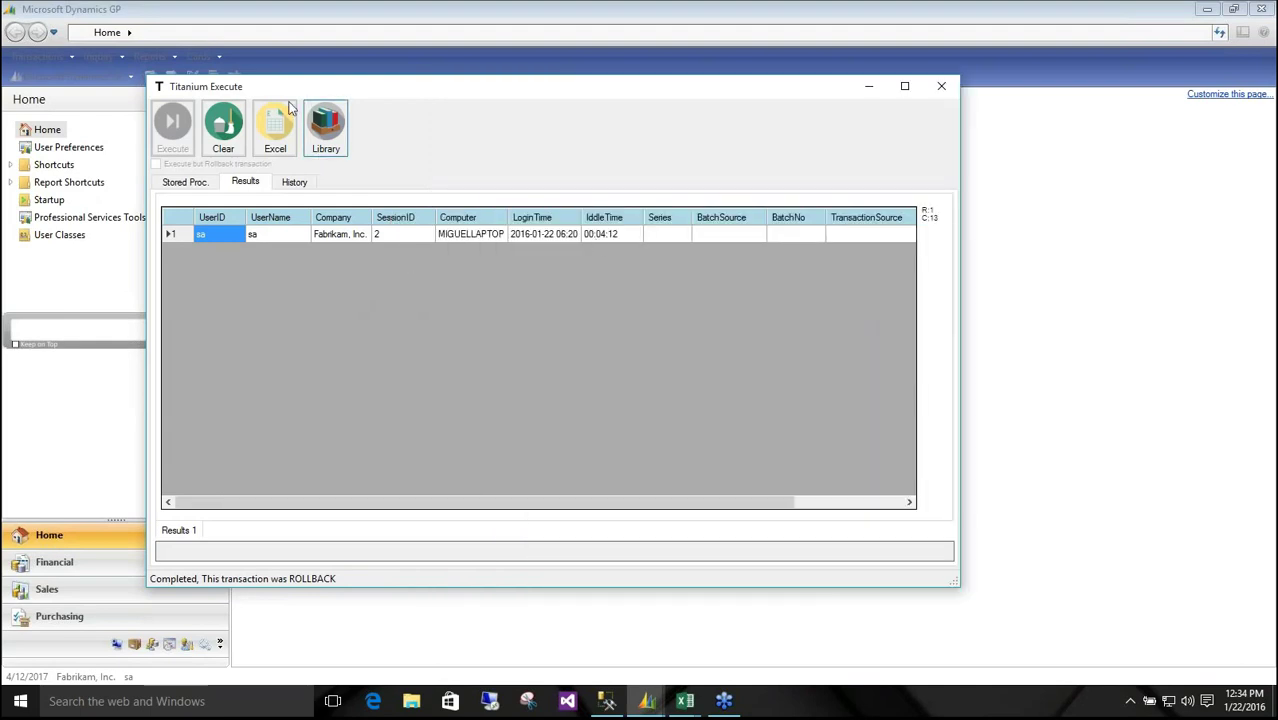
Step: Open Sales Transaction Entry with back order BKO1006 from the sales transactions
{"action": "left_click", "coordinate": [66, 63]}
{"action": "left_click", "coordinate": [49, 54]}
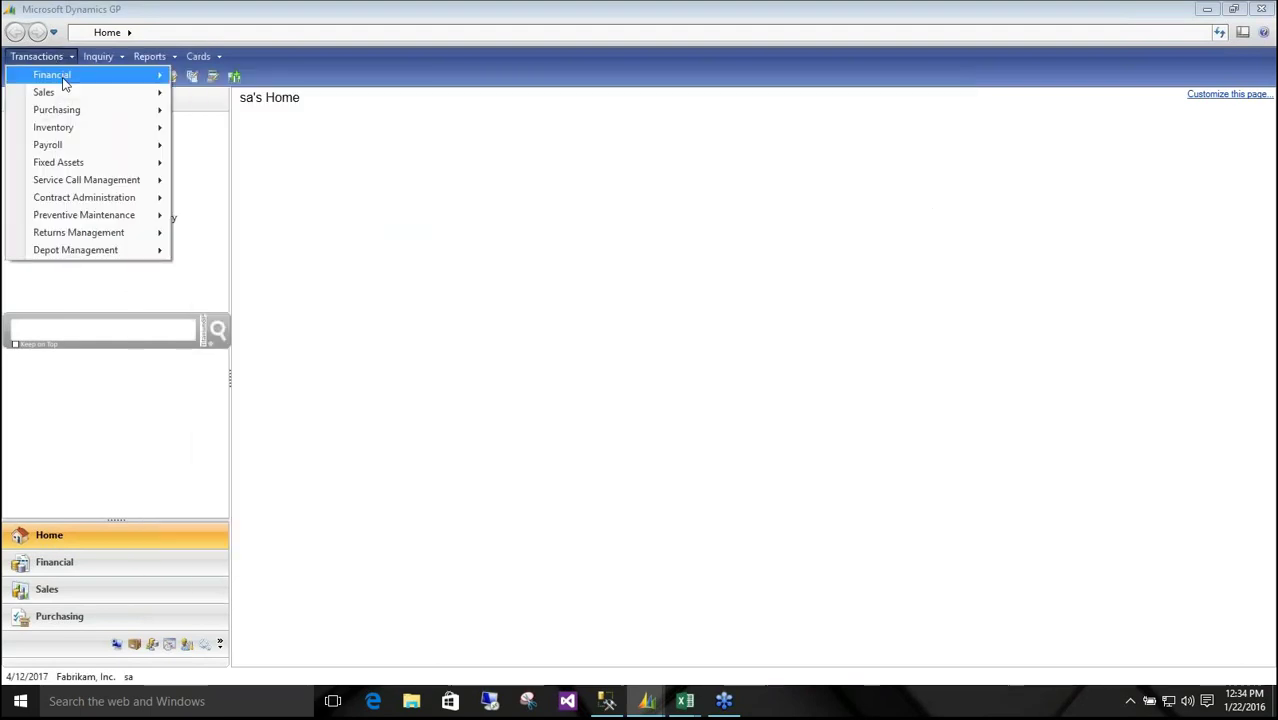
{"action": "mouse_move", "coordinate": [120, 93]}
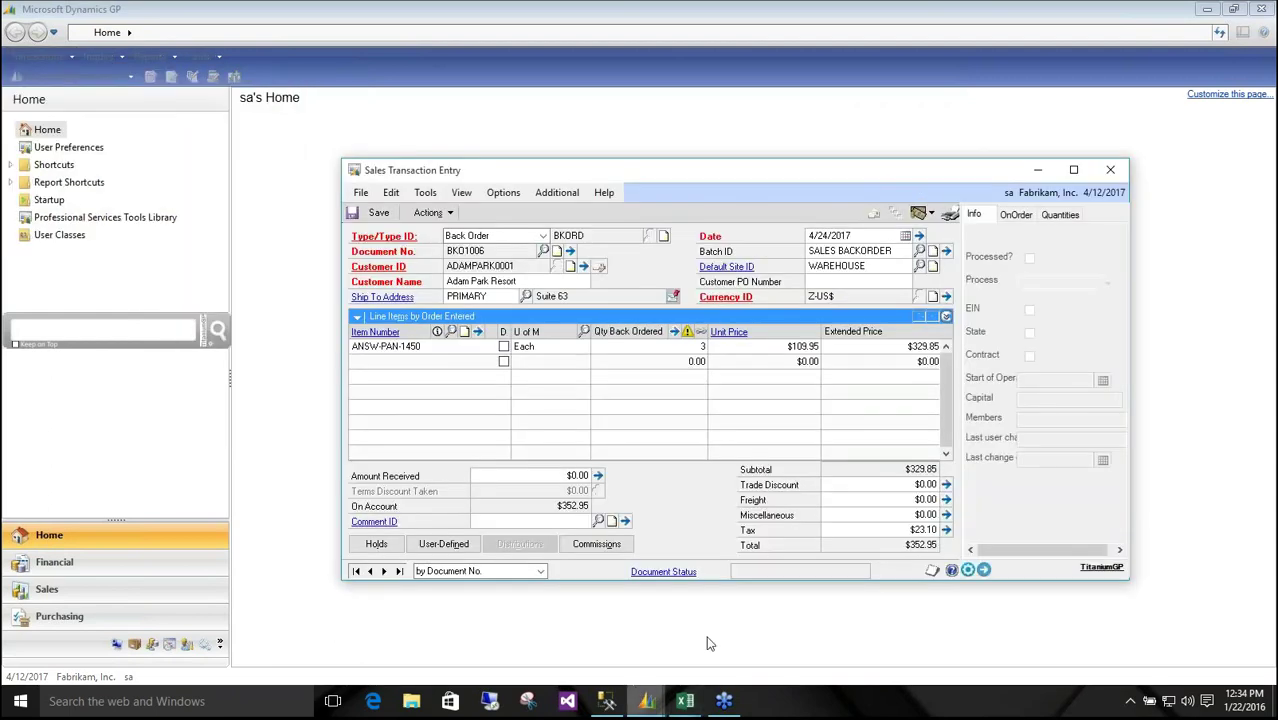
Step: Return to Titanium Execute and run TGP_OpenDocs again while the back order is open in Sales Transaction Entry
{"action": "mouse_move", "coordinate": [646, 700]}
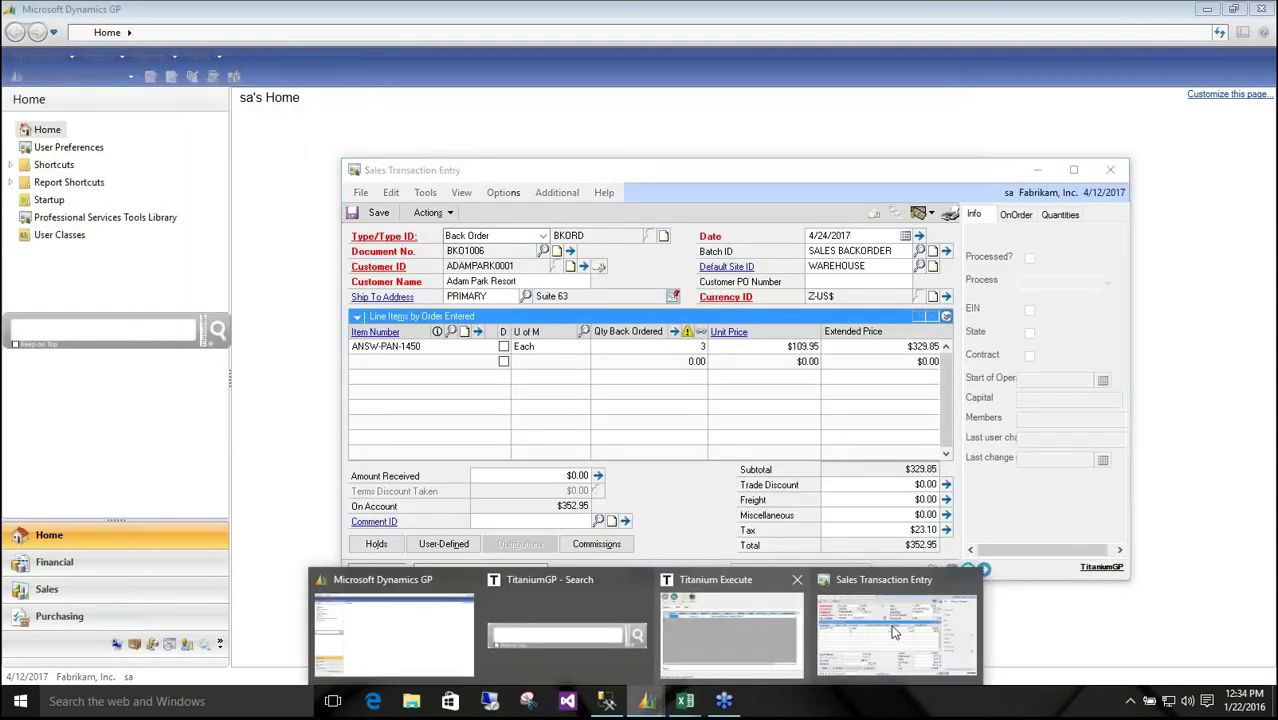
{"action": "left_click", "coordinate": [756, 613]}
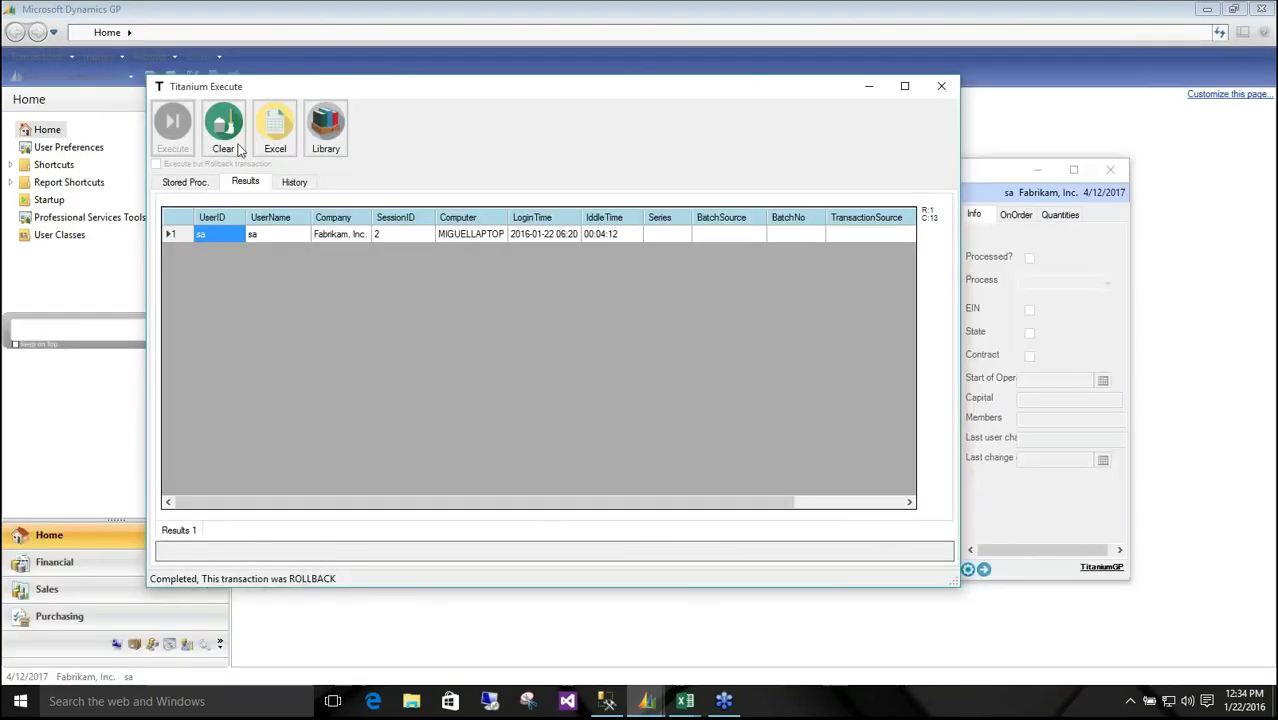
{"action": "left_click", "coordinate": [188, 181]}
{"action": "left_click", "coordinate": [222, 232]}
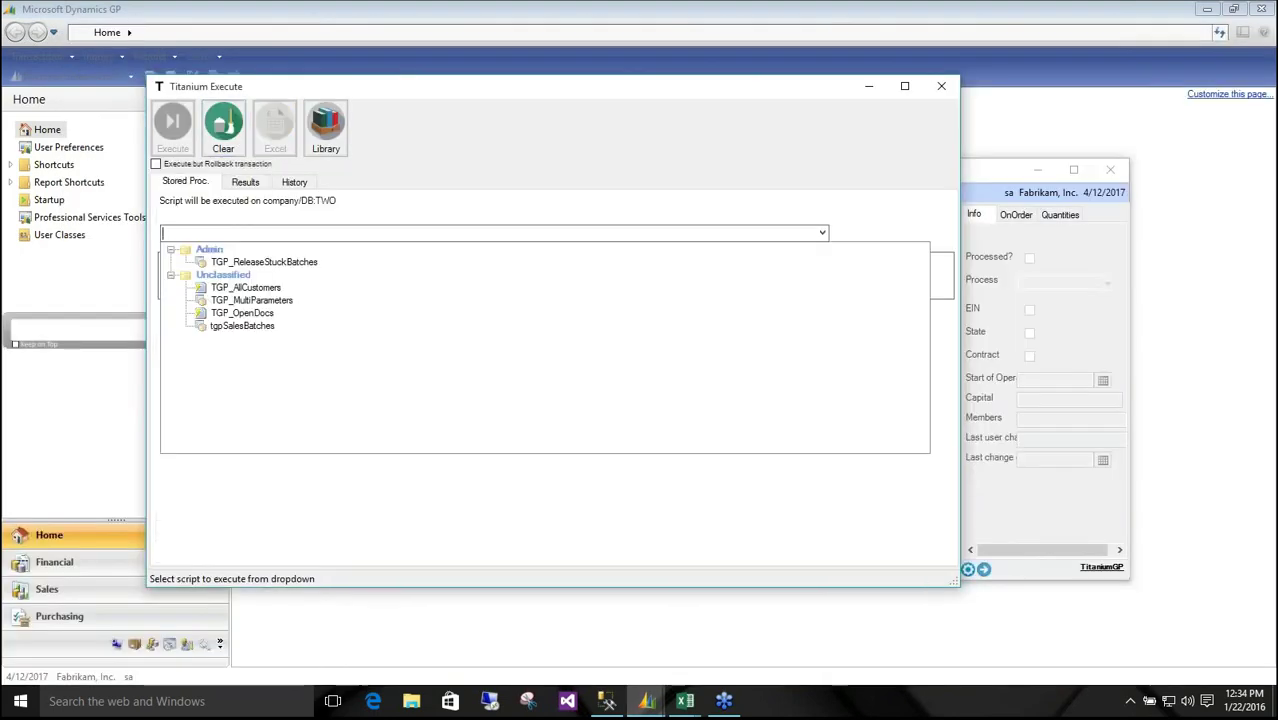
{"action": "left_click", "coordinate": [242, 313]}
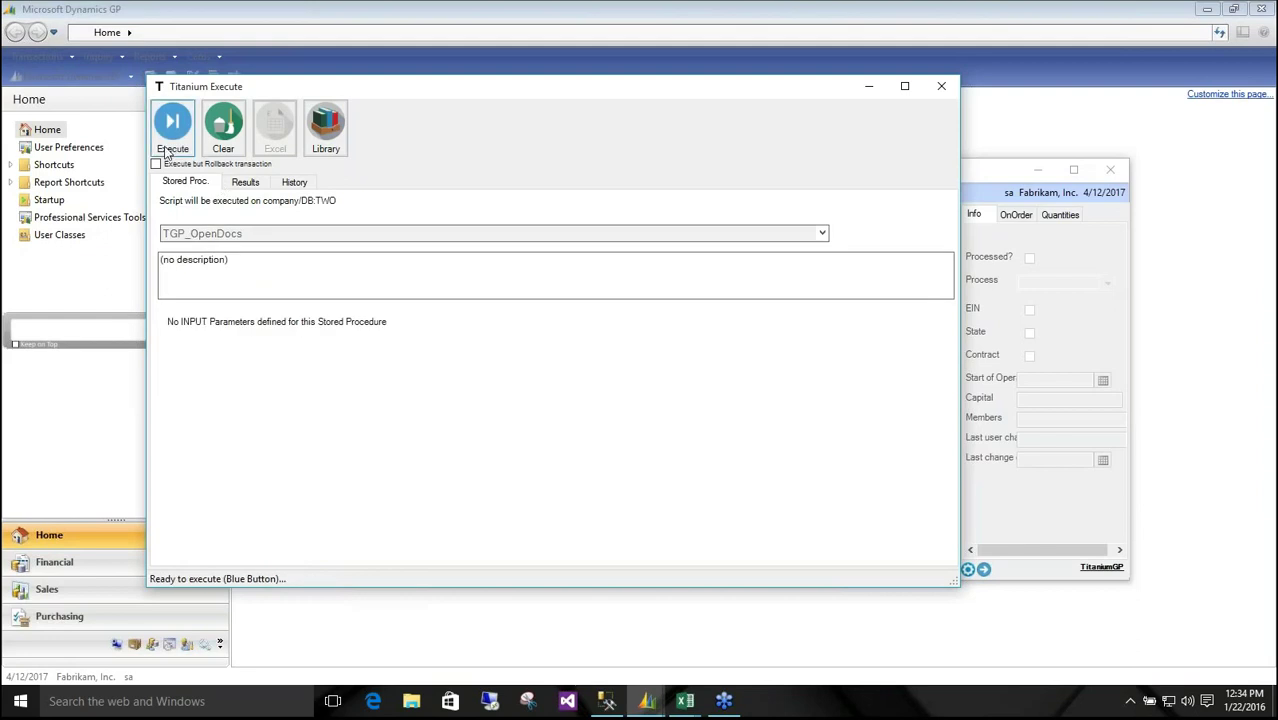
{"action": "left_click", "coordinate": [170, 148]}
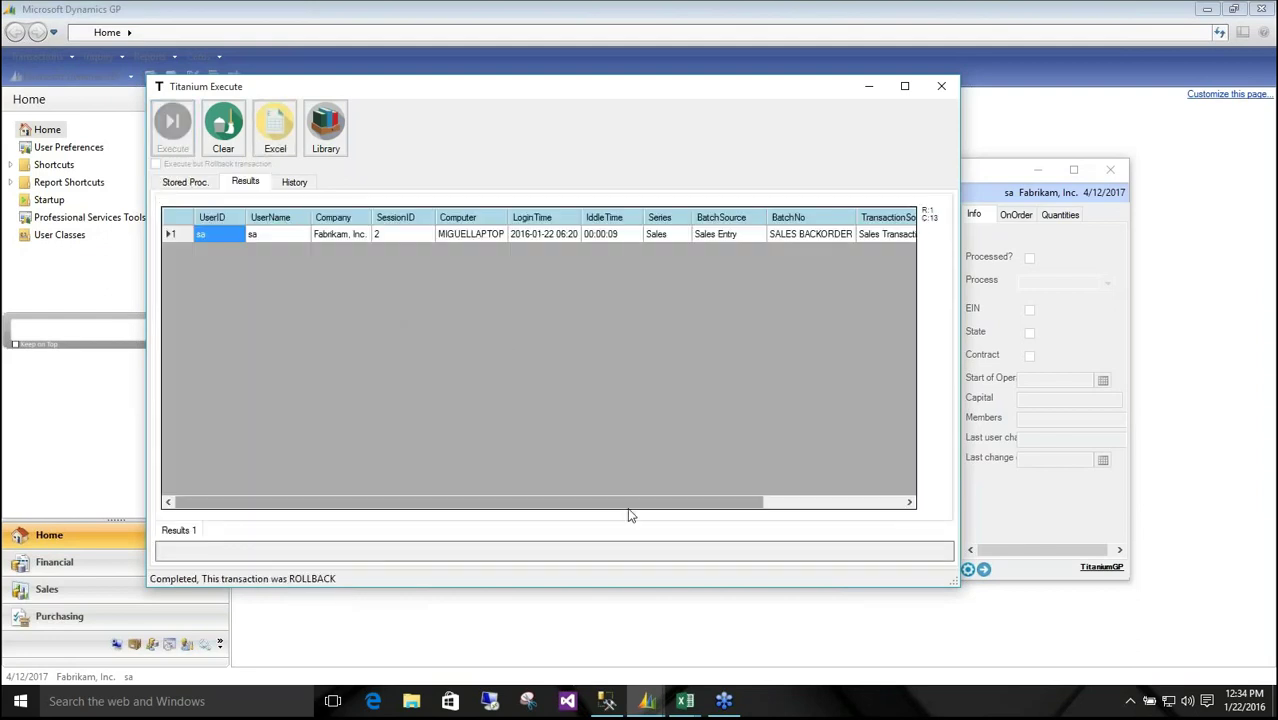
Step: Check the Document column of the TGP_OpenDocs results against the back order open in Sales Transaction Entry
{"action": "left_click", "coordinate": [784, 503]}
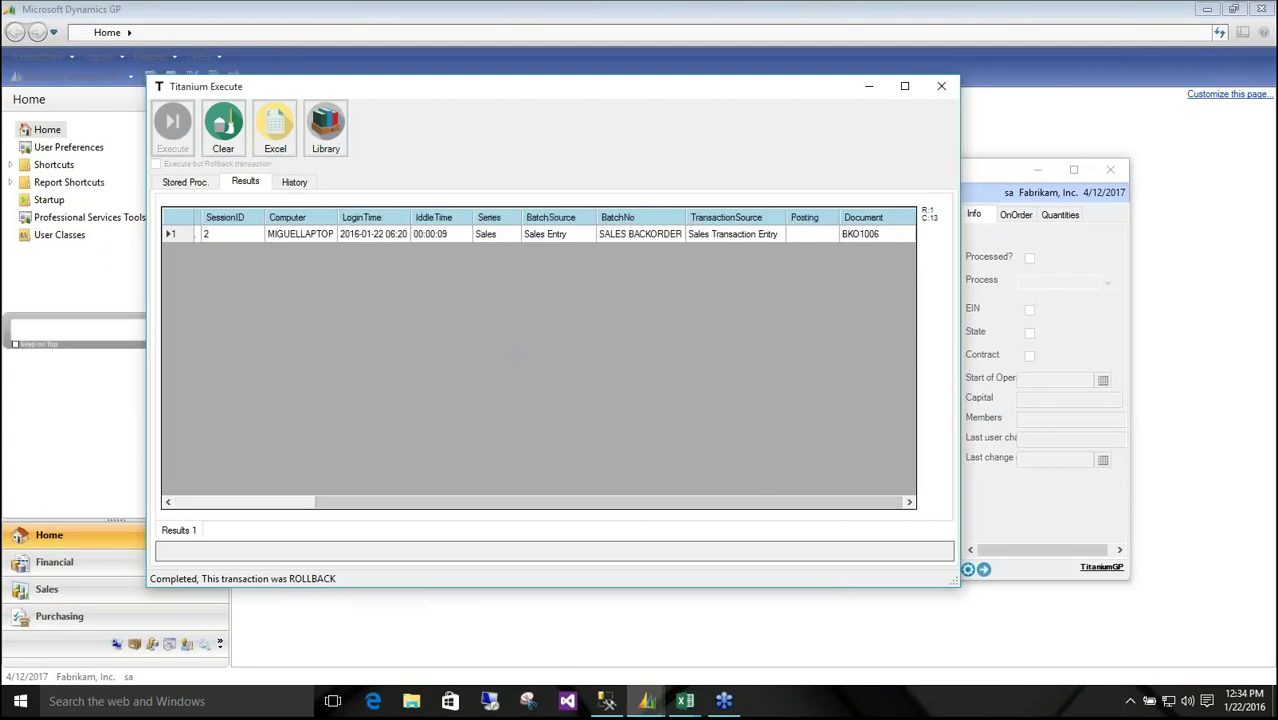
{"action": "left_click", "coordinate": [866, 237]}
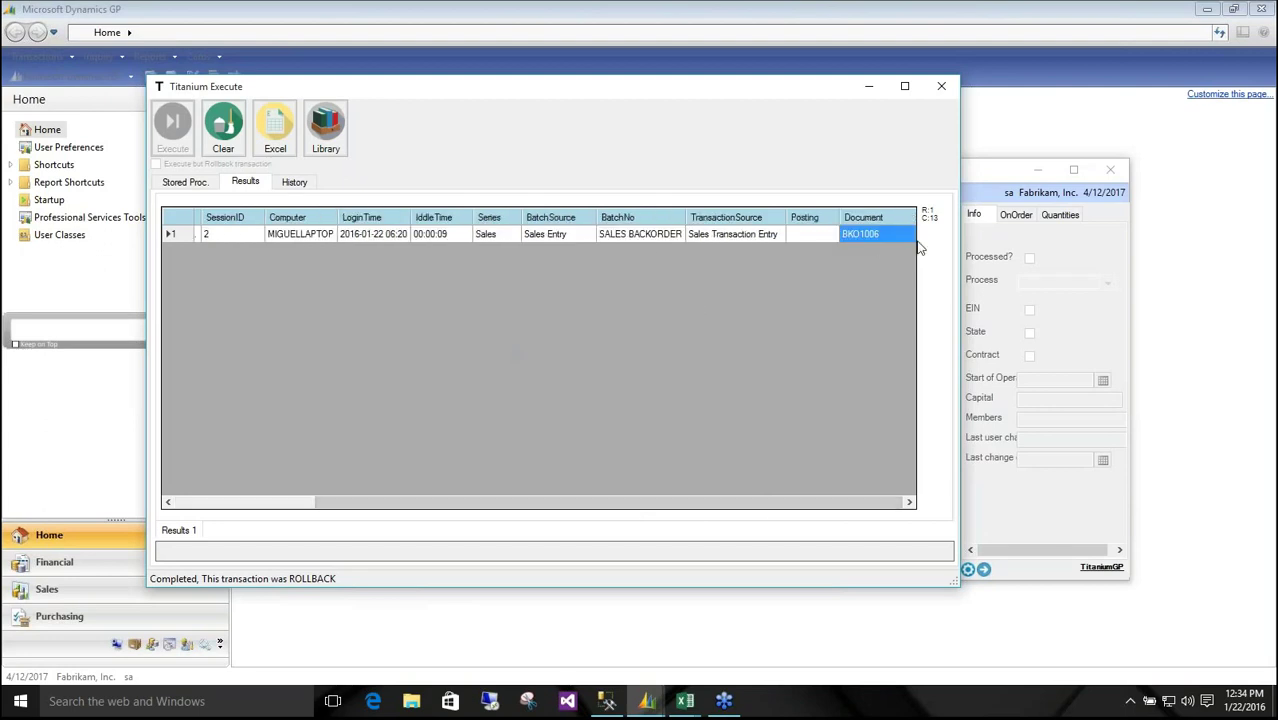
{"action": "left_click", "coordinate": [997, 190]}
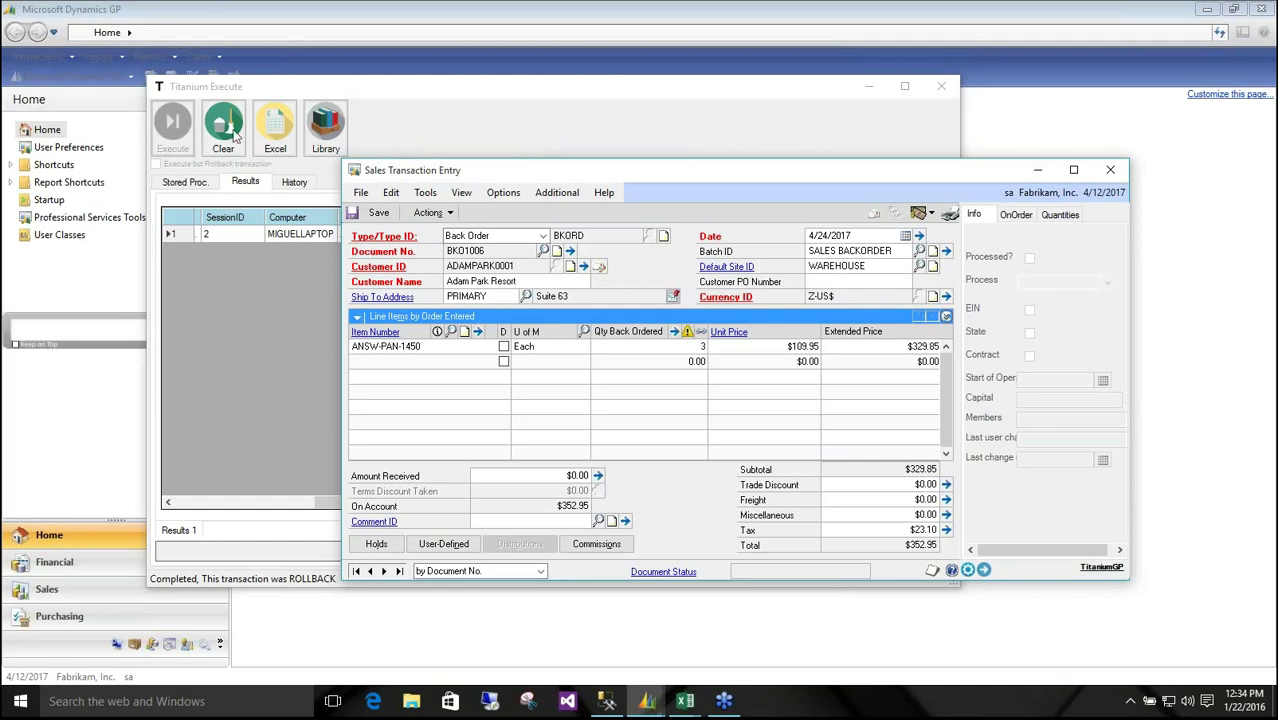
Step: Find the TGP_OpenDocs procedure in a fresh script selection by filtering on "ope", then clear the selection
{"action": "left_click", "coordinate": [185, 182]}
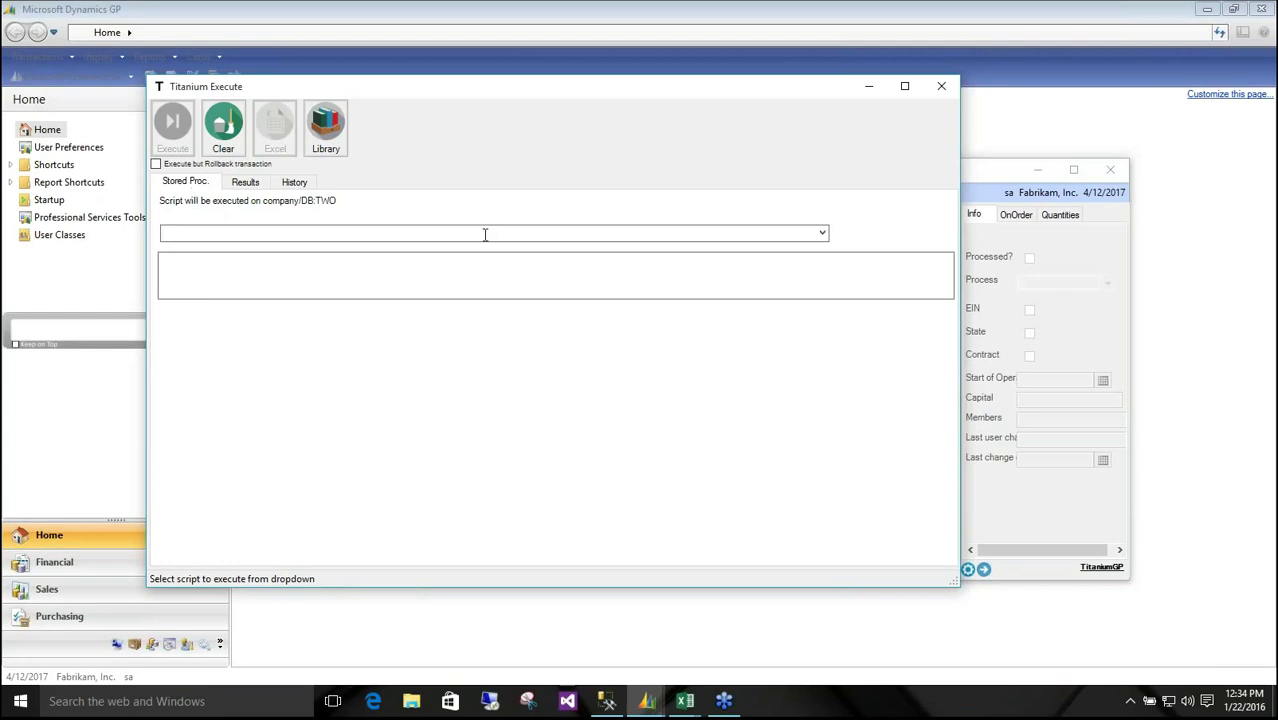
{"action": "left_click", "coordinate": [823, 233]}
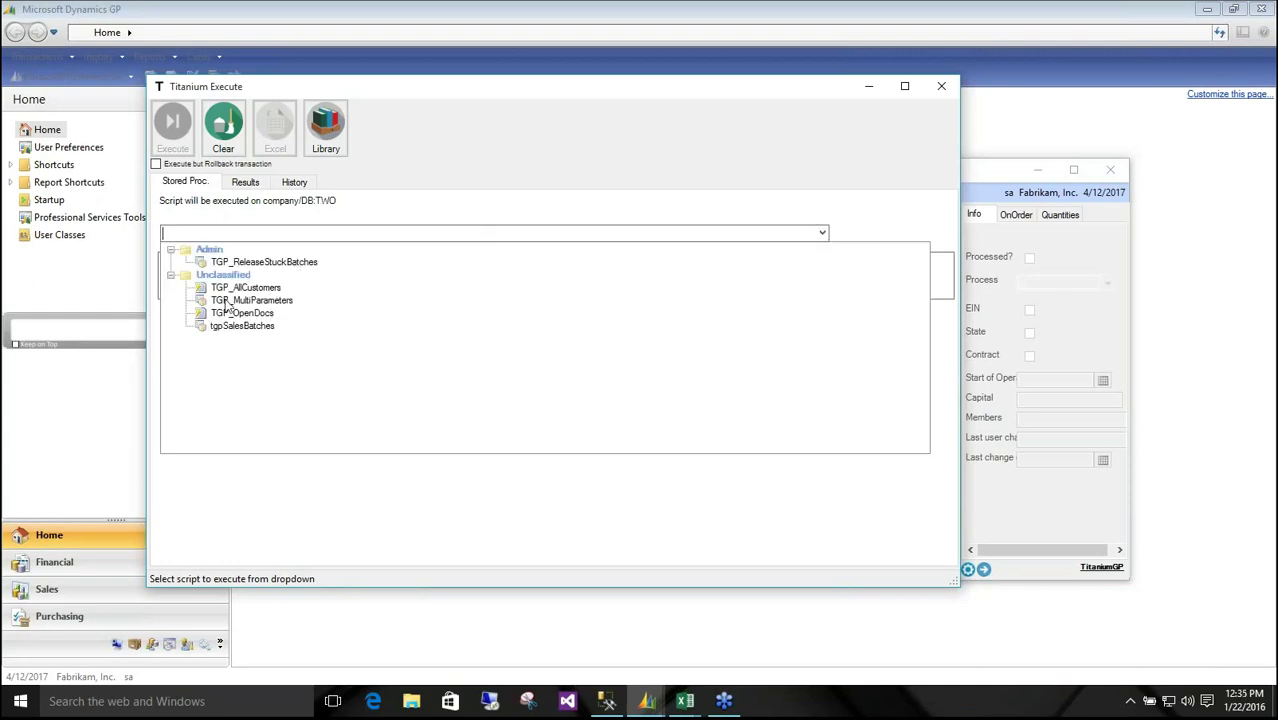
{"action": "left_click", "coordinate": [341, 229]}
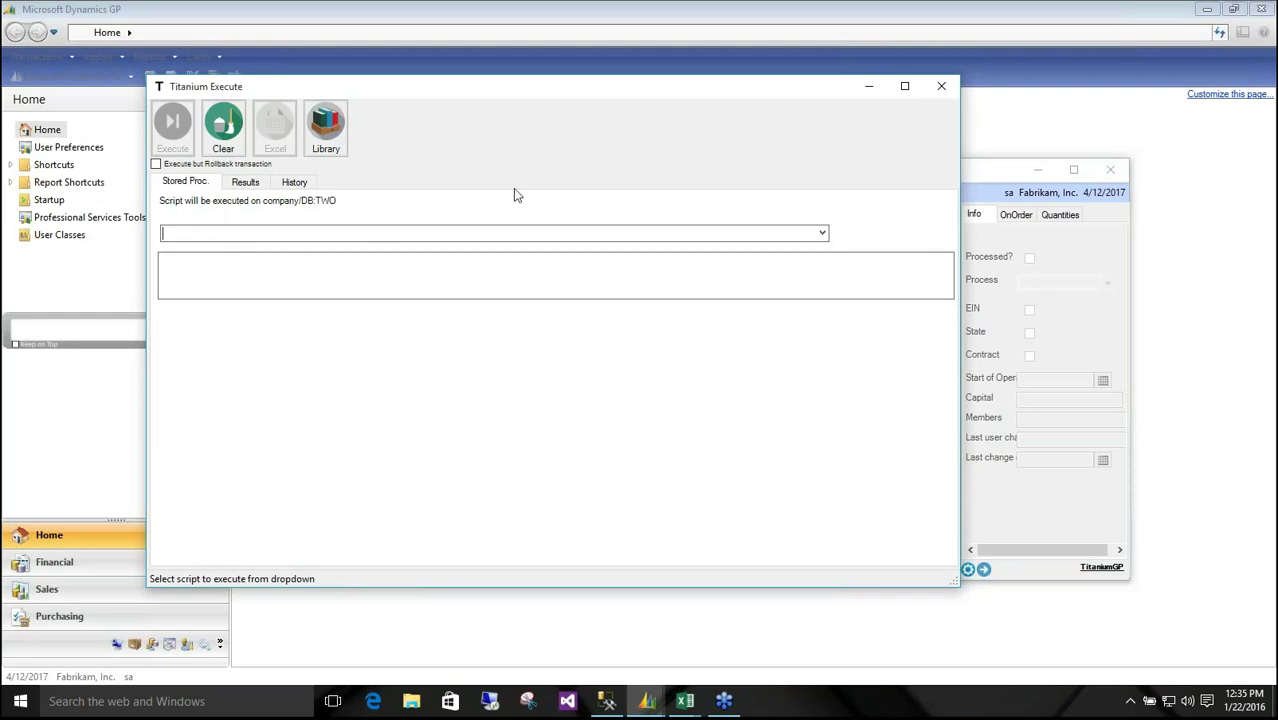
{"action": "type", "text": "ope"}
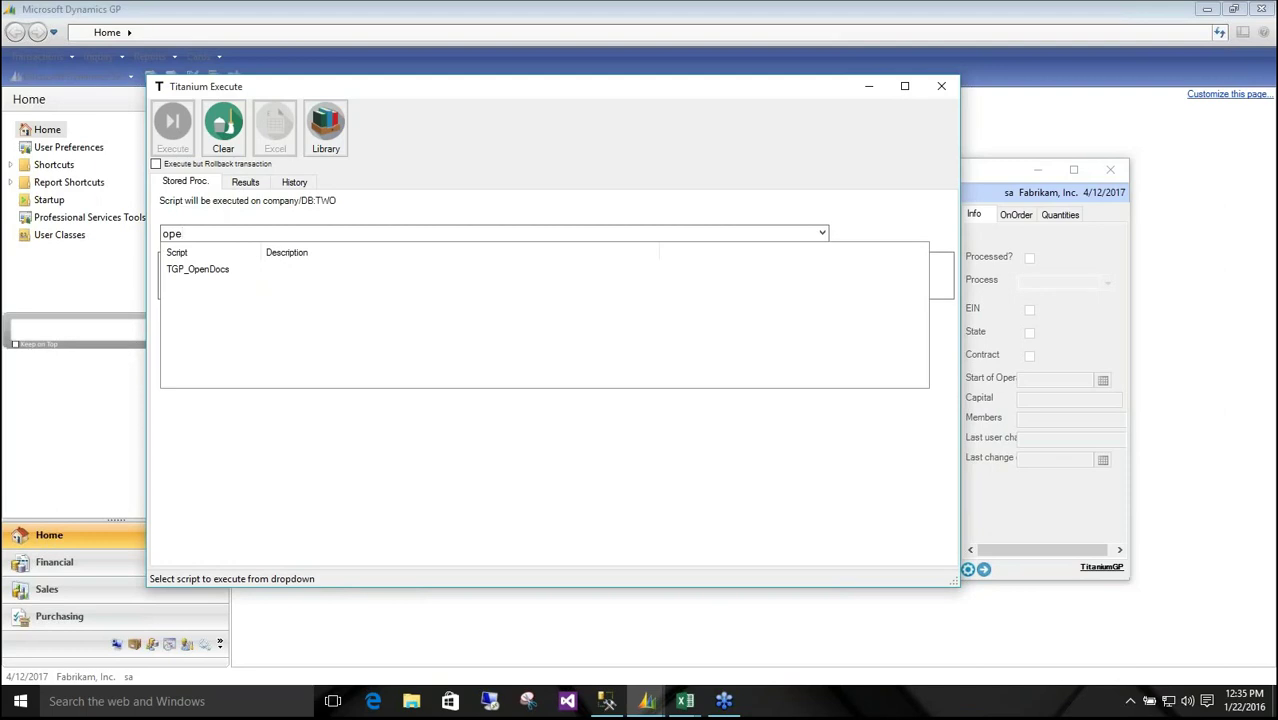
{"action": "key", "text": "Down"}
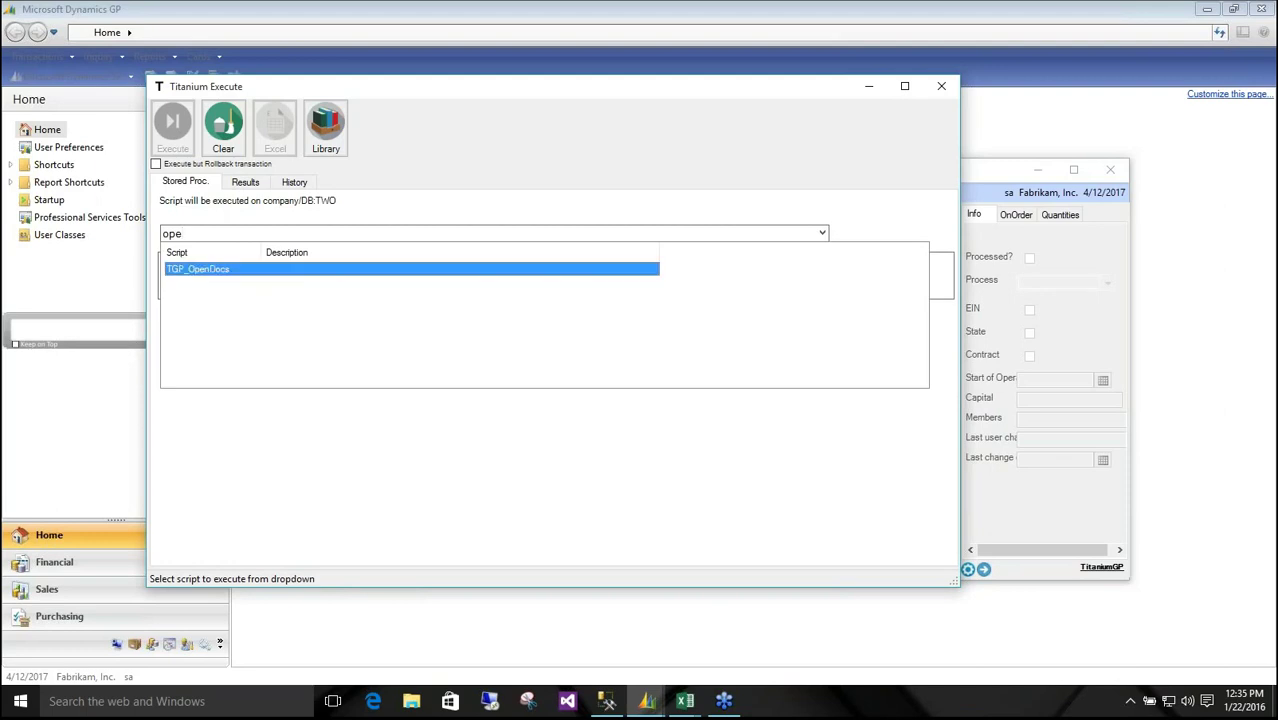
{"action": "key", "text": "Return"}
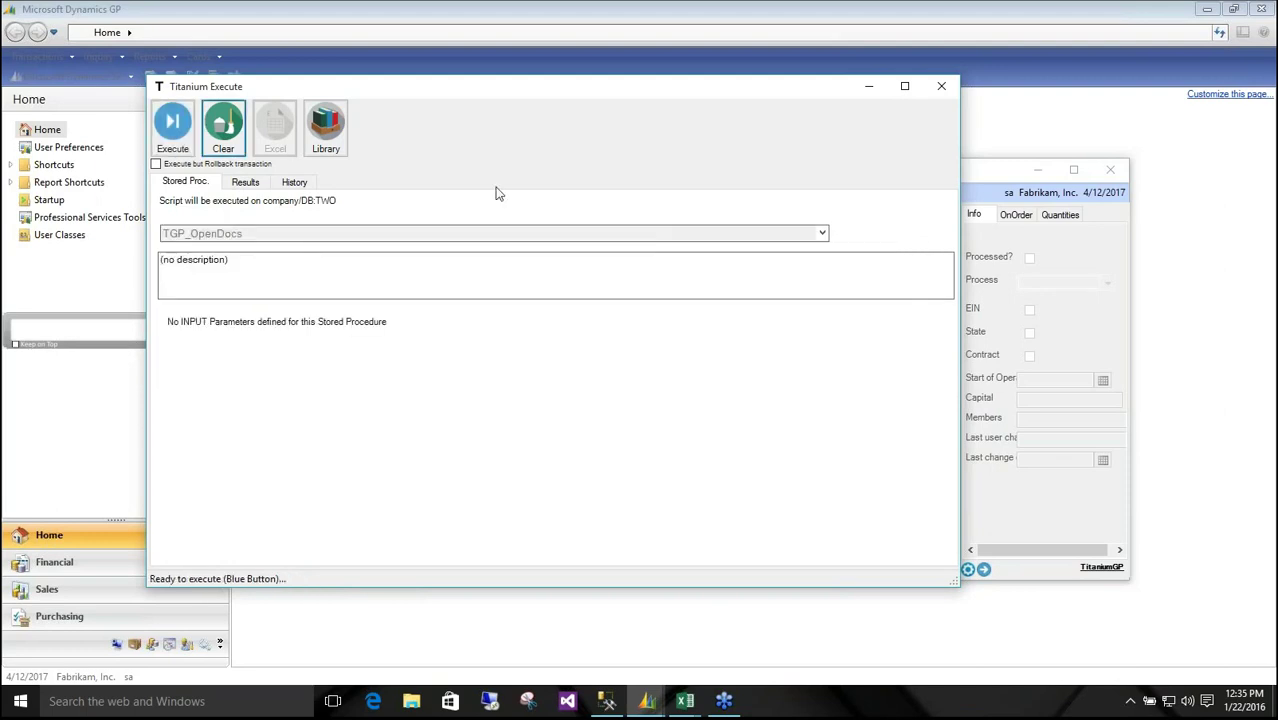
{"action": "left_click", "coordinate": [230, 135]}
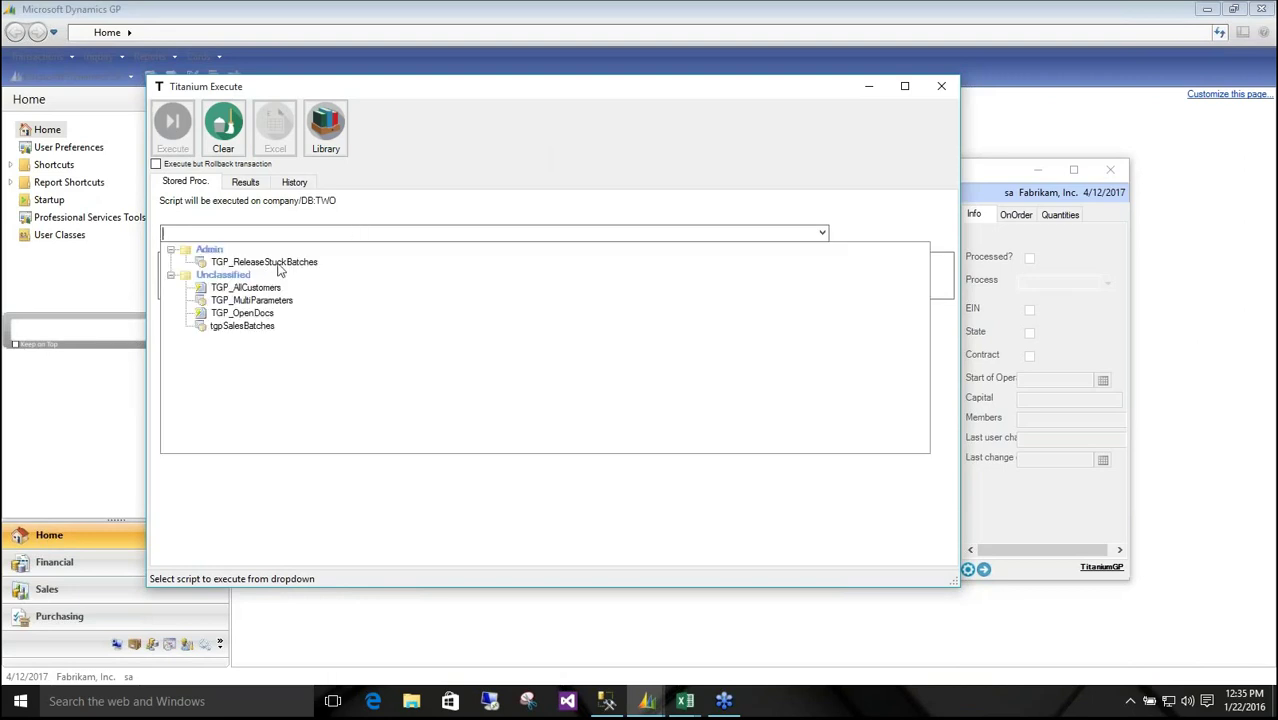
Step: Examine the input parameters of the TGP_ReleaseStuckBatches, TGP_AllCustomers and TGP_MultiParameters procedures one after another
{"action": "left_click", "coordinate": [280, 266]}
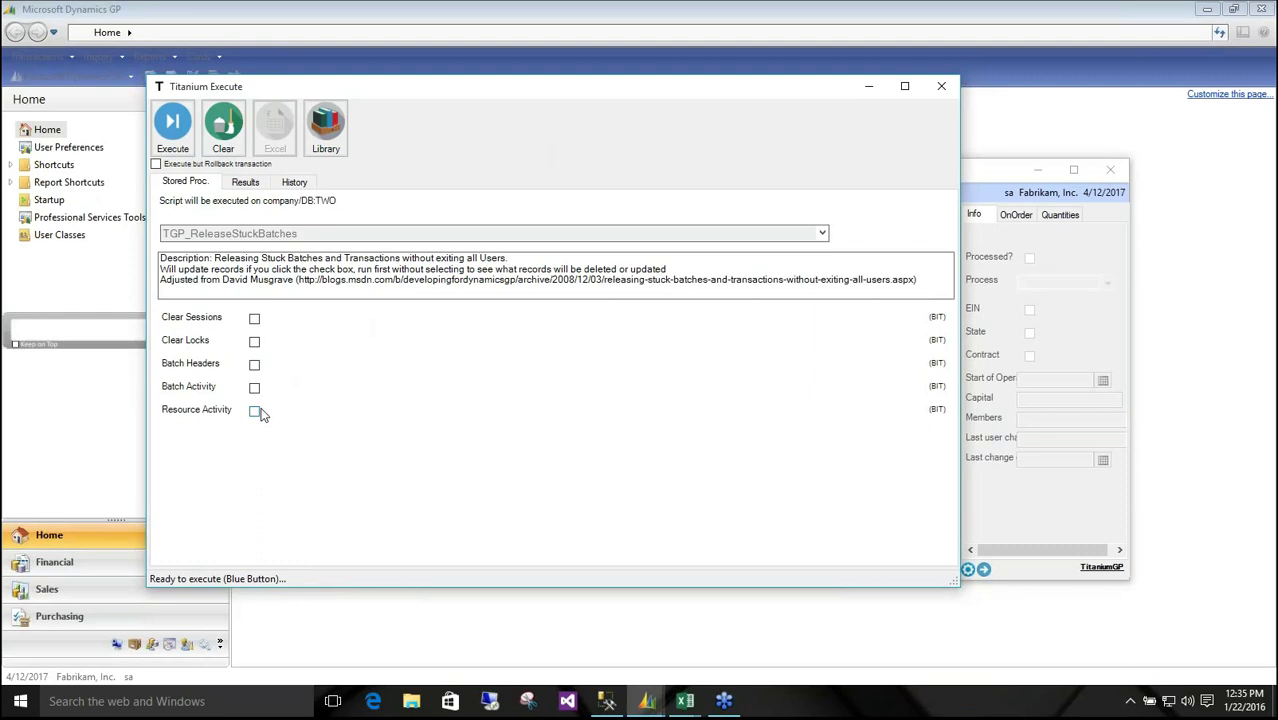
{"action": "left_click", "coordinate": [223, 126]}
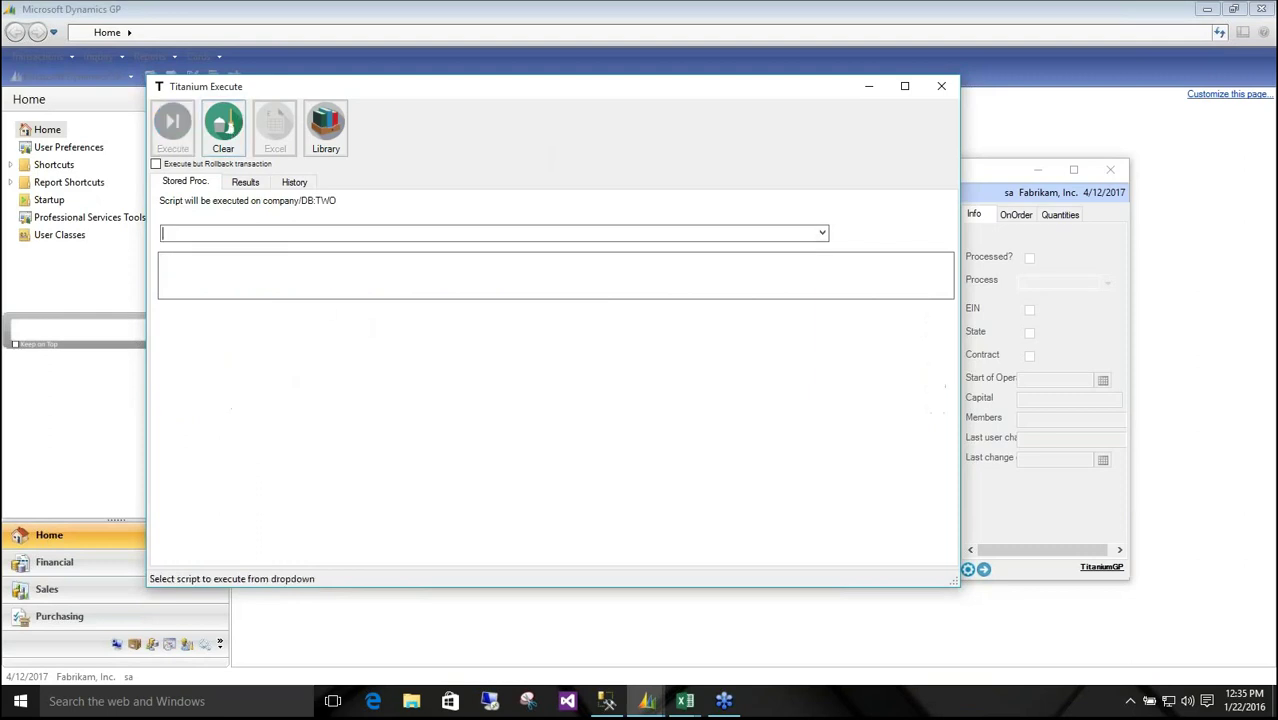
{"action": "left_click", "coordinate": [238, 234]}
{"action": "left_click", "coordinate": [257, 289]}
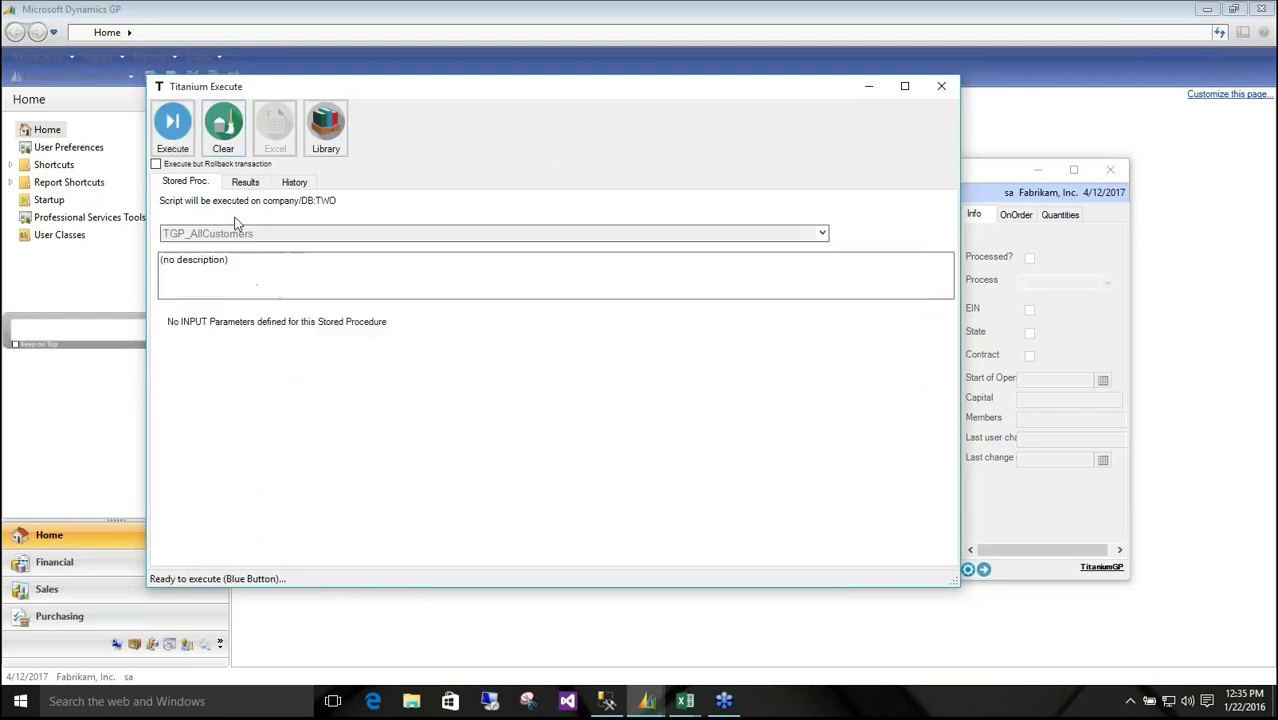
{"action": "left_click", "coordinate": [225, 155]}
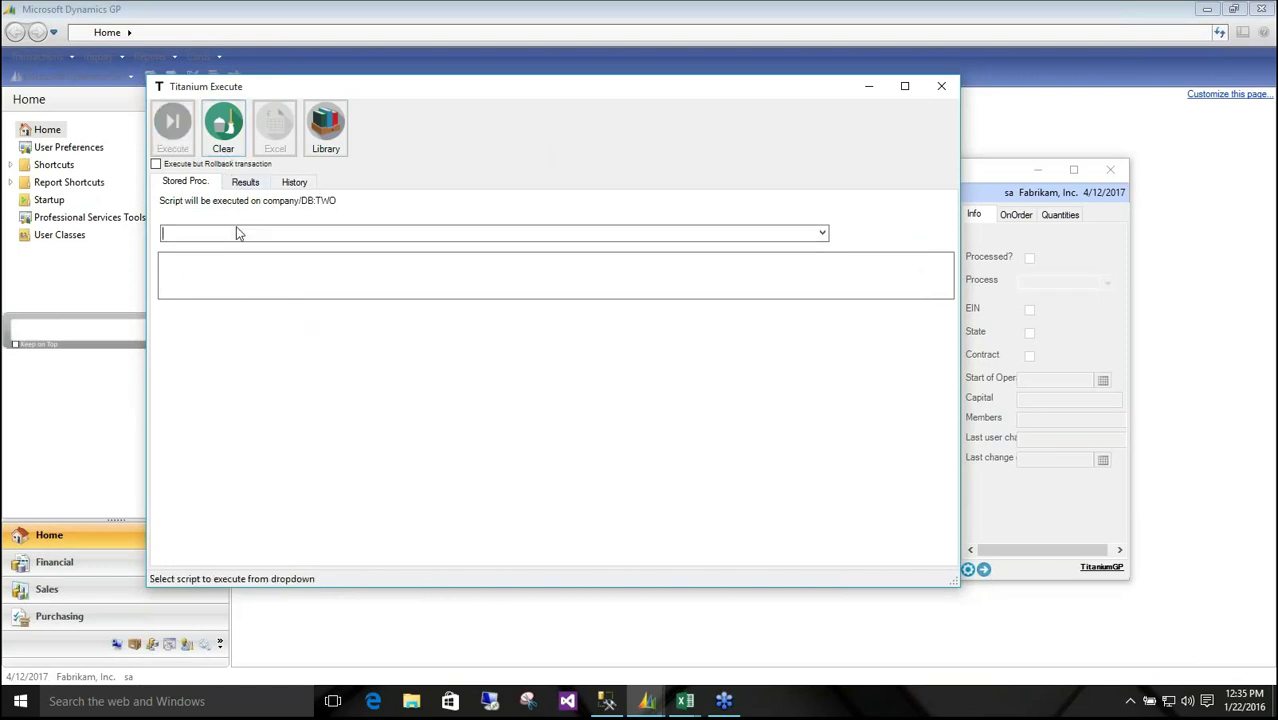
{"action": "left_click", "coordinate": [240, 234]}
{"action": "left_click", "coordinate": [250, 300]}
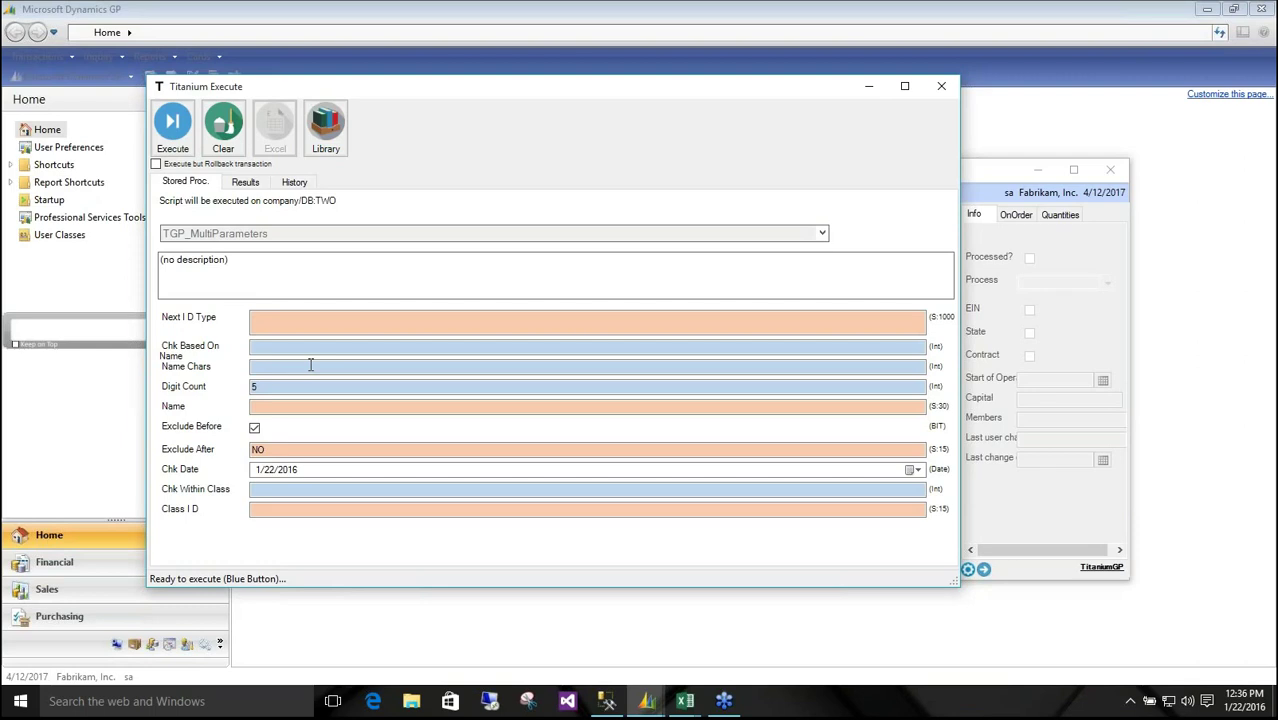
Step: Open The Button page of the TitaniumGP Control Desk by entering button in the TitaniumGP search
{"action": "left_click", "coordinate": [103, 324]}
{"action": "type", "text": "button"}
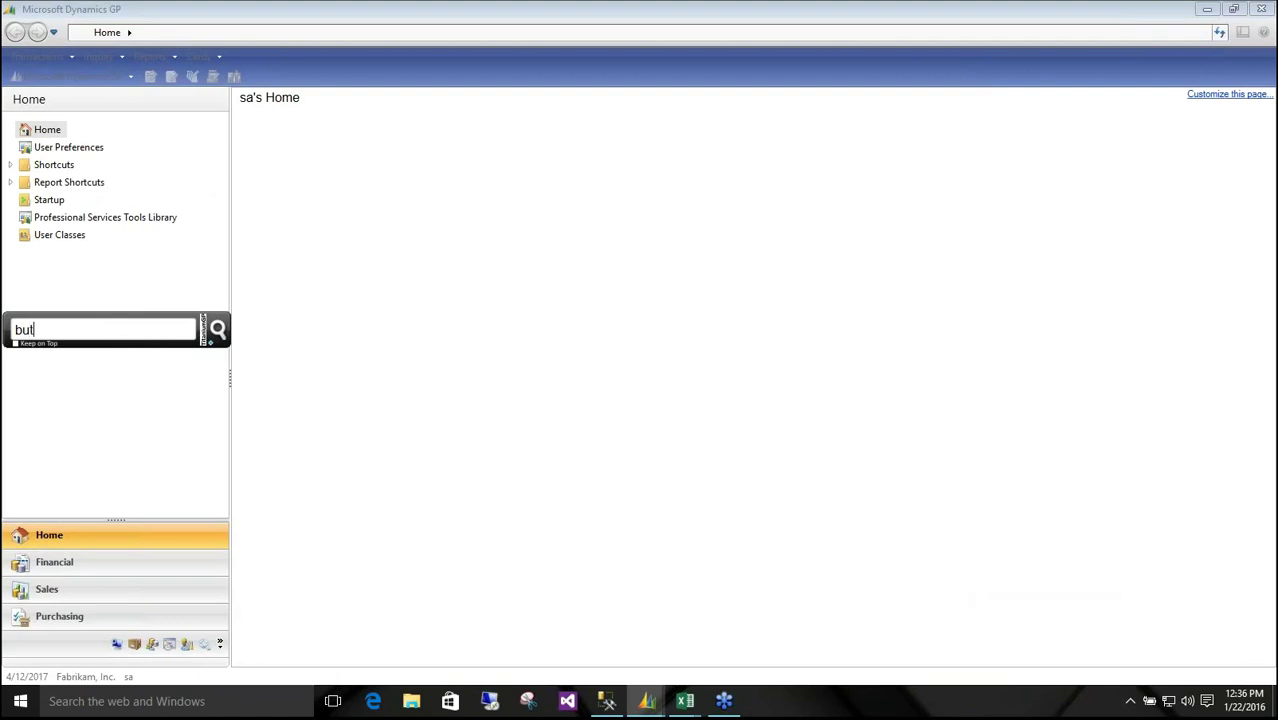
{"action": "key", "text": "Return"}
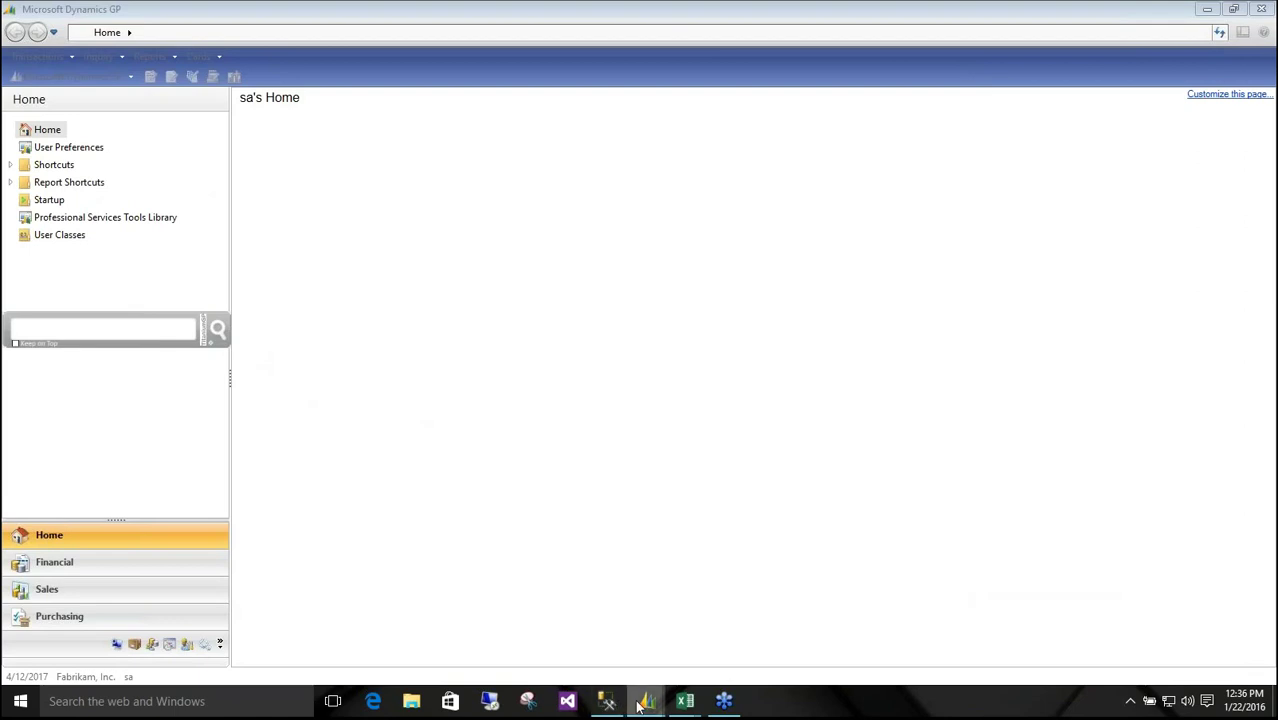
{"action": "mouse_move", "coordinate": [648, 703]}
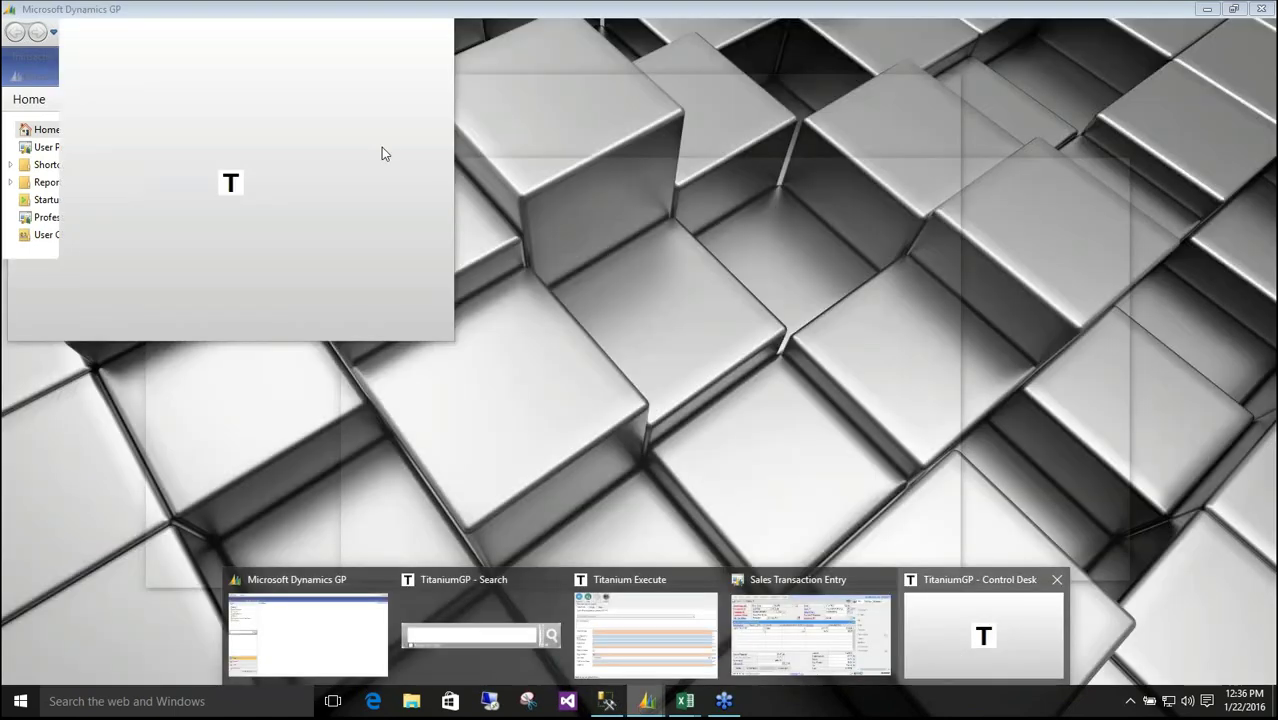
{"action": "left_click", "coordinate": [955, 646]}
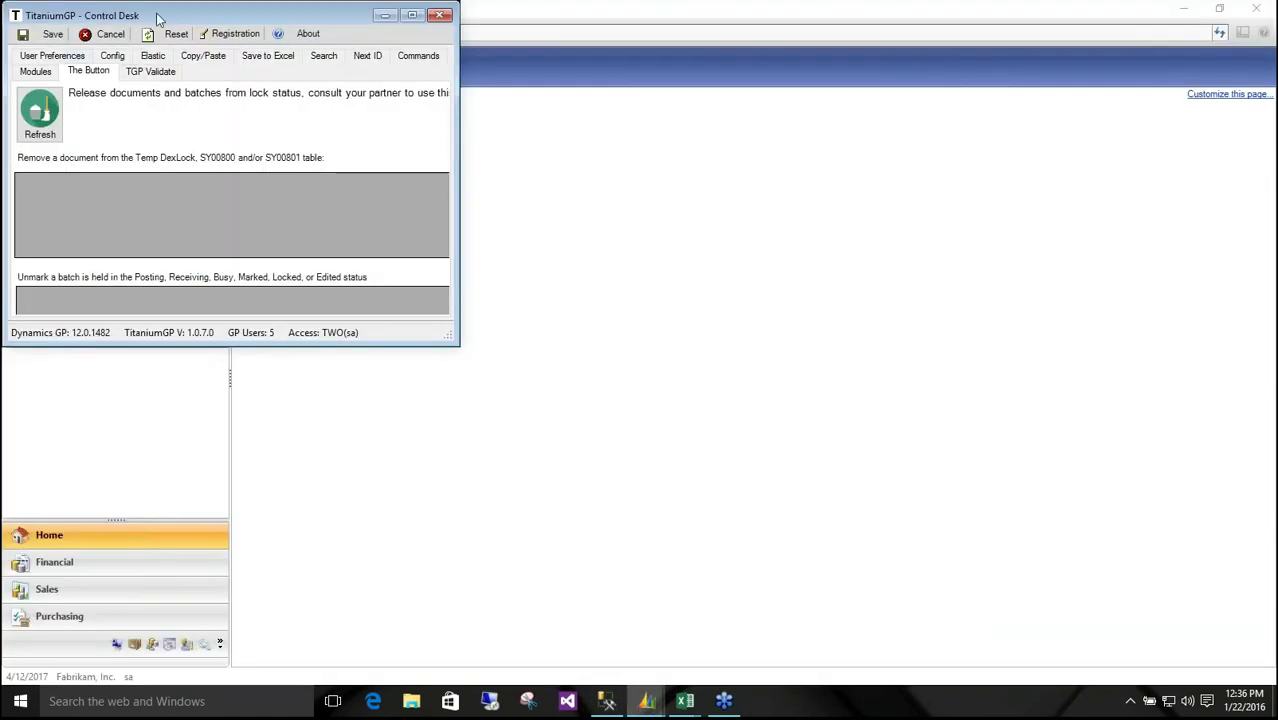
Step: Move and enlarge the Control Desk window to show the lock lists, and select document SOP:BKO1006 among the locked documents
{"action": "left_click_drag", "start_coordinate": [157, 19], "coordinate": [297, 71]}
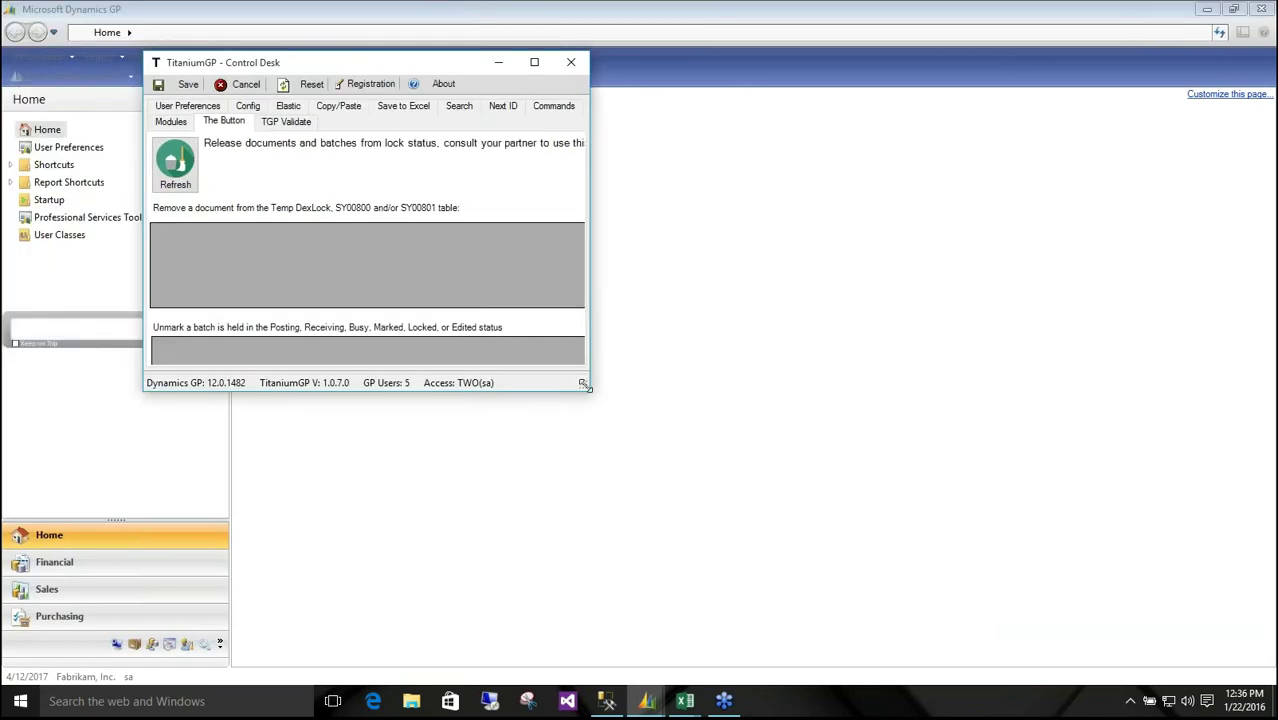
{"action": "left_click_drag", "start_coordinate": [586, 386], "coordinate": [1002, 548]}
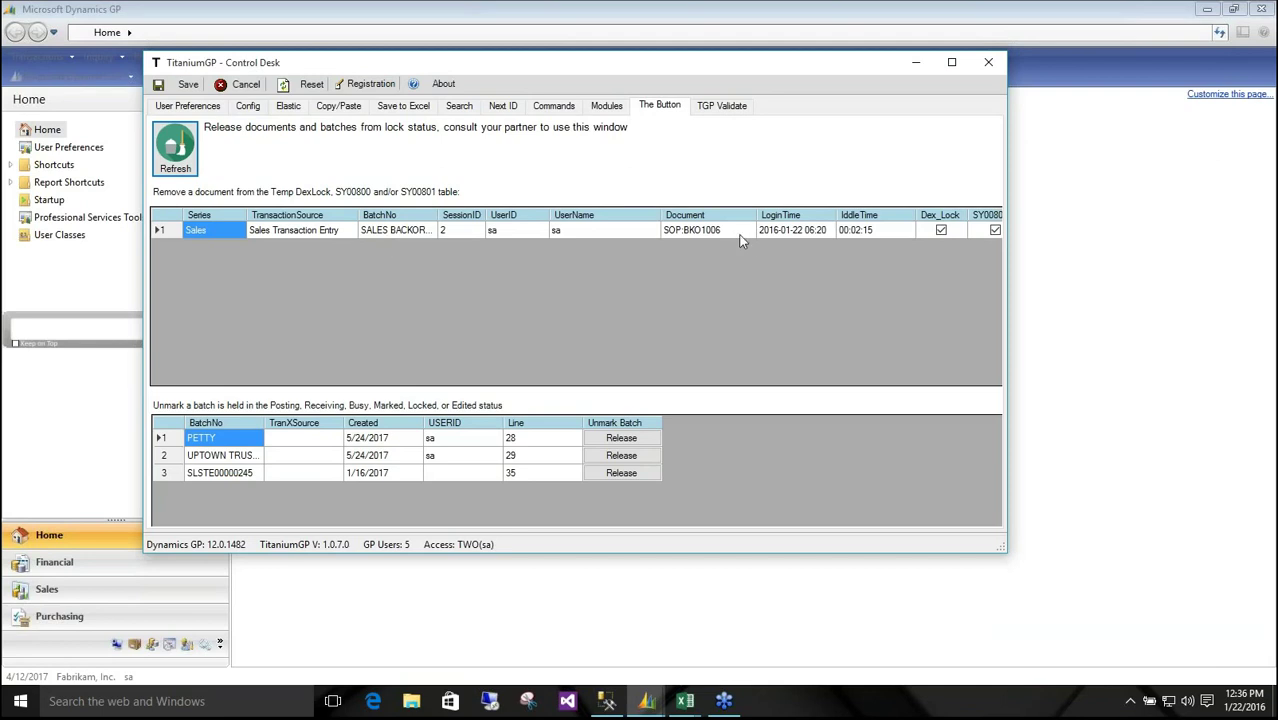
{"action": "left_click", "coordinate": [698, 230]}
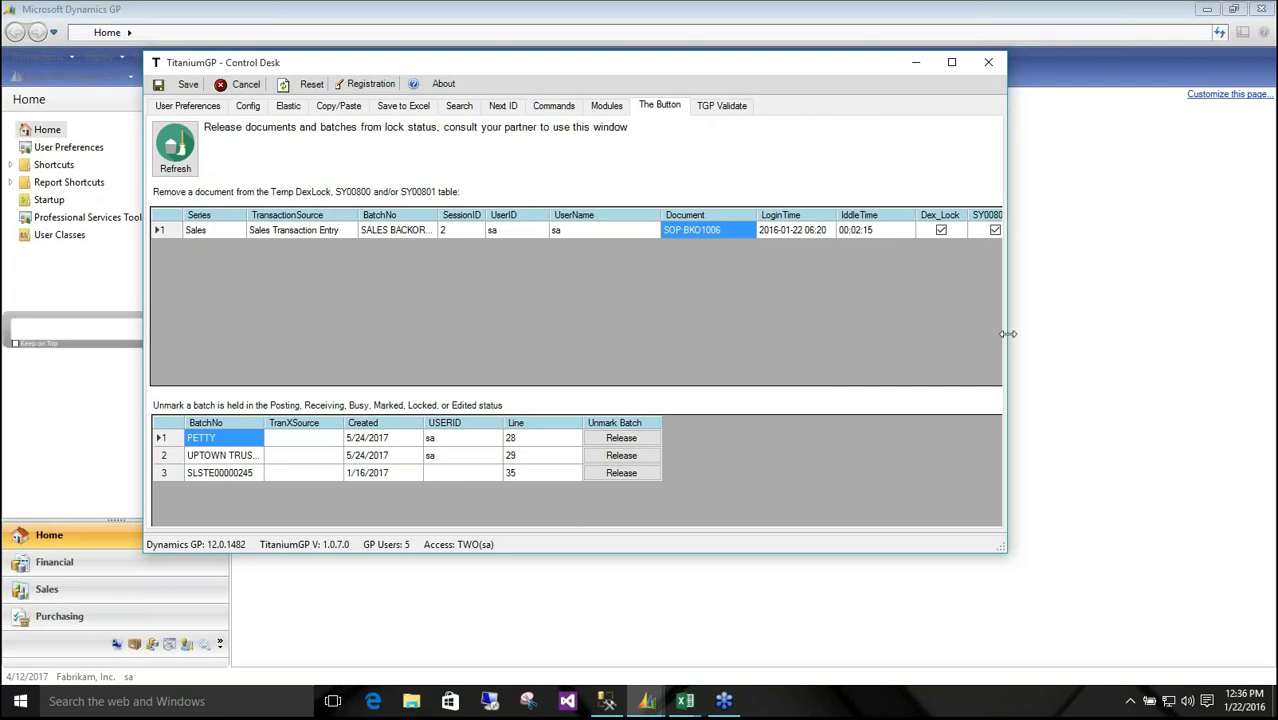
Step: Widen the Control Desk to show every column of the locked documents list, including its release option, and close it
{"action": "left_click_drag", "start_coordinate": [1006, 334], "coordinate": [1210, 334]}
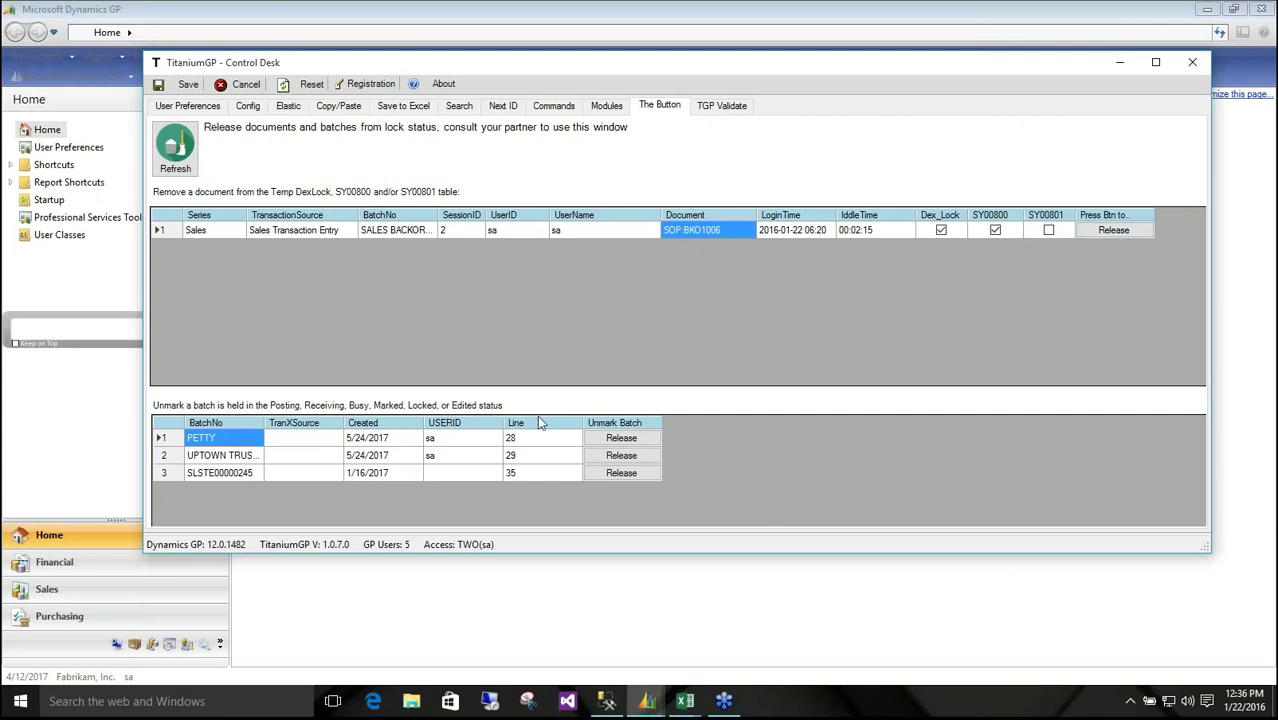
{"action": "left_click", "coordinate": [1193, 64]}
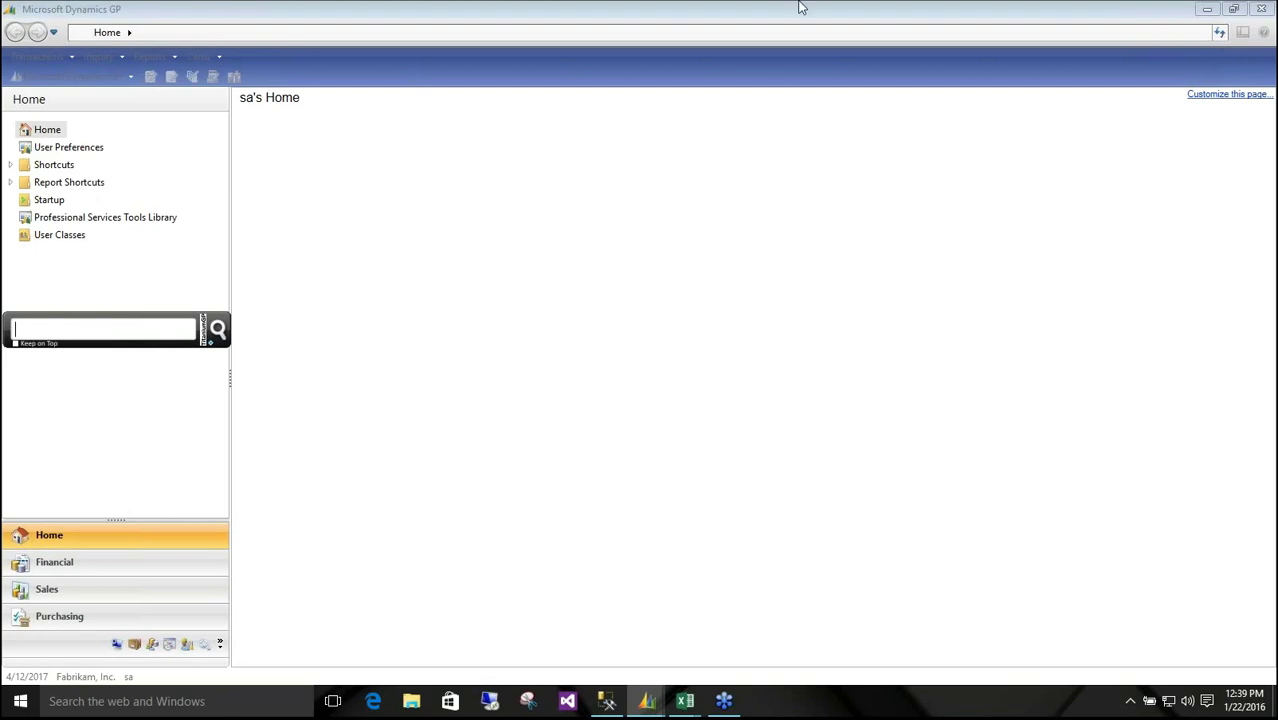
Step: Open the sales Customer Maintenance card with its TitaniumGP Elastic window and display the Aaron Fitz Electrical record
{"action": "left_click", "coordinate": [197, 56]}
{"action": "mouse_move", "coordinate": [222, 110]}
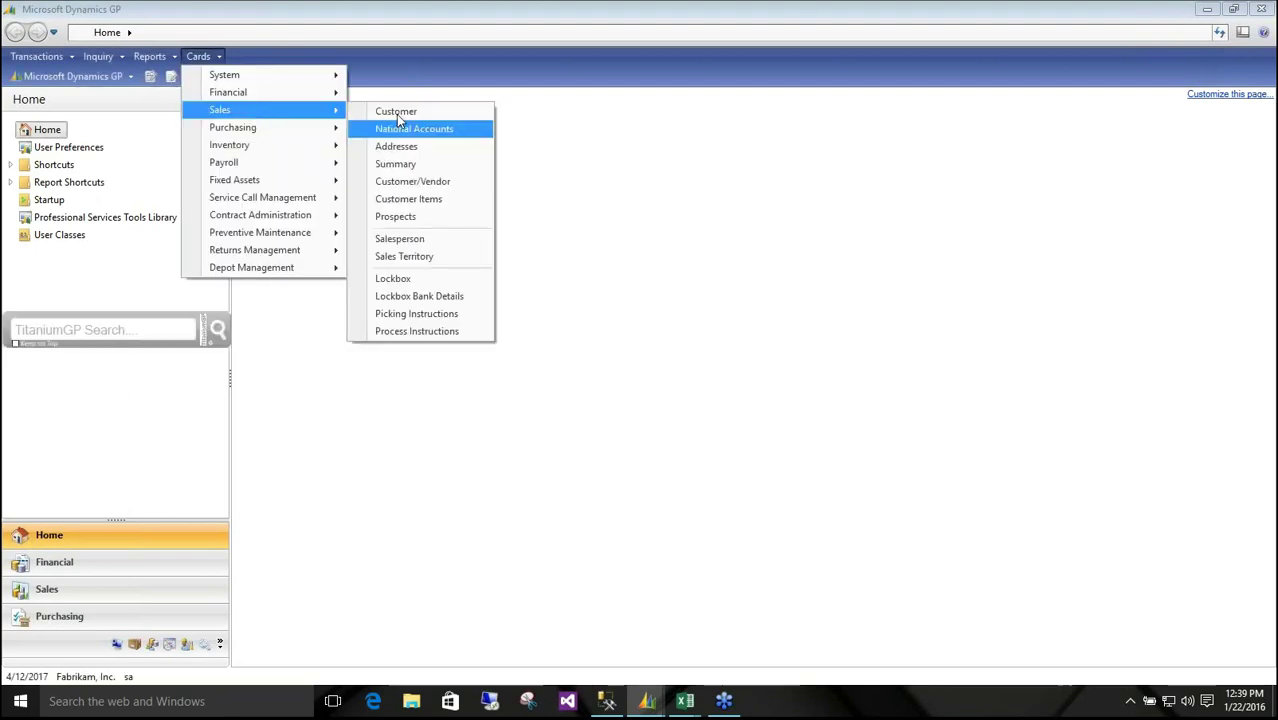
{"action": "left_click", "coordinate": [397, 114]}
{"action": "left_click", "coordinate": [381, 141]}
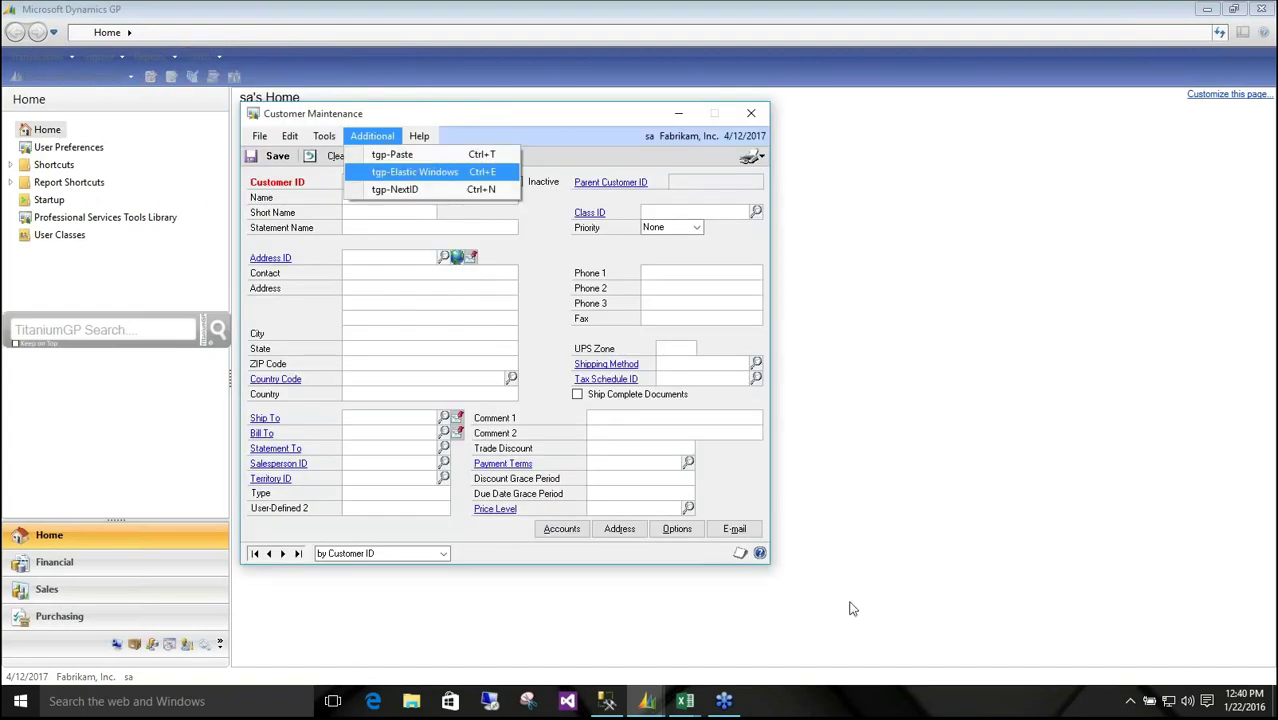
{"action": "key", "text": "Return"}
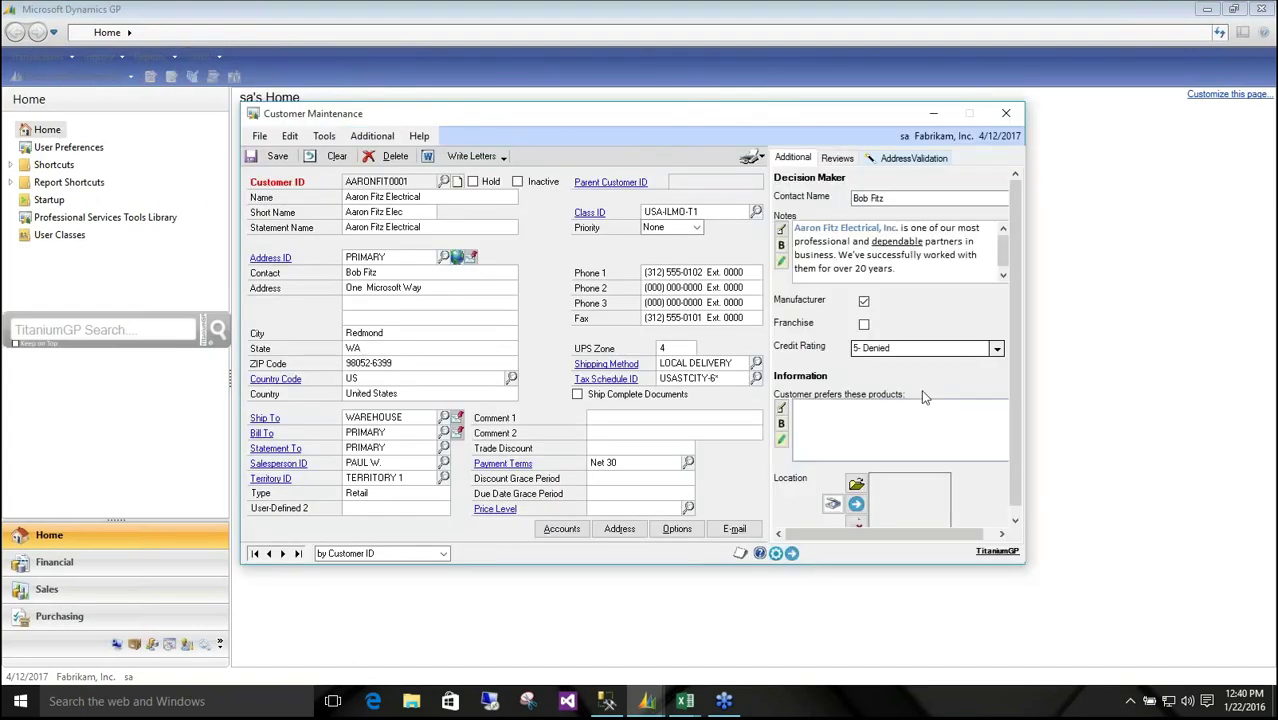
Step: Open the TitaniumGP Form Details for Customer Maintenance, then move and enlarge the Object Details window
{"action": "left_click", "coordinate": [775, 554]}
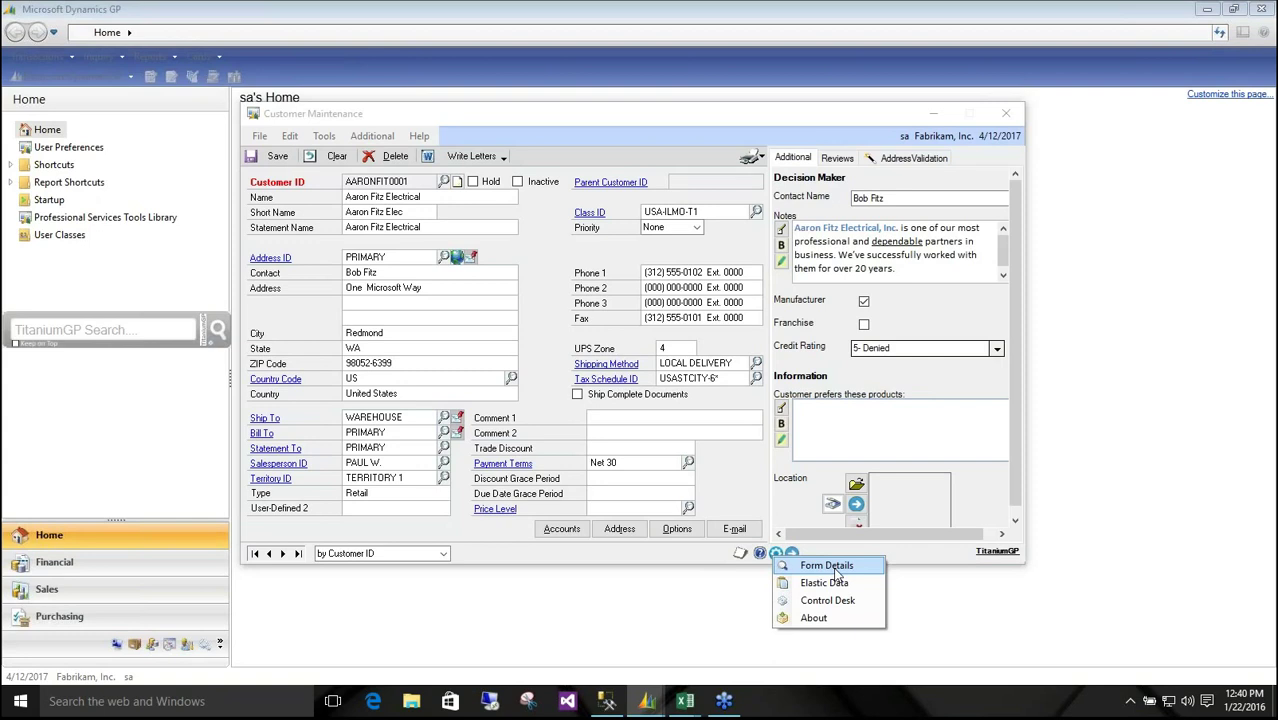
{"action": "left_click", "coordinate": [826, 566]}
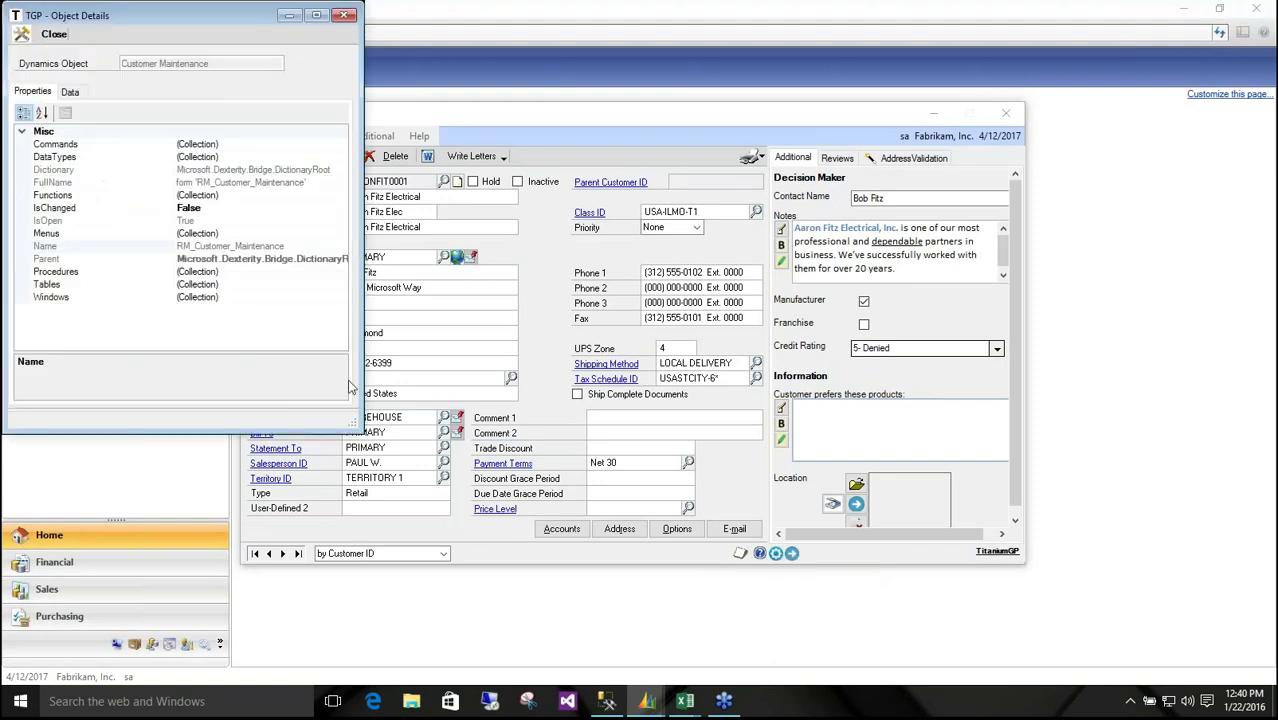
{"action": "left_click_drag", "start_coordinate": [129, 23], "coordinate": [192, 52]}
{"action": "left_click_drag", "start_coordinate": [412, 455], "coordinate": [665, 603]}
Step: Examine the form's Windows collection and the Fields collection of RM_Customer_Maintenance, then cancel both collection editors
{"action": "left_click", "coordinate": [175, 331]}
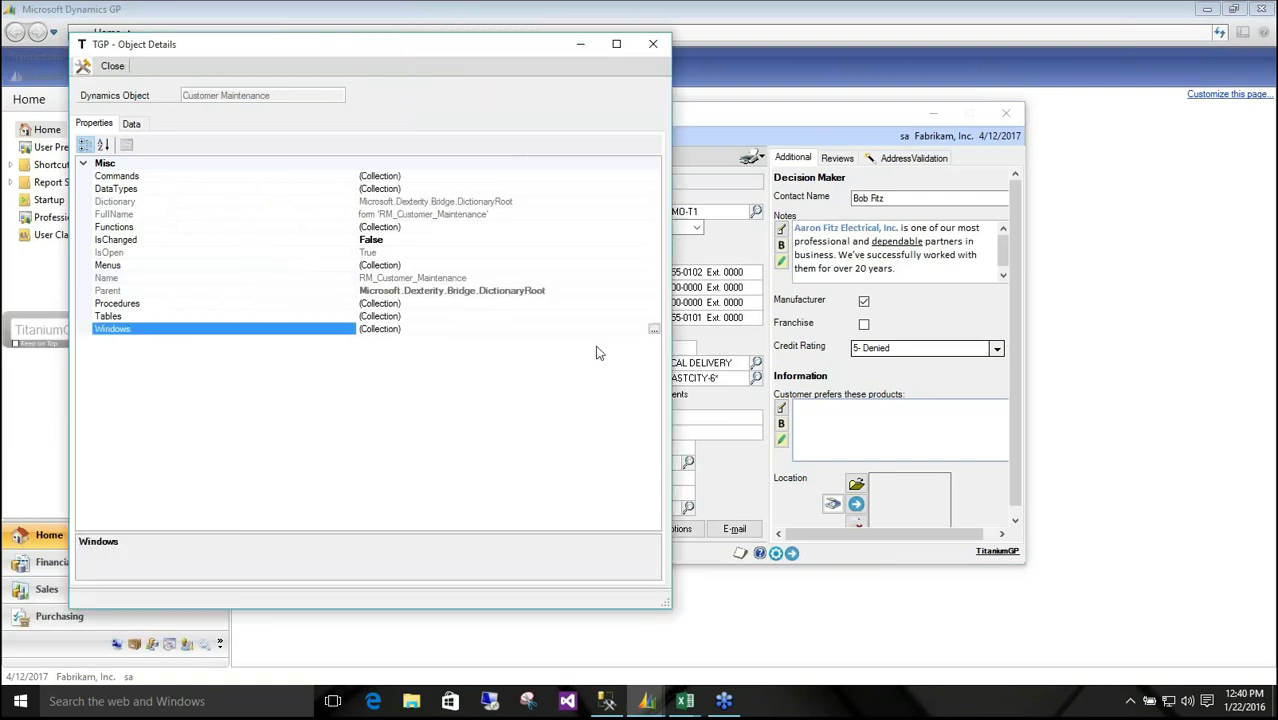
{"action": "left_click", "coordinate": [654, 329]}
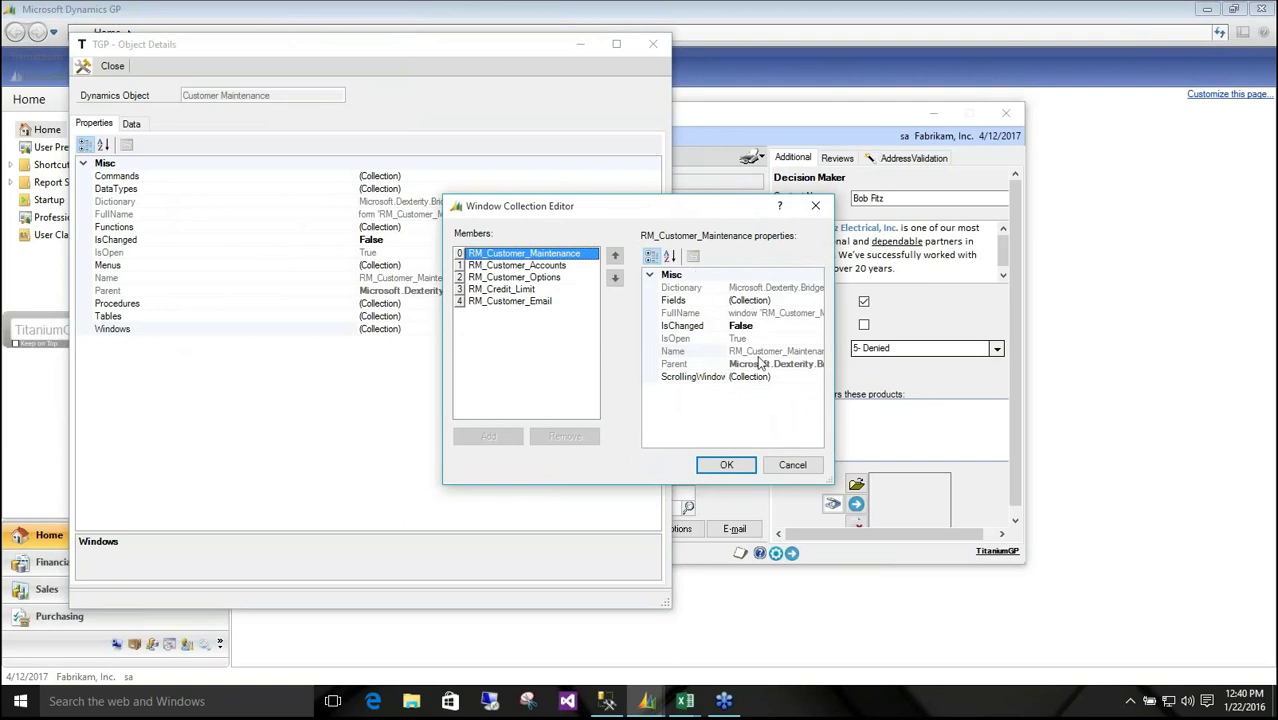
{"action": "left_click", "coordinate": [817, 300]}
{"action": "left_click", "coordinate": [818, 300]}
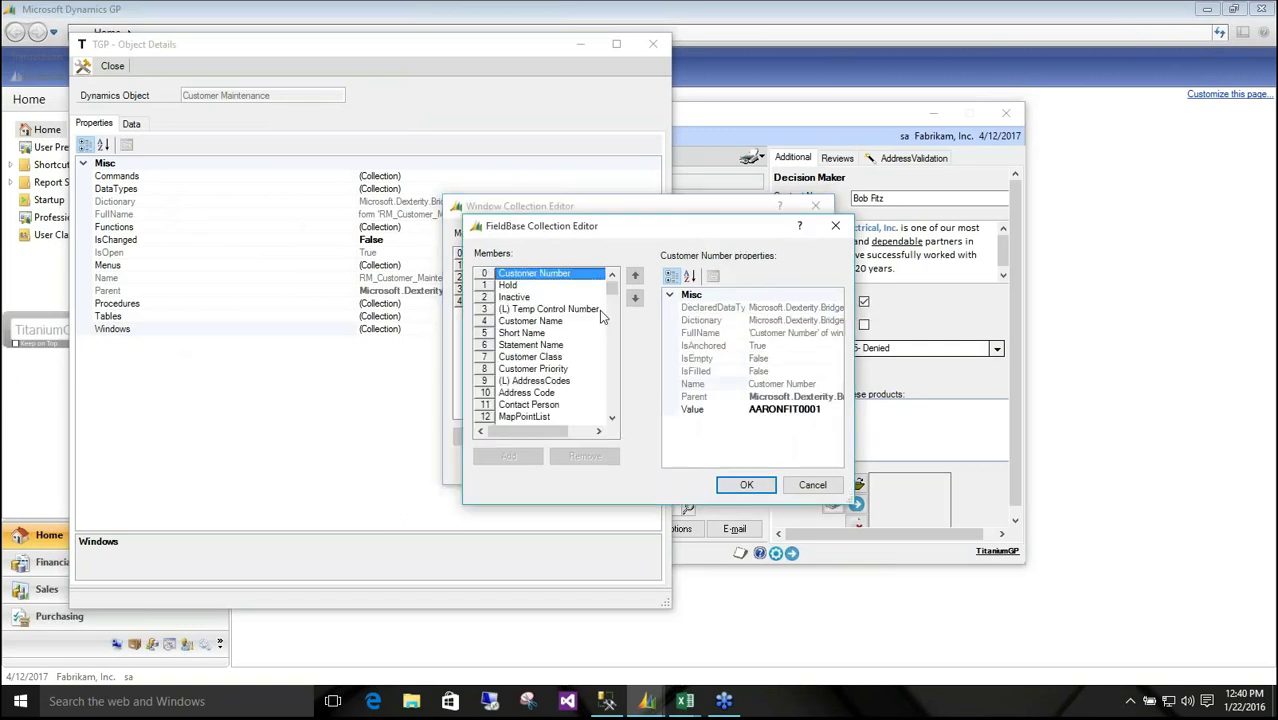
{"action": "left_click", "coordinate": [812, 485]}
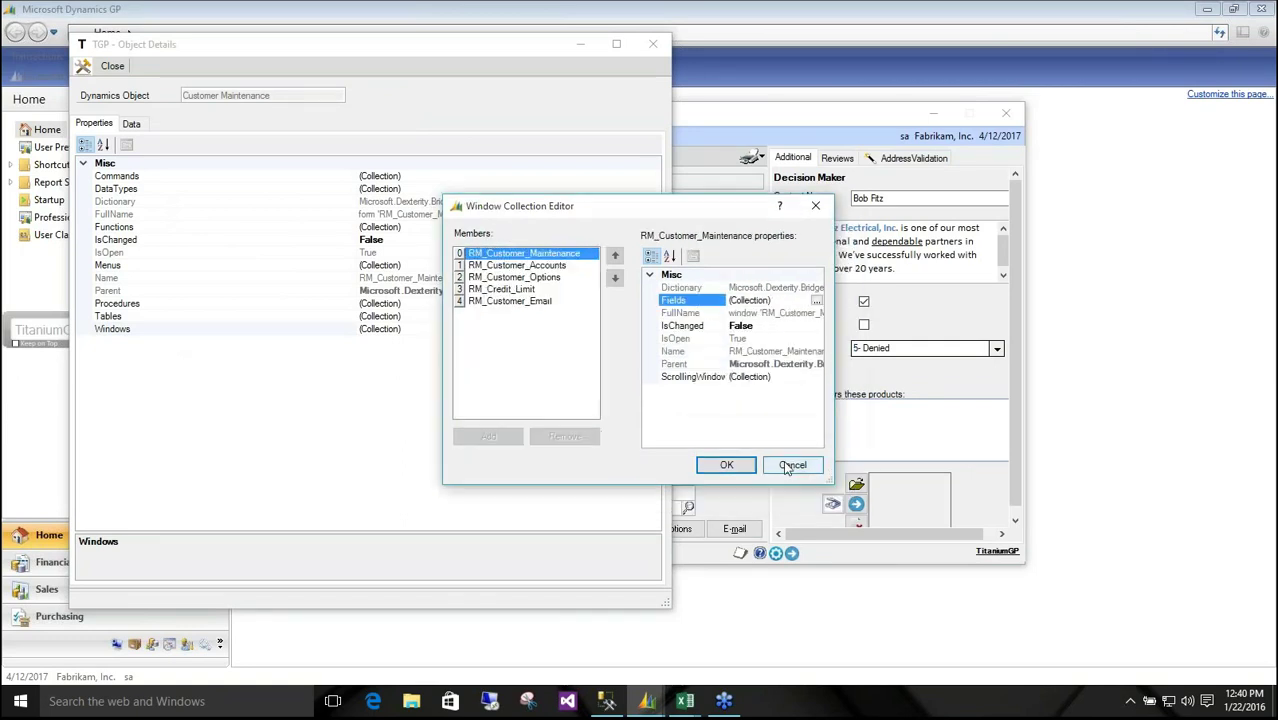
{"action": "left_click", "coordinate": [790, 466]}
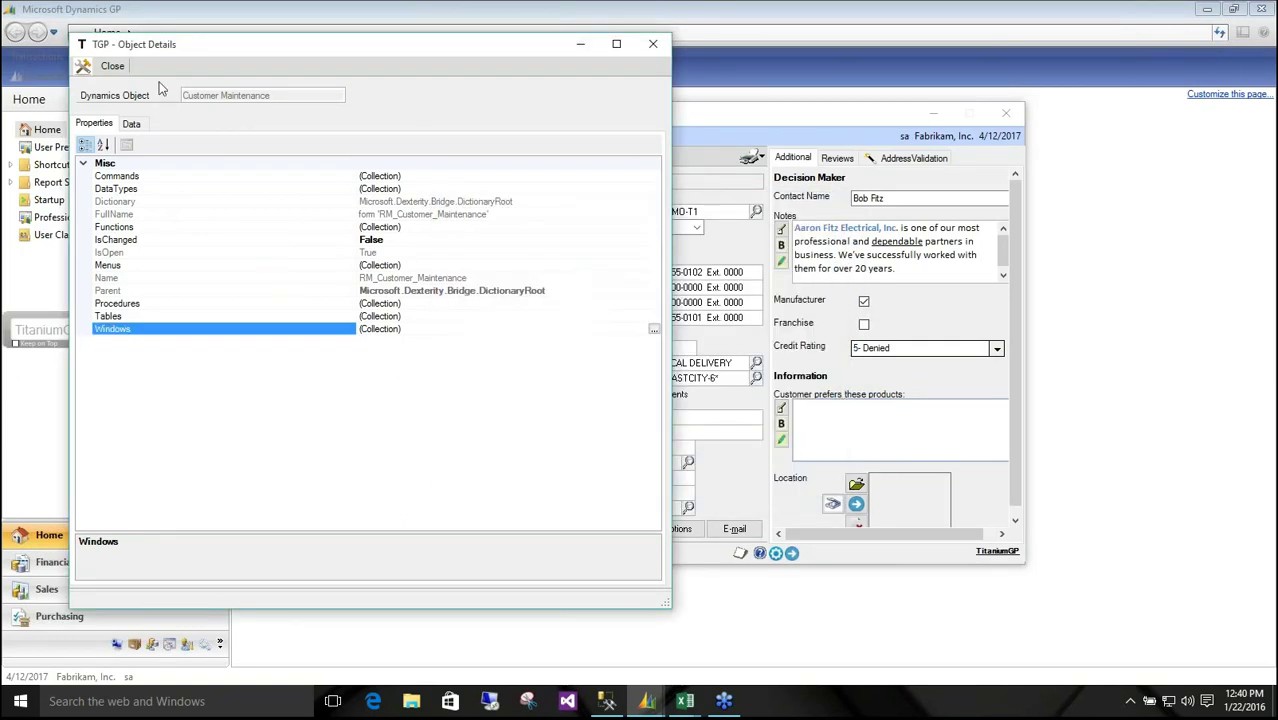
Step: Review the form's data list of windows, field names, data types and values, then close Object Details
{"action": "left_click", "coordinate": [131, 125]}
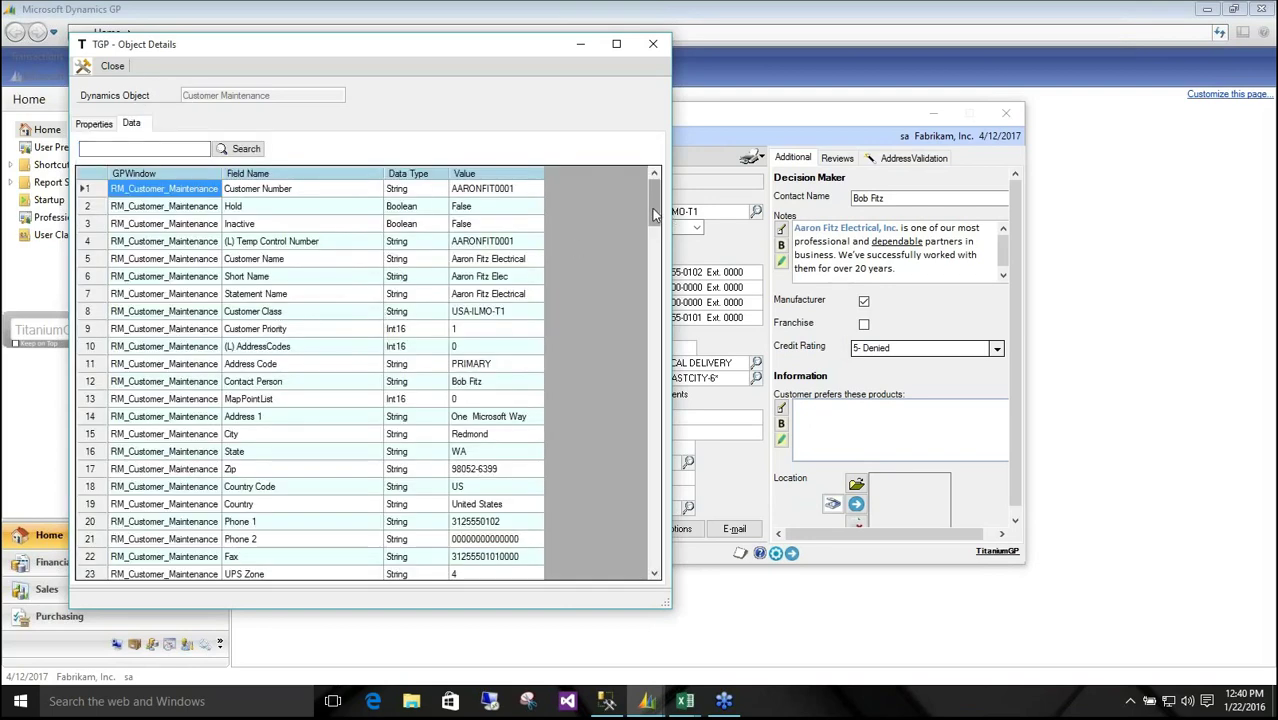
{"action": "left_click_drag", "start_coordinate": [652, 222], "coordinate": [656, 555]}
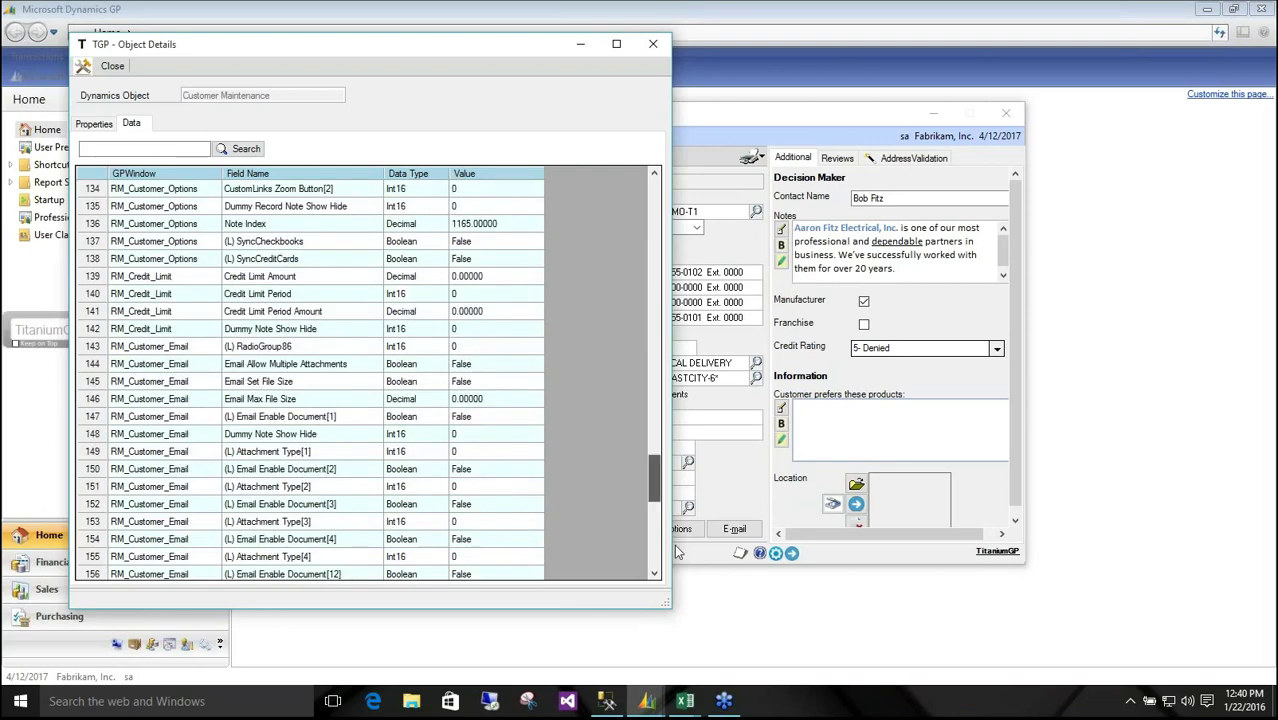
{"action": "left_click", "coordinate": [654, 52]}
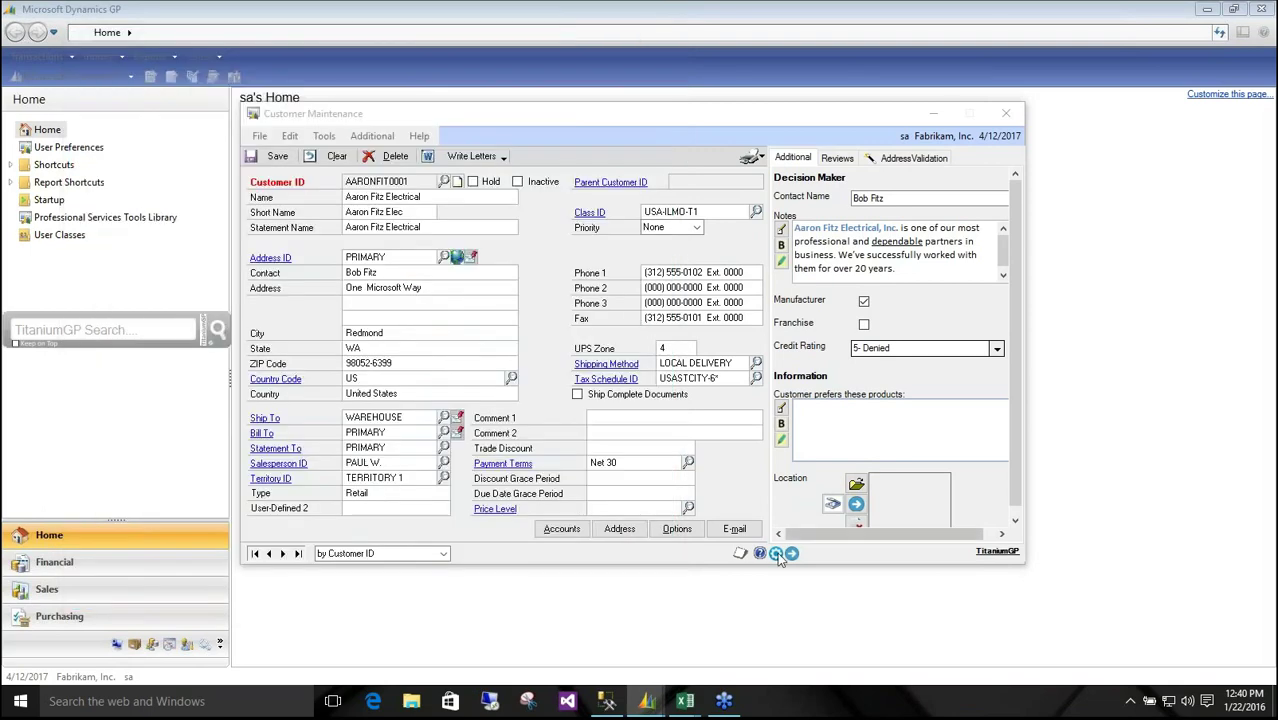
Step: Open the Elastic Data for Customer Maintenance, enter dfgfg as the Contact Name in the third row, and close the grid
{"action": "left_click", "coordinate": [777, 554]}
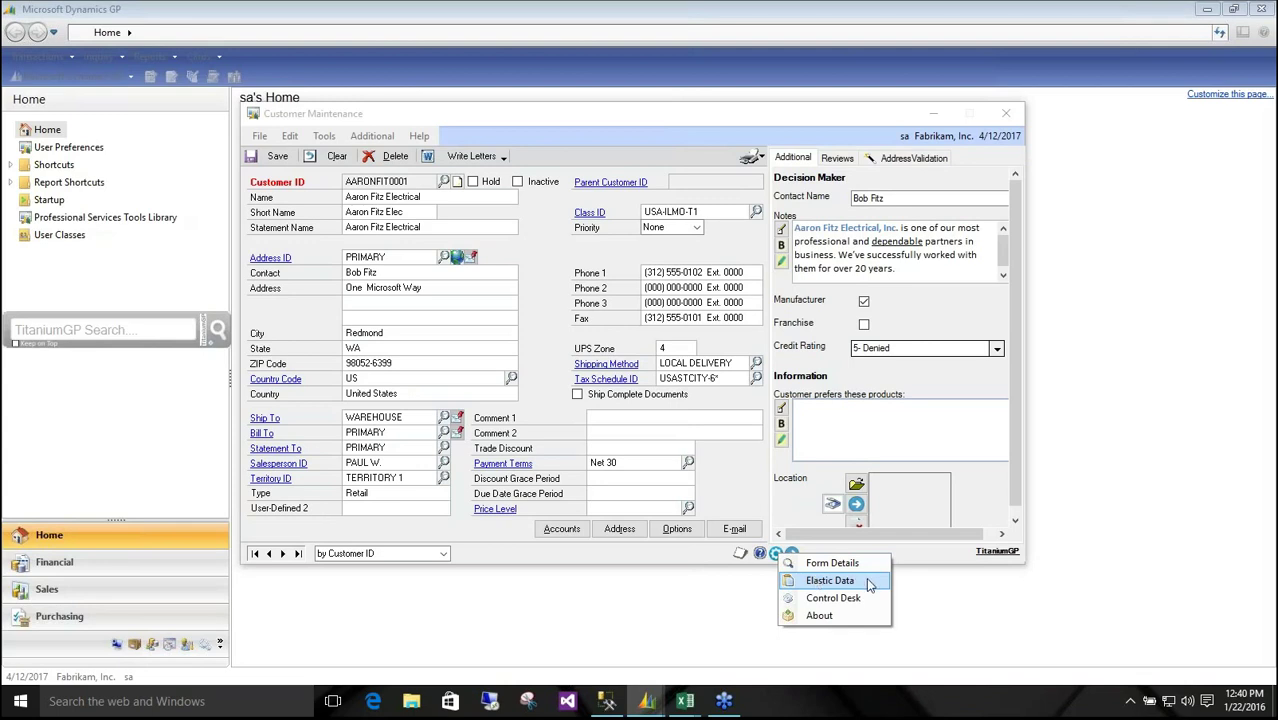
{"action": "left_click", "coordinate": [869, 584]}
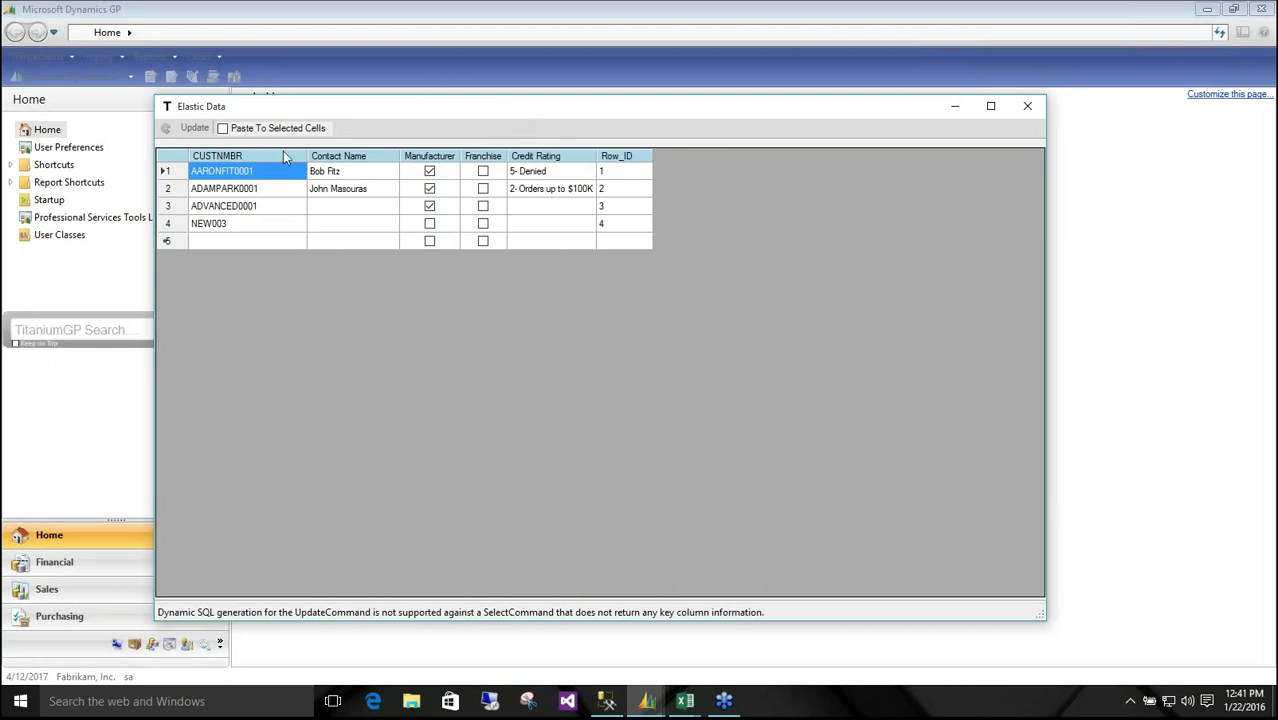
{"action": "left_click", "coordinate": [352, 208]}
{"action": "type", "text": "dfgfg"}
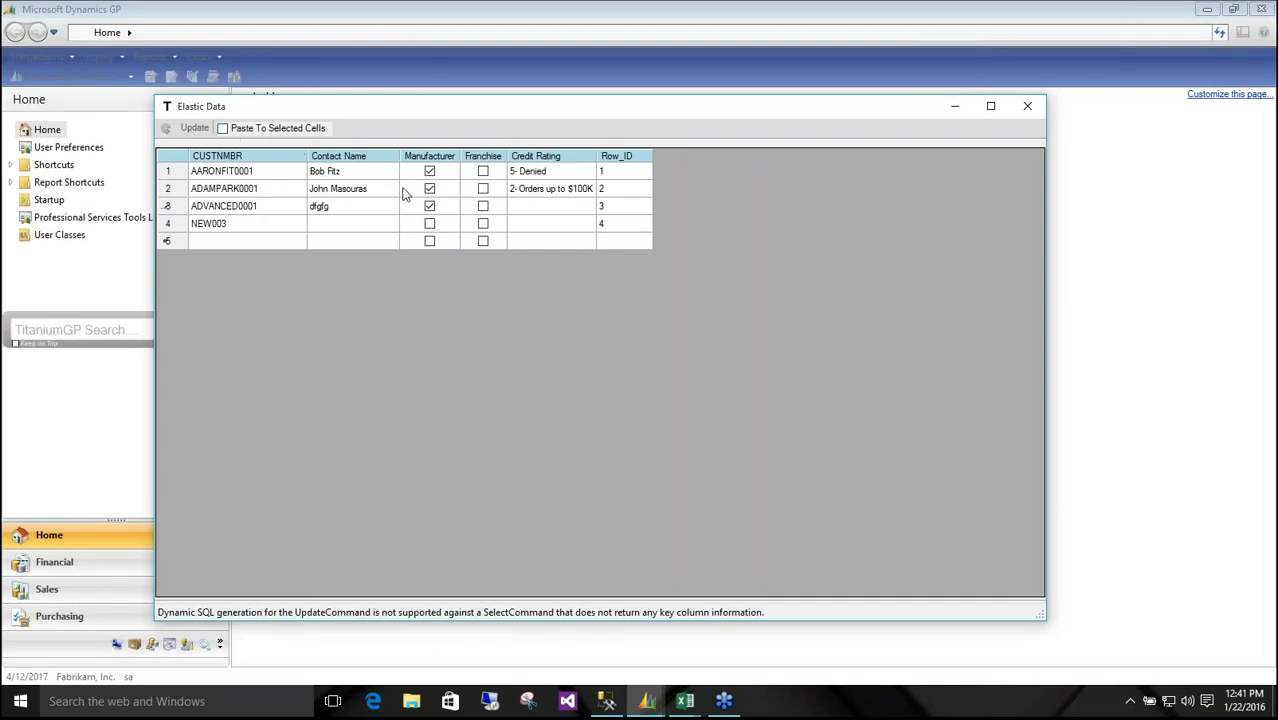
{"action": "key", "text": "Return"}
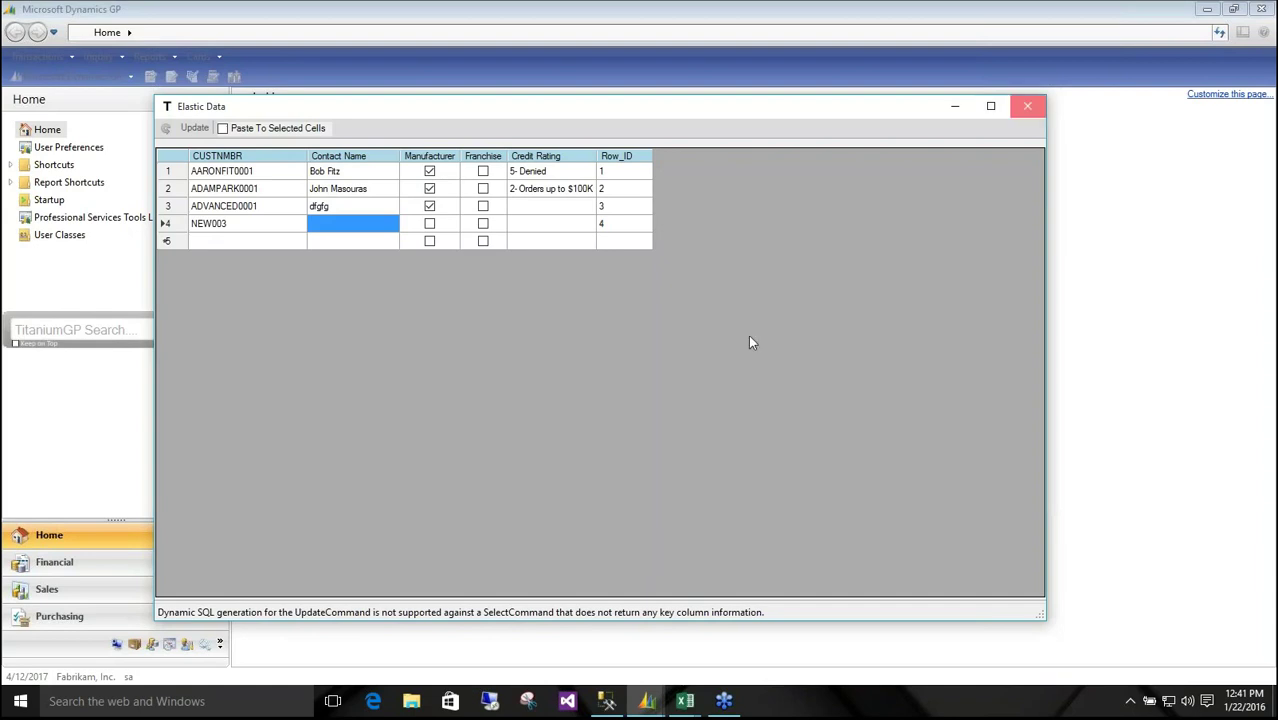
{"action": "left_click", "coordinate": [1027, 106]}
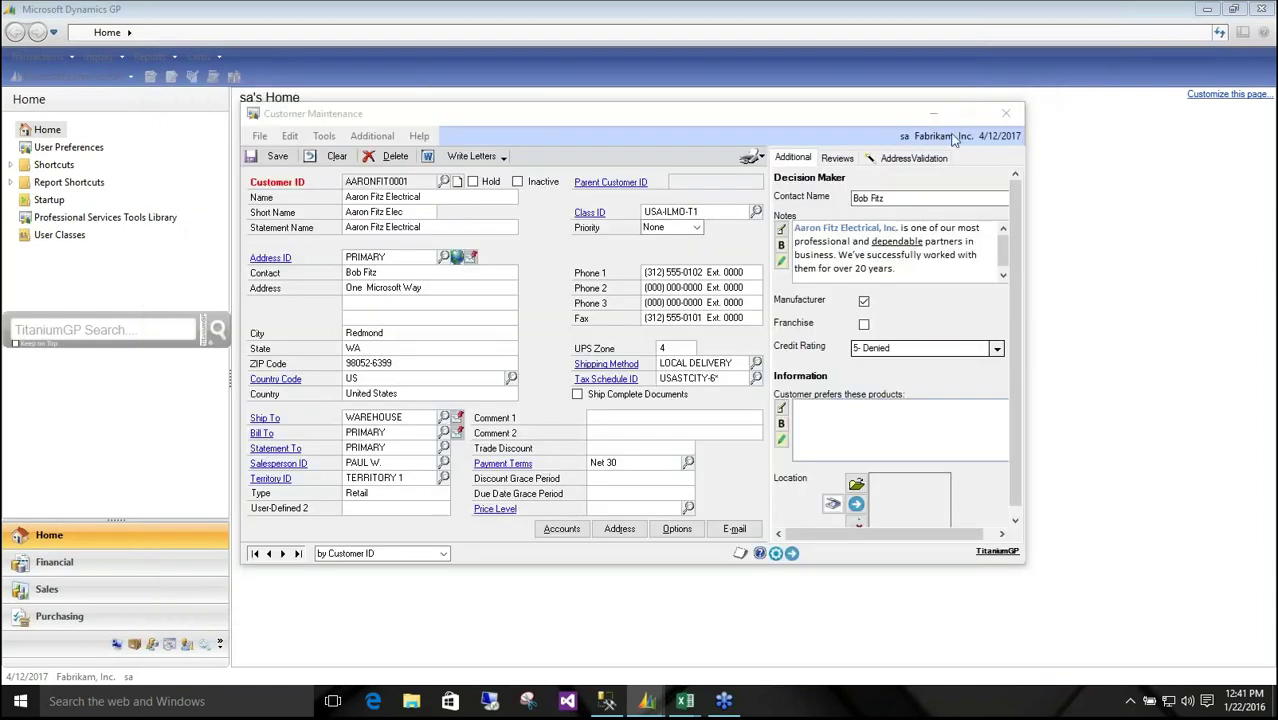